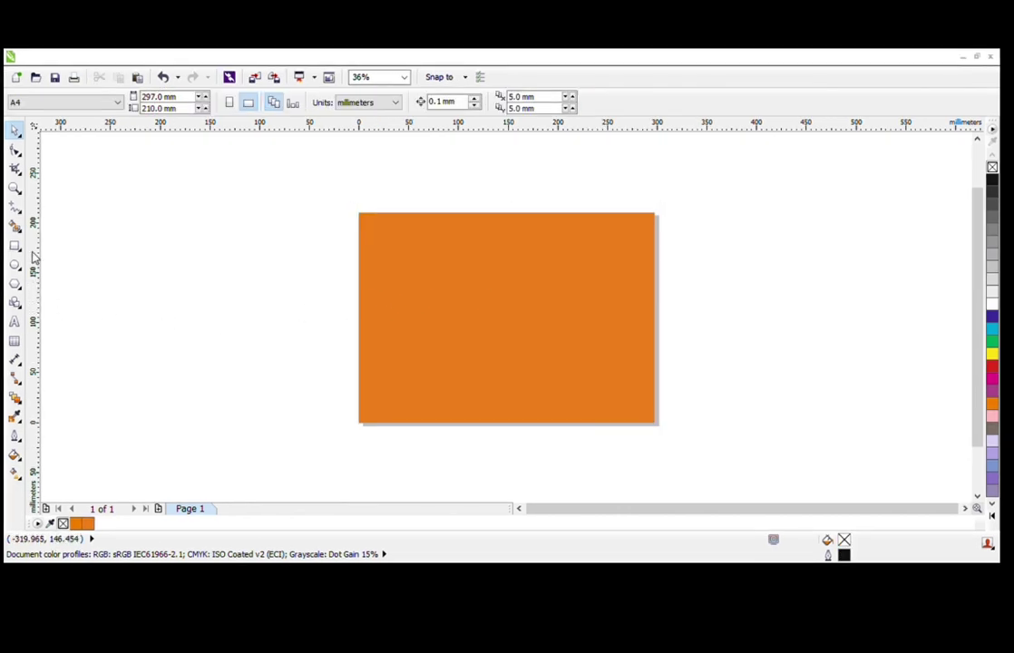
# Step: Draw a rectangle on the upper part of the orange page and enlarge it to about 28.7 × 34.5 mm
pyautogui.click(13, 189)
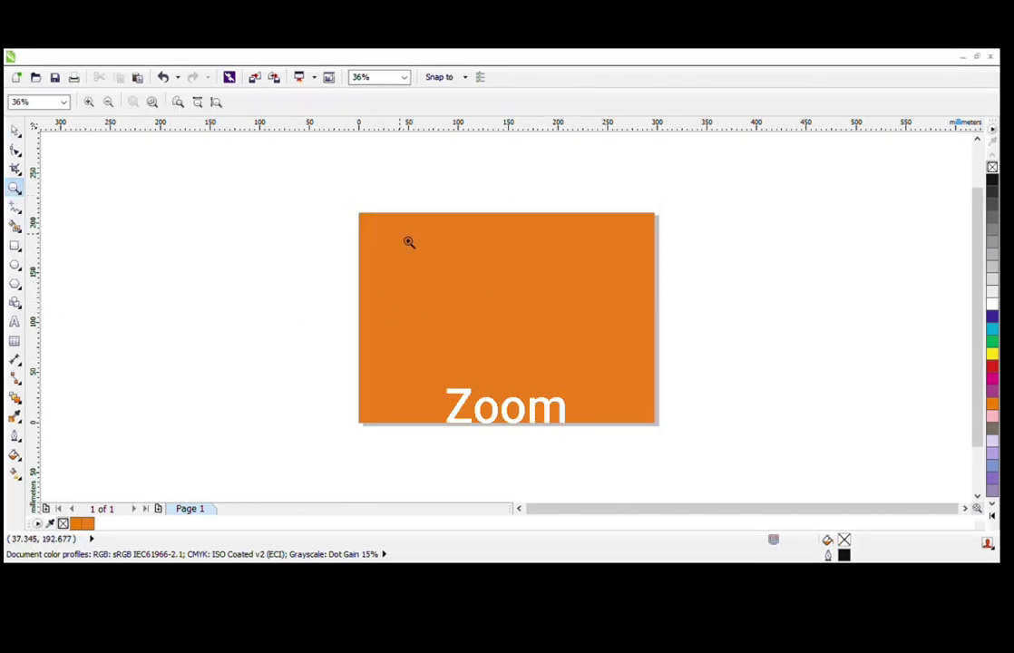
pyautogui.moveTo(360, 253); pyautogui.dragTo(663, 392)
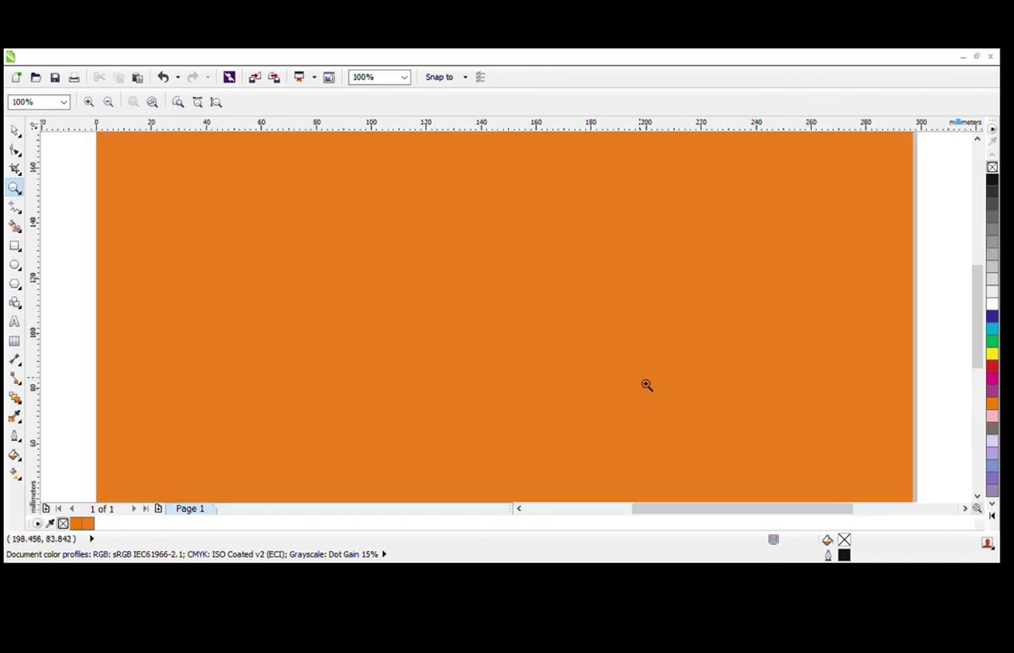
pyautogui.click(14, 245)
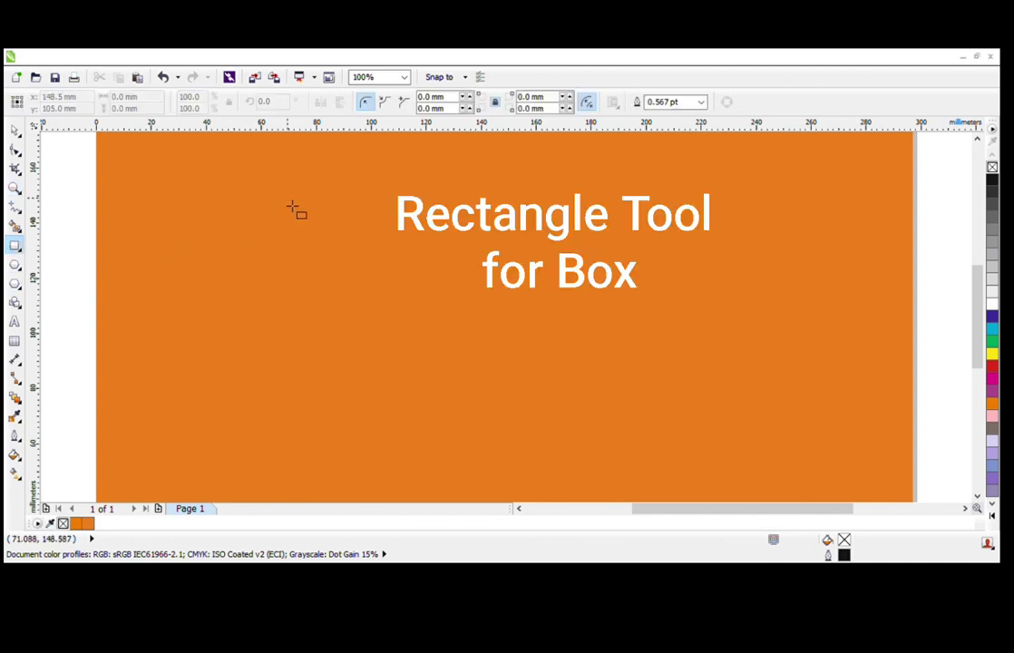
pyautogui.moveTo(269, 196); pyautogui.dragTo(303, 261)
pyautogui.press('space')
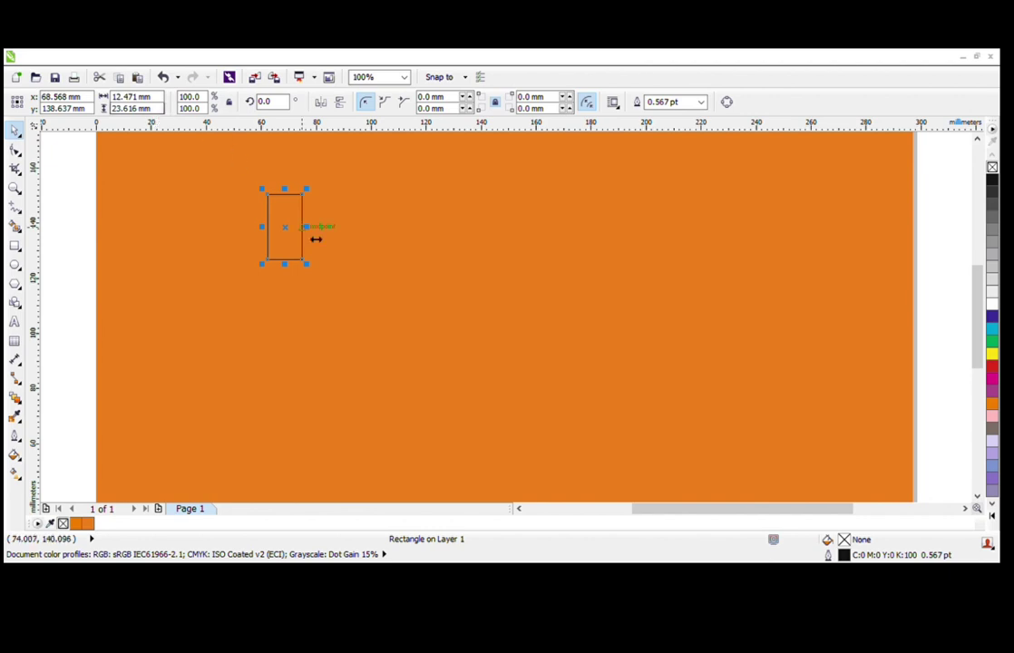
pyautogui.moveTo(317, 240); pyautogui.dragTo(359, 309)
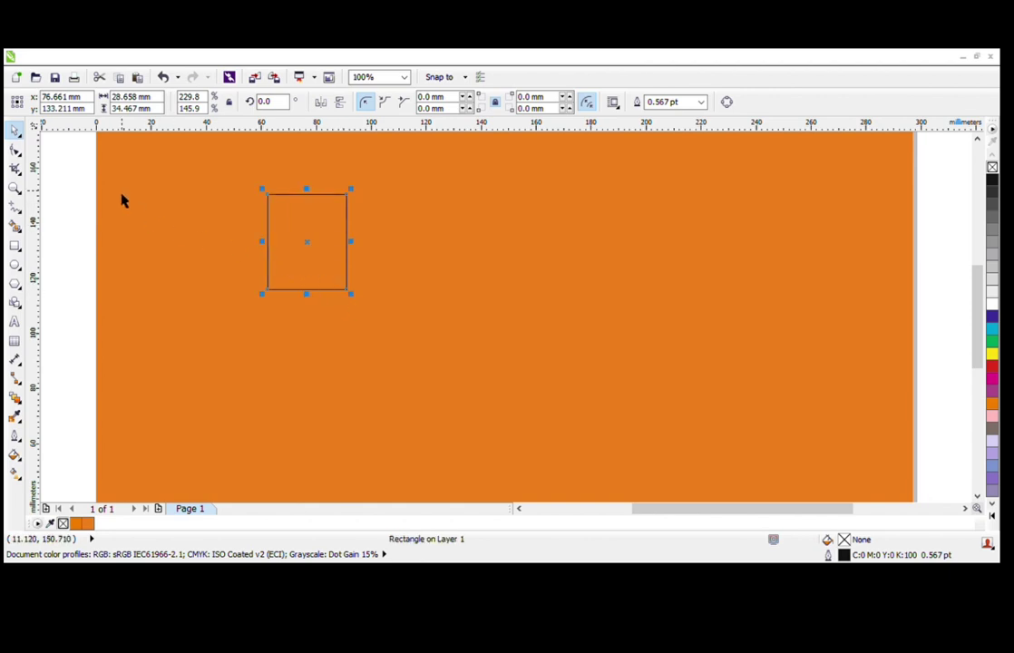
# Step: Round the rectangle's two upper corners to a radius of about 10.3 mm with the Shape tool
pyautogui.click(15, 153)
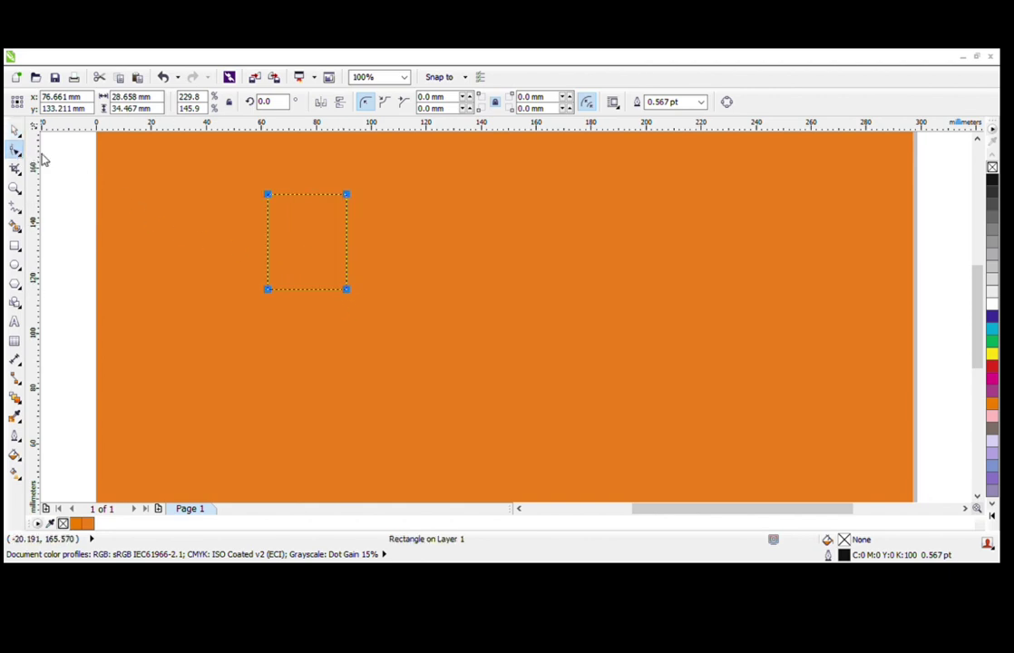
pyautogui.click(268, 196)
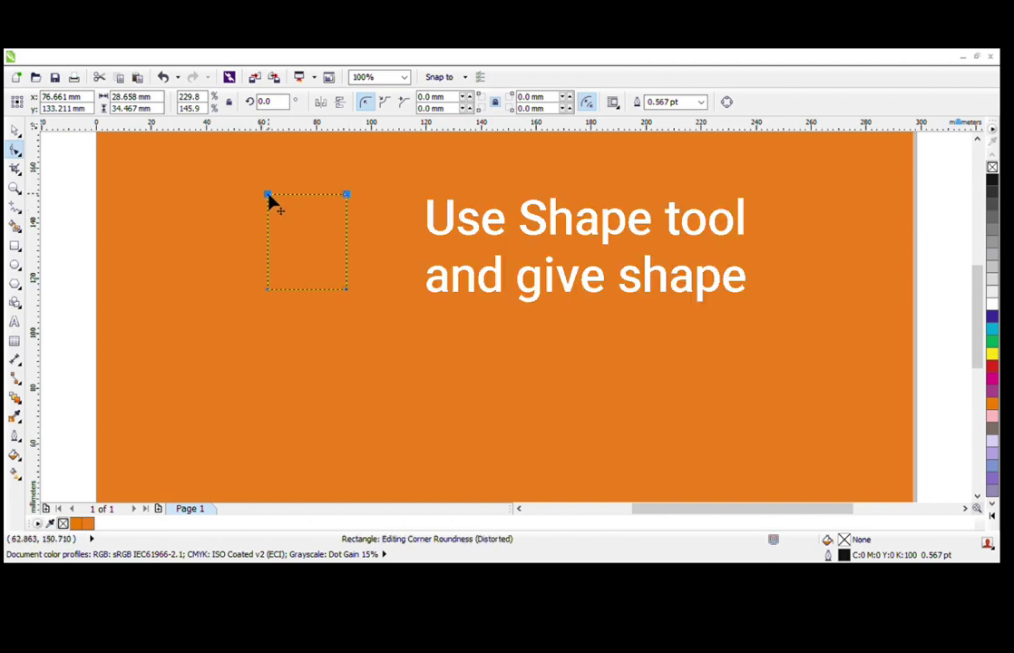
pyautogui.moveTo(270, 200); pyautogui.dragTo(275, 232)
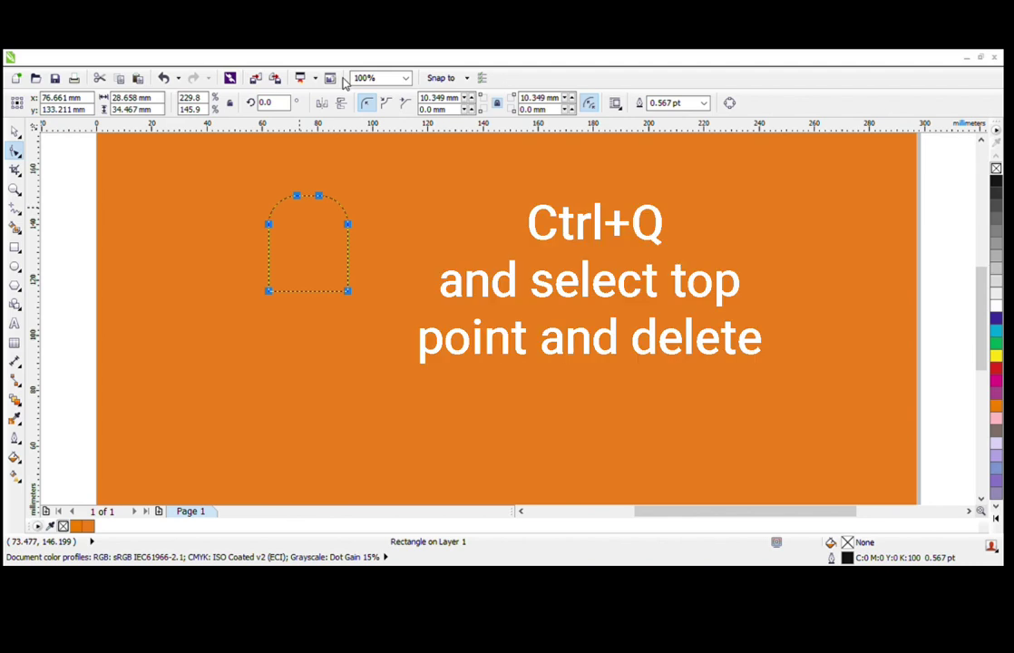
# Step: Convert the rounded rectangle to curves and delete its two topmost nodes to form a continuous arch
pyautogui.hotkey('ctrl', 'q')
pyautogui.moveTo(276, 182); pyautogui.dragTo(333, 214)
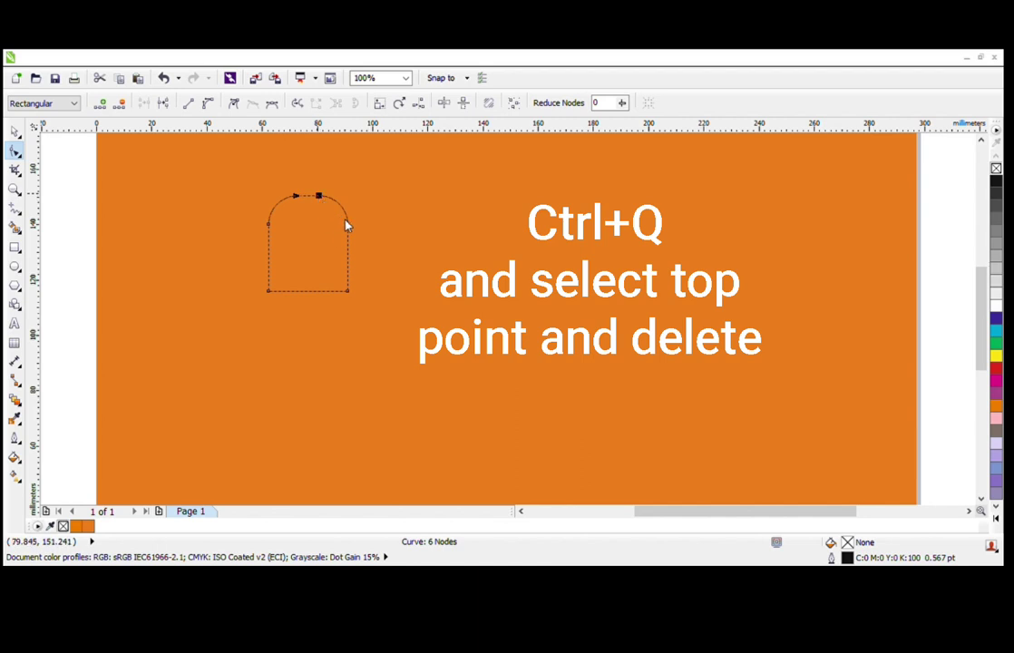
pyautogui.press('Delete')
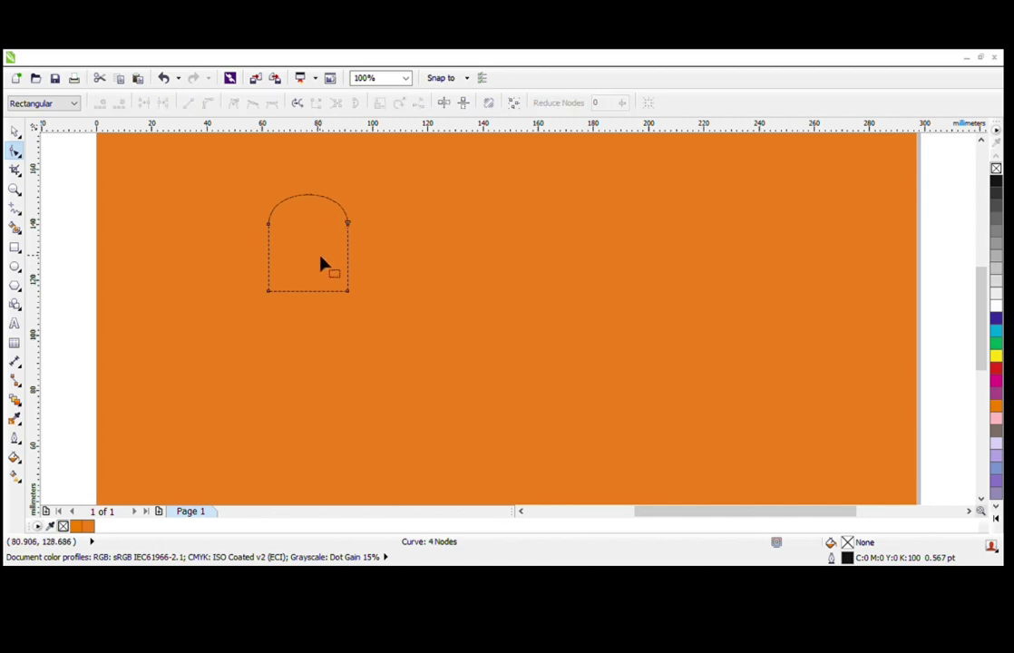
pyautogui.press('space')
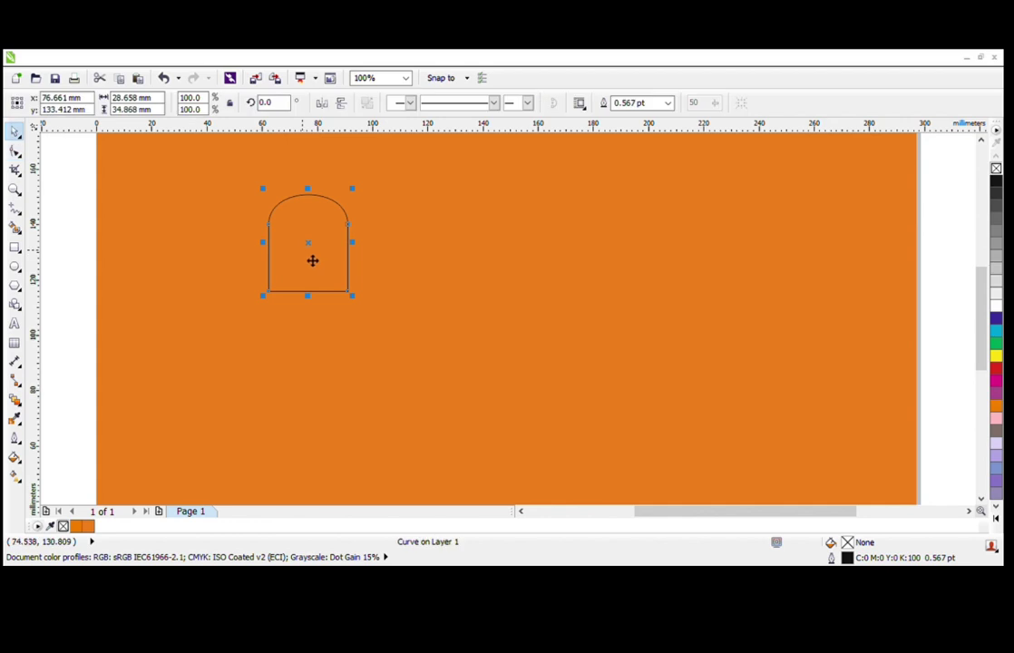
# Step: Try flattening the arch by reshaping its top curve slightly downward, and undo that edit
pyautogui.press('space')
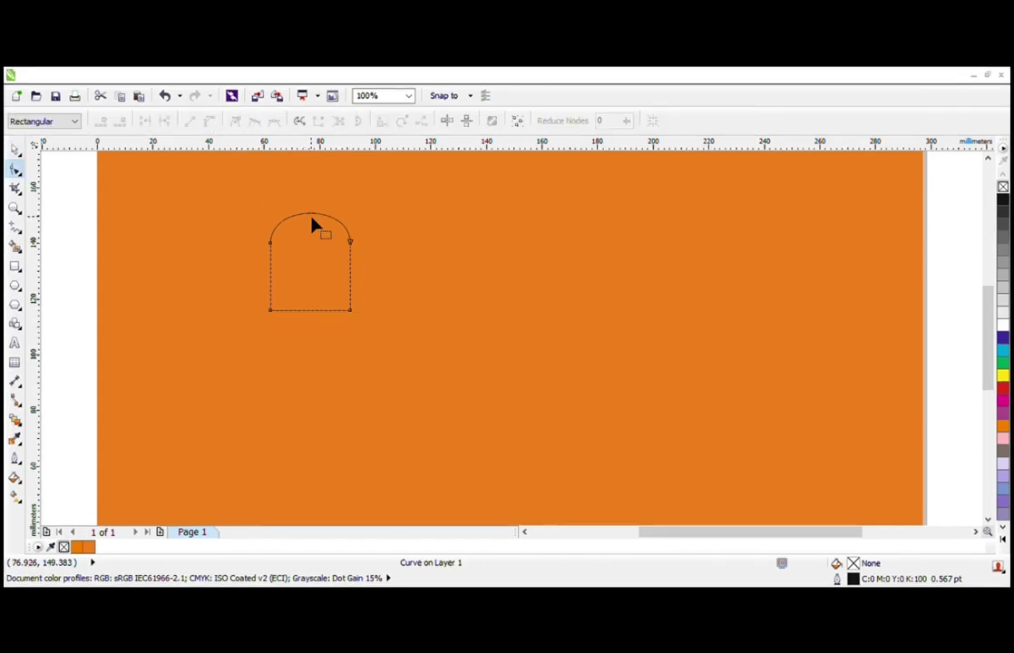
pyautogui.scroll(1, 312, 225)
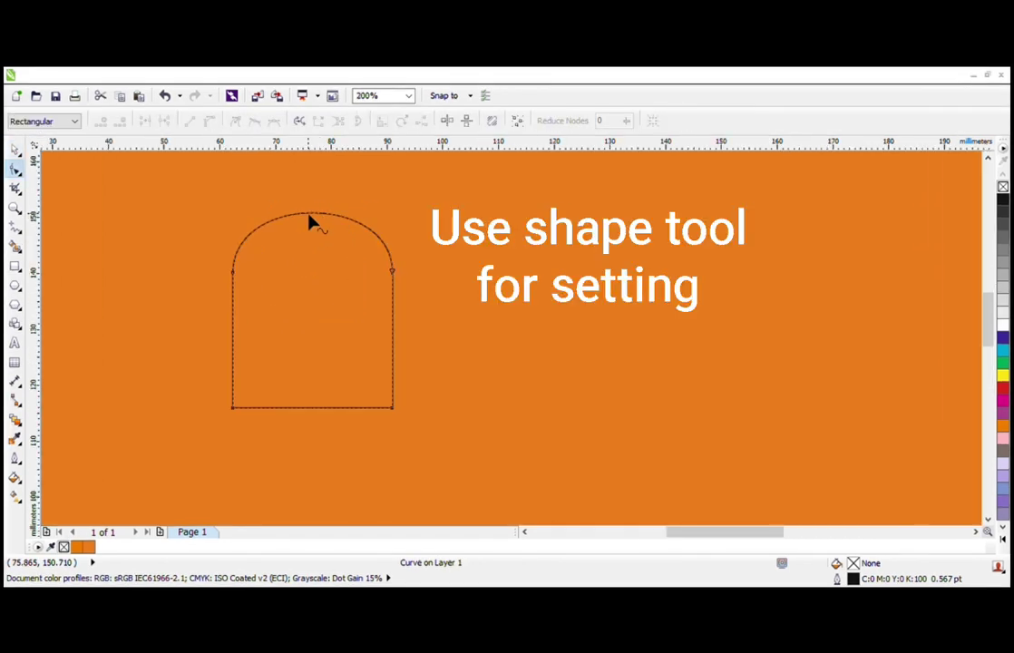
pyautogui.moveTo(311, 217); pyautogui.dragTo(314, 225)
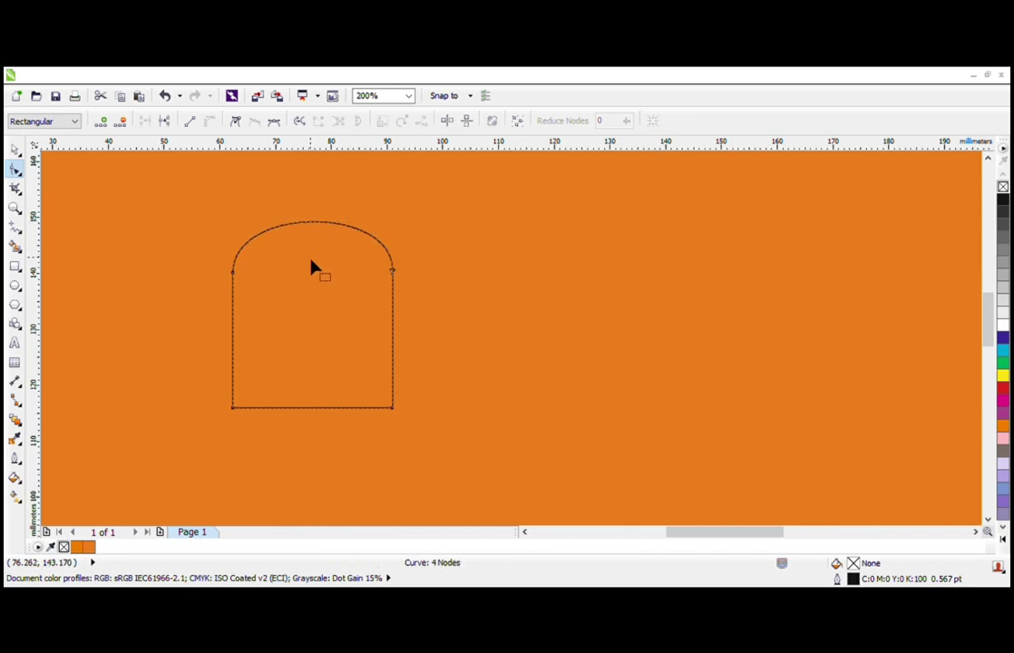
pyautogui.press('space')
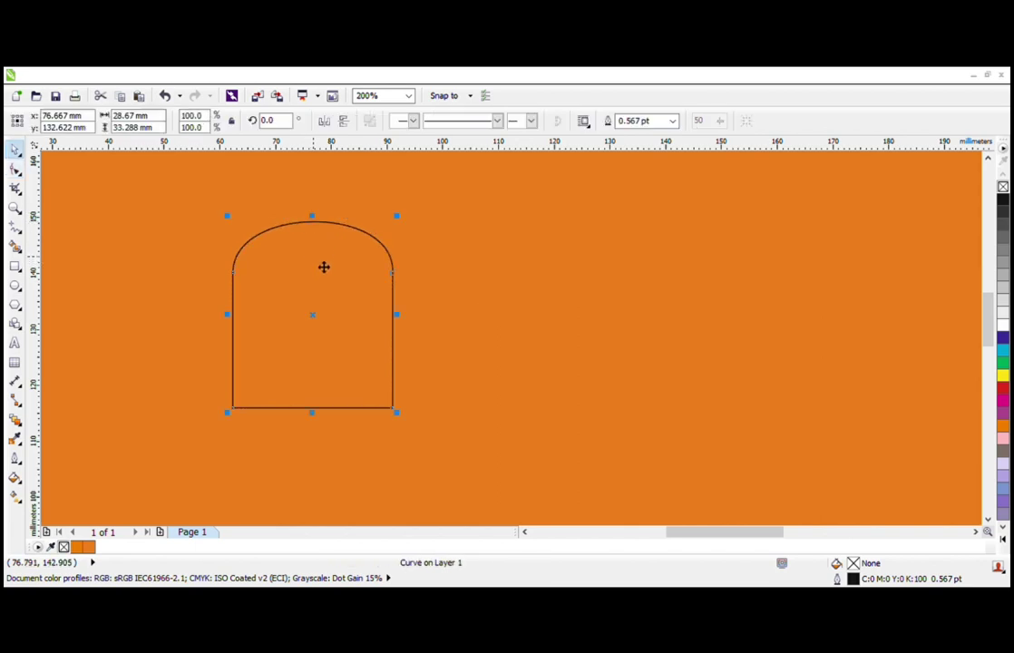
pyautogui.hotkey('ctrl', 'z')
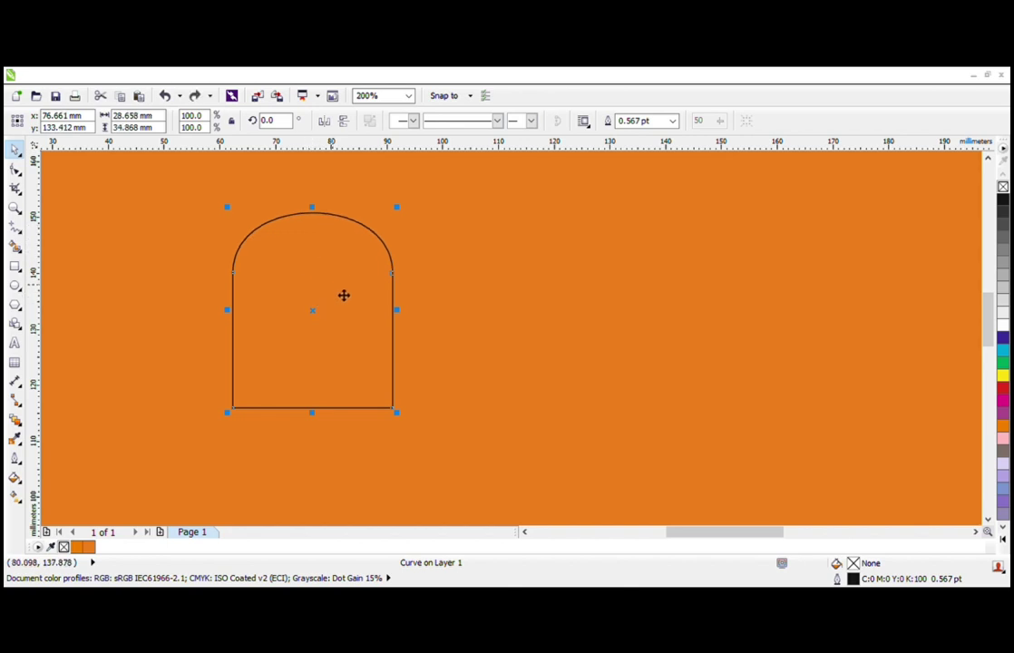
# Step: Try a strip of about 28.7 × 1.8 mm beneath the arched shape, move it off the edge and delete it
pyautogui.click(15, 269)
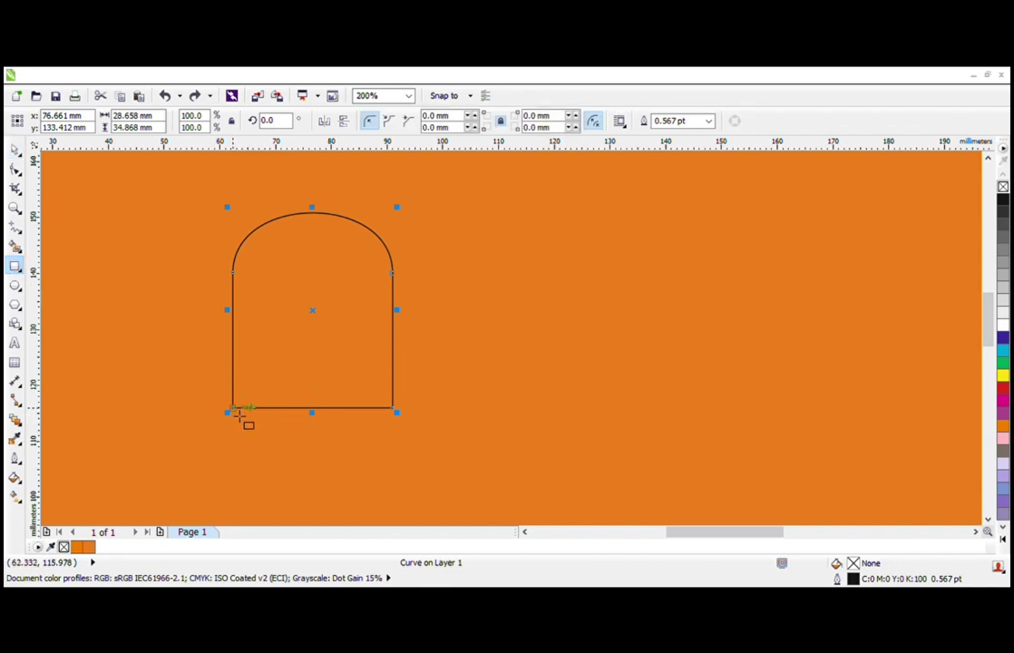
pyautogui.moveTo(239, 414); pyautogui.dragTo(399, 426)
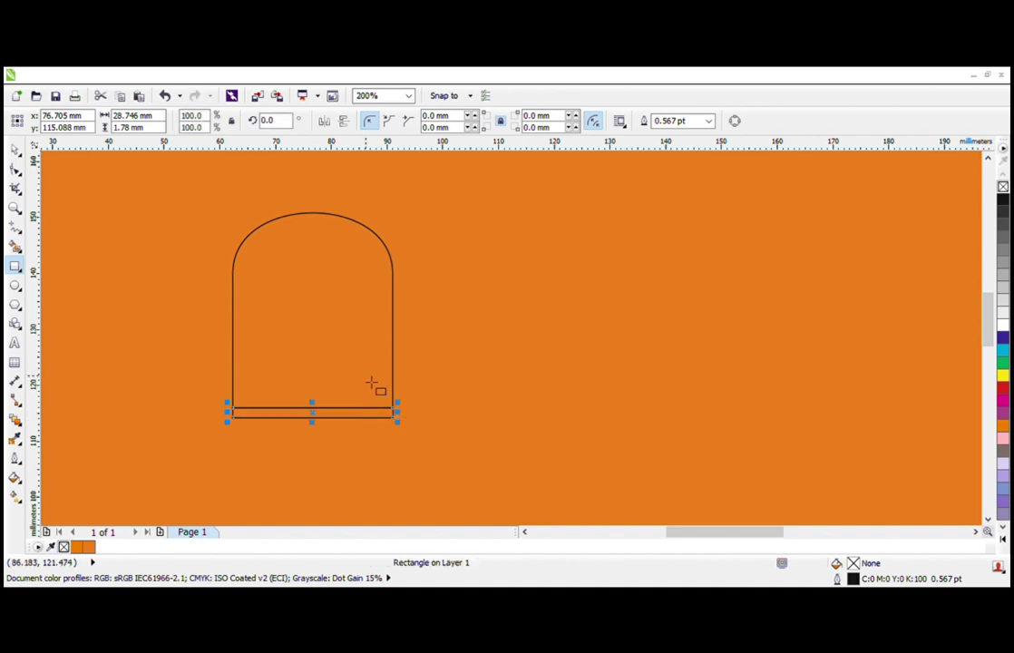
pyautogui.press('space')
pyautogui.click(336, 359)
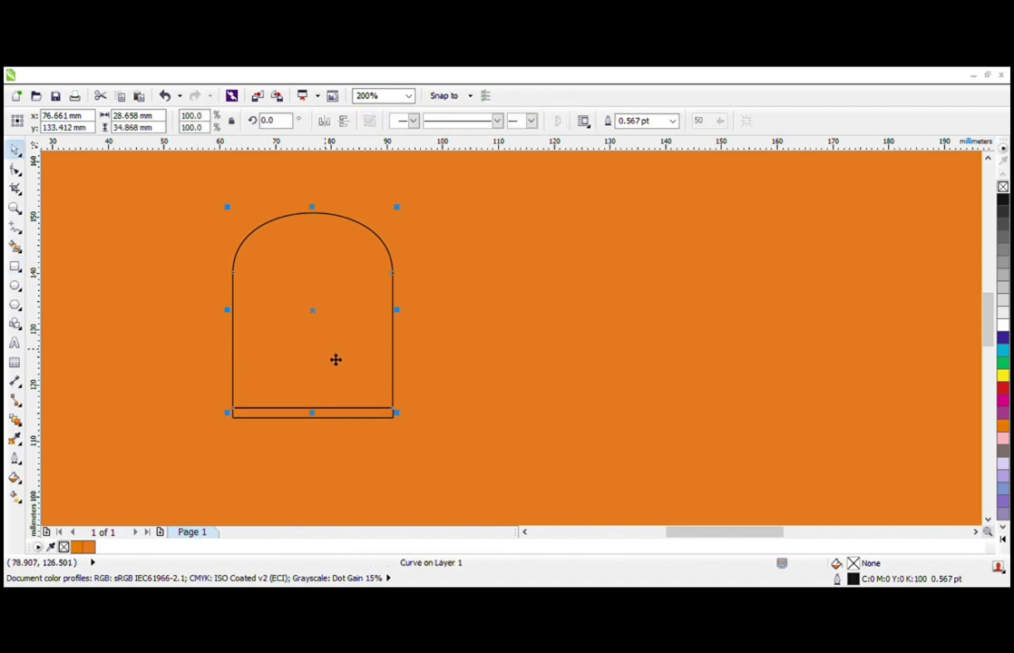
pyautogui.click(313, 419)
pyautogui.scroll(2, 234, 425)
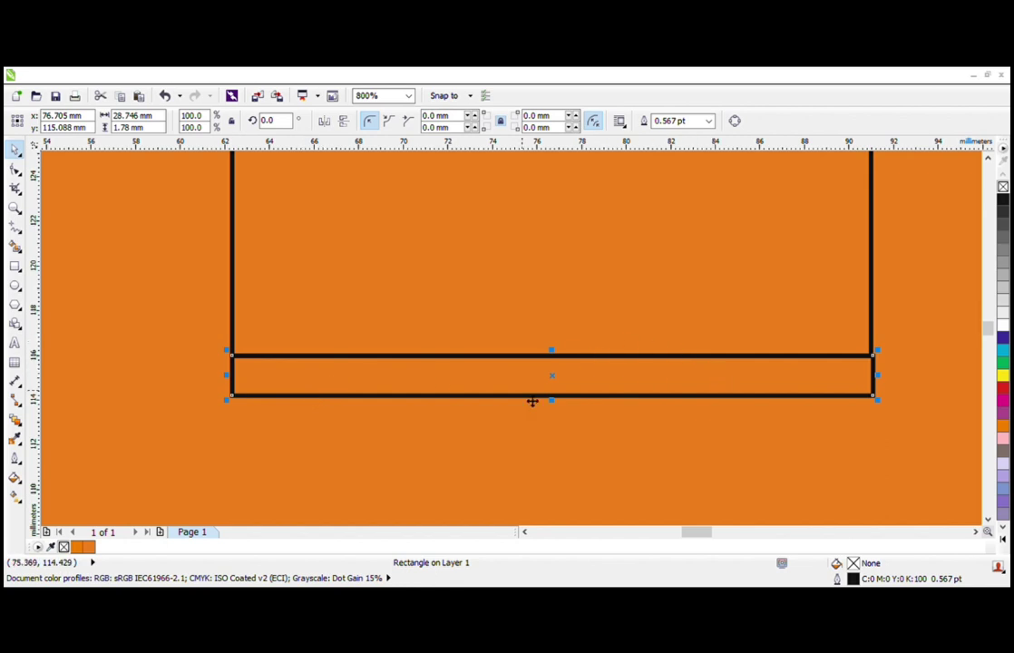
pyautogui.moveTo(532, 400); pyautogui.dragTo(519, 435)
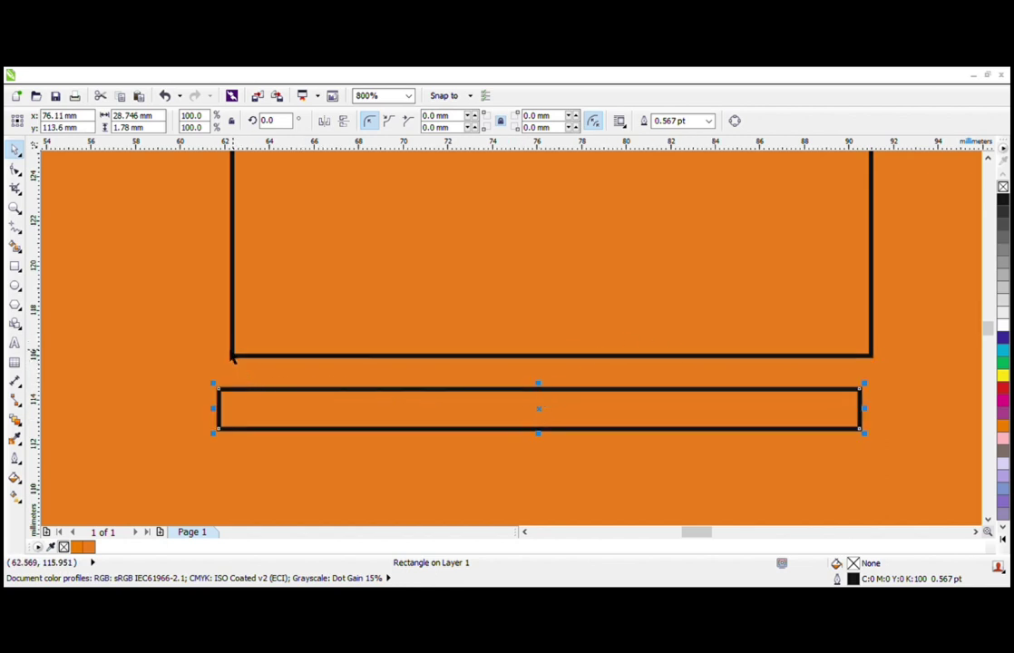
pyautogui.press('Delete')
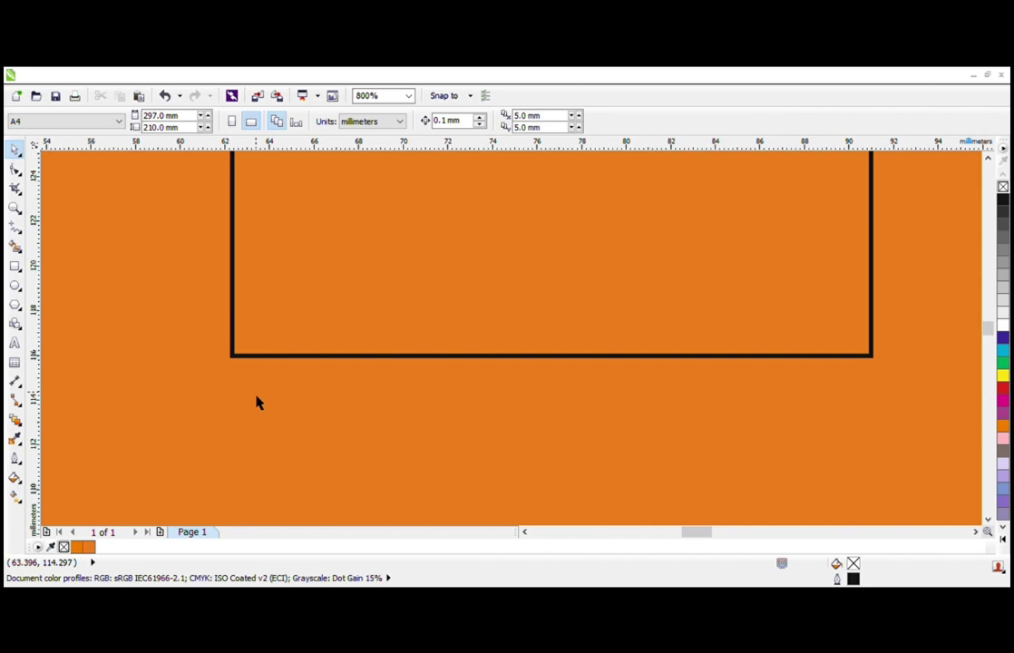
# Step: Draw a strip about 28.7 × 1.4 mm spanning the arched shape's side edges and move it directly beneath the bottom edge
pyautogui.click(14, 266)
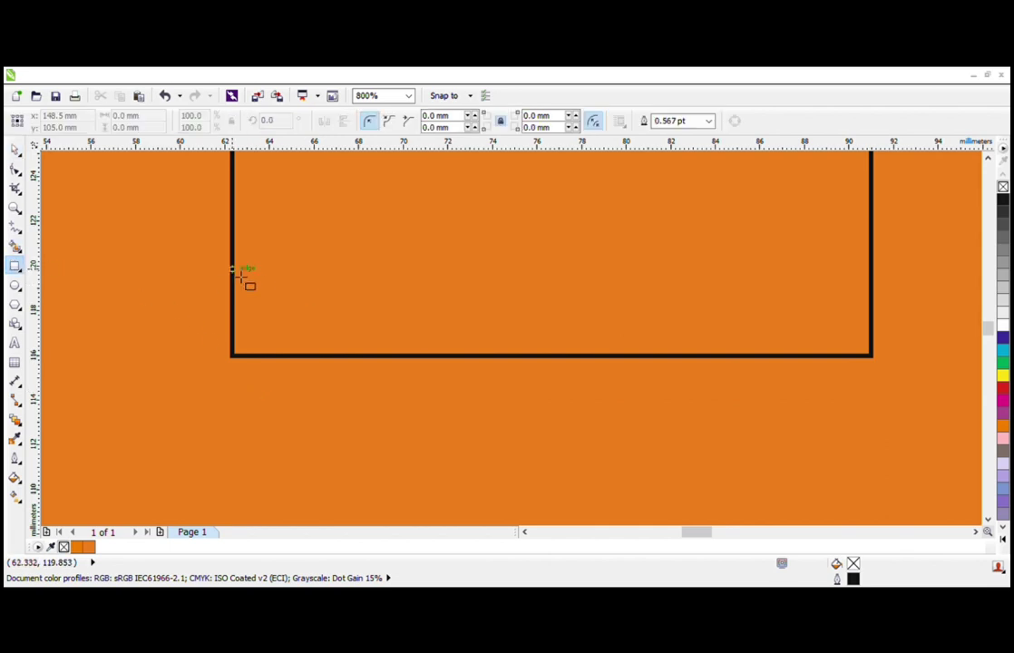
pyautogui.moveTo(234, 270); pyautogui.dragTo(870, 301)
pyautogui.press('space')
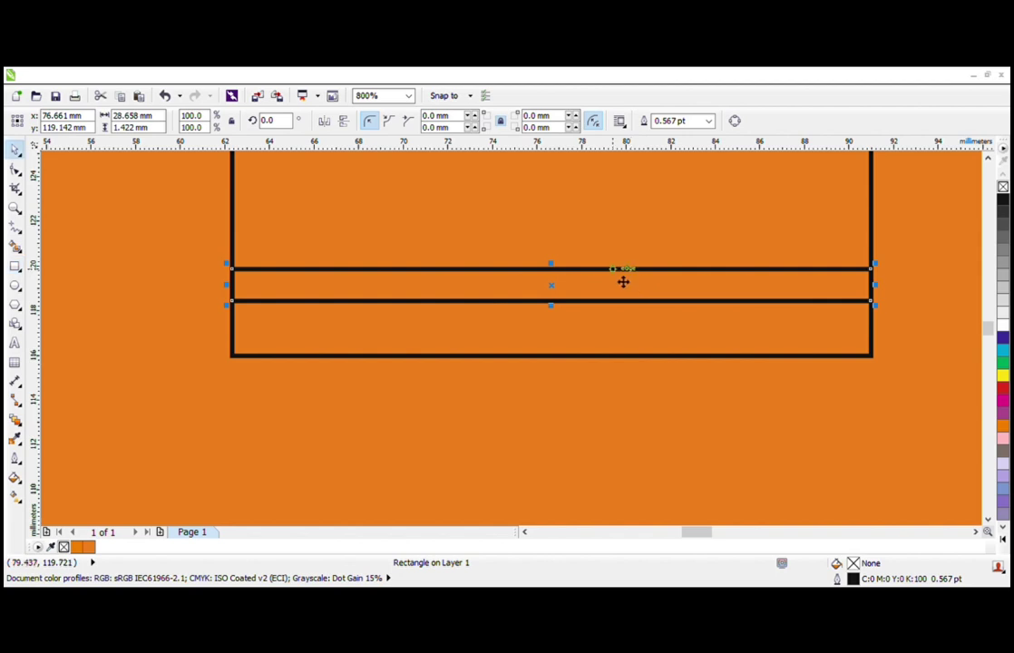
pyautogui.moveTo(623, 282); pyautogui.dragTo(615, 368)
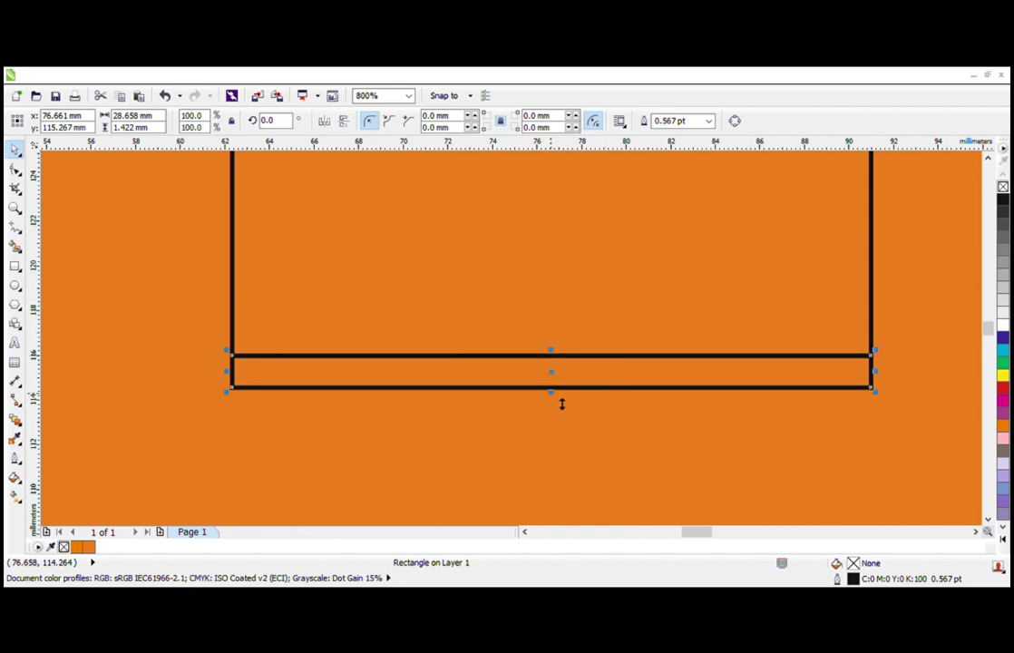
# Step: Reduce the strip's height to about 0.57 mm, keeping its upper edge against the arched shape
pyautogui.press('F6')
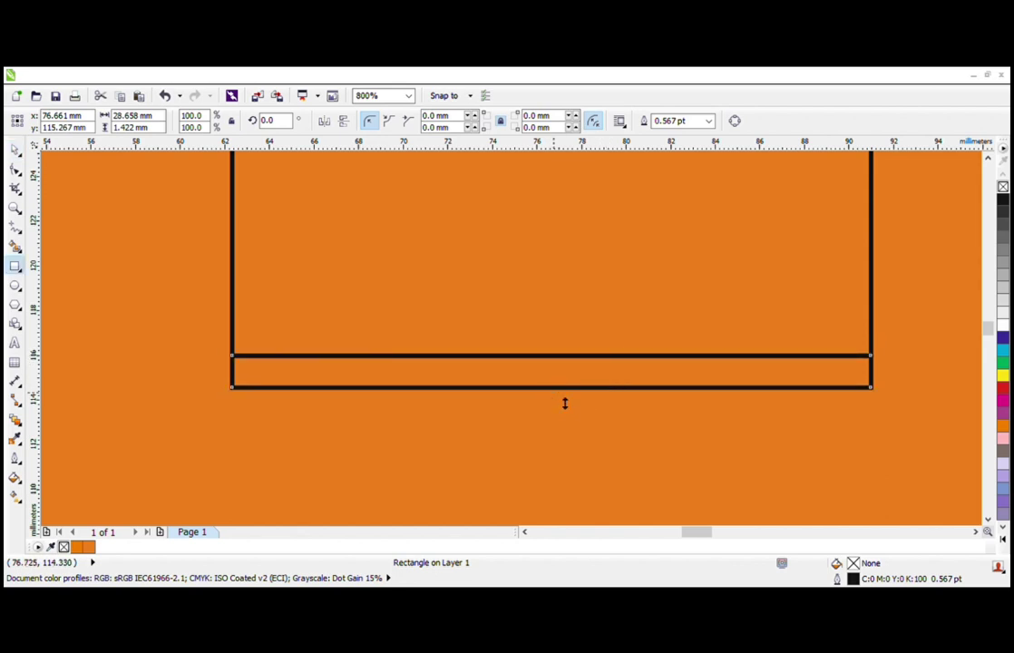
pyautogui.moveTo(565, 404); pyautogui.dragTo(563, 376)
pyautogui.scroll(1, 562, 387)
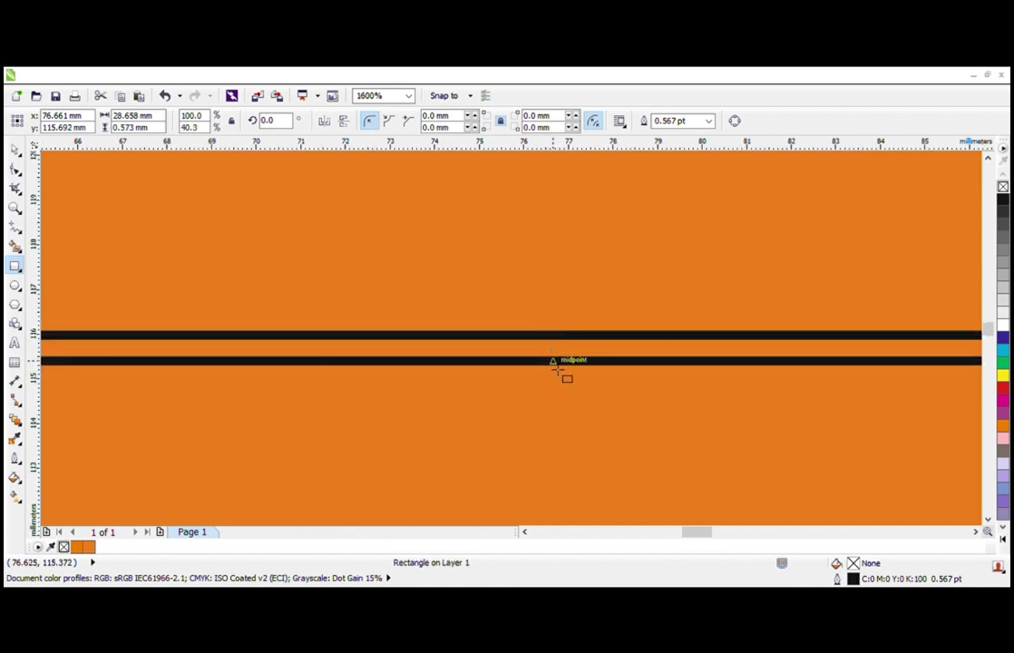
pyautogui.scroll(-1, 559, 371)
# Step: Create a stretched duplicate of the thin strip directly beneath it, about 2.1 mm high
pyautogui.press('space')
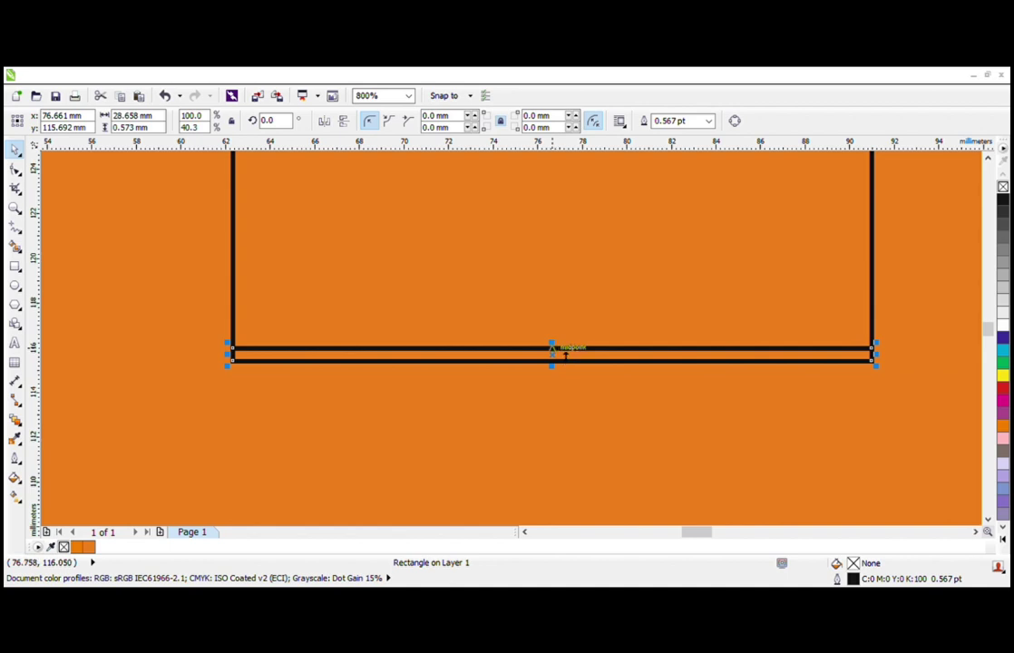
pyautogui.moveTo(566, 360); pyautogui.dragTo(559, 423)
pyautogui.rightClick(572, 423)
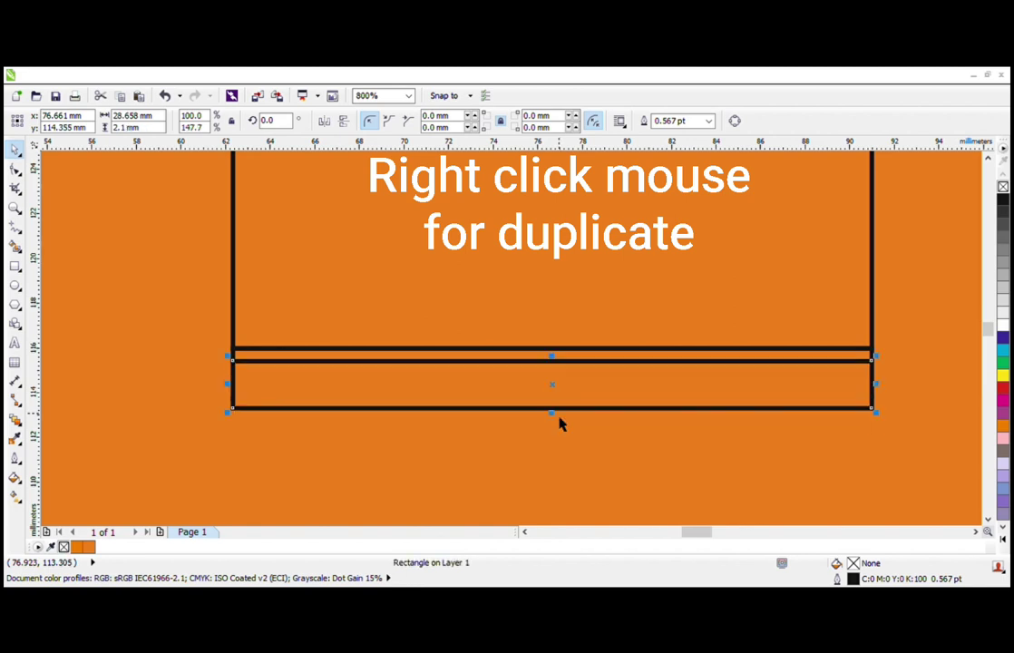
# Step: Narrow the thin strip between the arched shape and the lower strip symmetrically to about 25.2 mm wide
pyautogui.scroll(-1, 558, 424)
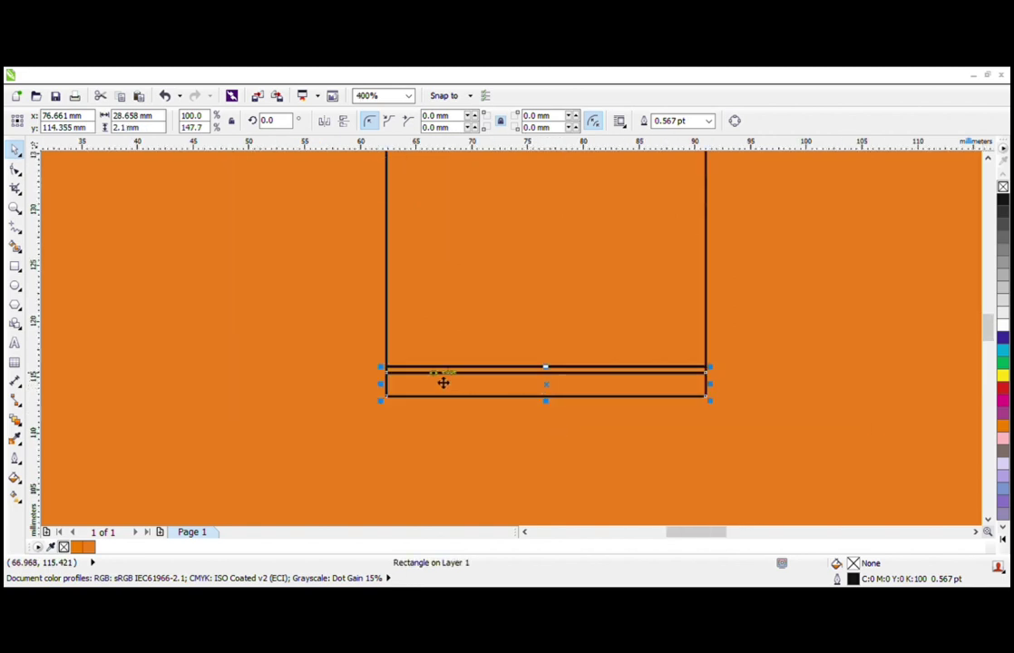
pyautogui.click(16, 211)
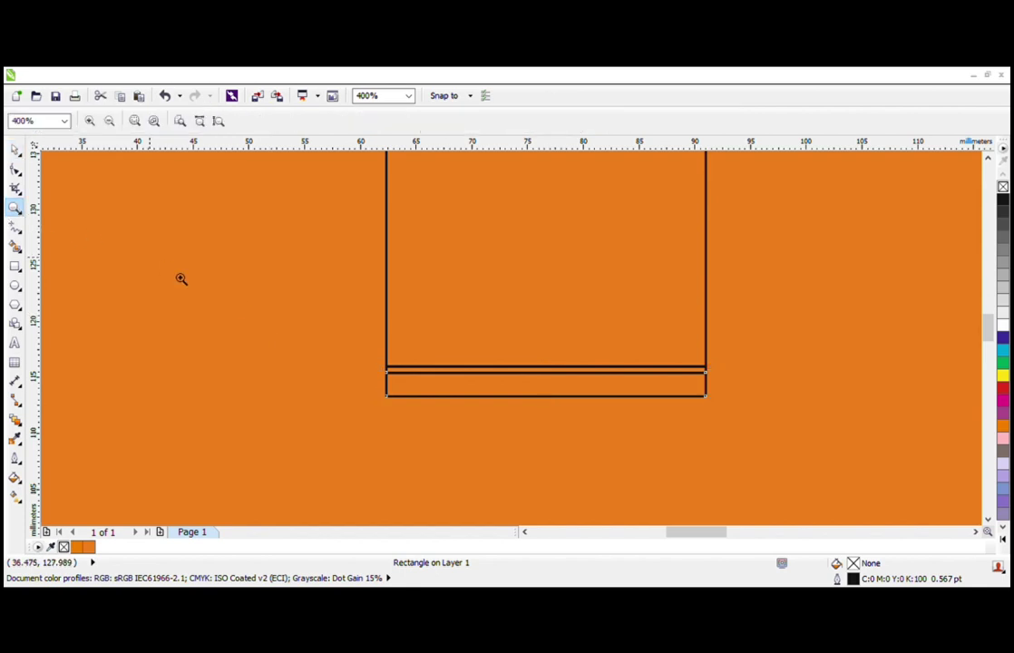
pyautogui.moveTo(374, 355); pyautogui.dragTo(735, 433)
pyautogui.press('space')
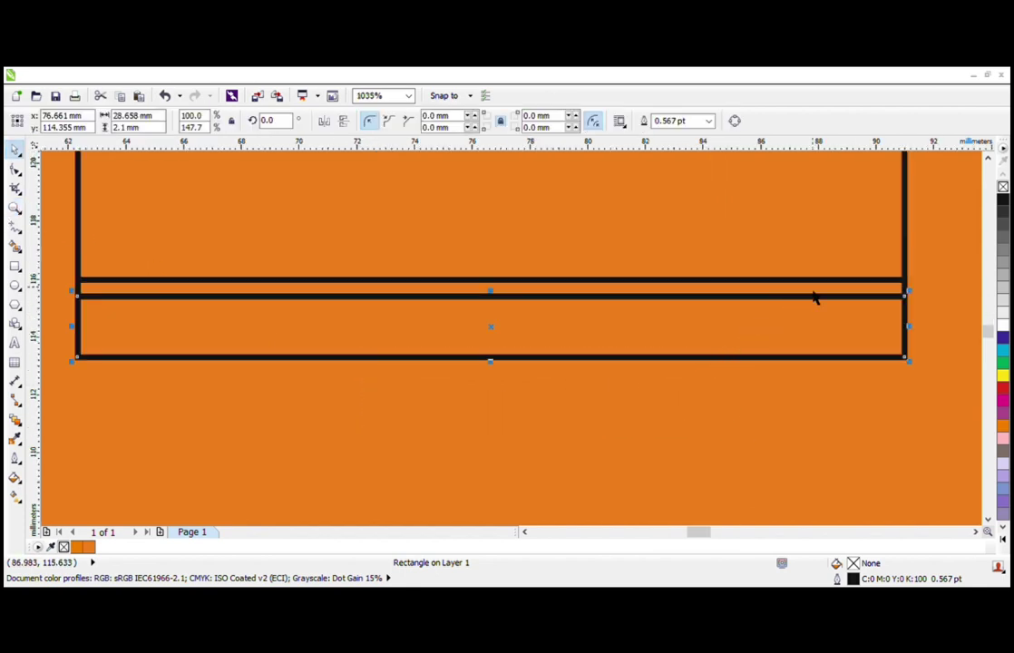
pyautogui.click(925, 300)
pyautogui.click(905, 295)
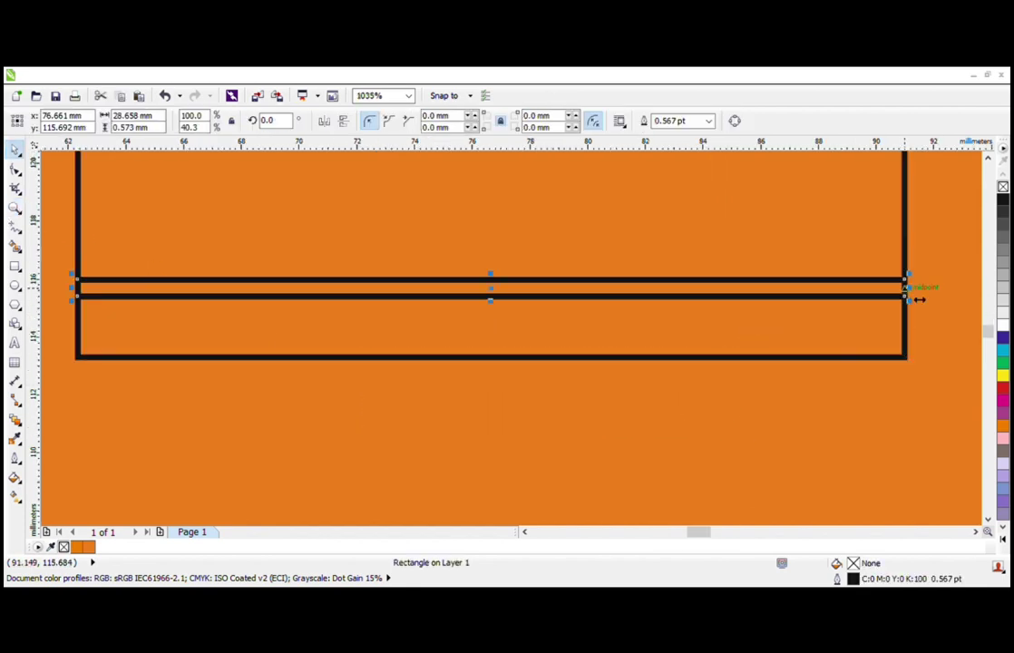
pyautogui.moveTo(918, 299); pyautogui.dragTo(866, 291)
pyautogui.scroll(-1, 539, 341)
pyautogui.press('z')
pyautogui.press('space')
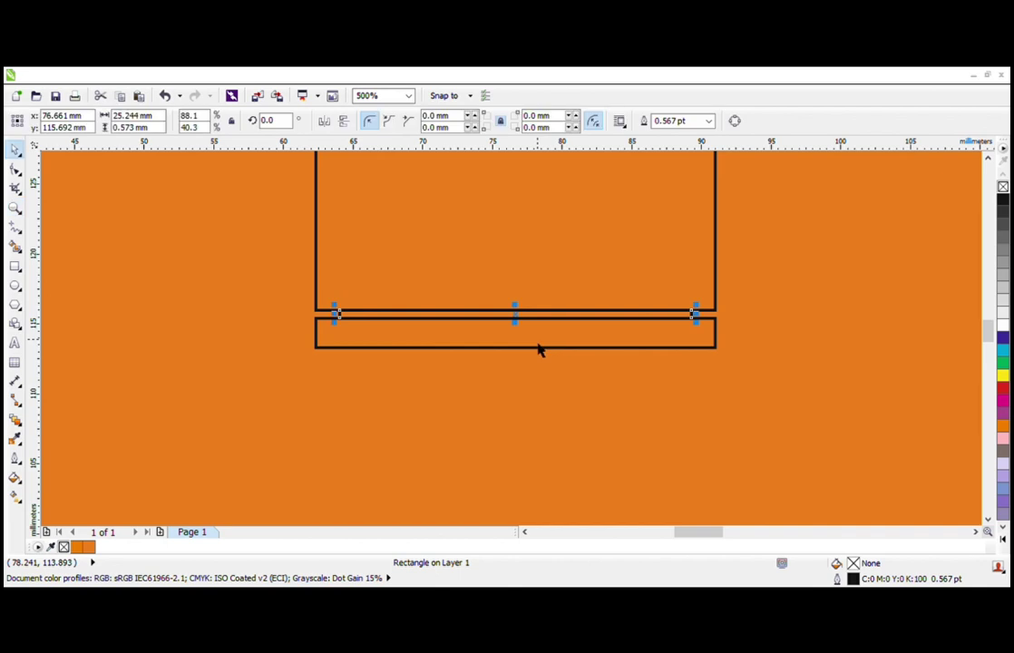
# Step: Duplicate the lower 2.1 mm strip directly beneath itself and widen the copy symmetrically to about 45.4 mm
pyautogui.click(538, 349)
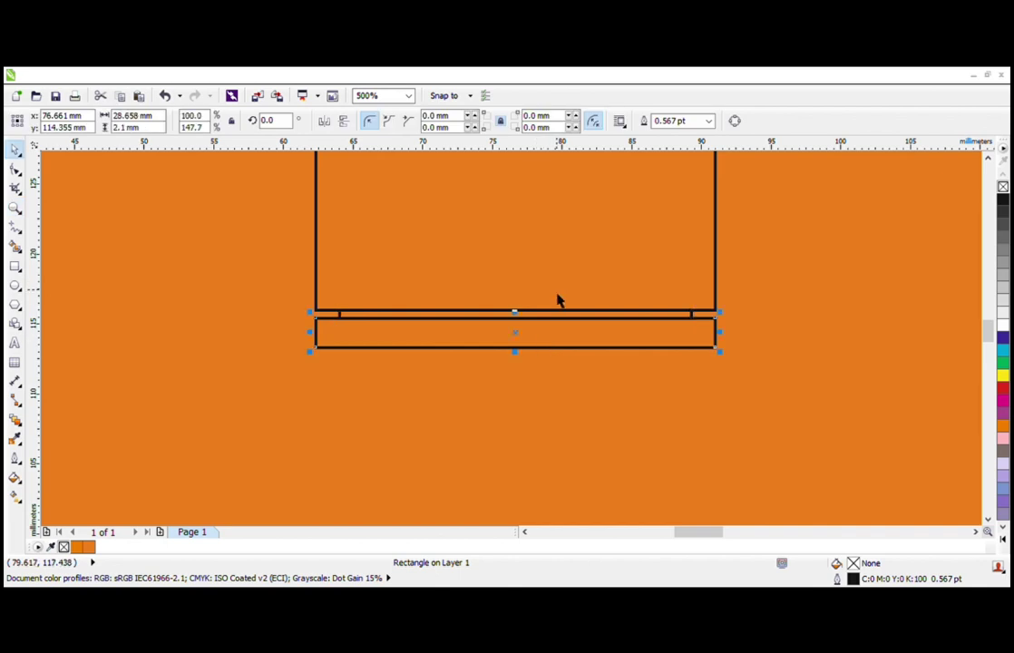
pyautogui.scroll(-2, 526, 311)
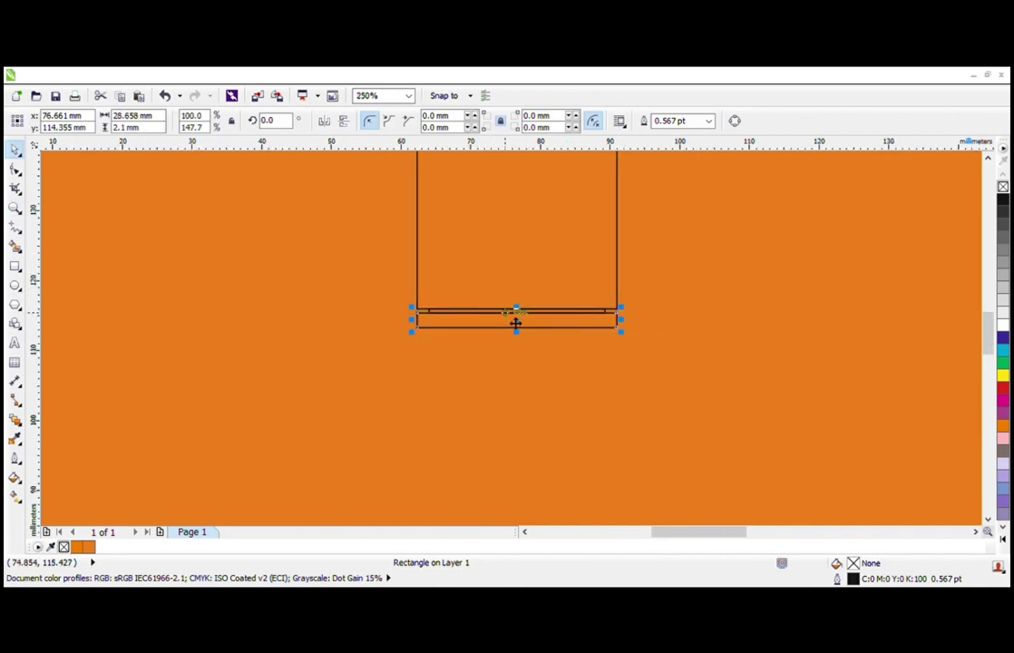
pyautogui.click(12, 210)
pyautogui.scroll(-2, 499, 301)
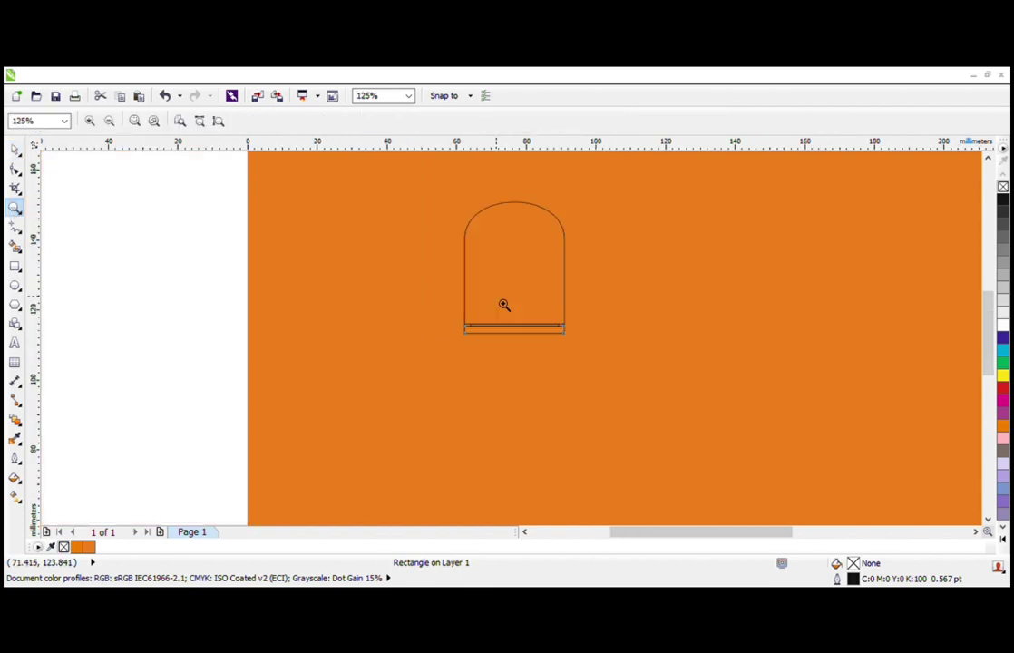
pyautogui.moveTo(677, 416); pyautogui.dragTo(675, 414)
pyautogui.press('space')
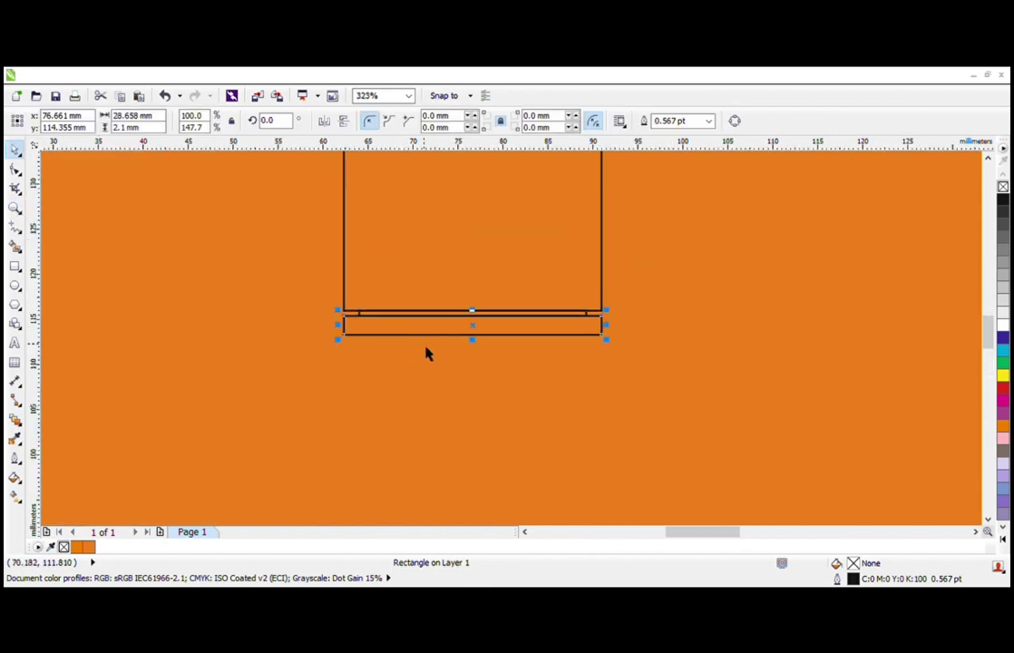
pyautogui.moveTo(496, 336); pyautogui.dragTo(458, 345)
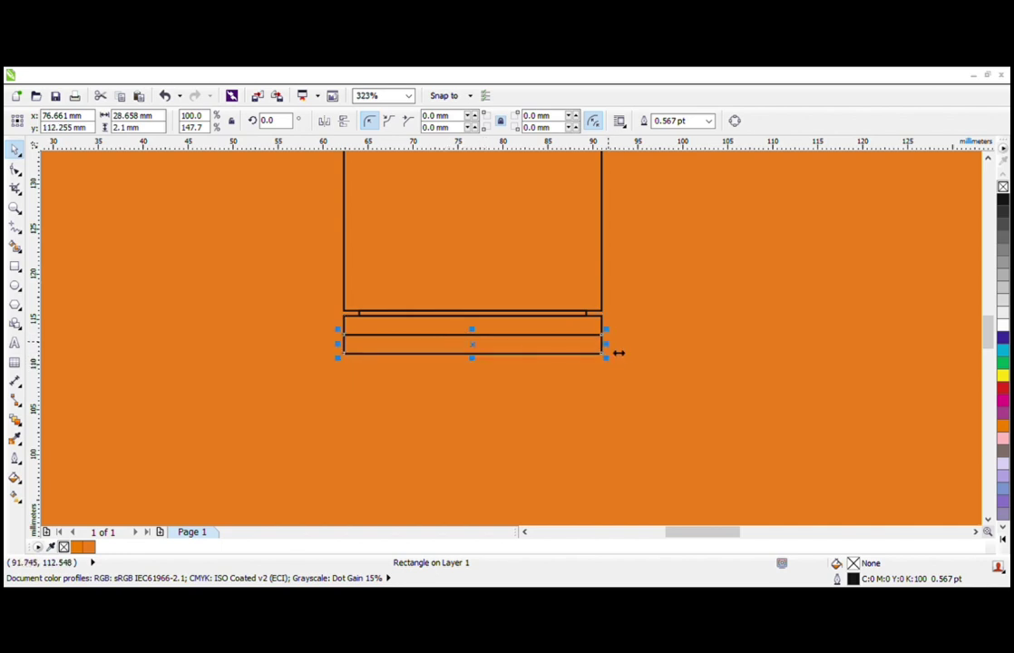
pyautogui.moveTo(618, 353); pyautogui.dragTo(693, 352)
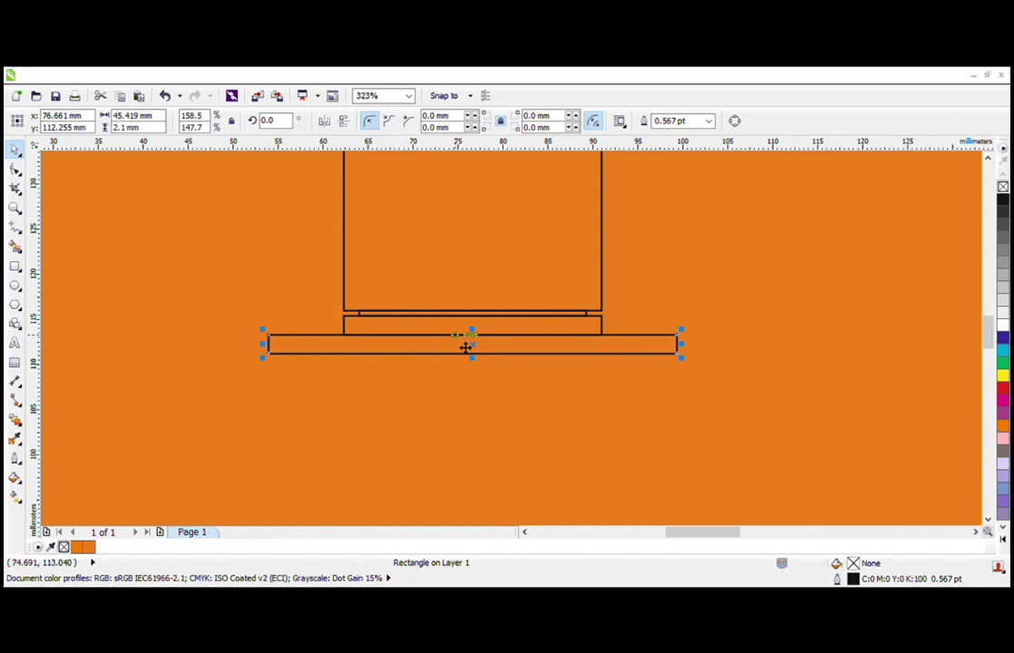
# Step: Stretch the wide strip downward into a tall body rectangle about 101.7 mm high, keeping its upper edge in place
pyautogui.scroll(-2, 466, 349)
pyautogui.moveTo(477, 362); pyautogui.dragTo(470, 521)
pyautogui.scroll(-4, 465, 356)
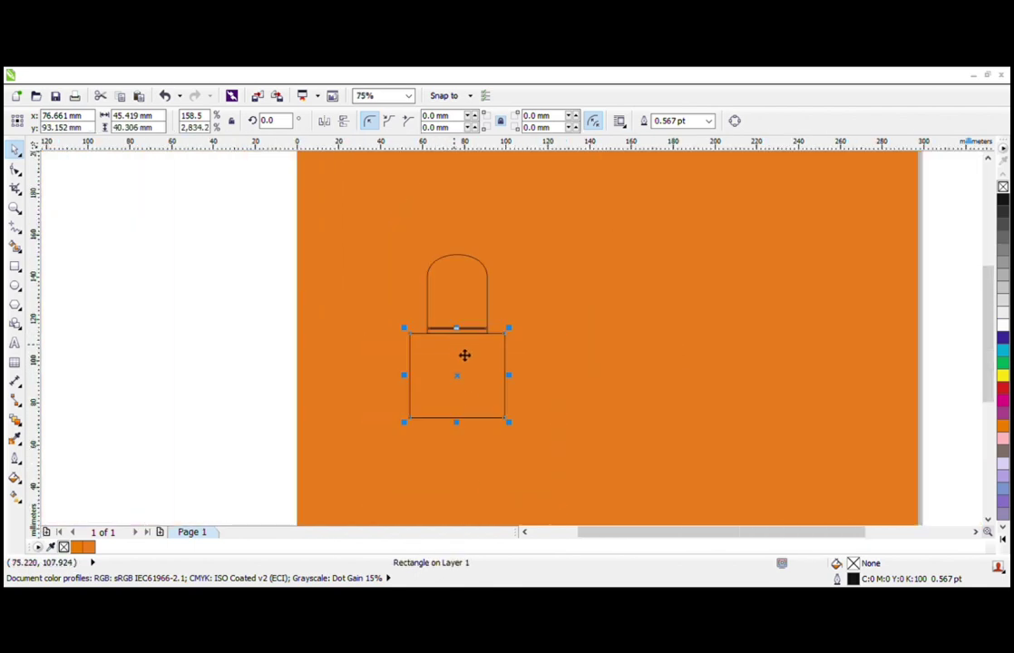
pyautogui.scroll(2, 465, 355)
pyautogui.moveTo(464, 365); pyautogui.dragTo(469, 497)
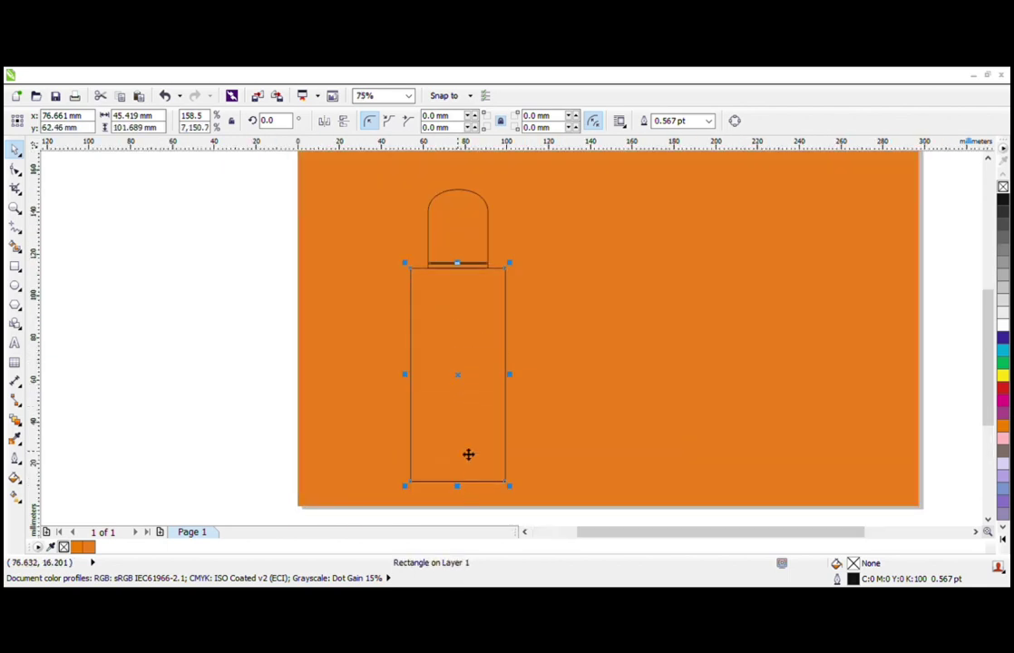
# Step: Move the entire bottle outline upward so the arched cap sits near the page's upper edge
pyautogui.scroll(-2, 463, 375)
pyautogui.moveTo(348, 254); pyautogui.dragTo(504, 462)
pyautogui.scroll(2, 461, 340)
pyautogui.moveTo(461, 346); pyautogui.dragTo(455, 256)
pyautogui.scroll(-2, 455, 256)
pyautogui.click(348, 295)
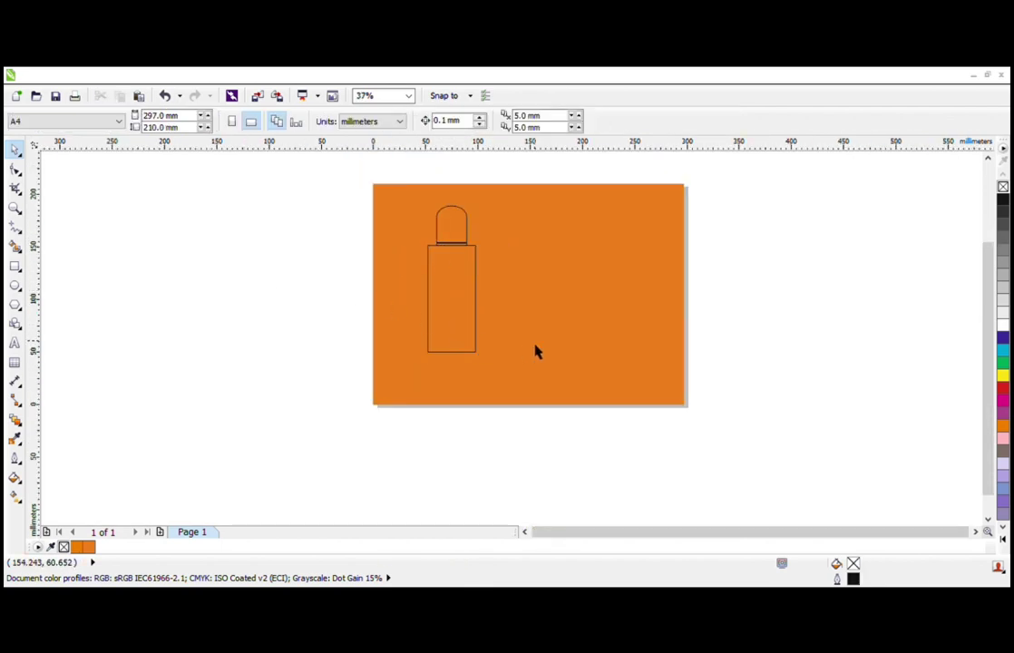
# Step: Unlock the orange background rectangle, fill it with orange C:0 M:60 Y:100 K:0, and lock it again
pyautogui.rightClick(644, 367)
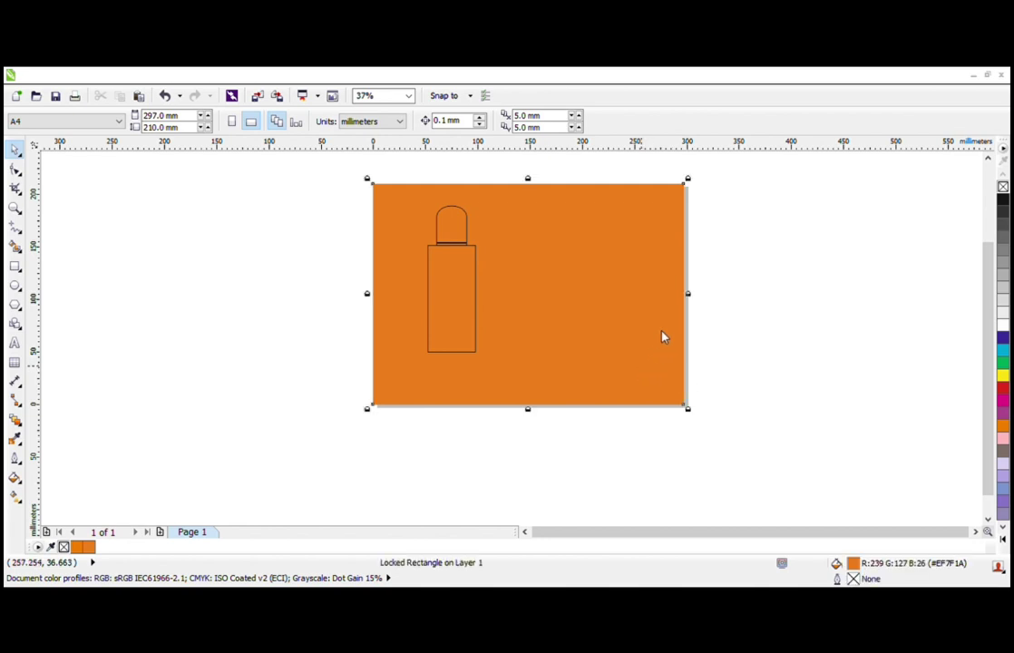
pyautogui.click(684, 379)
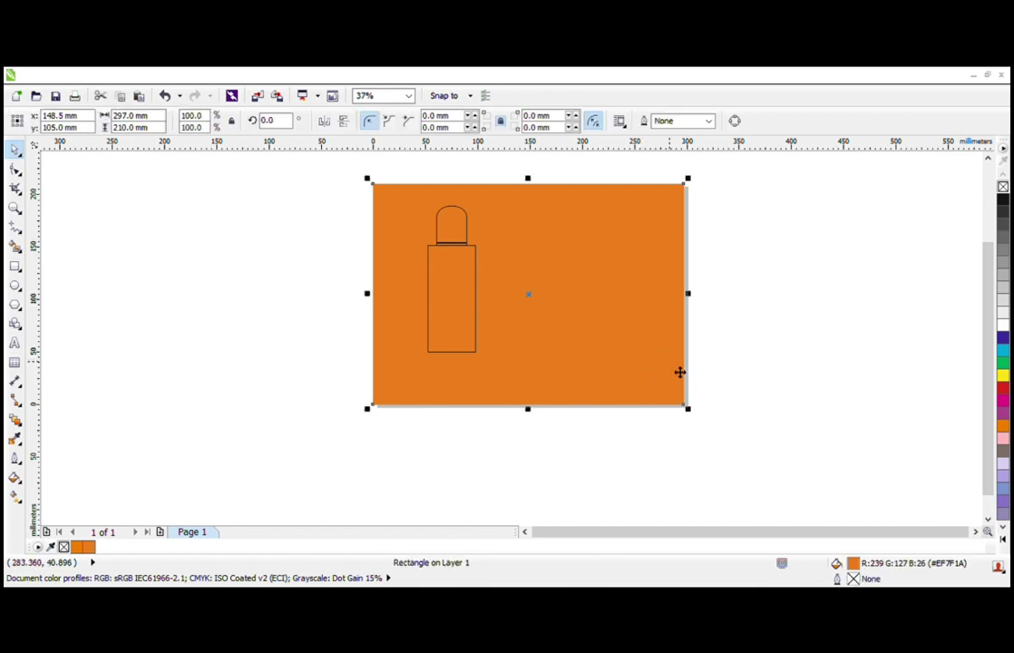
pyautogui.click(1003, 426)
pyautogui.click(633, 356)
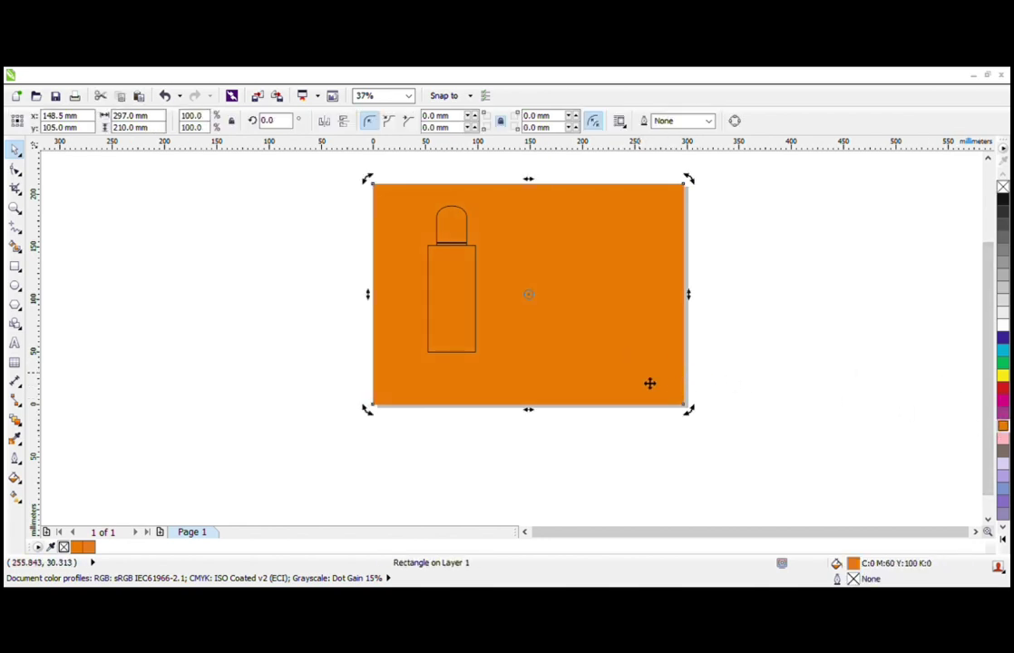
pyautogui.click(675, 243)
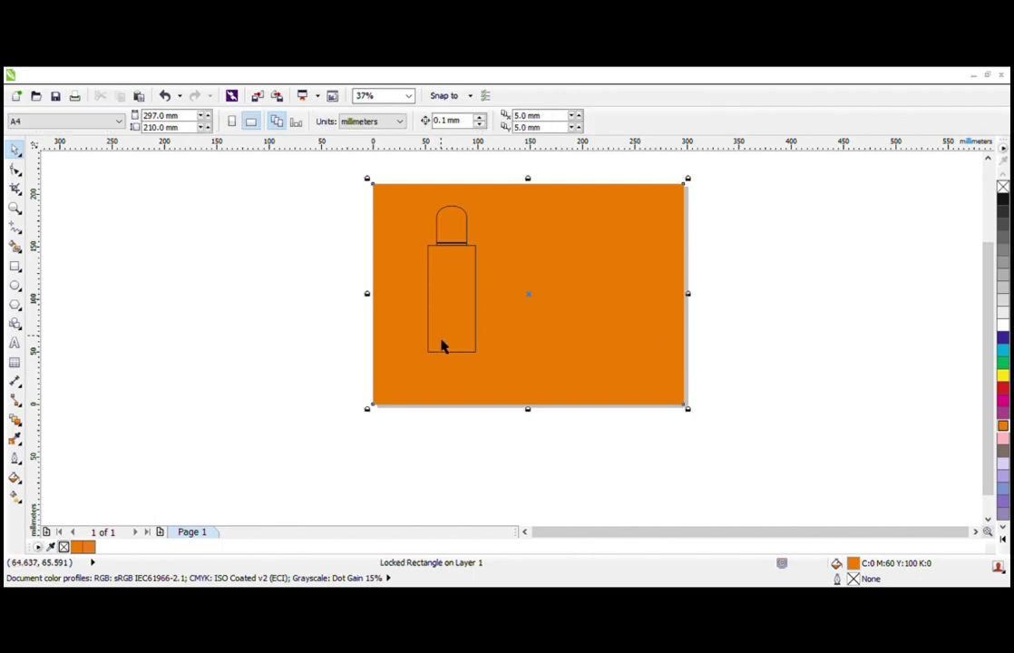
# Step: Extend the bottle's body rectangle downward to about 137.3 mm high and deselect it
pyautogui.click(455, 354)
pyautogui.scroll(2, 456, 361)
pyautogui.moveTo(461, 366); pyautogui.dragTo(460, 442)
pyautogui.scroll(-2, 441, 420)
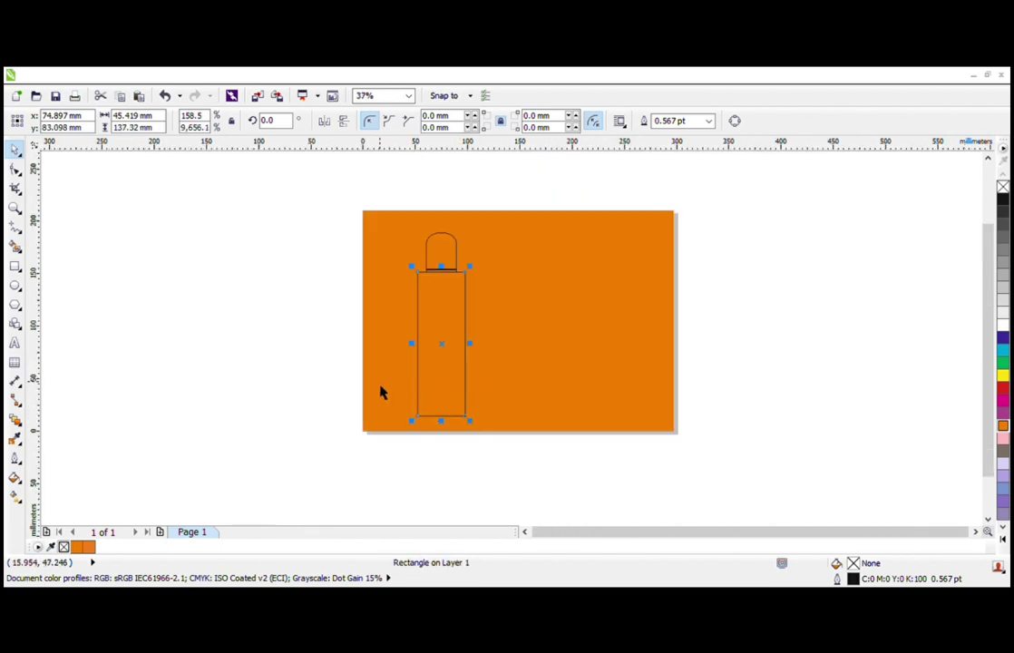
pyautogui.press('z')
pyautogui.press('space')
pyautogui.press('Escape')
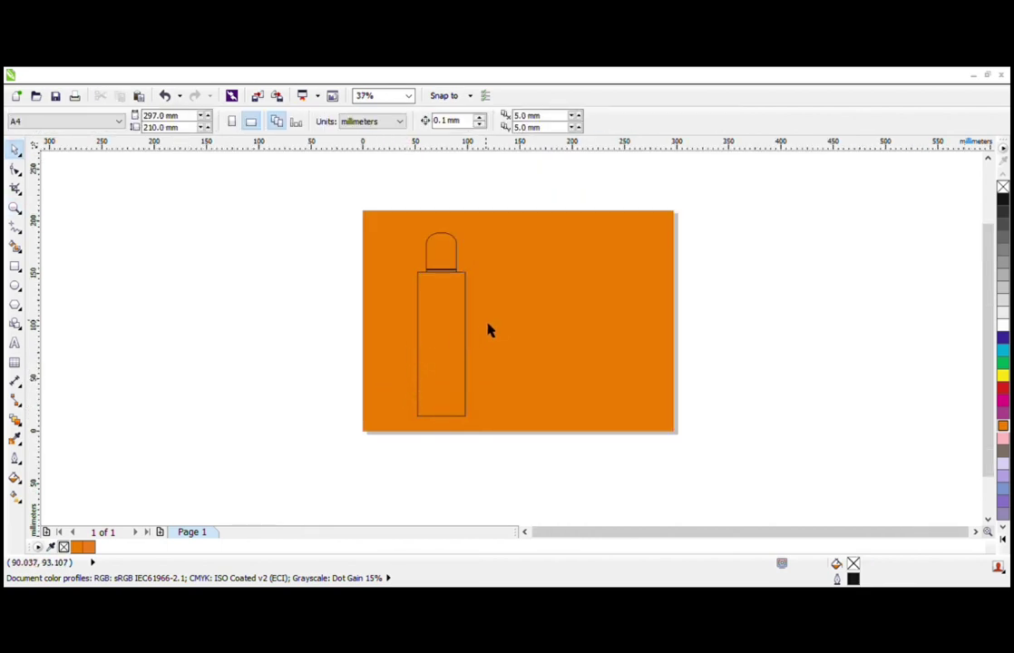
# Step: Unlock the orange background rectangle and resize it to 400 × 220 mm
pyautogui.click(535, 303)
pyautogui.click(553, 317)
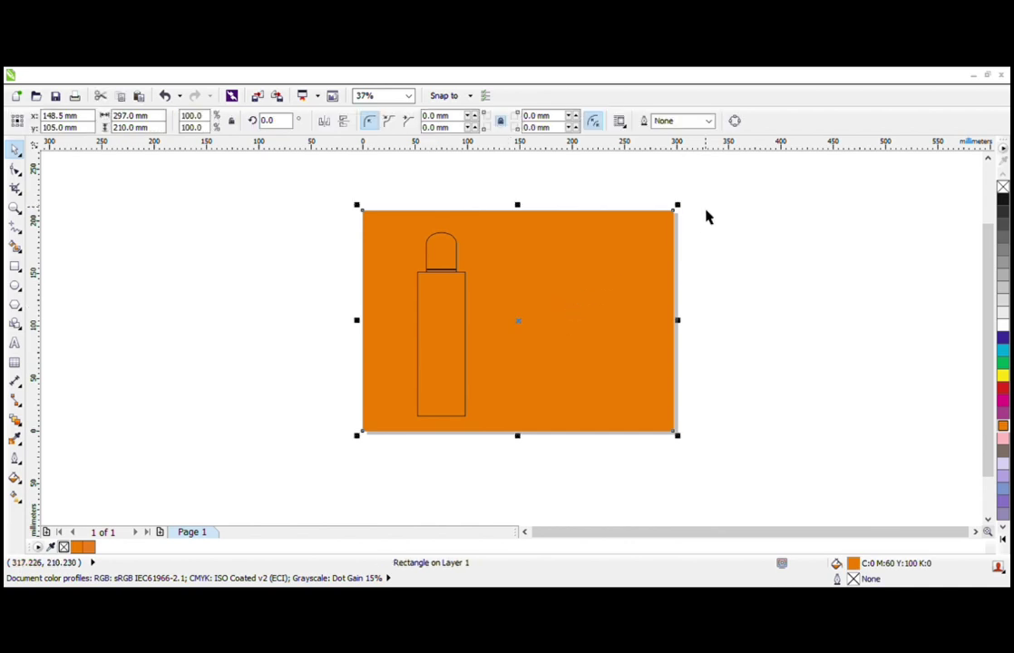
pyautogui.moveTo(686, 220); pyautogui.dragTo(715, 208)
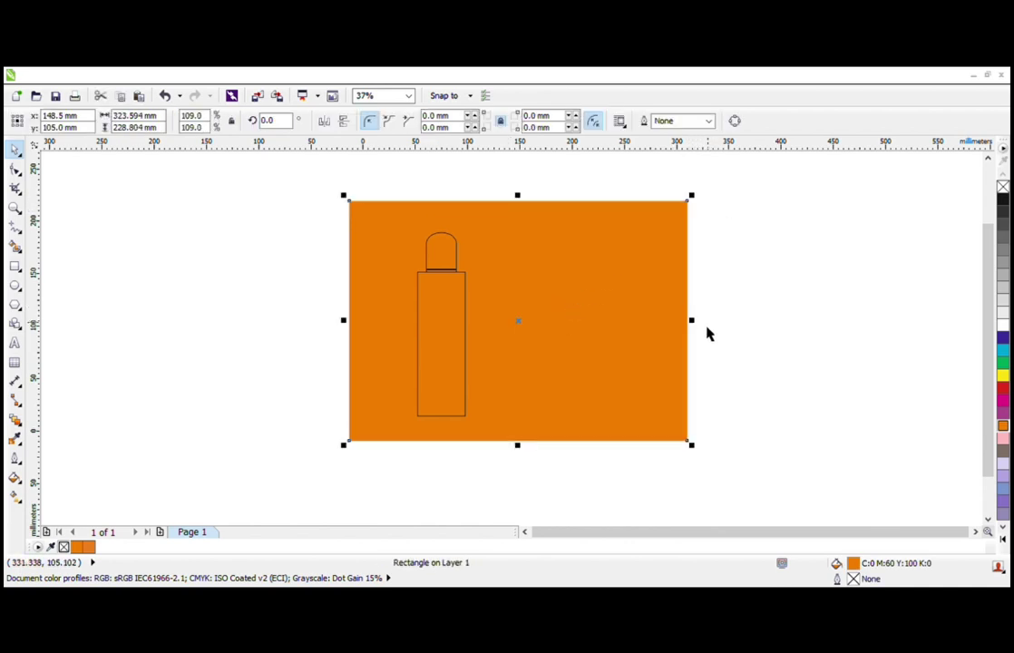
pyautogui.doubleClick(136, 116)
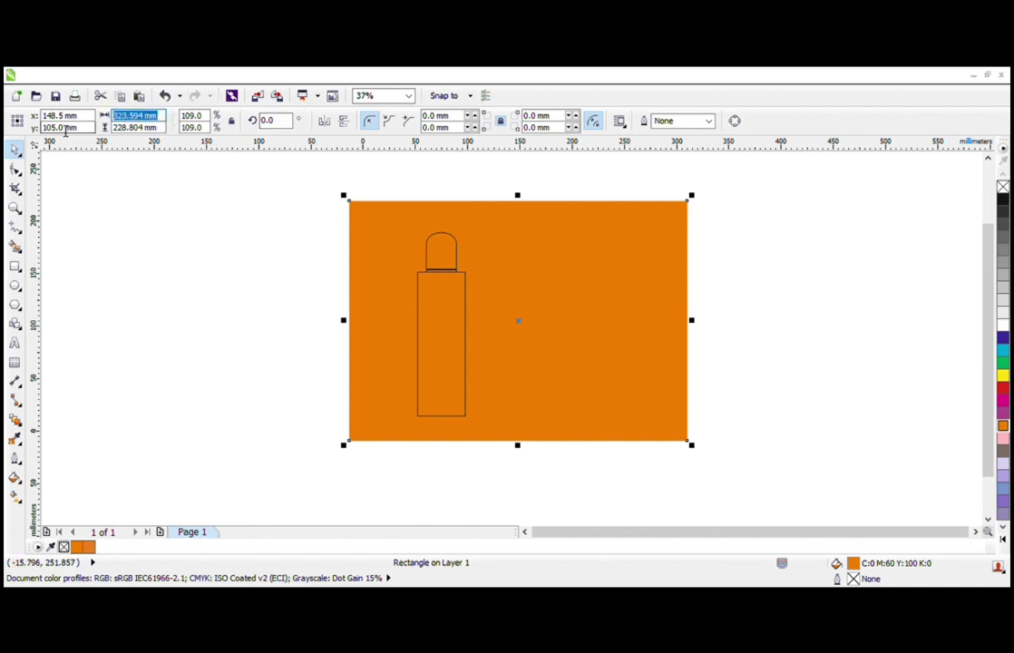
pyautogui.write('400')
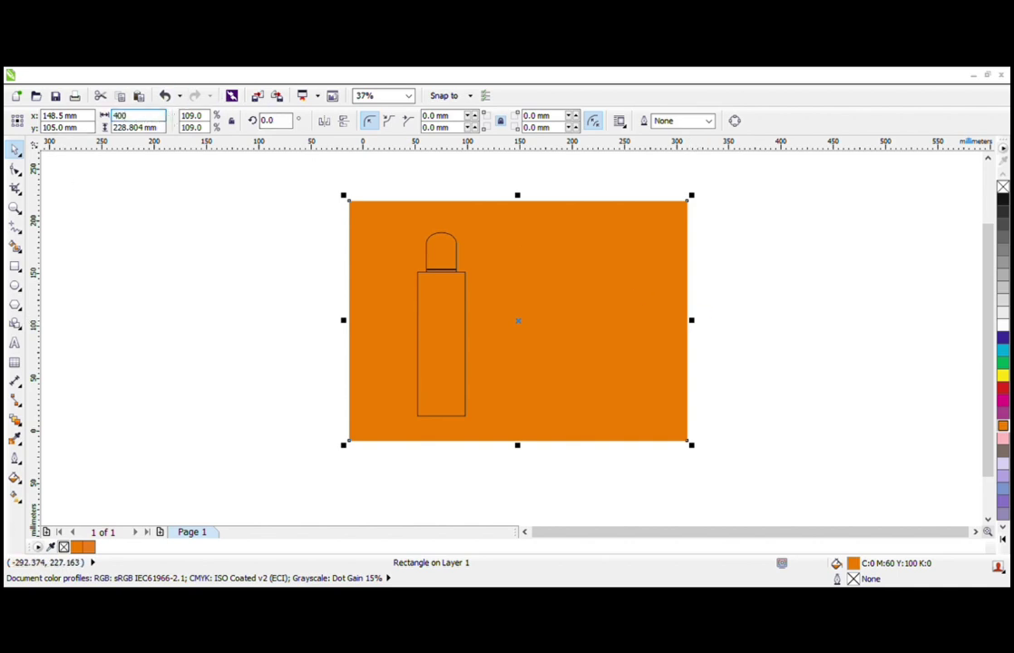
pyautogui.press('Tab')
pyautogui.write('2')
pyautogui.press('Return')
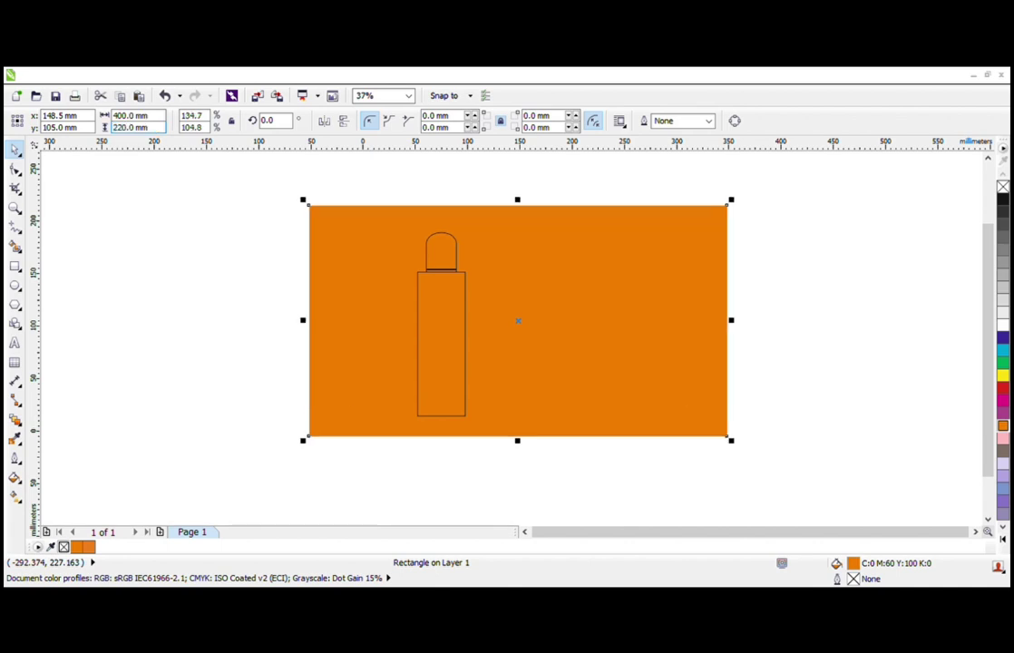
# Step: Move the whole bottle outline left and slightly up, centring its body at about x 39.3, y 88.2 mm
pyautogui.click(15, 208)
pyautogui.moveTo(281, 210); pyautogui.dragTo(595, 442)
pyautogui.scroll(-1, 467, 352)
pyautogui.click(473, 352)
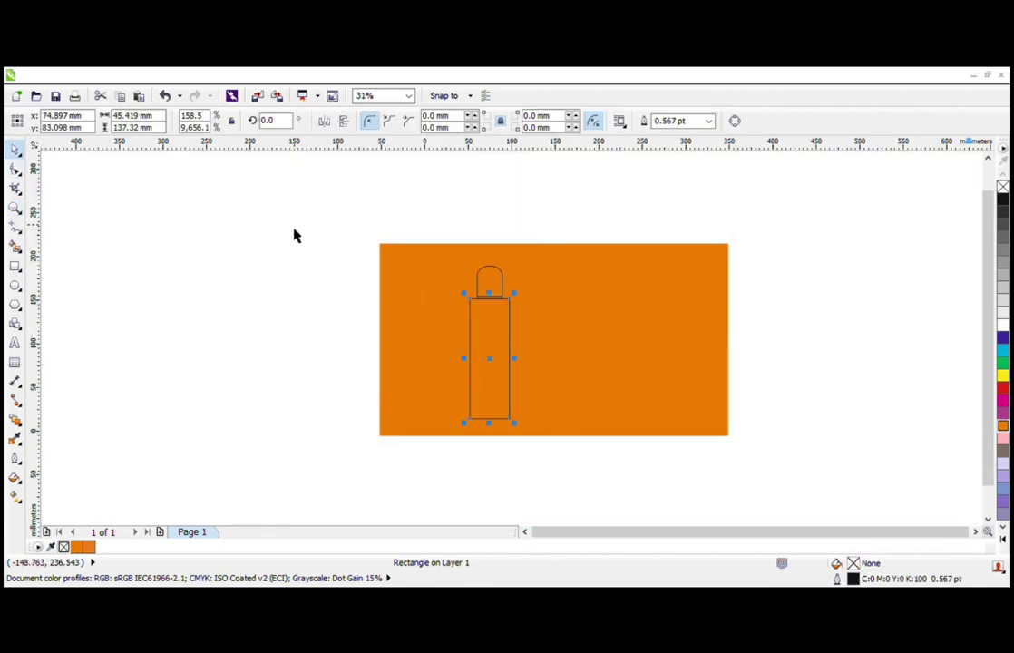
pyautogui.moveTo(311, 221); pyautogui.dragTo(518, 397)
pyautogui.moveTo(501, 356); pyautogui.dragTo(470, 357)
pyautogui.press('z')
pyautogui.moveTo(428, 250); pyautogui.dragTo(527, 428)
pyautogui.press('space')
# Step: Reshape the tall body rectangle into curved shoulders meeting the neck strip and a slightly bowed bottom edge, using the Shape tool
pyautogui.click(283, 303)
pyautogui.click(459, 333)
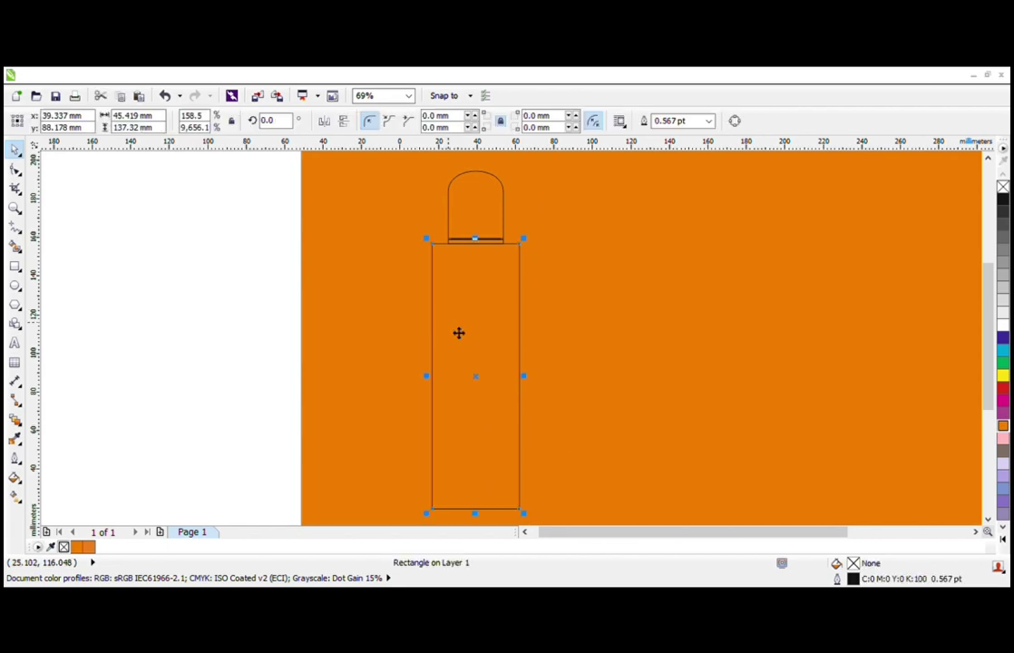
pyautogui.click(260, 285)
pyautogui.click(501, 228)
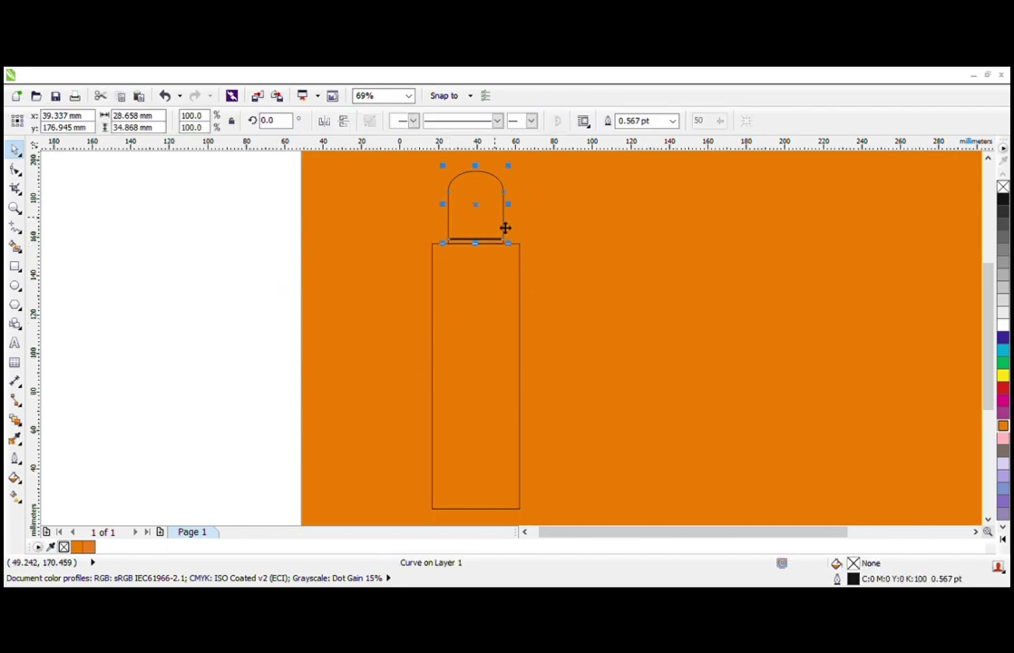
pyautogui.click(480, 303)
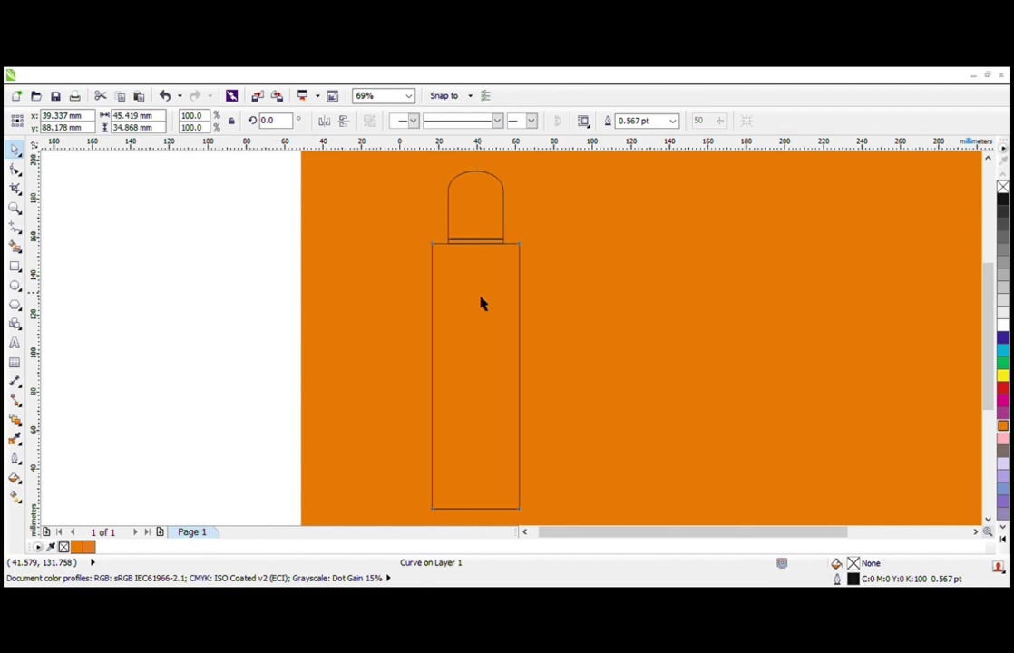
pyautogui.click(15, 169)
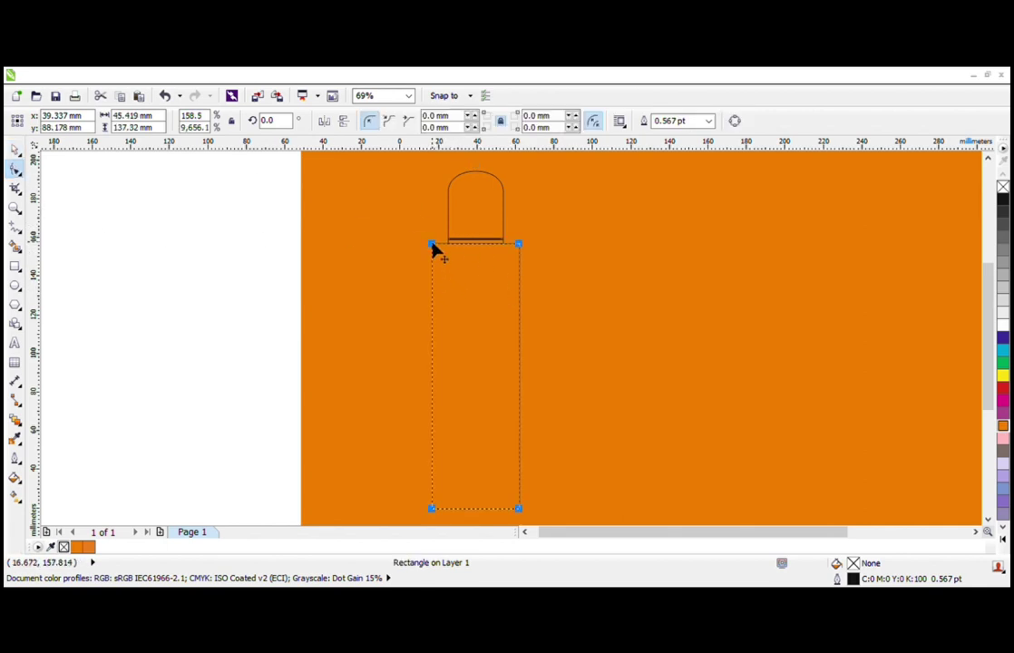
pyautogui.moveTo(432, 245); pyautogui.dragTo(456, 254)
pyautogui.click(530, 255)
pyautogui.scroll(3, 526, 254)
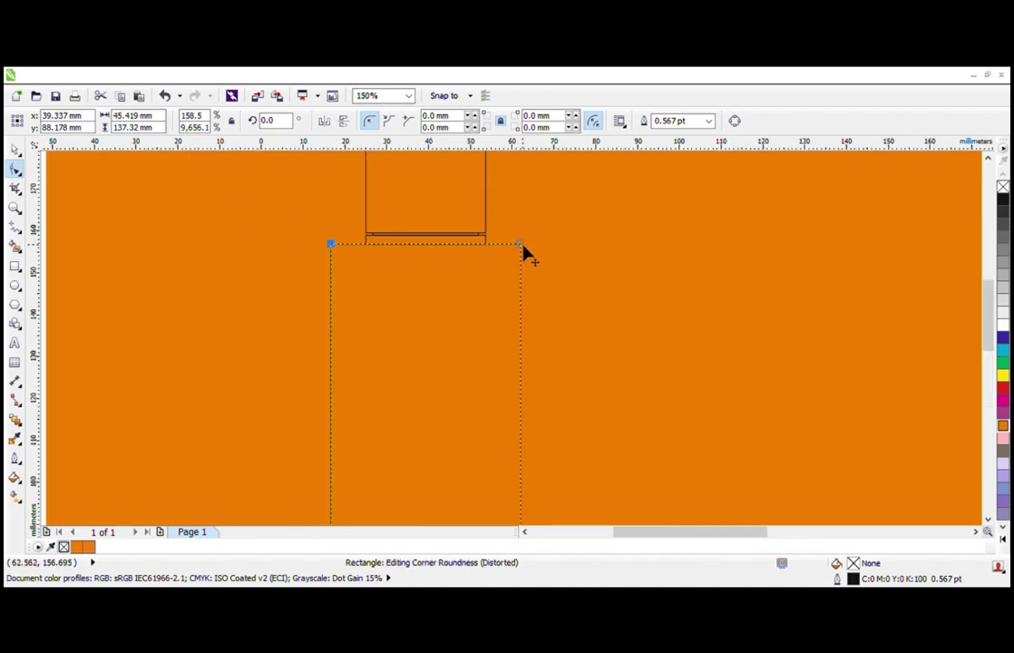
pyautogui.click(522, 250)
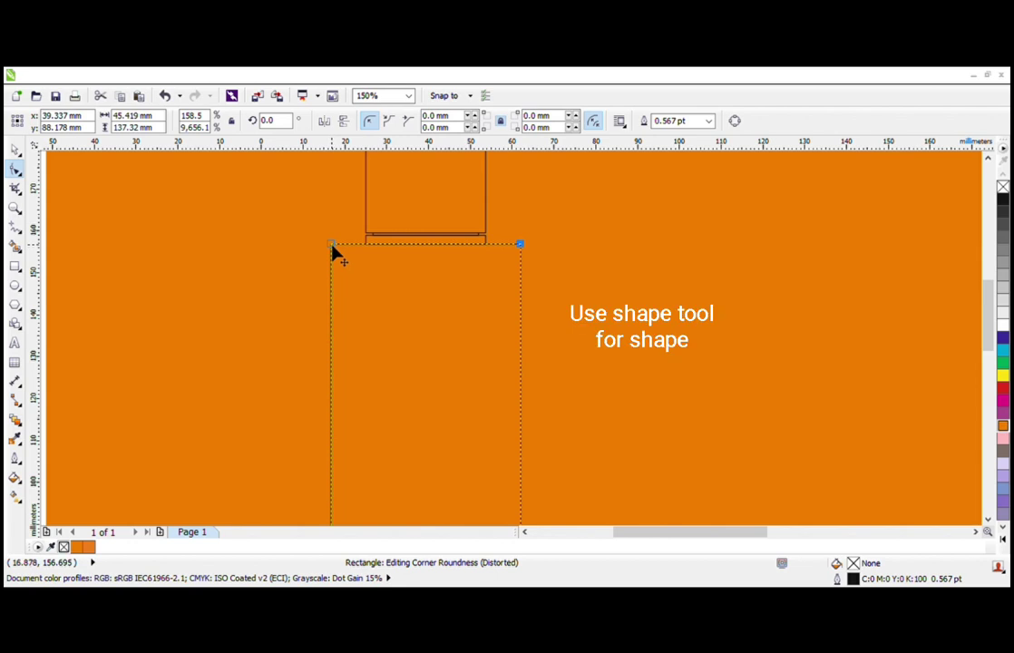
pyautogui.moveTo(332, 253); pyautogui.dragTo(336, 281)
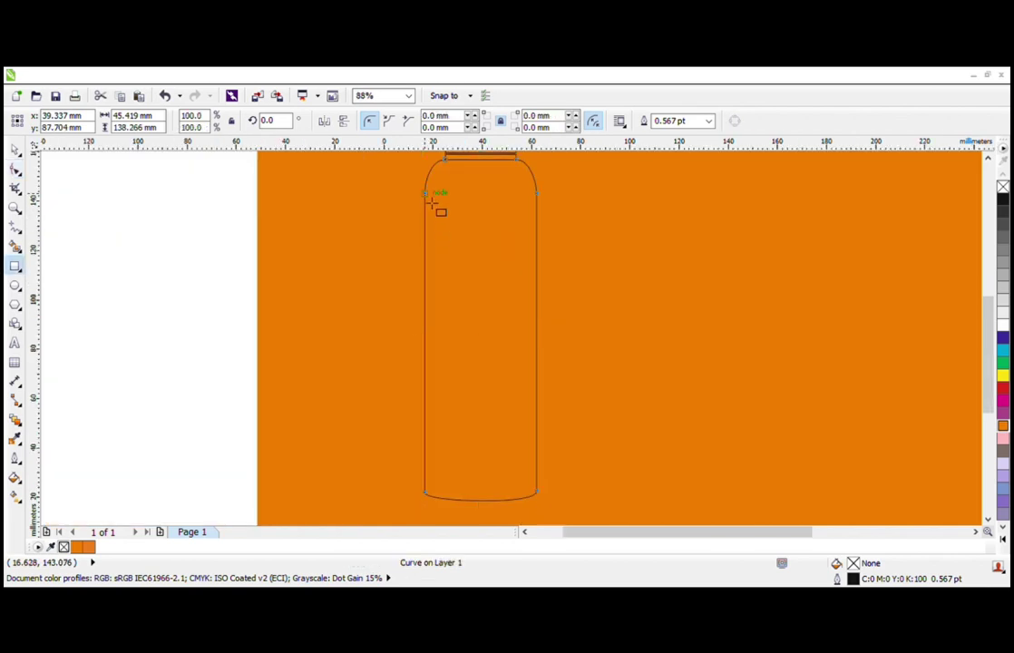
# Step: Draw a rectangle about 21.6 × 121.1 mm inside the body's left side and narrow it symmetrically to about 16.7 mm
pyautogui.moveTo(431, 202); pyautogui.dragTo(483, 500)
pyautogui.press('space')
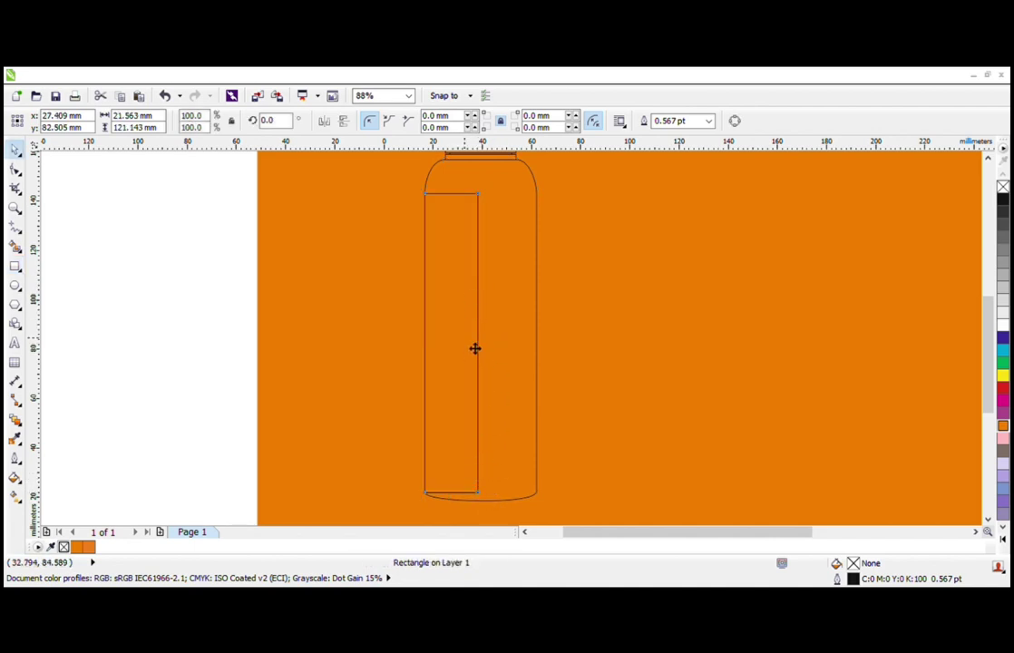
pyautogui.scroll(2, 475, 348)
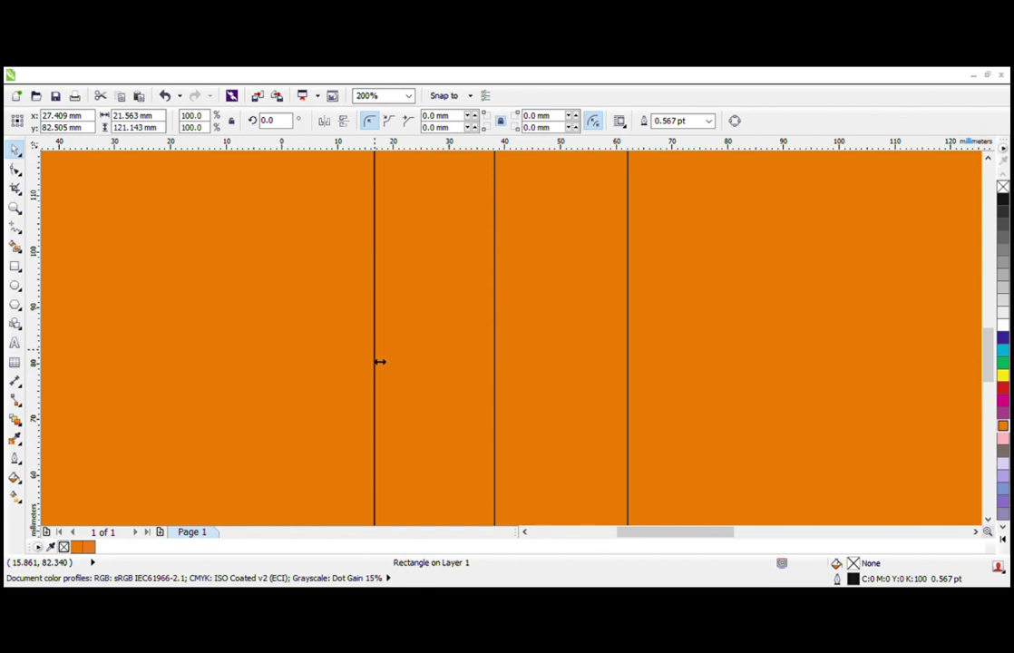
pyautogui.moveTo(379, 360); pyautogui.dragTo(391, 366)
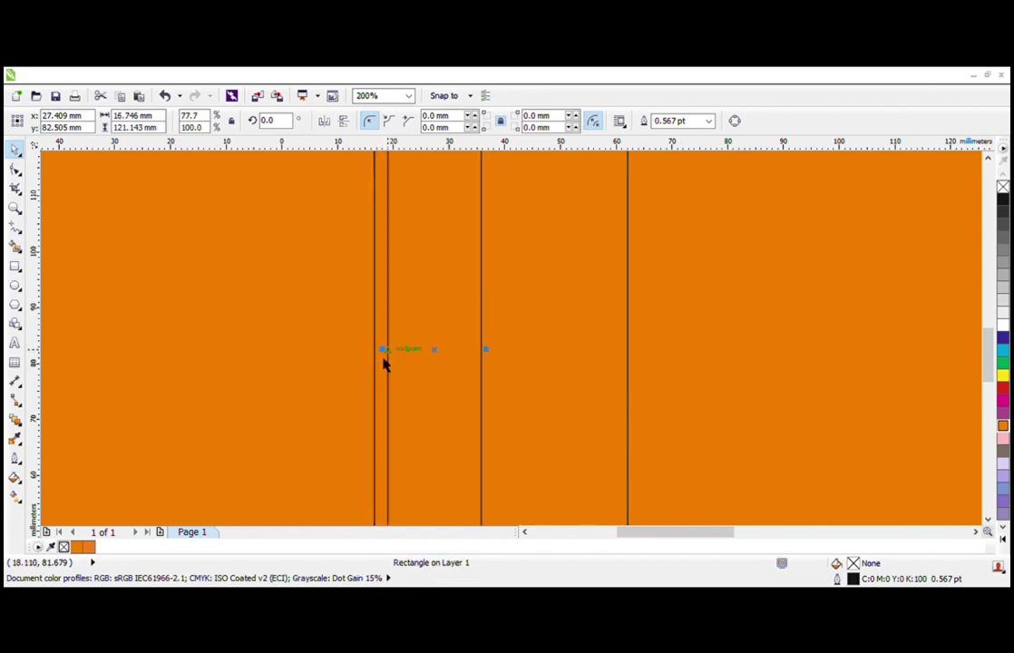
# Step: Narrow the inner panel from its right side to about 14.3 mm and add an adjoining copy about 26.3 mm wide
pyautogui.scroll(-1, 464, 371)
pyautogui.scroll(1, 478, 371)
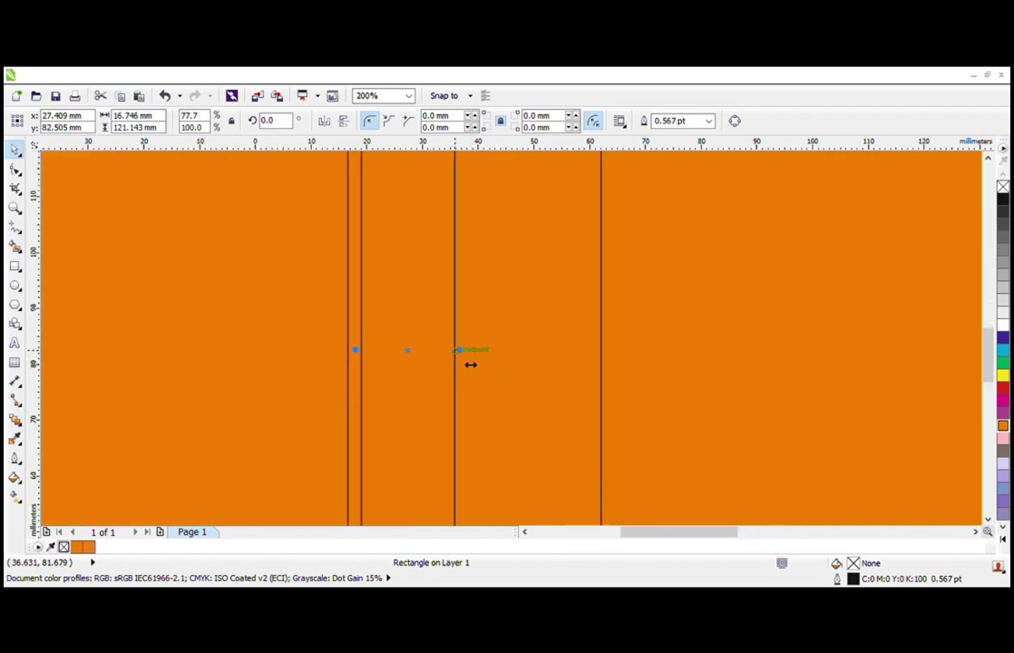
pyautogui.moveTo(468, 362); pyautogui.dragTo(453, 360)
pyautogui.scroll(-1, 444, 356)
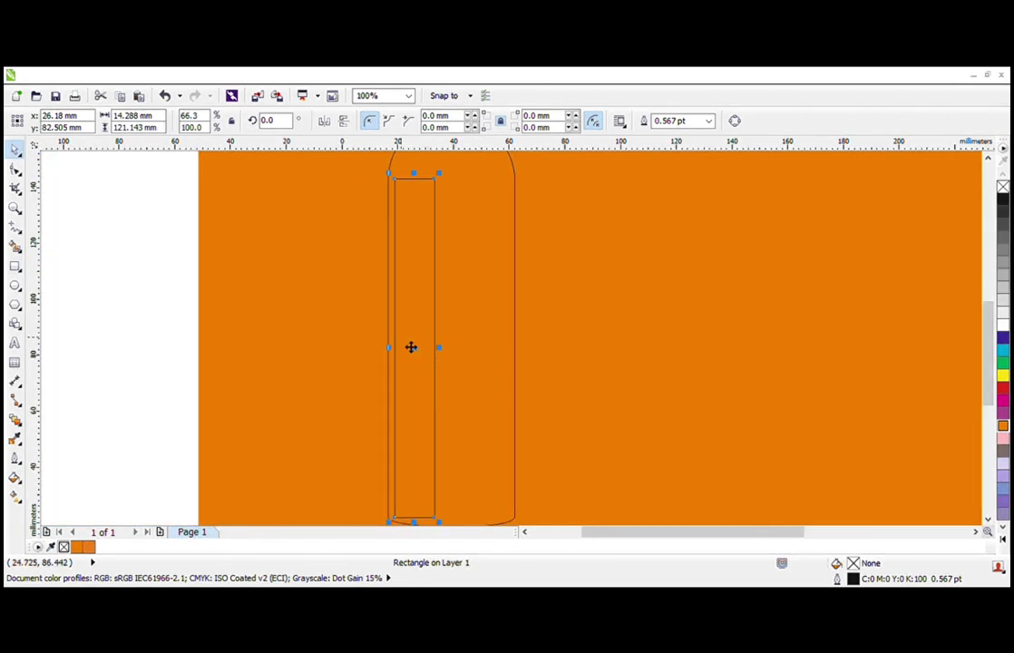
pyautogui.moveTo(405, 344); pyautogui.dragTo(515, 363)
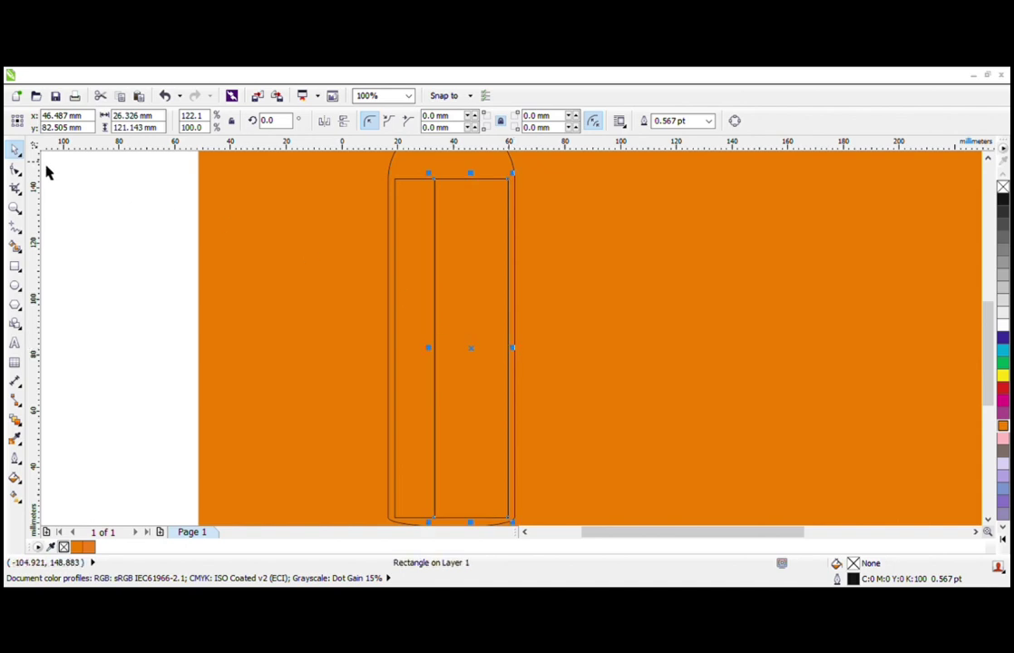
# Step: Round the narrow left panel's upper-left corner to a radius of about 7.1 mm and convert the panel to curves
pyautogui.click(15, 169)
pyautogui.click(413, 178)
pyautogui.scroll(1, 407, 165)
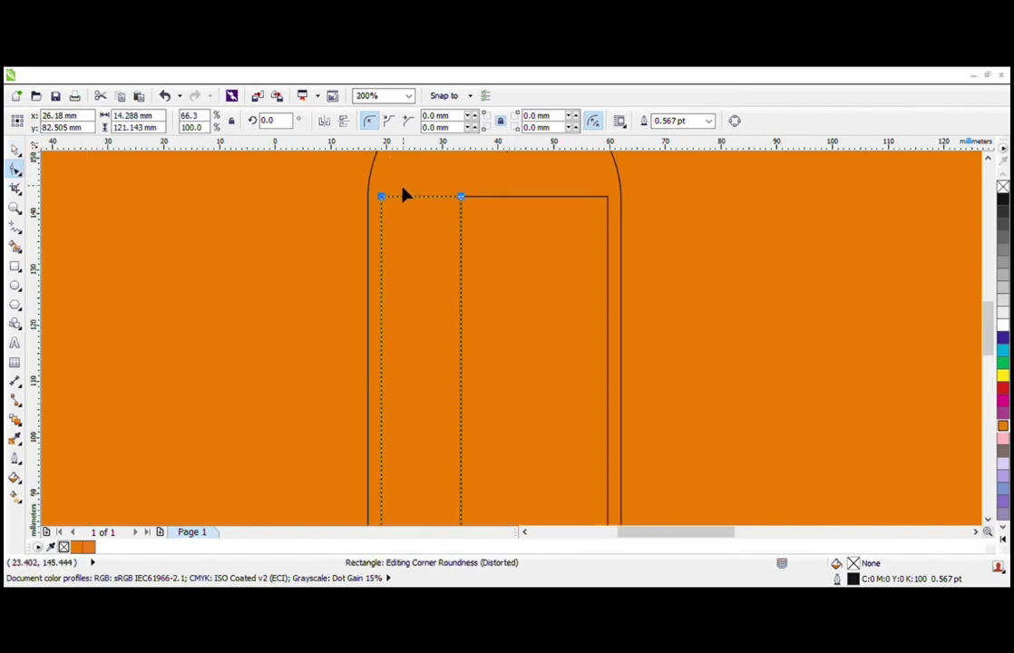
pyautogui.click(381, 197)
pyautogui.moveTo(382, 202); pyautogui.dragTo(385, 263)
pyautogui.hotkey('ctrl', 'q')
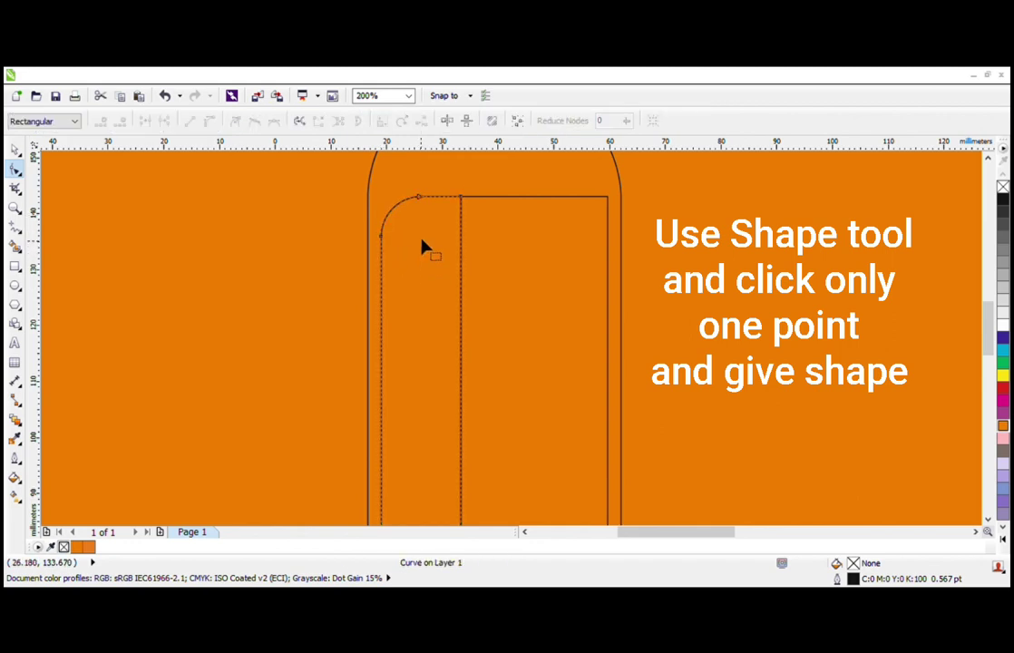
pyautogui.hotkey('ctrl', 'z')
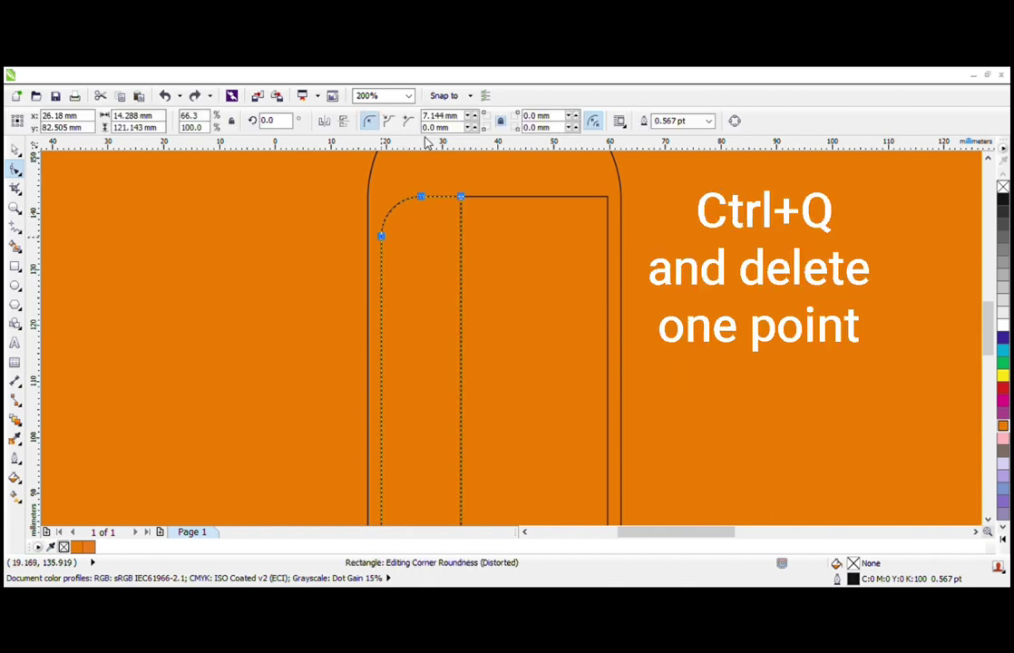
pyautogui.hotkey('ctrl', 'q')
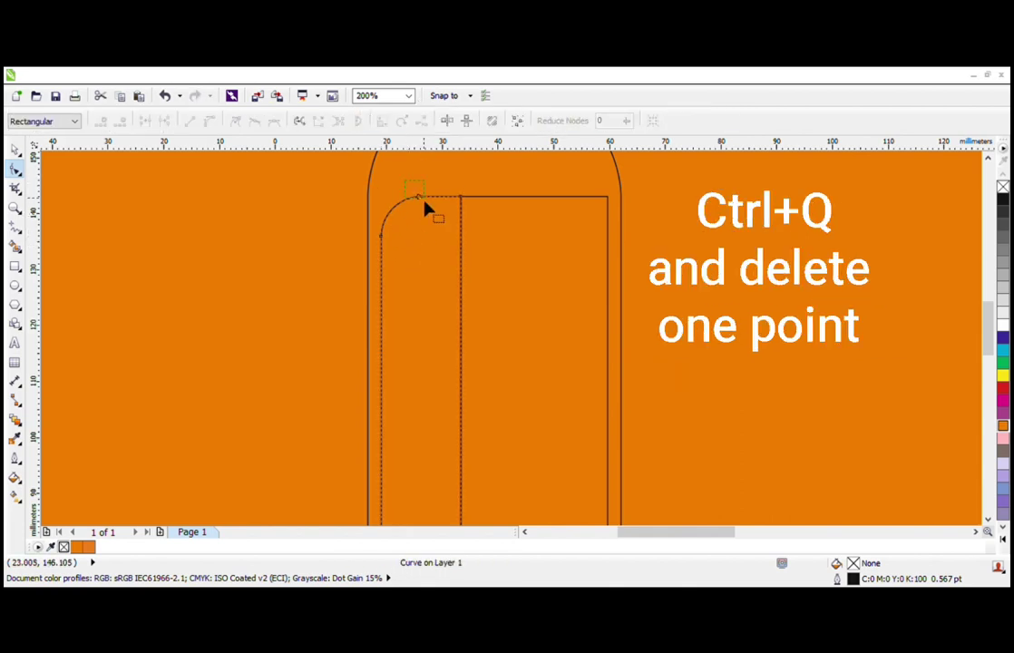
# Step: Broaden the left panel's rounded corner by deleting the arc's upper node and lowering its side node to about y 133 mm
pyautogui.moveTo(425, 205); pyautogui.dragTo(431, 222)
pyautogui.press('Delete')
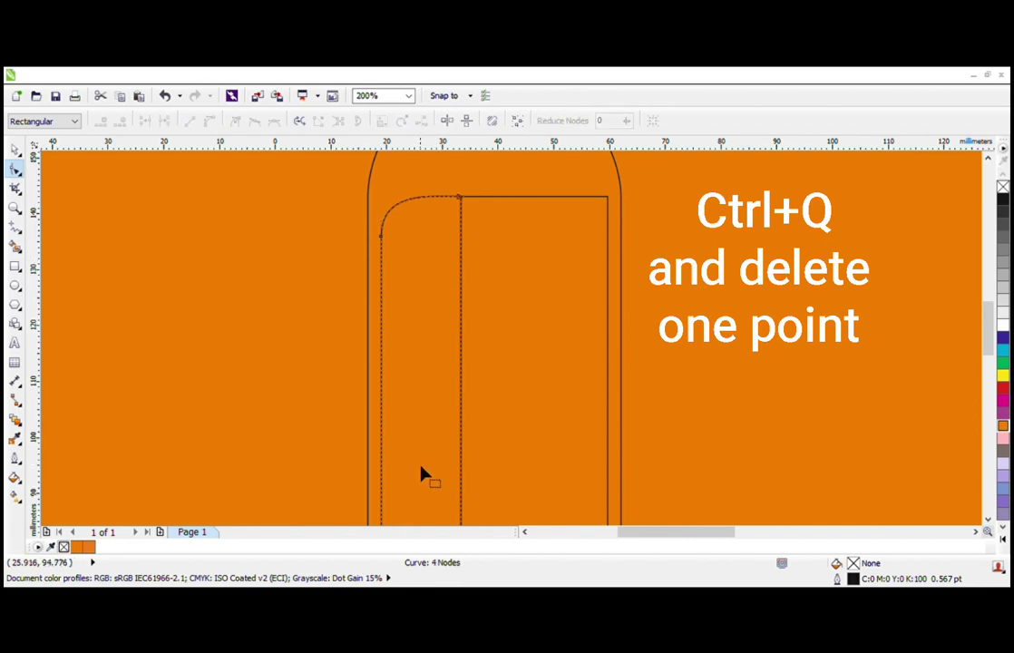
pyautogui.moveTo(383, 239); pyautogui.dragTo(382, 254)
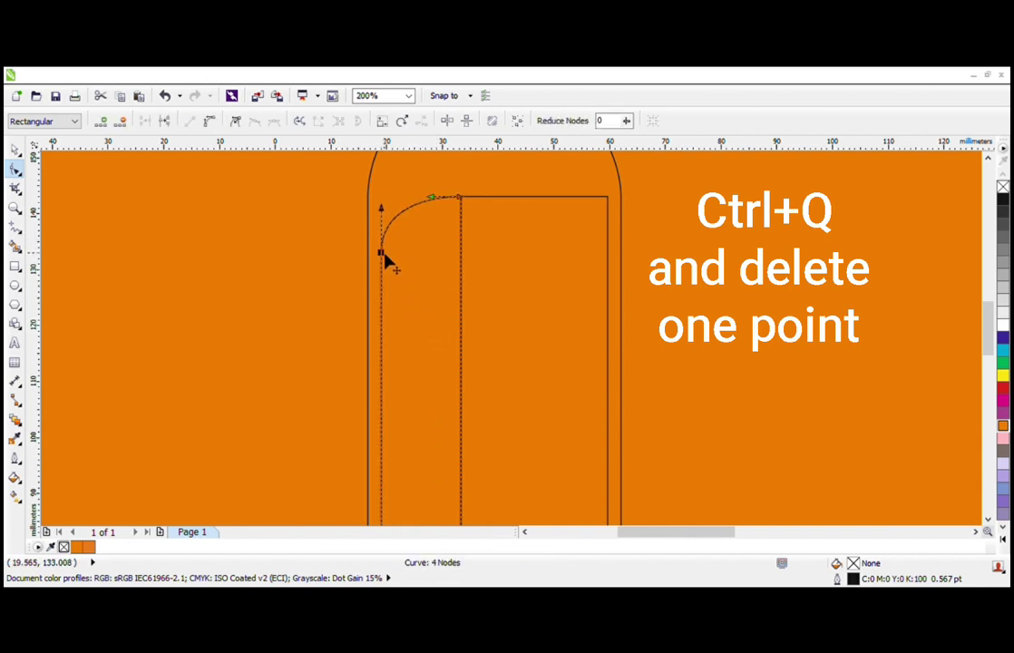
# Step: Stretch both inner panels upward to a height of about 127 mm, keeping their lower edges in place
pyautogui.click(489, 225)
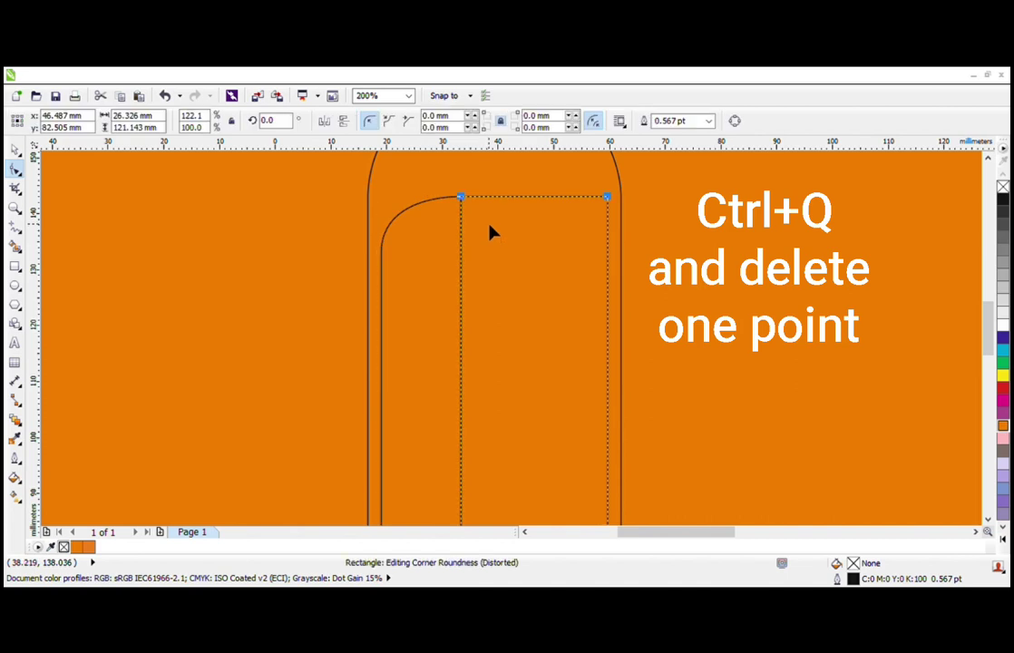
pyautogui.scroll(-2, 489, 233)
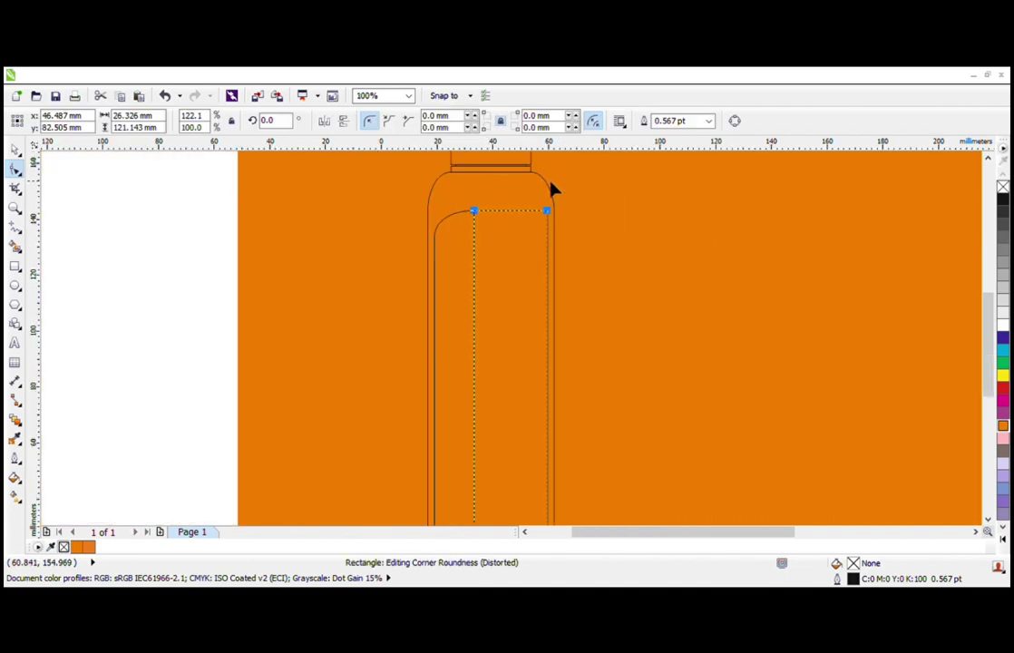
pyautogui.press('space')
pyautogui.click(465, 227)
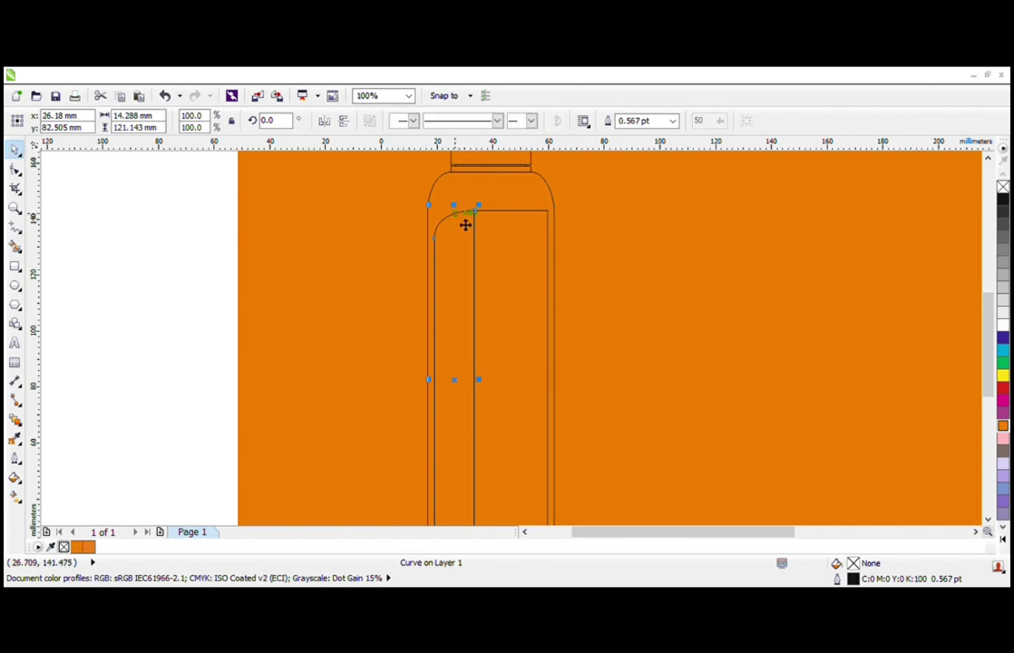
pyautogui.moveTo(467, 215); pyautogui.dragTo(470, 201)
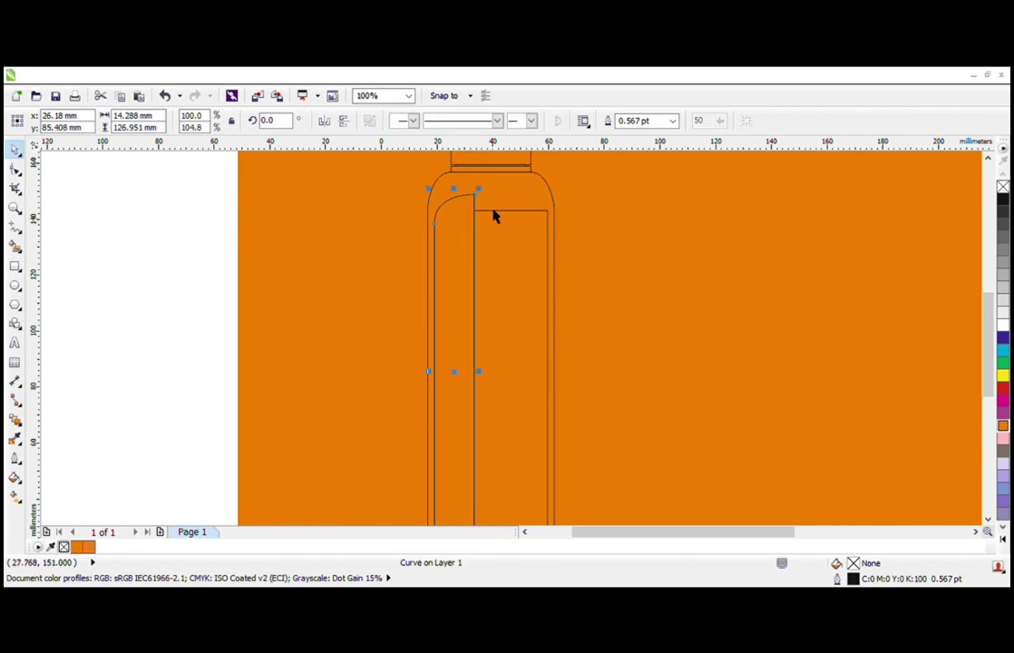
pyautogui.click(513, 230)
pyautogui.scroll(2, 502, 211)
pyautogui.moveTo(528, 222); pyautogui.dragTo(530, 190)
pyautogui.scroll(-2, 493, 241)
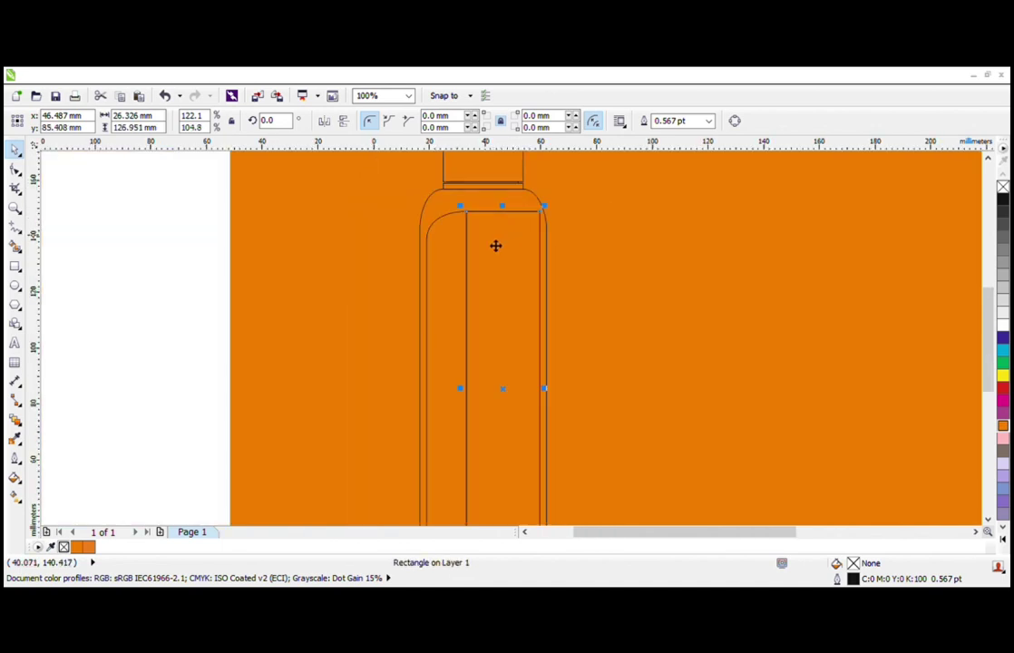
# Step: Convert the wide right panel to curves and extend its upper-left corner to the neck strip's lower-left corner, leaving a node at the original corner
pyautogui.click(14, 169)
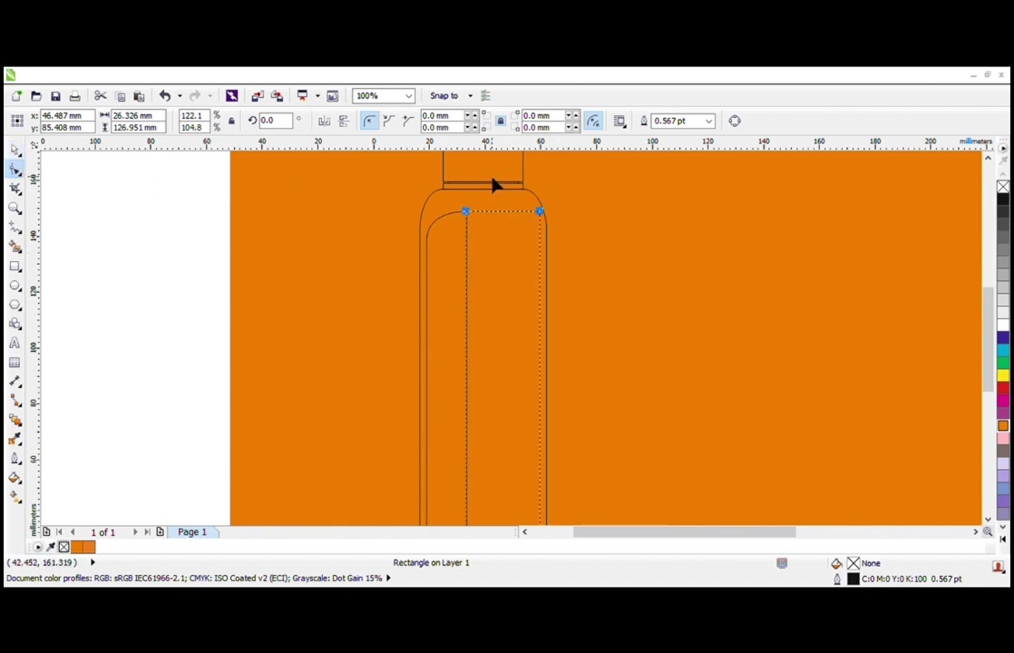
pyautogui.scroll(2, 493, 185)
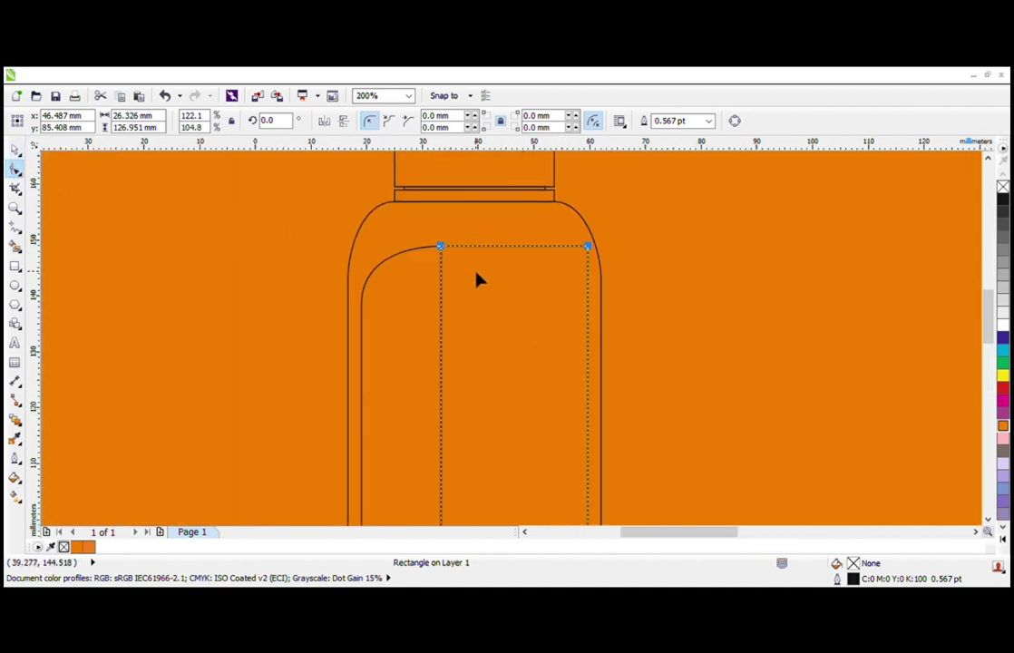
pyautogui.hotkey('ctrl', 'q')
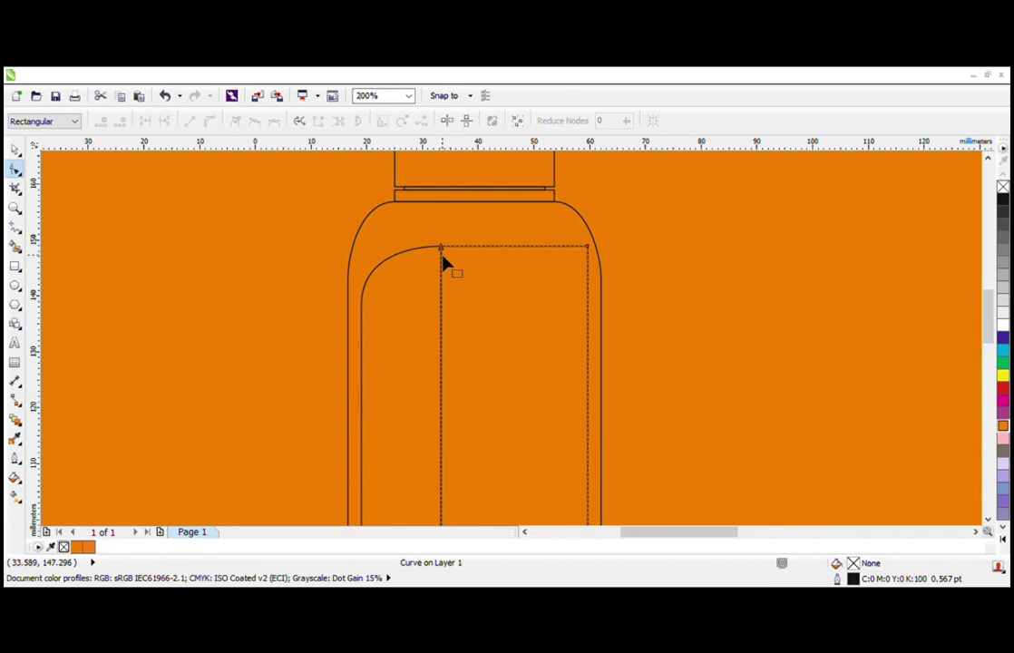
pyautogui.moveTo(441, 249); pyautogui.dragTo(395, 202)
pyautogui.doubleClick(440, 263)
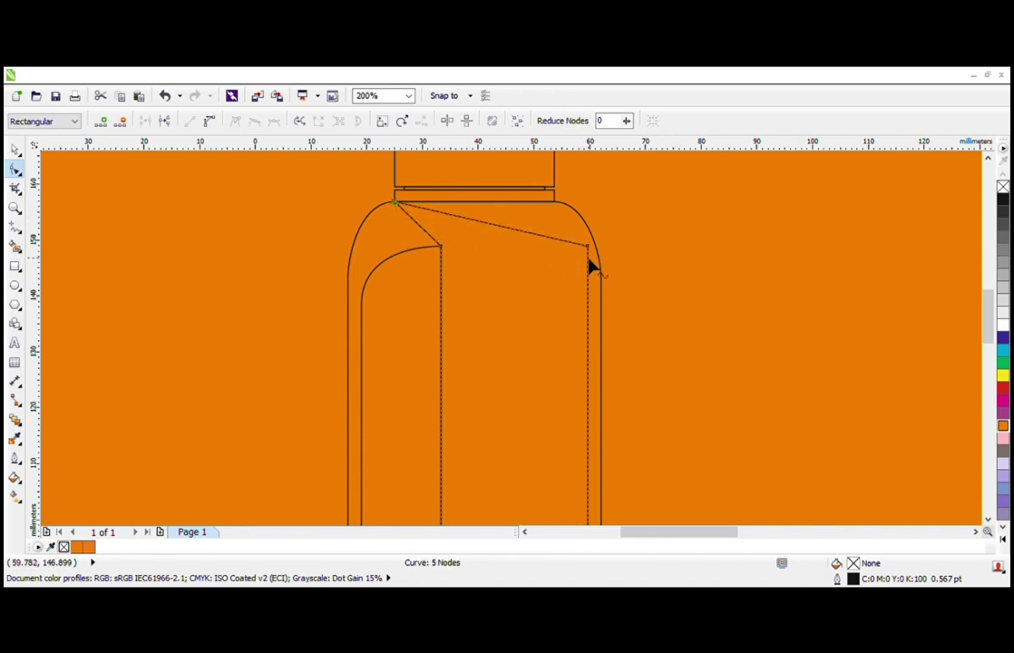
# Step: Round the wide panel's upper-right corner by adding nodes on both adjoining edges, converting to curve, deleting the corner node and lowering the side node
pyautogui.doubleClick(539, 235)
pyautogui.doubleClick(587, 309)
pyautogui.click(209, 121)
pyautogui.click(588, 274)
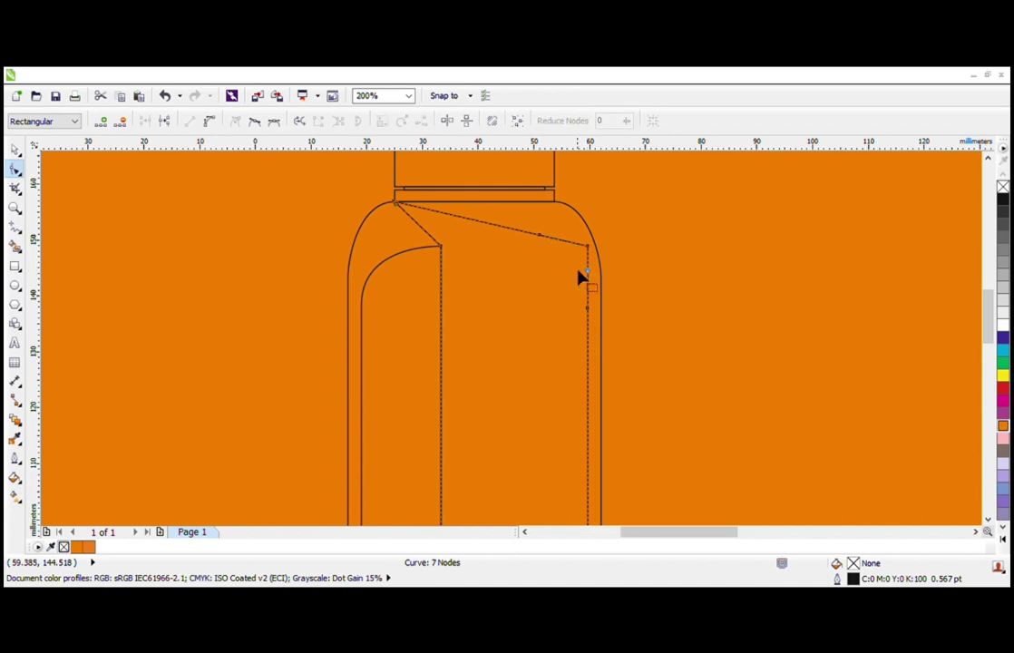
pyautogui.click(209, 121)
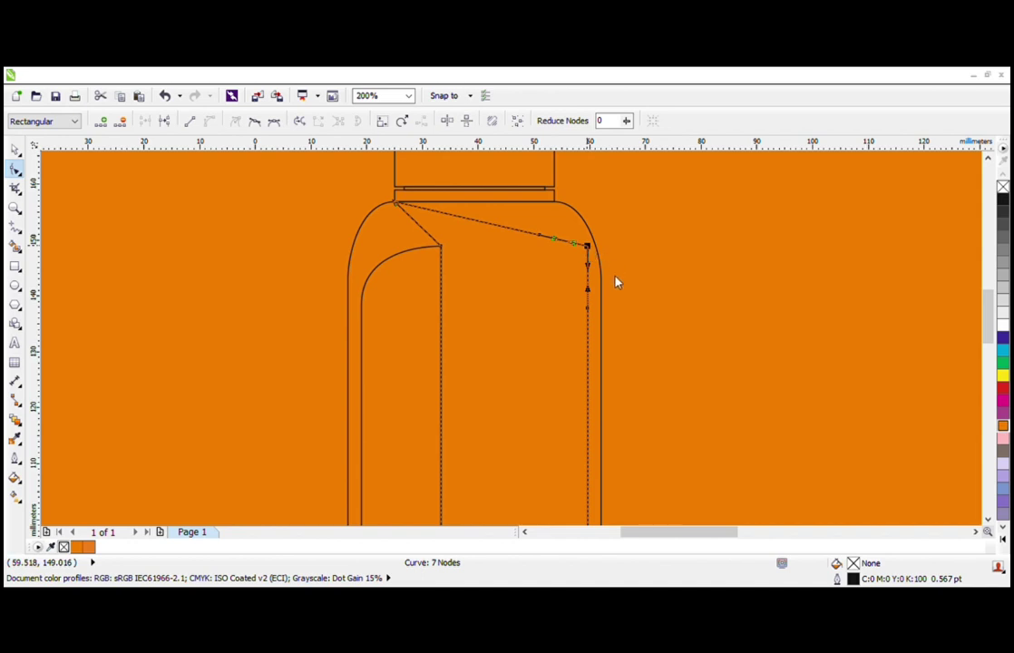
pyautogui.press('Delete')
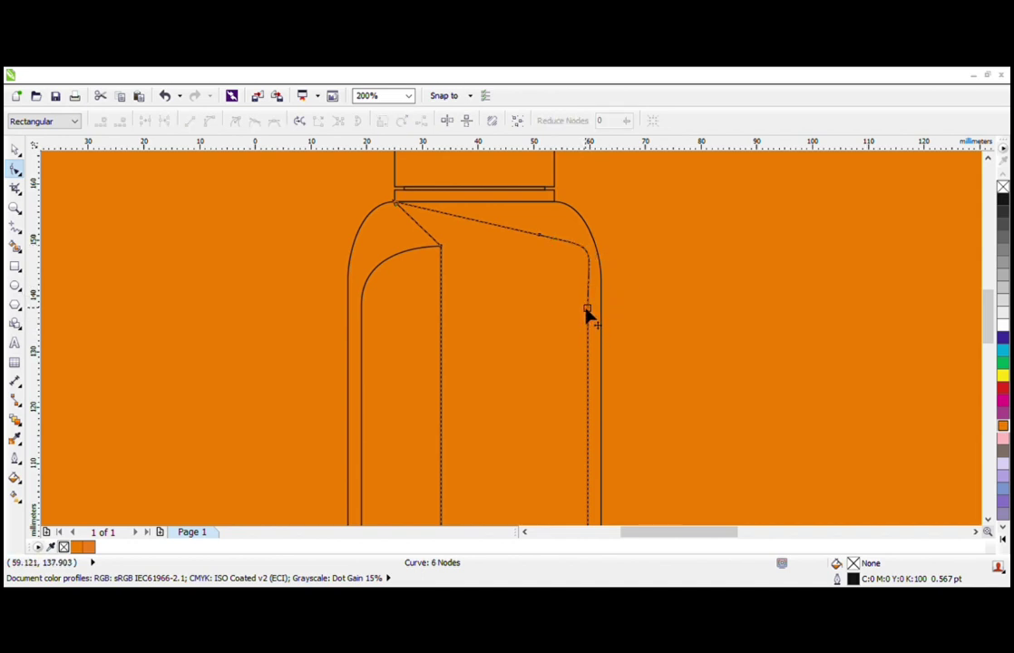
pyautogui.moveTo(587, 311); pyautogui.dragTo(587, 357)
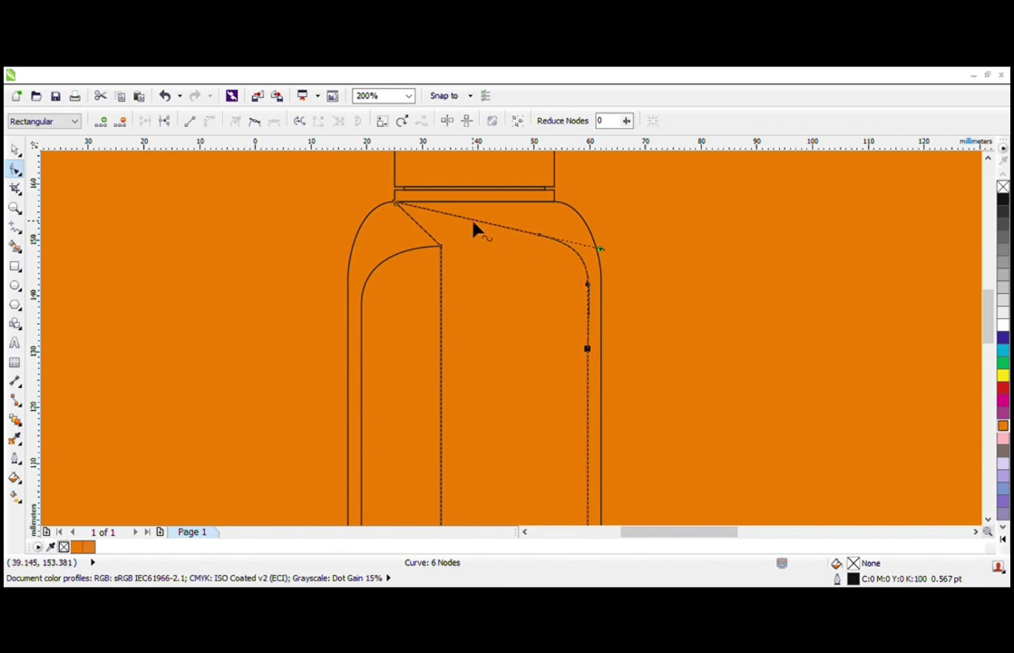
# Step: Convert the wide panel's two slanted upper edges to curves, bowing the short one outward to the right and the long one slightly downward
pyautogui.click(427, 233)
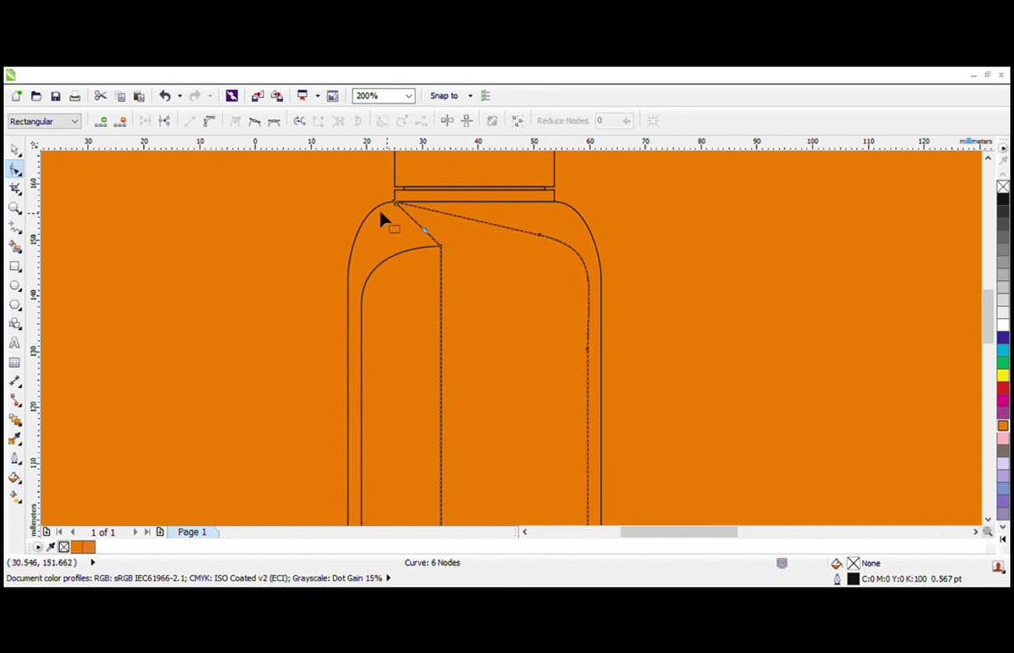
pyautogui.click(213, 122)
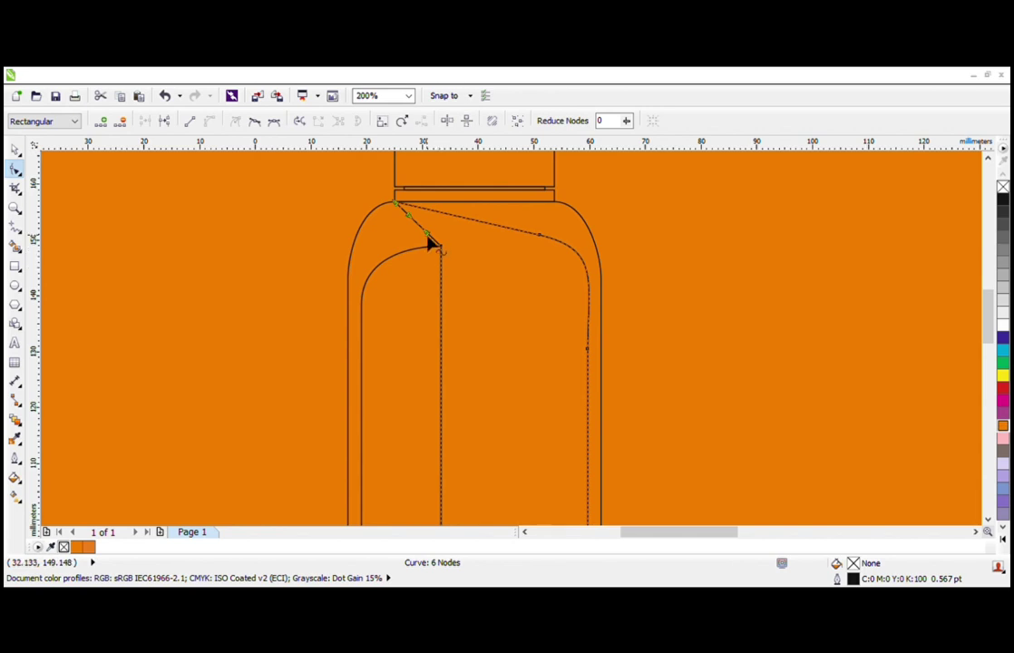
pyautogui.scroll(1, 429, 239)
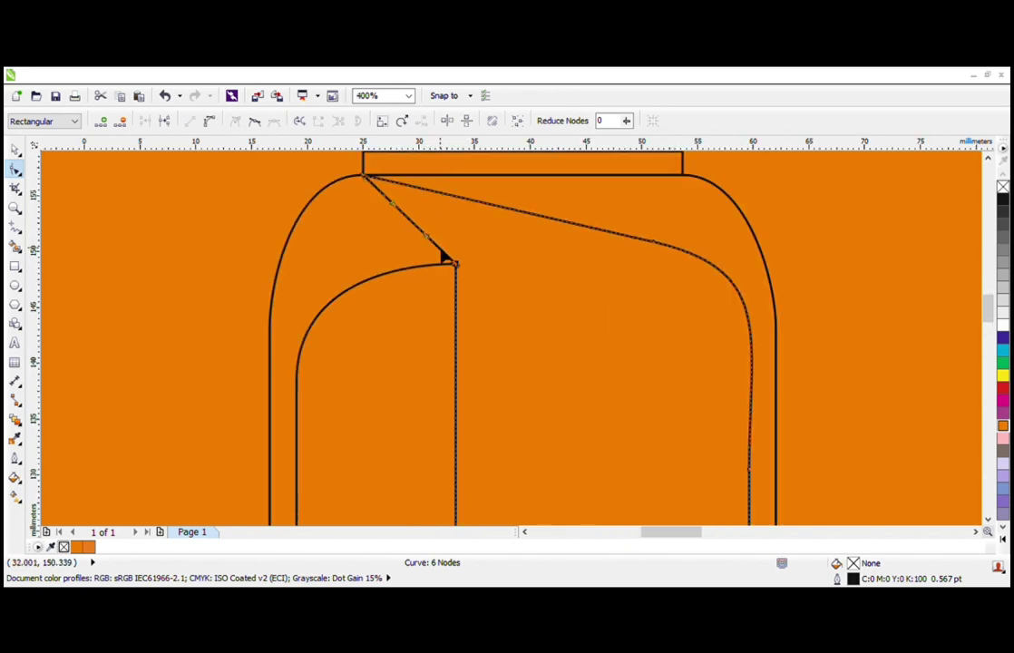
pyautogui.moveTo(425, 234); pyautogui.dragTo(455, 236)
pyautogui.press('space')
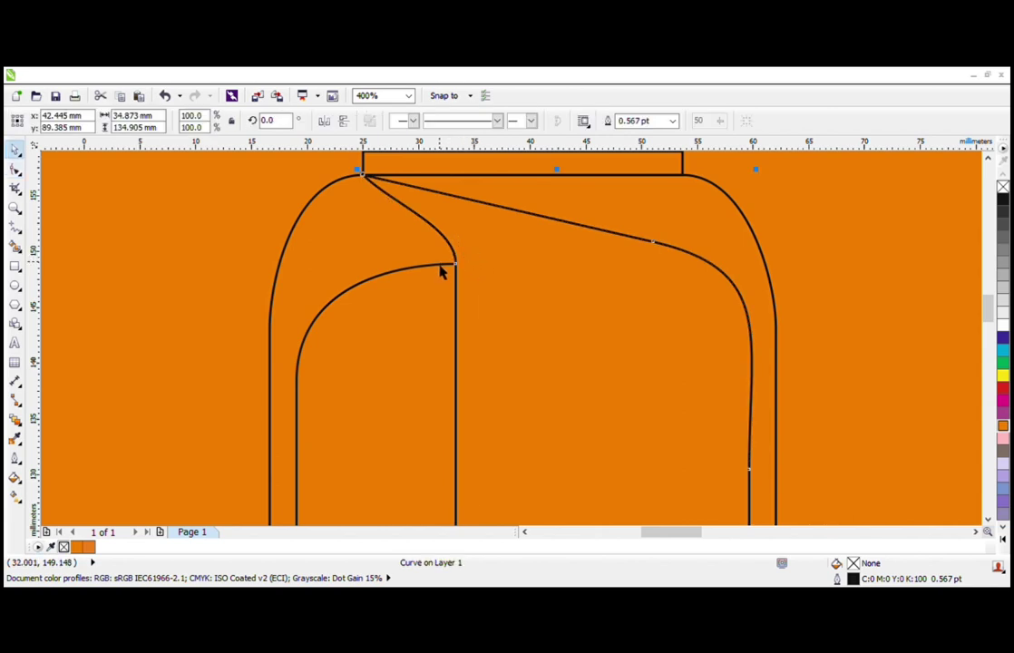
pyautogui.press('space')
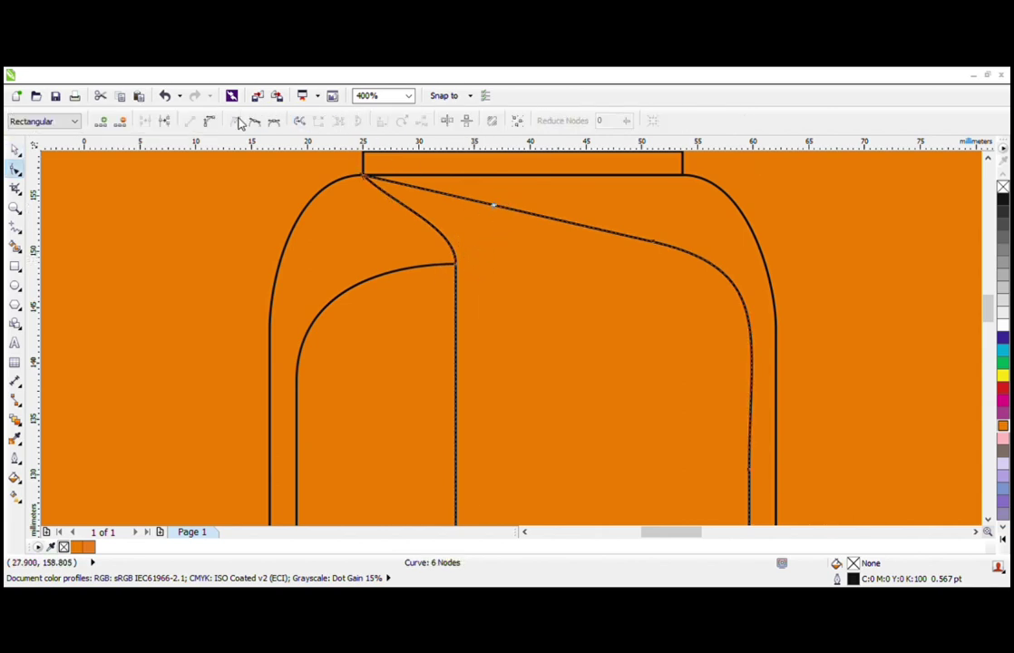
pyautogui.click(210, 122)
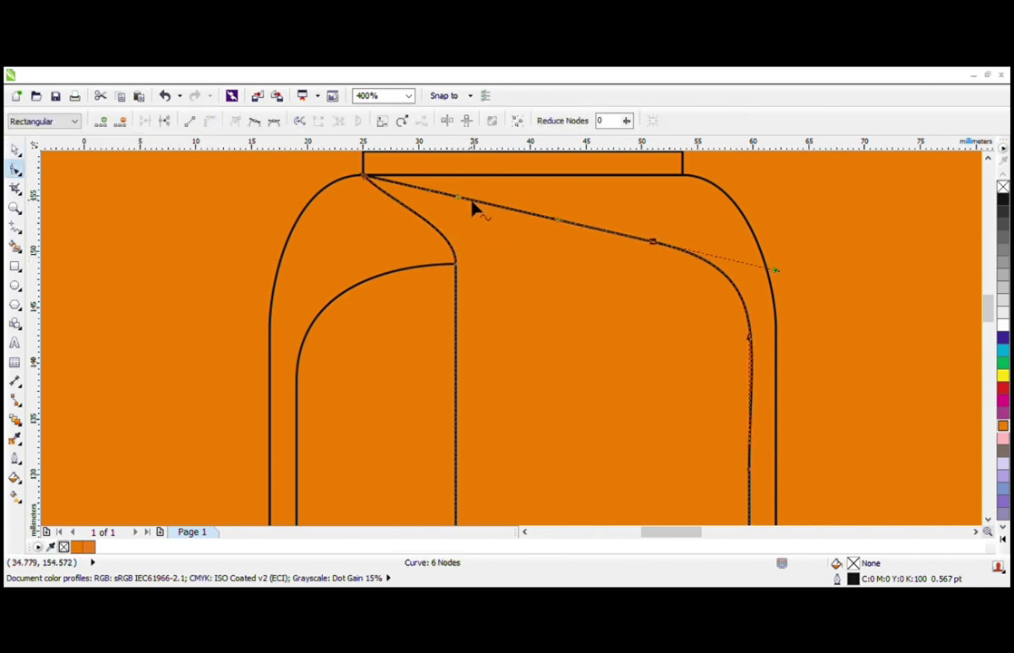
pyautogui.moveTo(497, 211); pyautogui.dragTo(496, 219)
pyautogui.press('space')
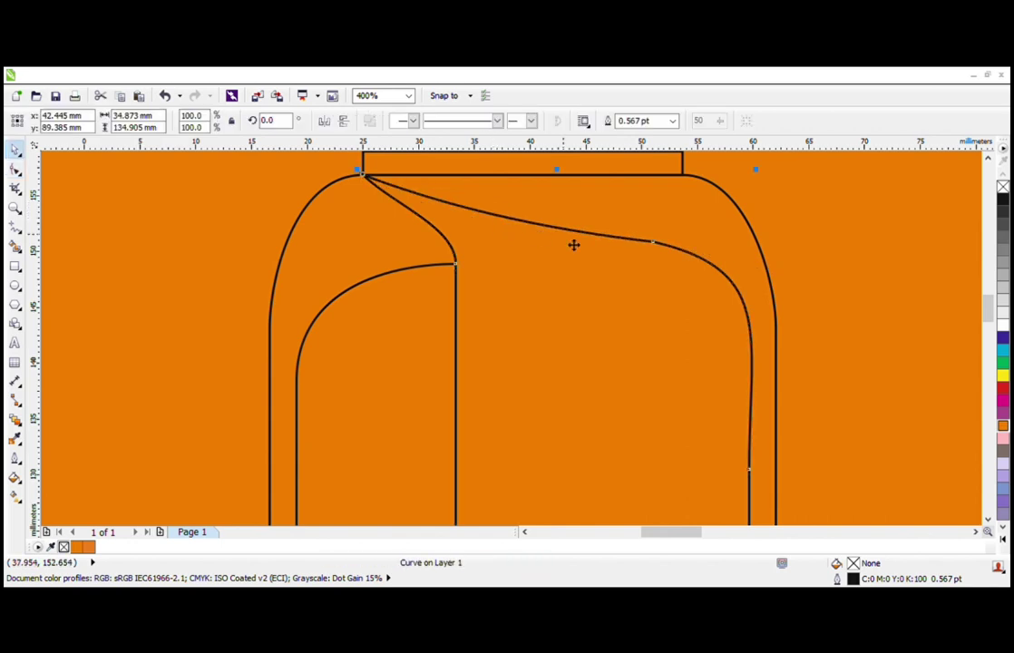
# Step: Smooth the wide panel's upper edge by adding a node on each side of the joint before the rounded shoulder and deleting the middle node
pyautogui.press('space')
pyautogui.click(689, 252)
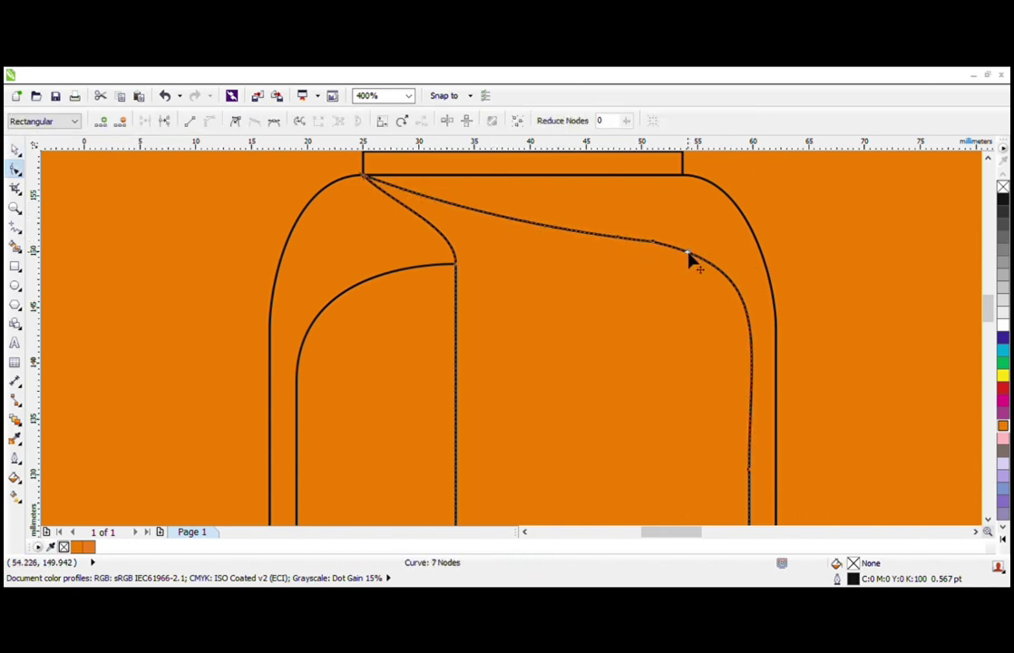
pyautogui.moveTo(630, 278); pyautogui.dragTo(625, 341)
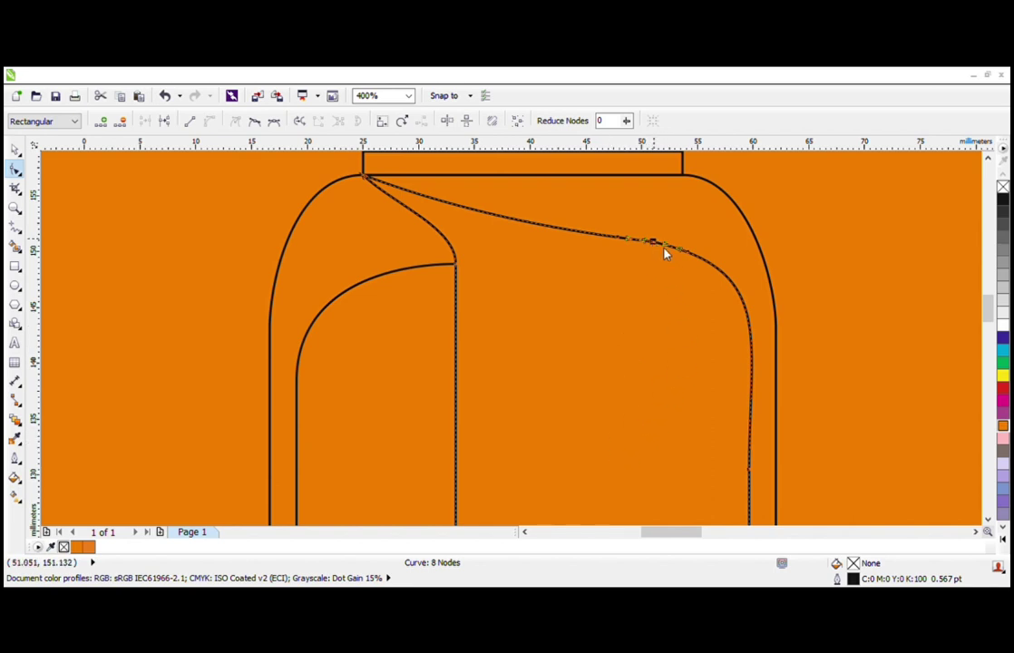
pyautogui.press('space')
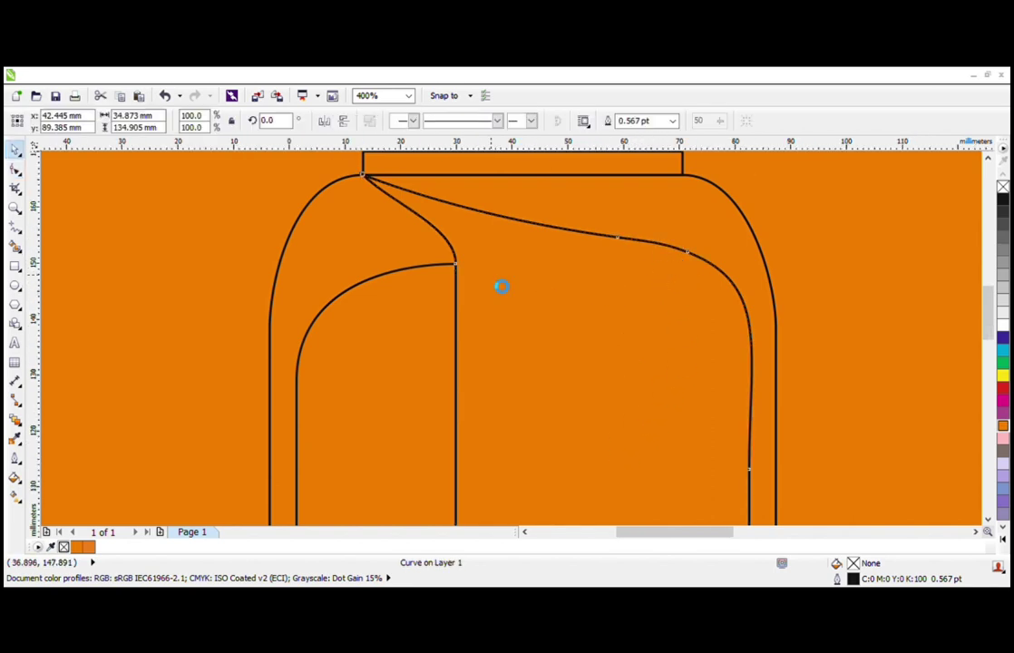
pyautogui.scroll(-2, 489, 289)
pyautogui.scroll(-2, 626, 303)
pyautogui.click(575, 292)
pyautogui.scroll(2, 532, 275)
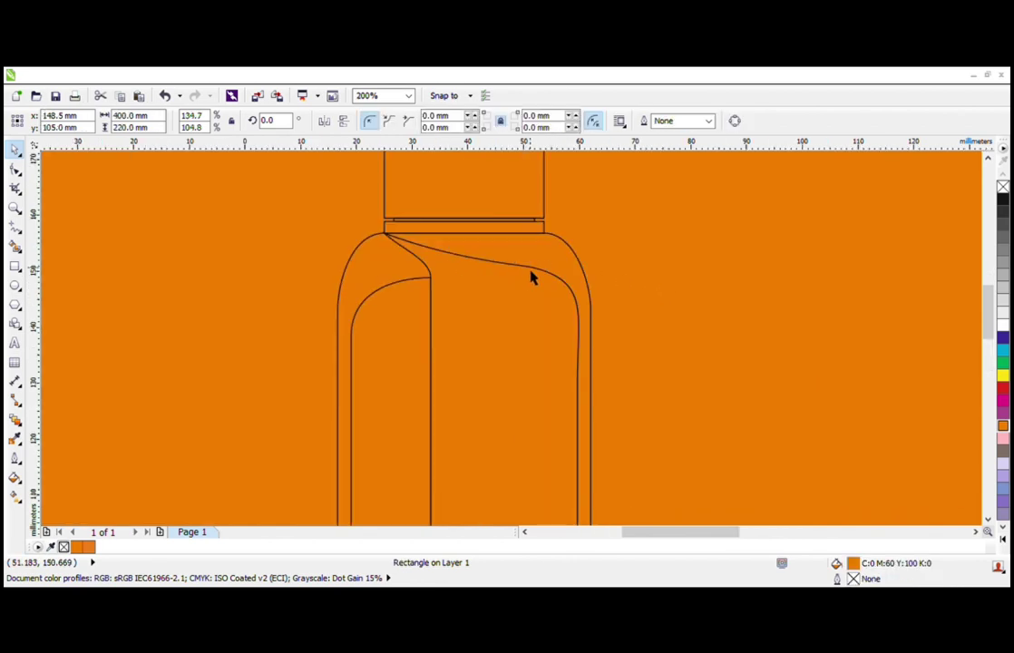
pyautogui.click(536, 262)
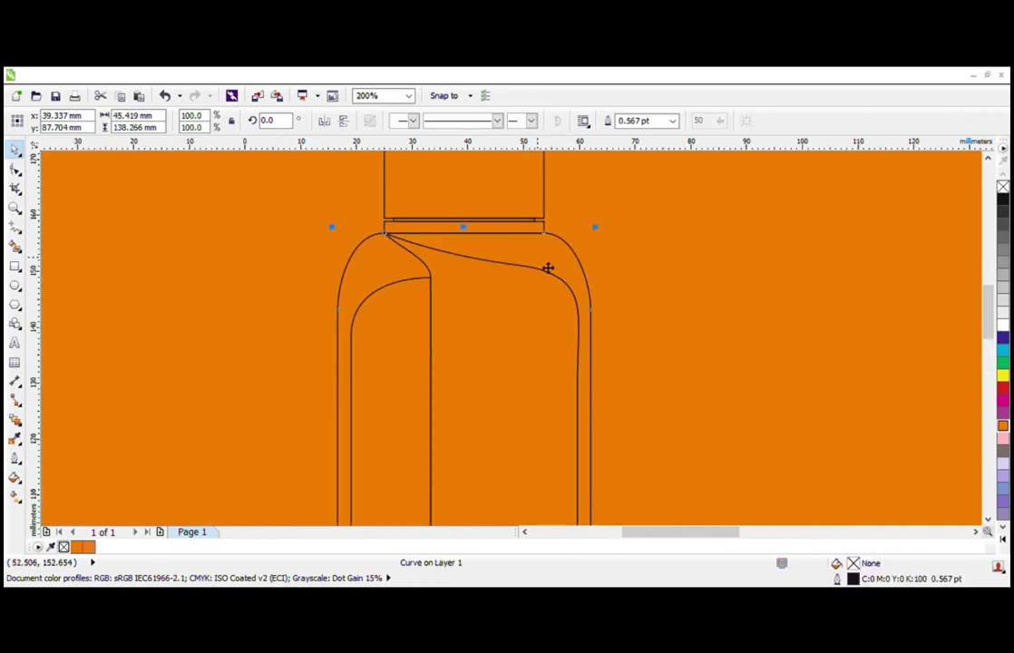
# Step: Draw a rectangle about 28.3 × 3.3 mm directly beneath the lowest neck strip and convert it to curves
pyautogui.click(16, 266)
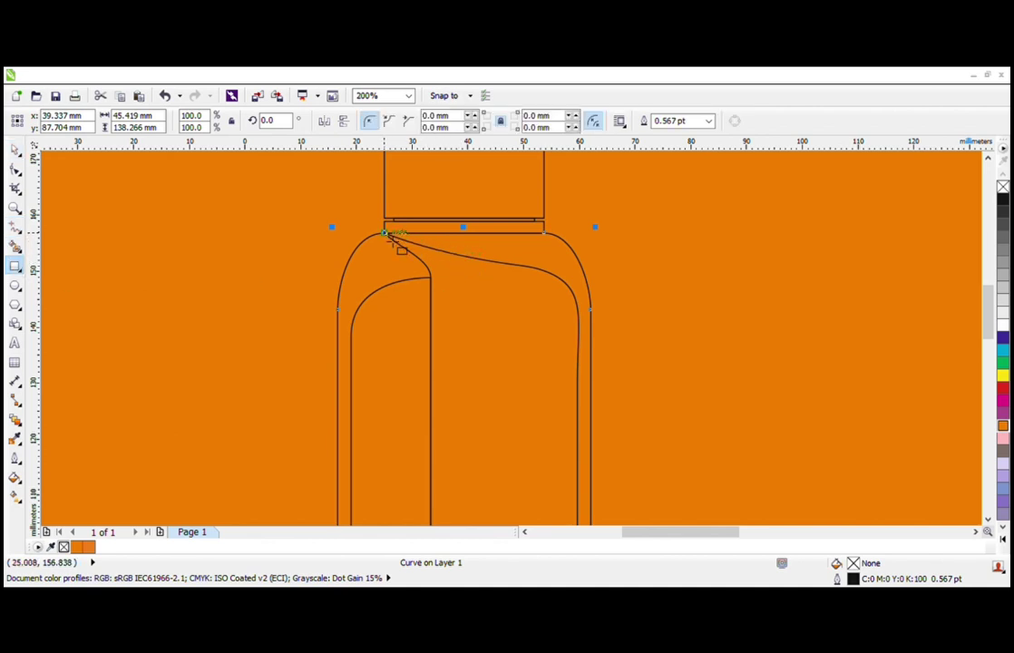
pyautogui.moveTo(388, 234); pyautogui.dragTo(548, 260)
pyautogui.press('space')
pyautogui.scroll(2, 548, 243)
pyautogui.scroll(-1, 517, 242)
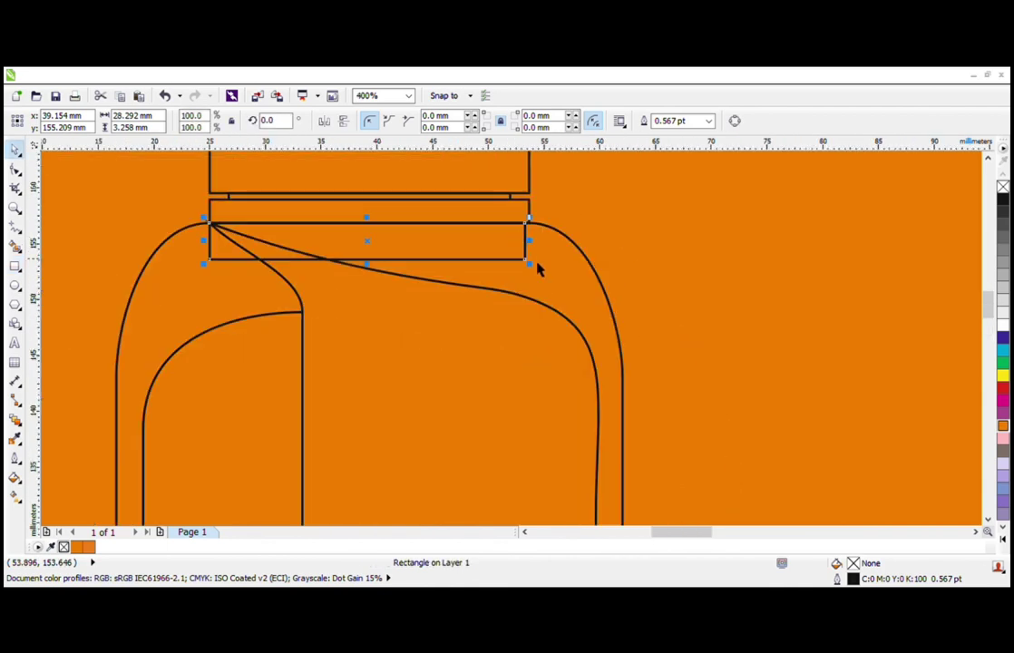
pyautogui.click(15, 169)
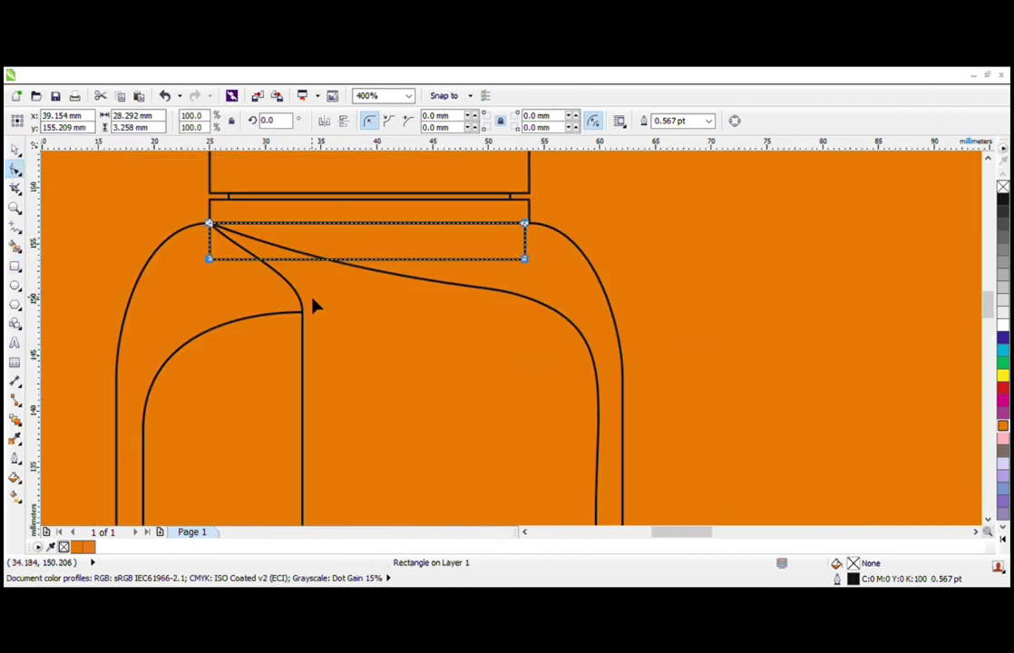
pyautogui.hotkey('ctrl', 'q')
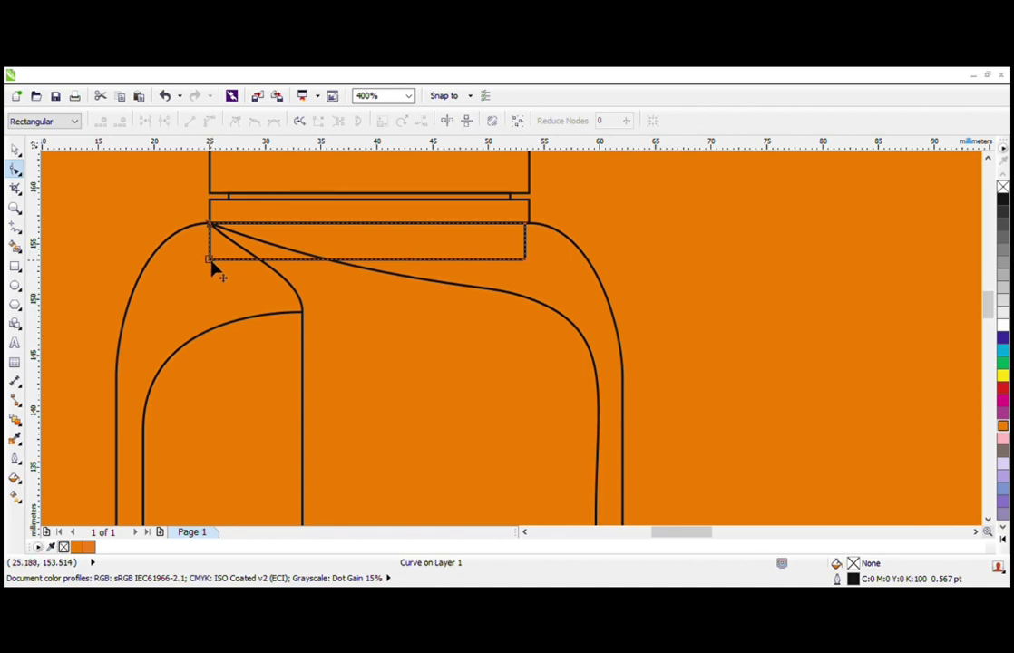
pyautogui.press('Delete')
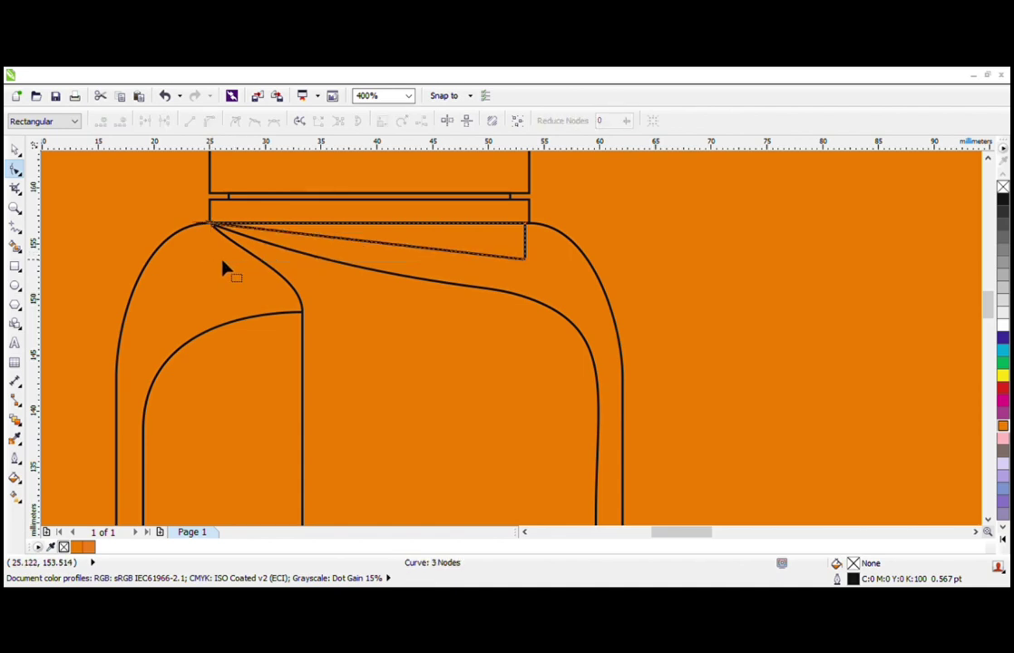
pyautogui.click(526, 261)
pyautogui.press('Delete')
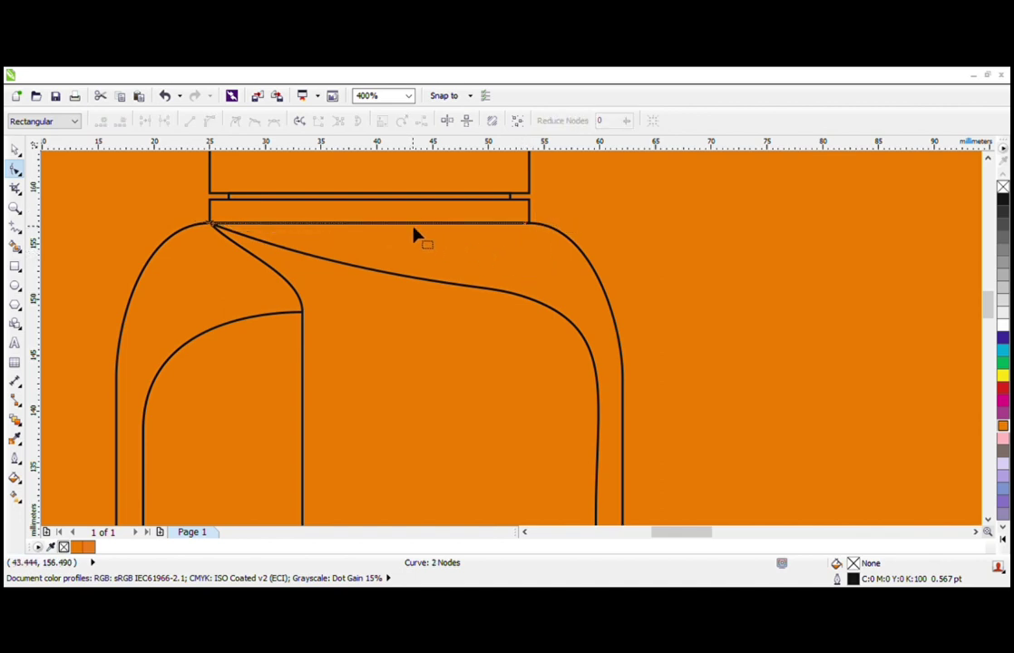
pyautogui.click(409, 224)
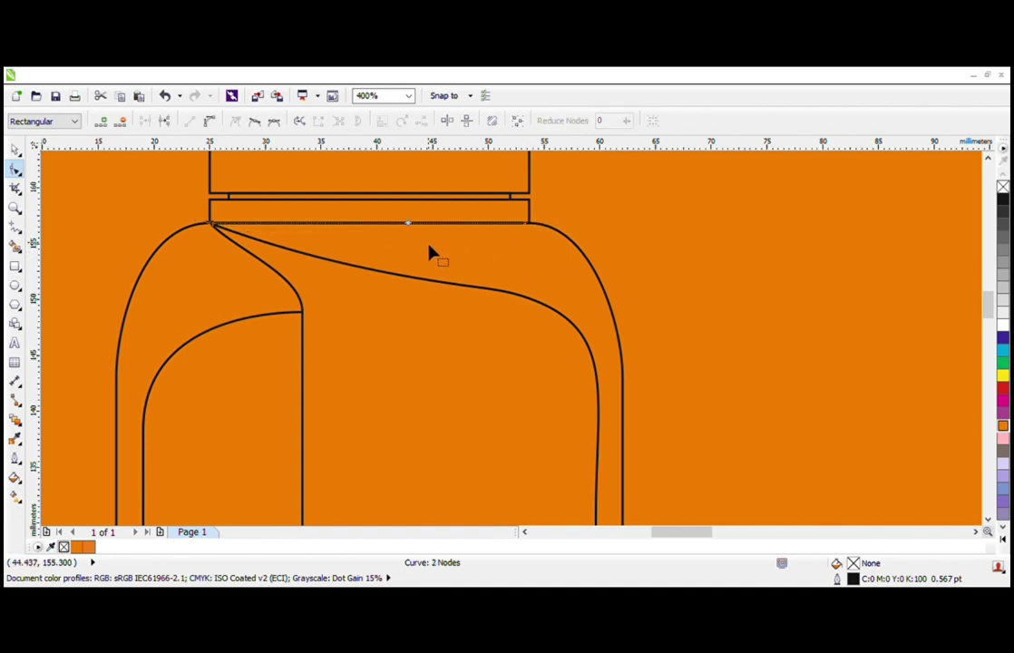
pyautogui.hotkey('ctrl', 'z')
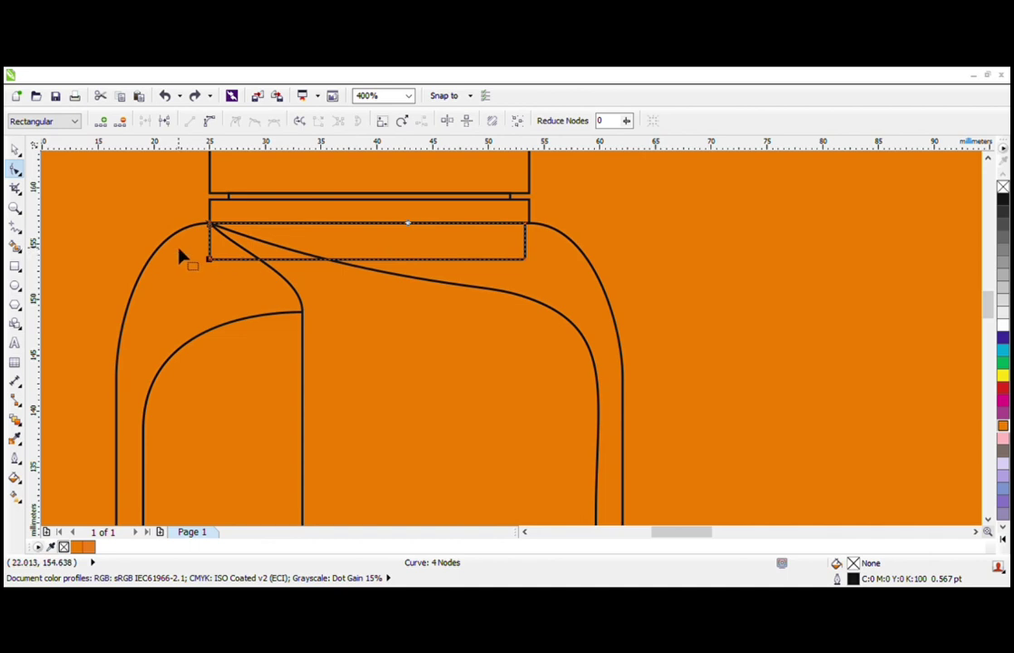
# Step: Convert the strip's sides to curves, delete its two lower nodes to form a bowl shape, and narrow it symmetrically to about 21.1 mm
pyautogui.moveTo(563, 295); pyautogui.dragTo(562, 296)
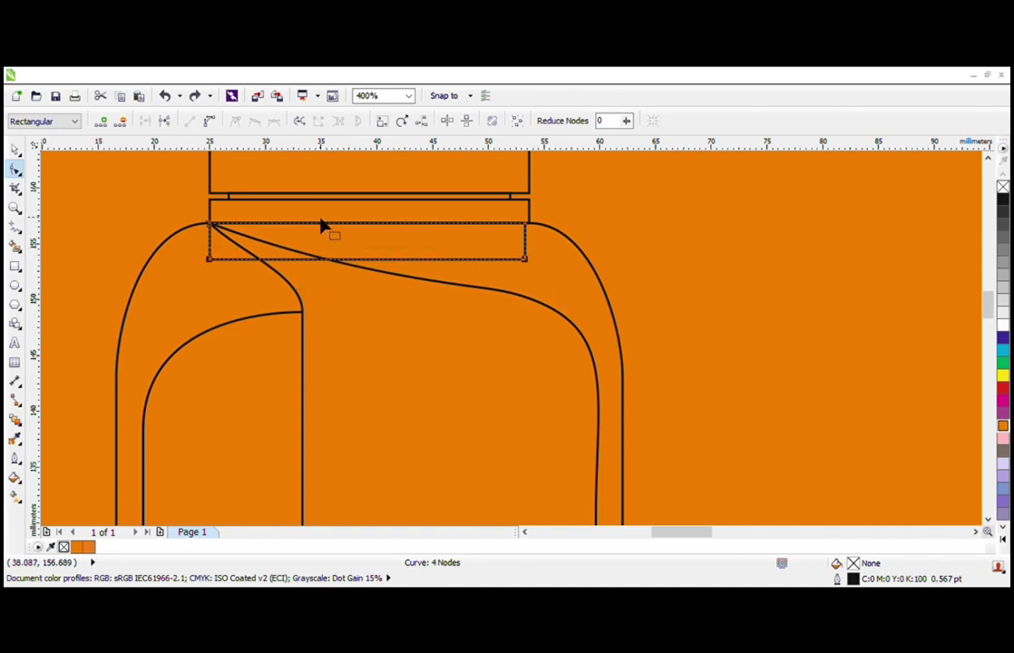
pyautogui.click(209, 124)
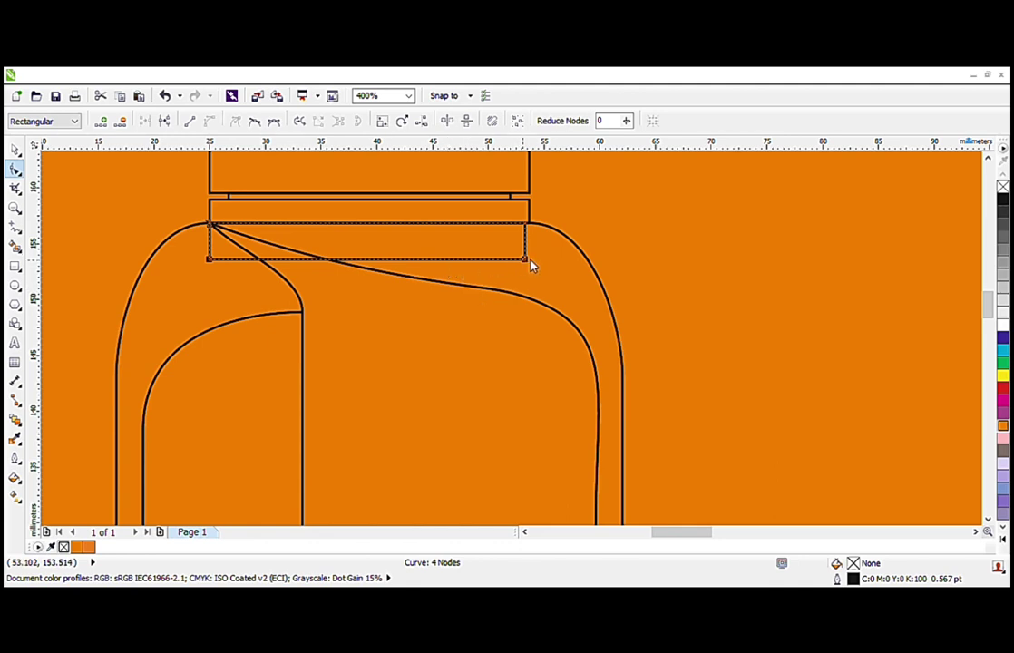
pyautogui.press('Delete')
pyautogui.press('space')
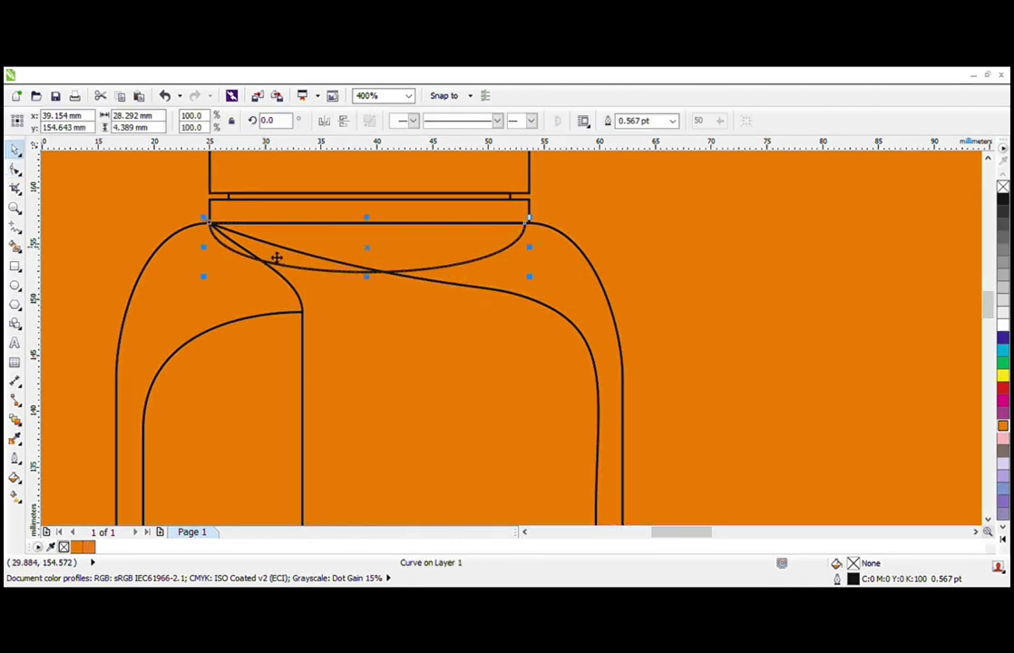
pyautogui.moveTo(541, 259); pyautogui.dragTo(499, 256)
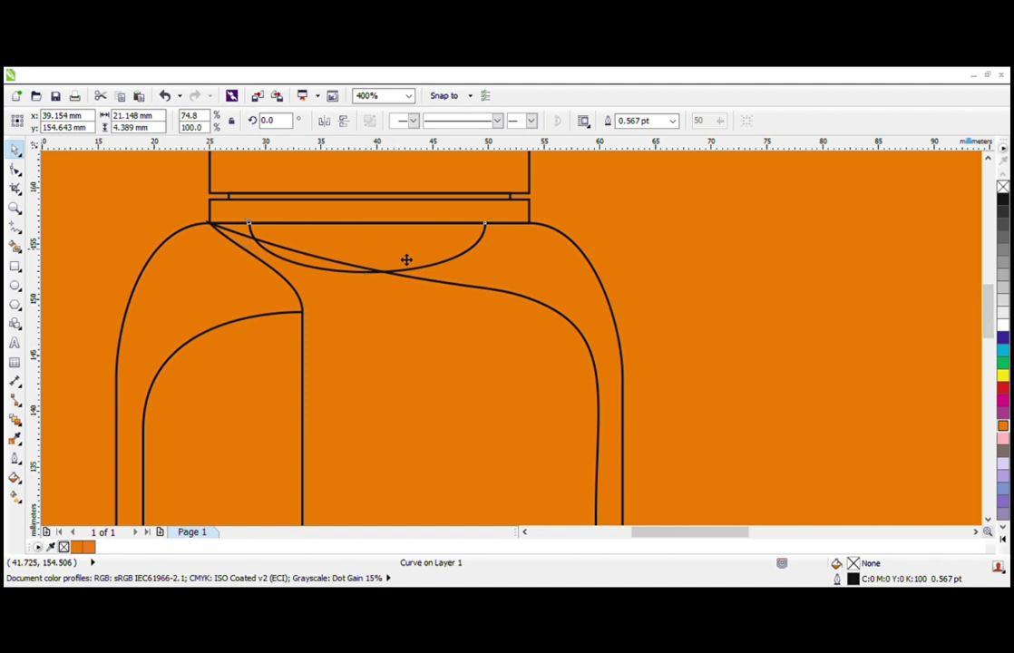
# Step: Create a smaller concentric duplicate of the arched cap outline, scaled proportionally to about 93.2%
pyautogui.scroll(-1, 404, 268)
pyautogui.click(16, 208)
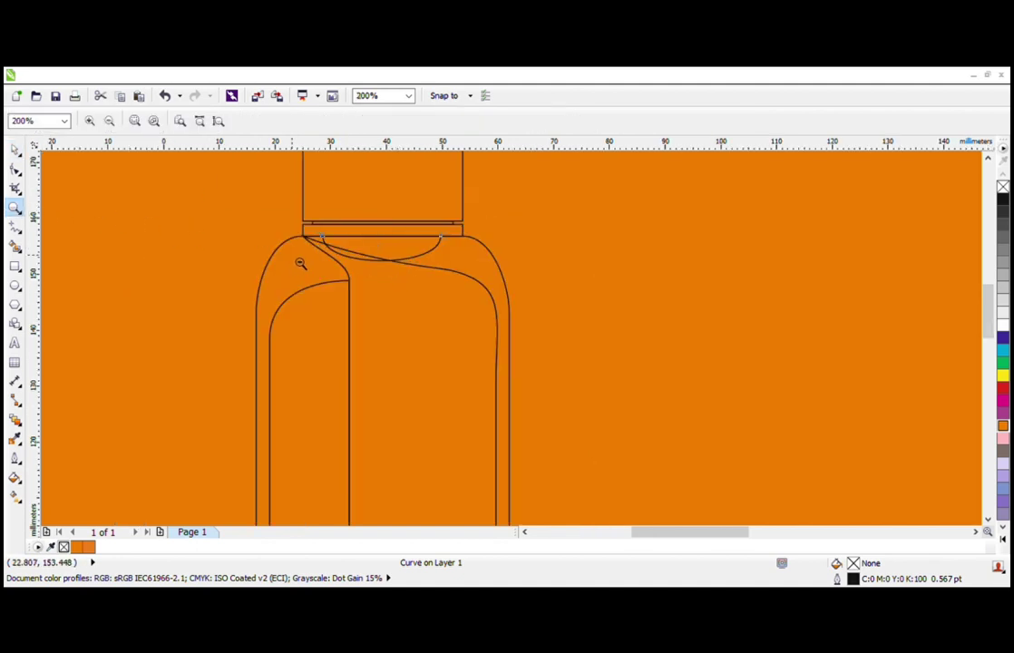
pyautogui.rightClick(331, 266)
pyautogui.moveTo(329, 179); pyautogui.dragTo(569, 300)
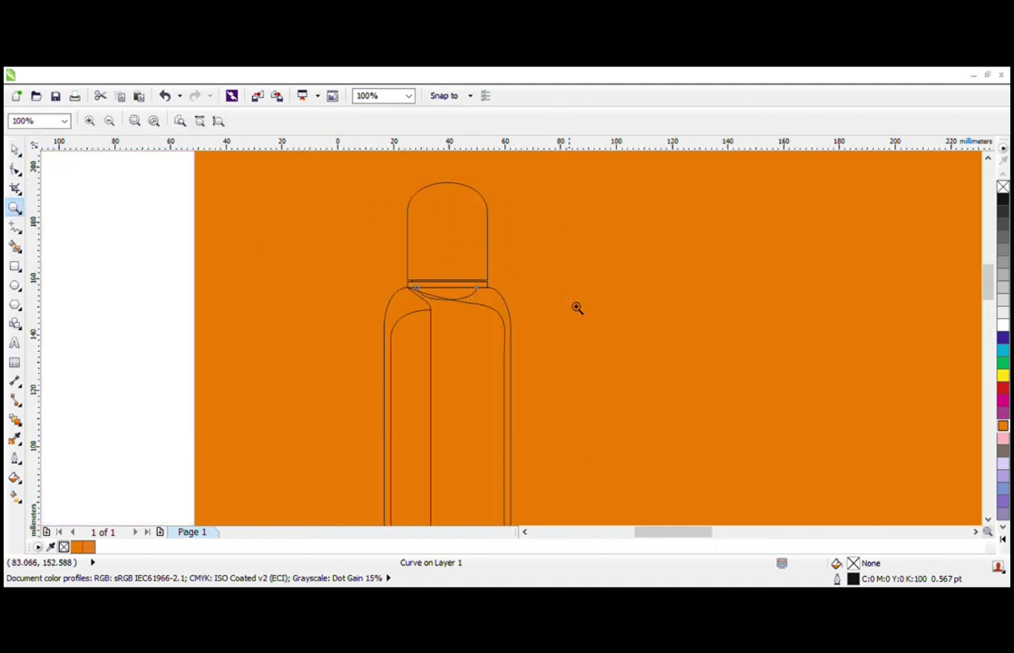
pyautogui.press('space')
pyautogui.click(610, 198)
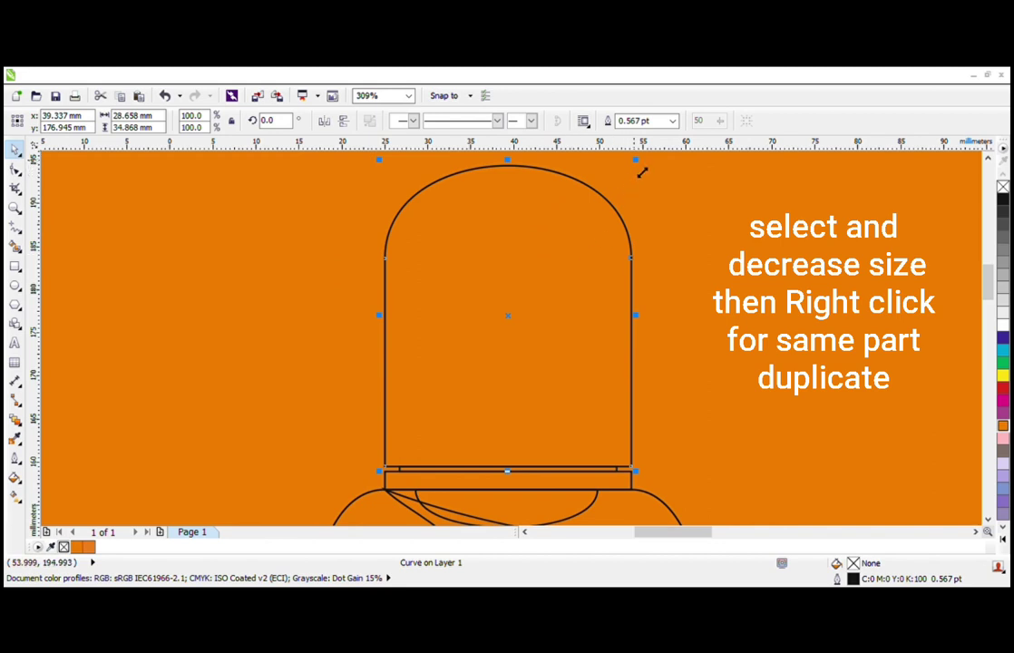
pyautogui.moveTo(641, 173); pyautogui.dragTo(635, 179)
# Step: Lower the two bottom nodes of the inner cap outline to the outer cap's bottom edge
pyautogui.click(14, 168)
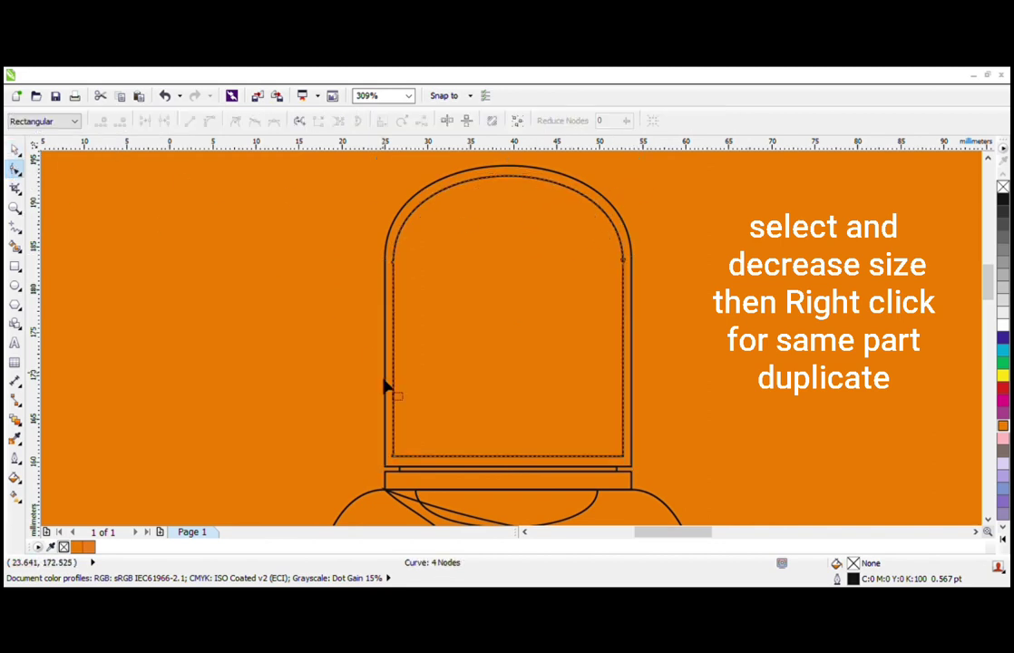
pyautogui.moveTo(513, 484); pyautogui.dragTo(623, 474)
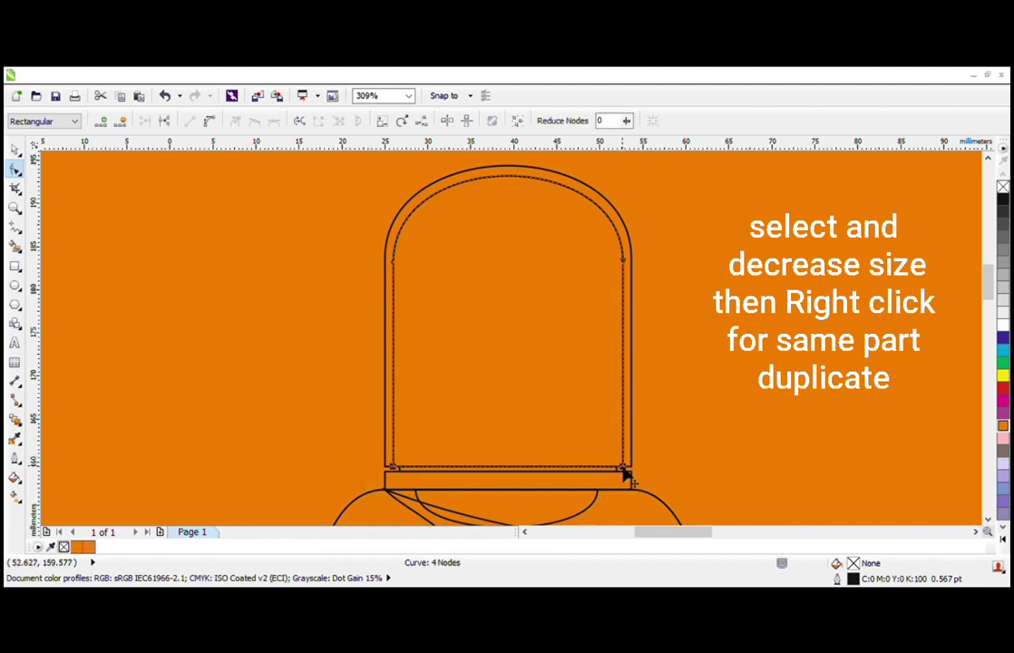
pyautogui.press('space')
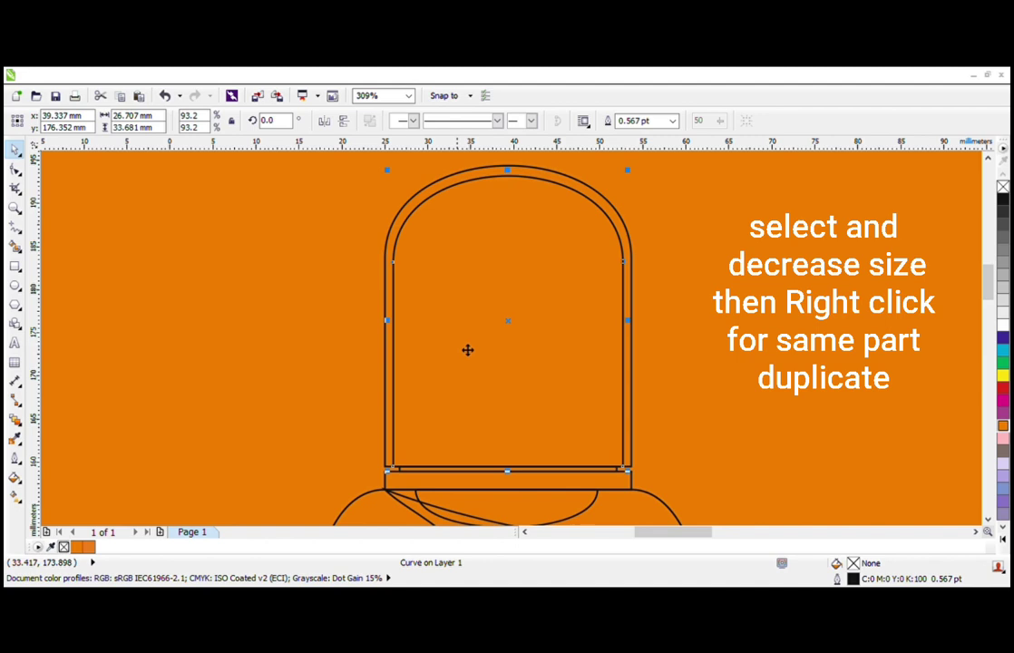
# Step: Draw a thin rectangle about 28.6 × 0.9 mm across the cap's full width where the arch meets the straight sides
pyautogui.scroll(-2, 477, 302)
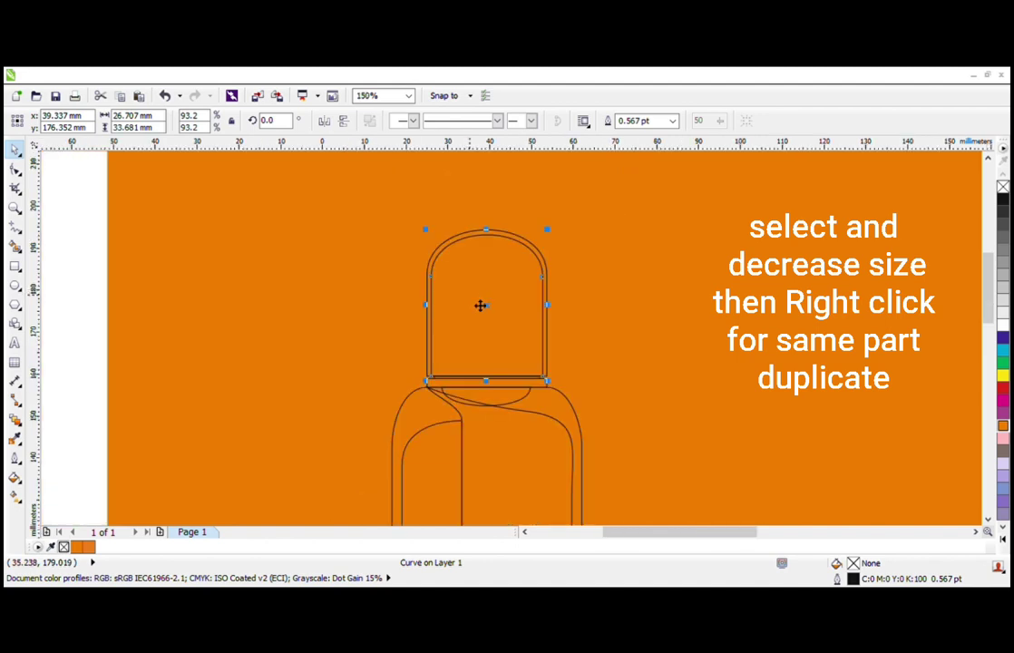
pyautogui.click(534, 270)
pyautogui.scroll(2, 532, 272)
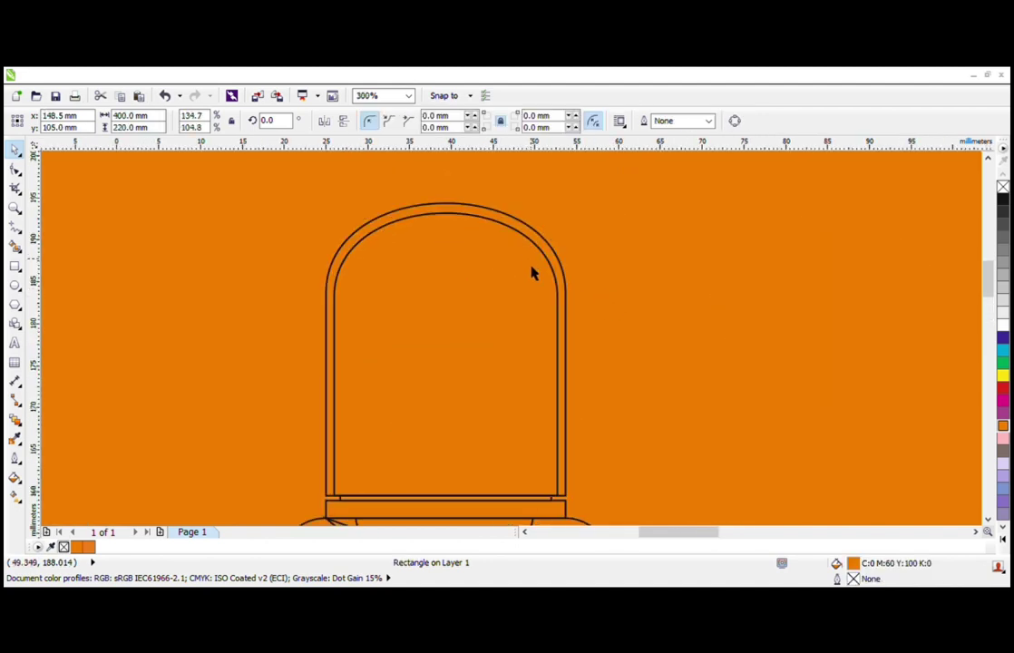
pyautogui.click(14, 266)
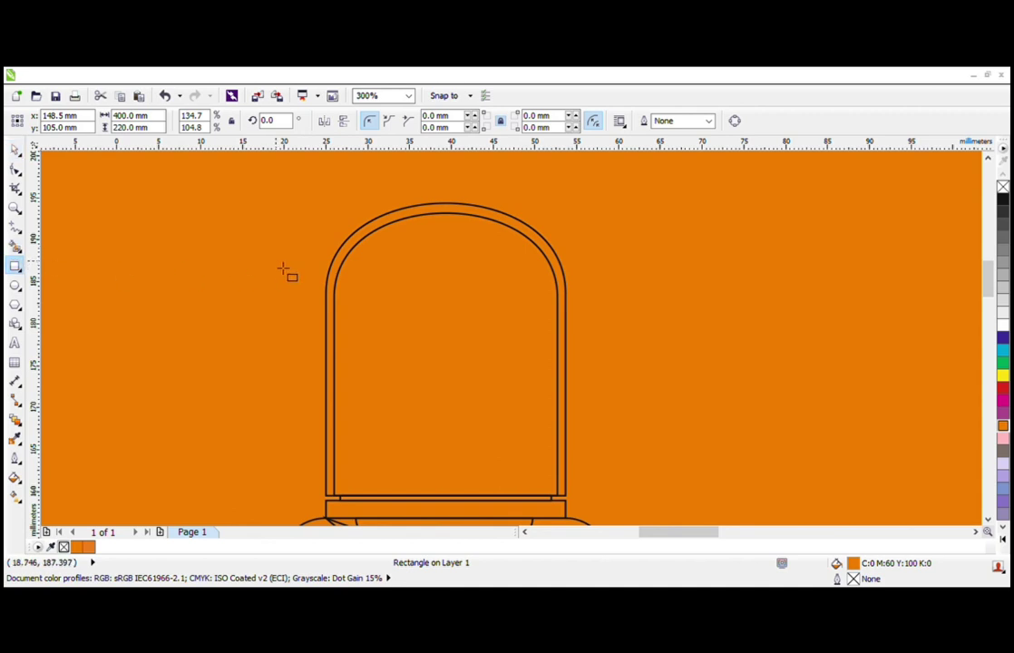
pyautogui.moveTo(328, 287); pyautogui.dragTo(568, 299)
pyautogui.press('space')
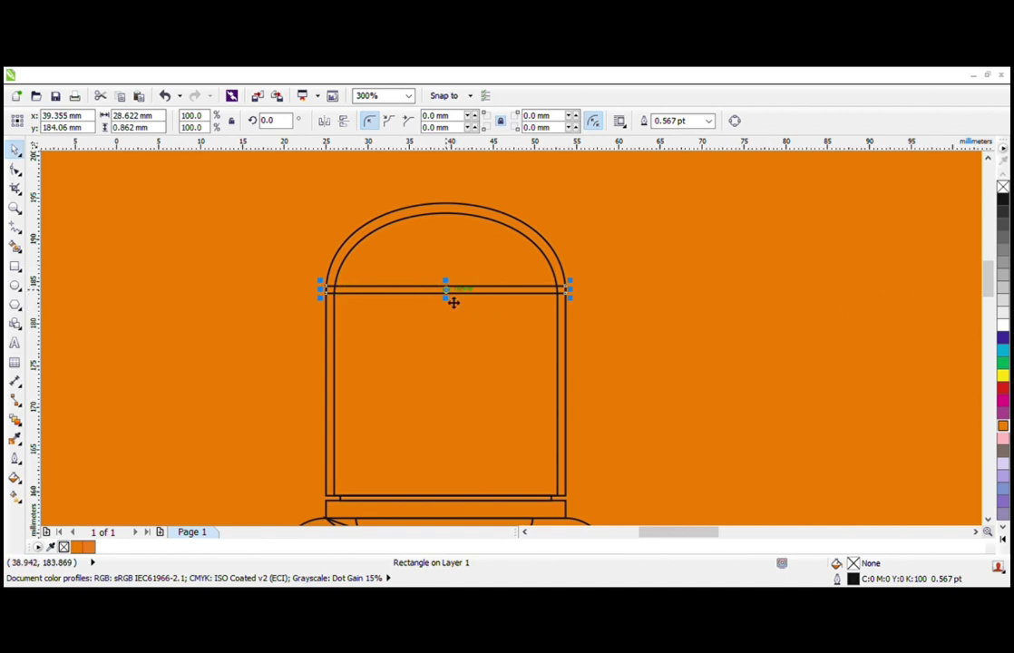
# Step: Reduce the thin cap band's height to about 0.7 mm by raising its lower edge
pyautogui.scroll(1, 451, 294)
pyautogui.scroll(1, 457, 310)
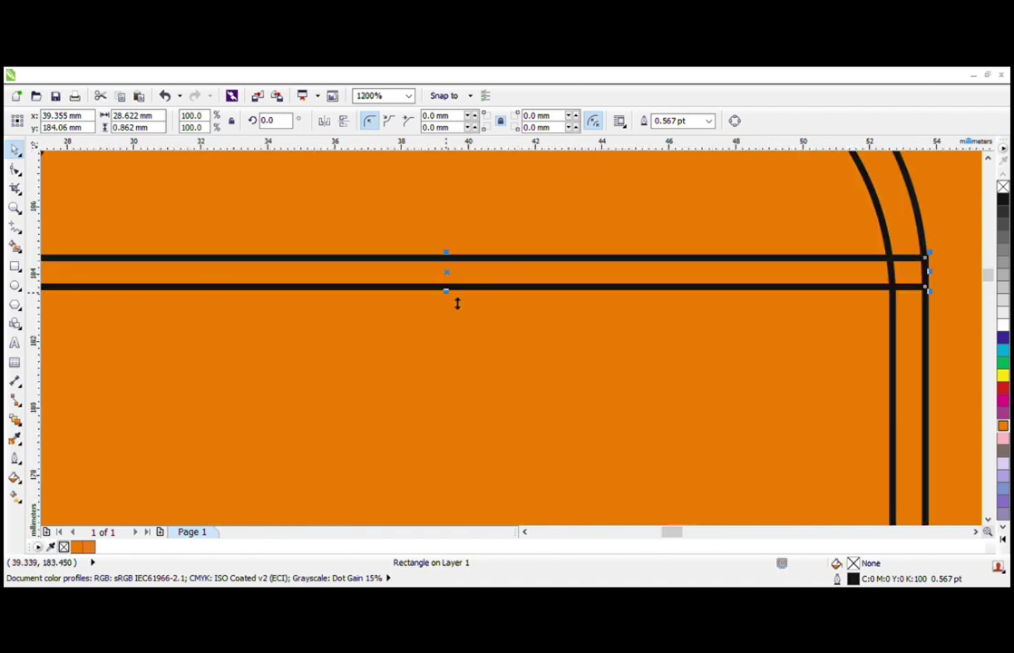
pyautogui.moveTo(458, 303); pyautogui.dragTo(458, 297)
pyautogui.press('space')
pyautogui.scroll(-1, 456, 303)
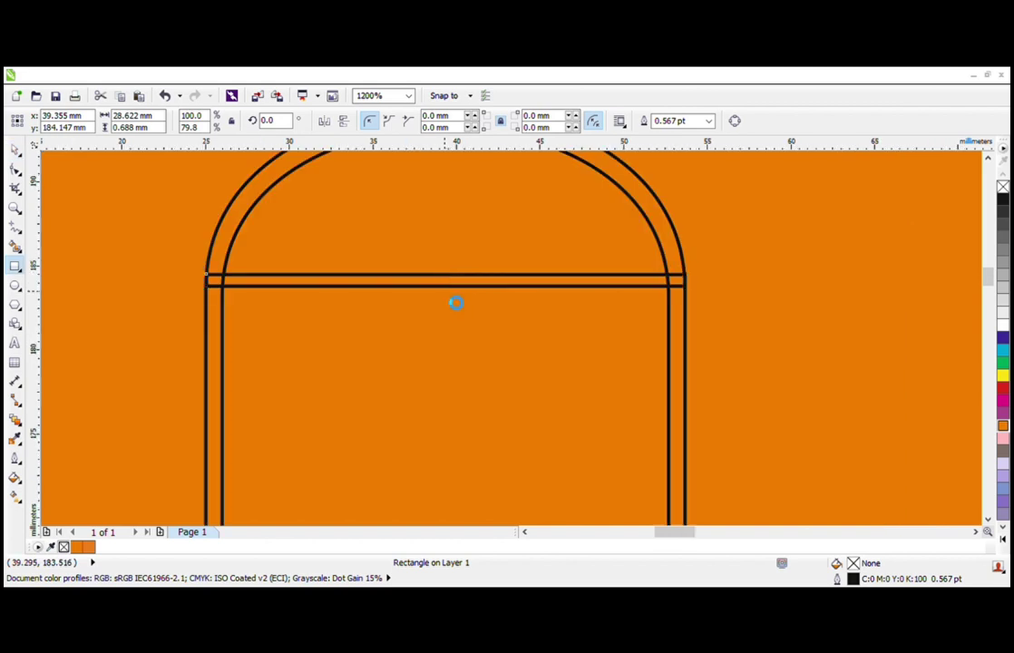
pyautogui.scroll(-2, 456, 302)
# Step: Duplicate the bottle's outer body outline and align the copy exactly over the original
pyautogui.click(15, 207)
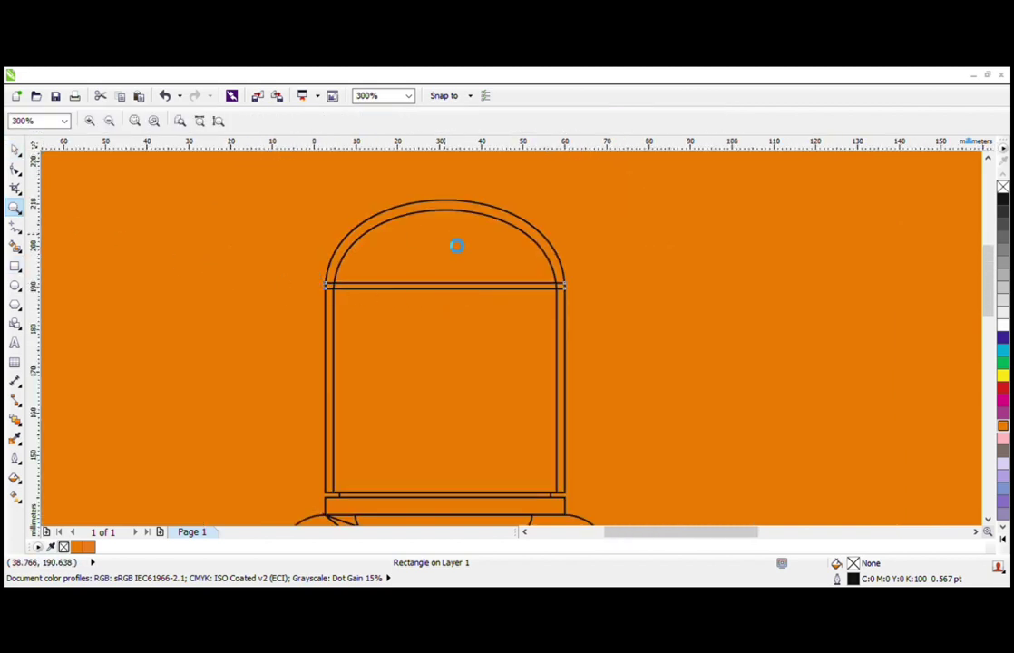
pyautogui.press('F3')
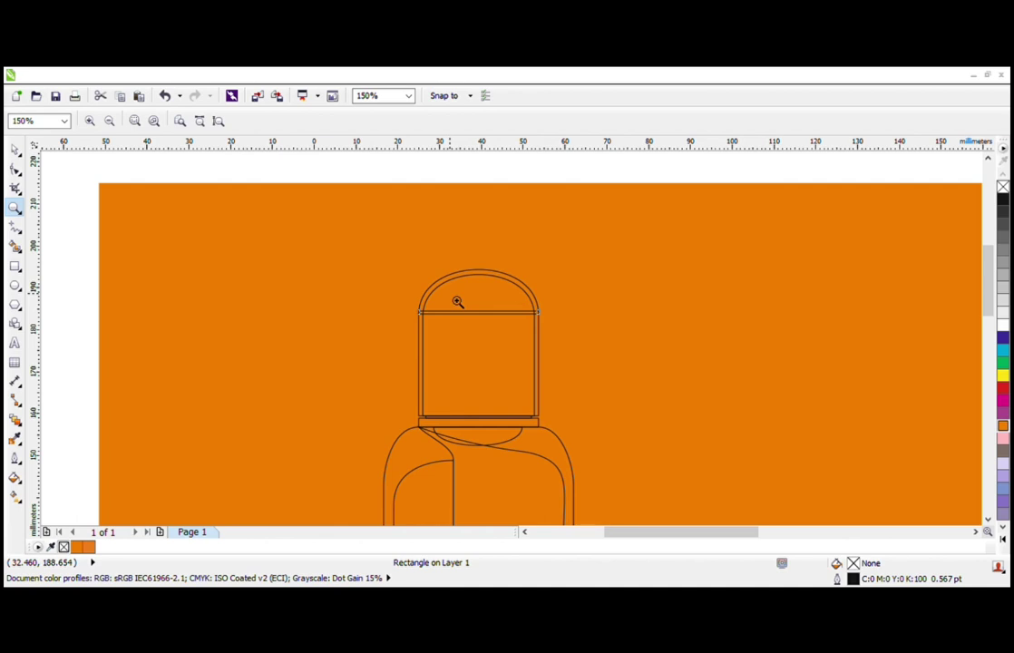
pyautogui.press('F3')
pyautogui.press('F3')
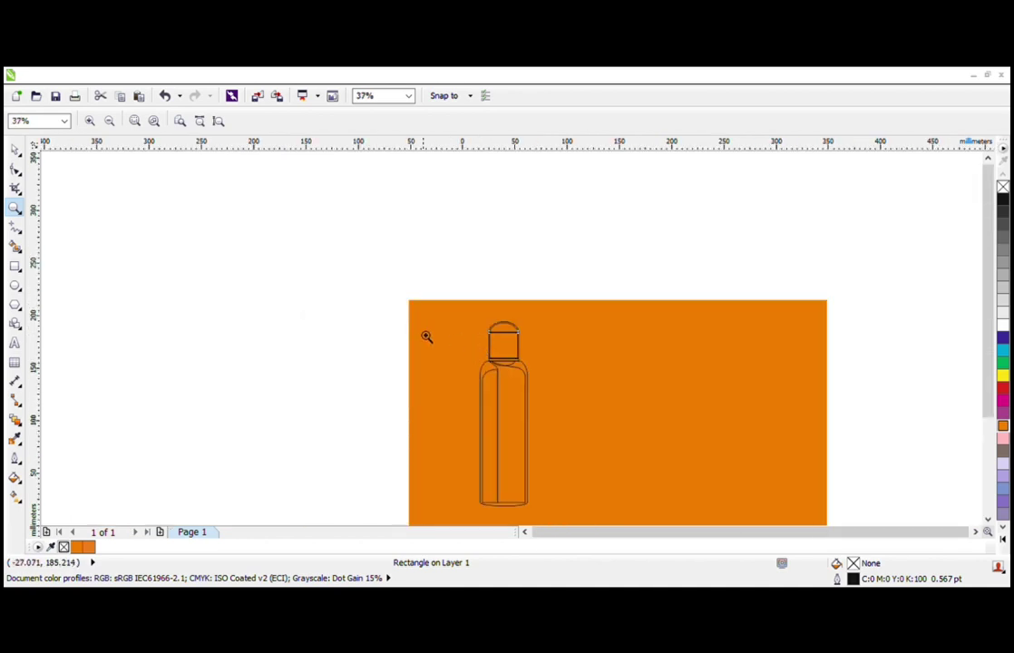
pyautogui.moveTo(446, 358); pyautogui.dragTo(652, 520)
pyautogui.press('space')
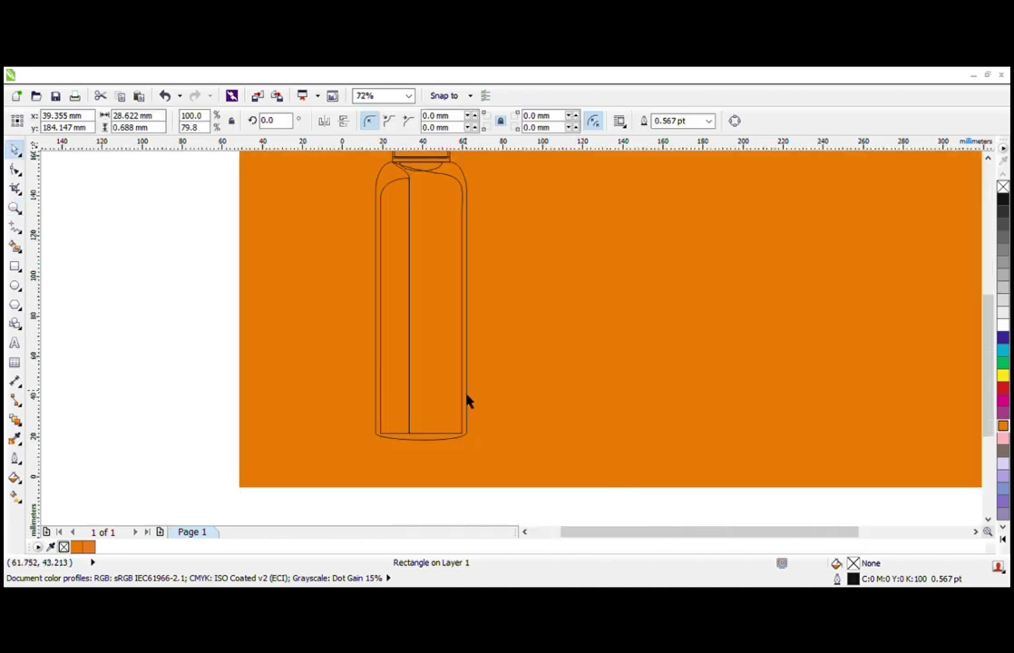
pyautogui.click(436, 442)
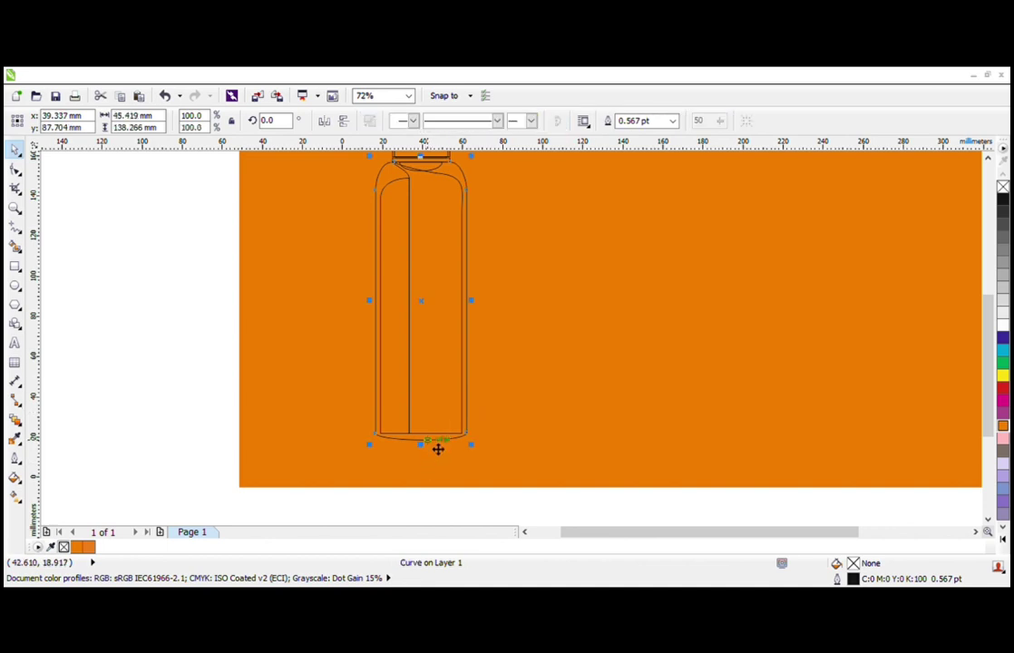
pyautogui.scroll(2, 435, 447)
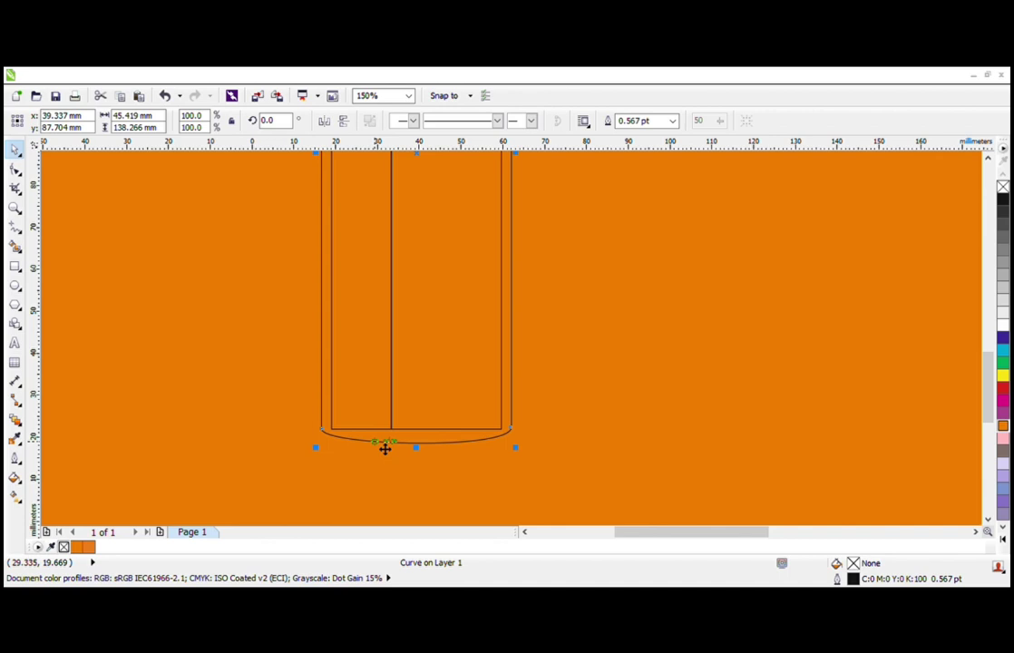
pyautogui.moveTo(385, 449); pyautogui.dragTo(521, 454)
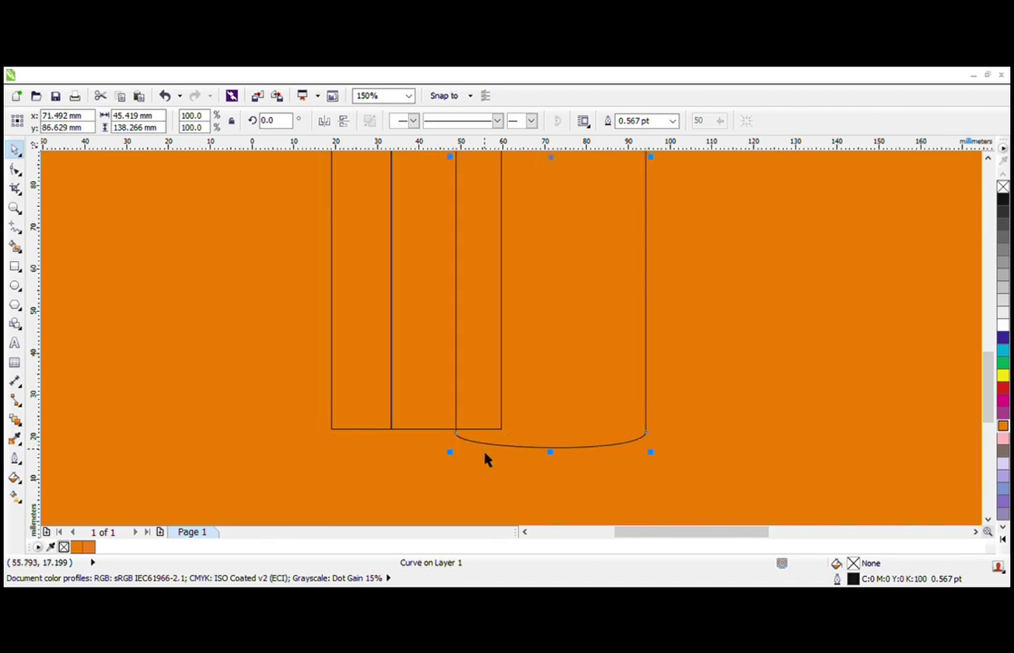
pyautogui.hotkey('ctrl', 'z')
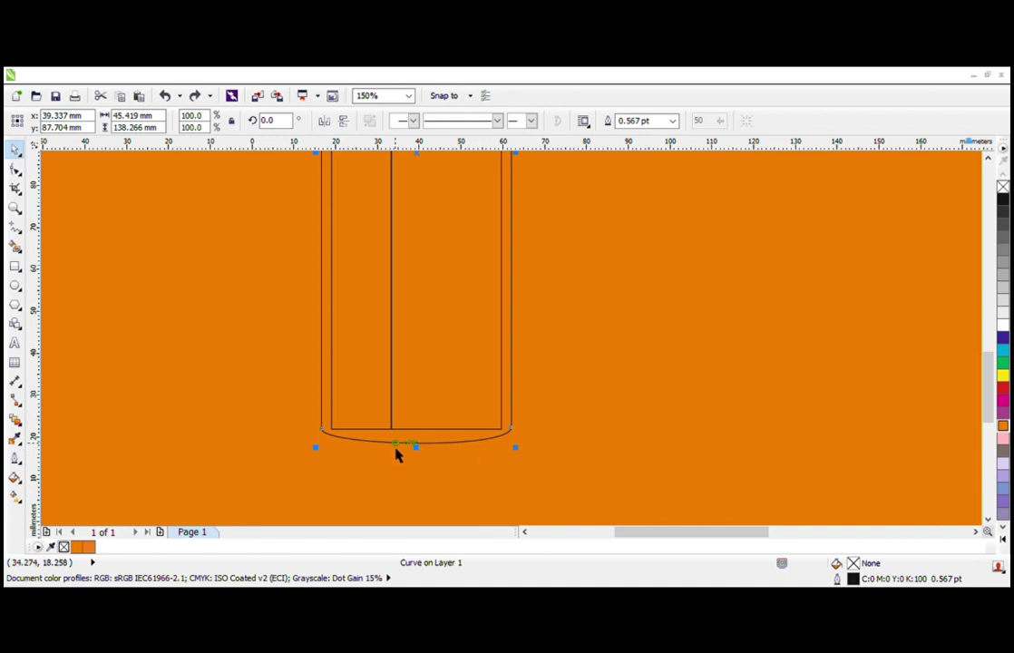
pyautogui.hotkey('ctrl', 'd')
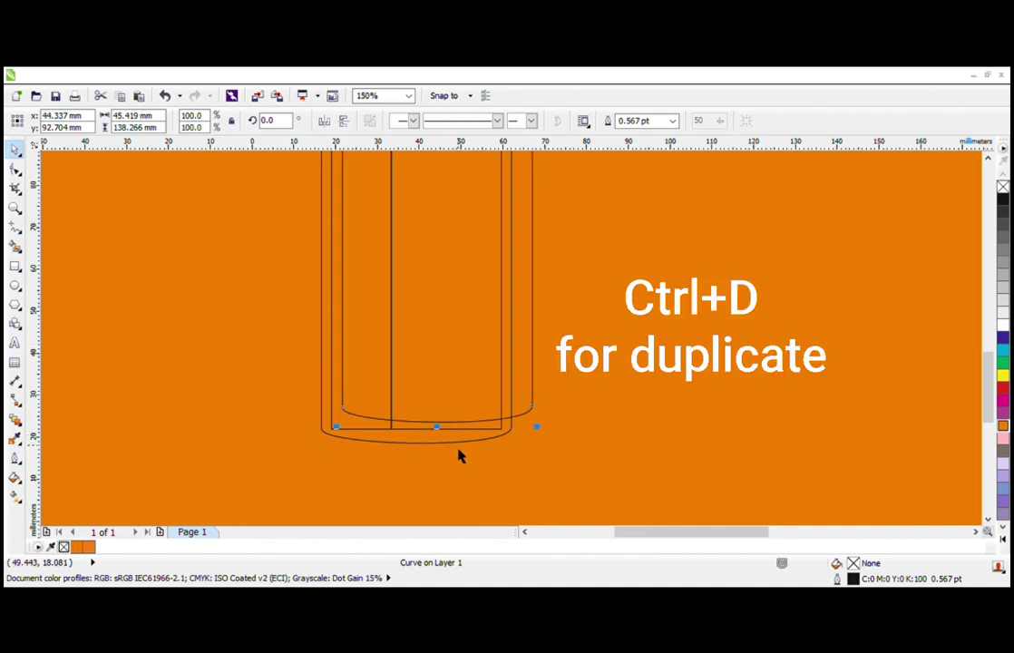
pyautogui.hotkey('ctrl', 'z')
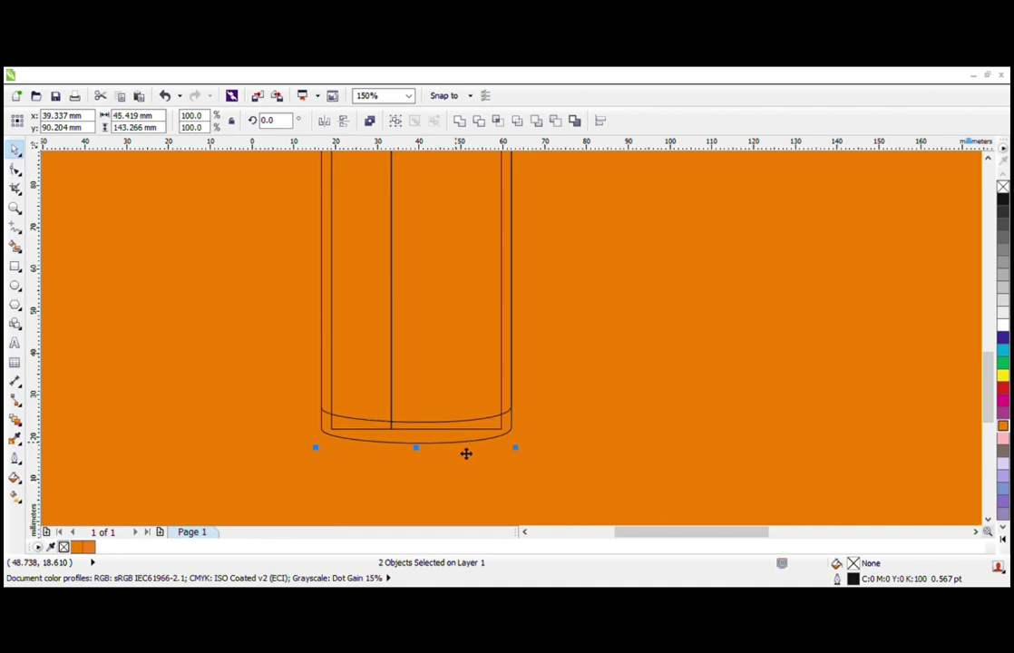
pyautogui.click(542, 448)
pyautogui.click(511, 435)
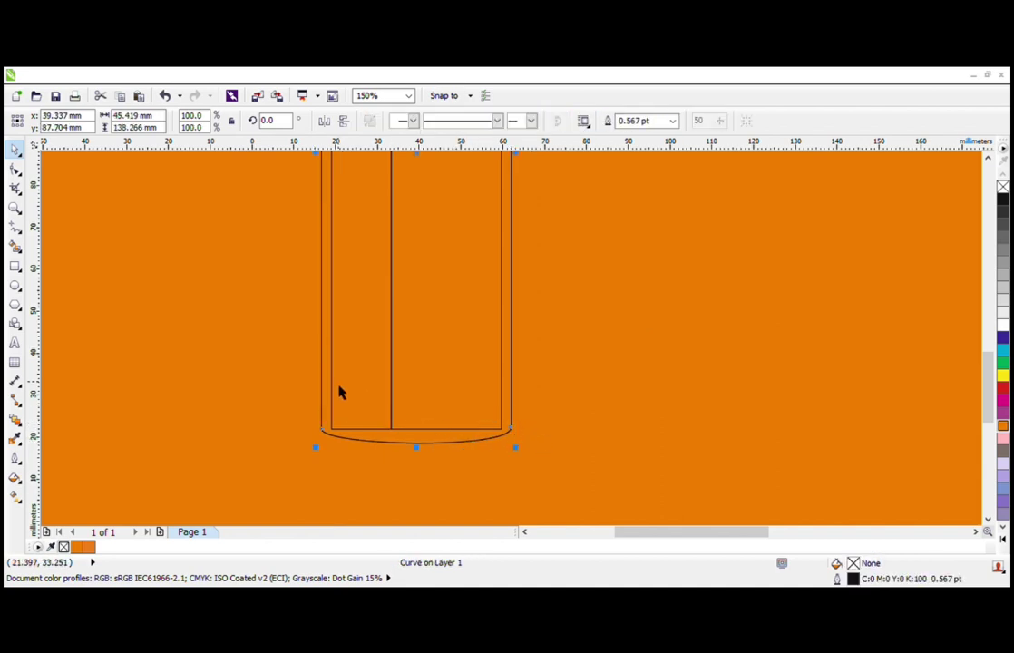
# Step: Raise the two bottom nodes of the duplicated body outline by about 1.1 mm to form a second curved base line
pyautogui.click(15, 170)
pyautogui.moveTo(272, 366); pyautogui.dragTo(530, 421)
pyautogui.scroll(2, 512, 428)
pyautogui.scroll(-2, 517, 419)
pyautogui.press('space')
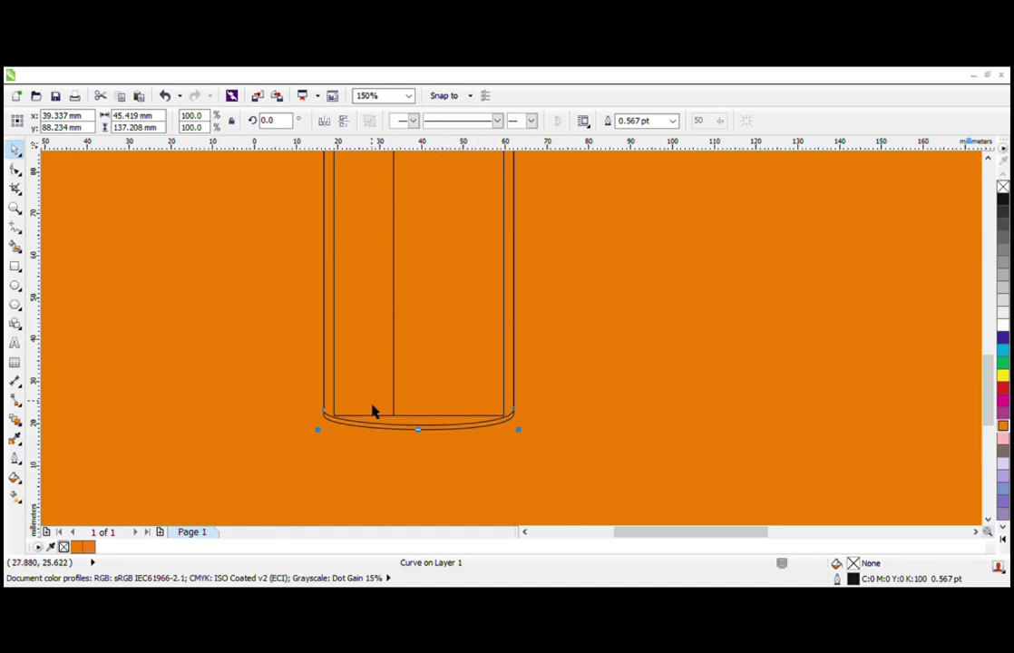
pyautogui.scroll(1, 396, 425)
pyautogui.click(342, 427)
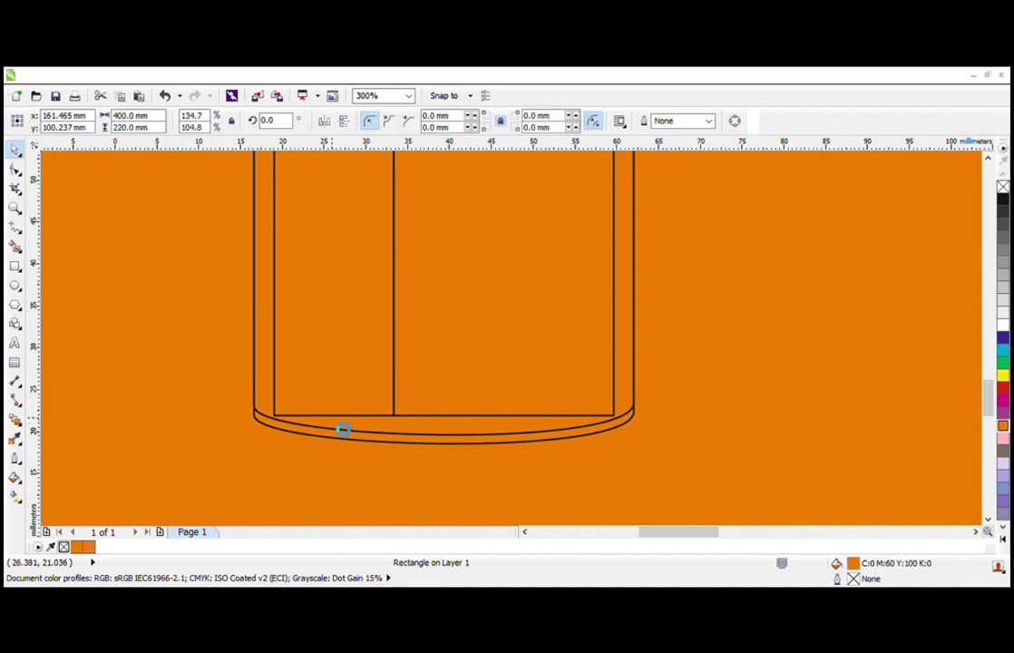
pyautogui.scroll(-2, 330, 415)
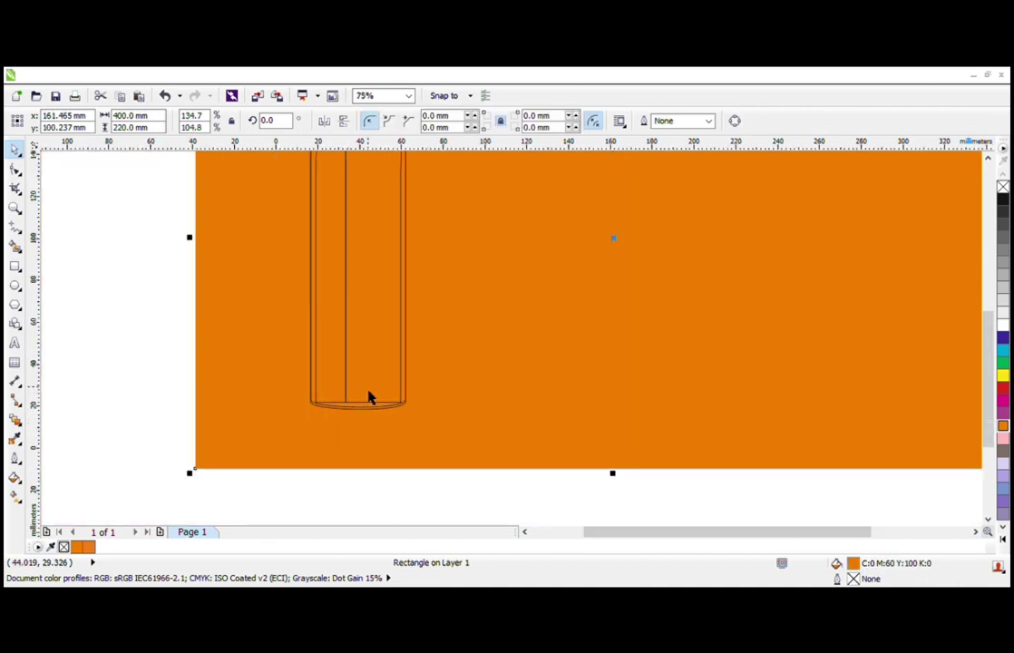
pyautogui.press('p')
pyautogui.scroll(1, 367, 397)
pyautogui.press('F10')
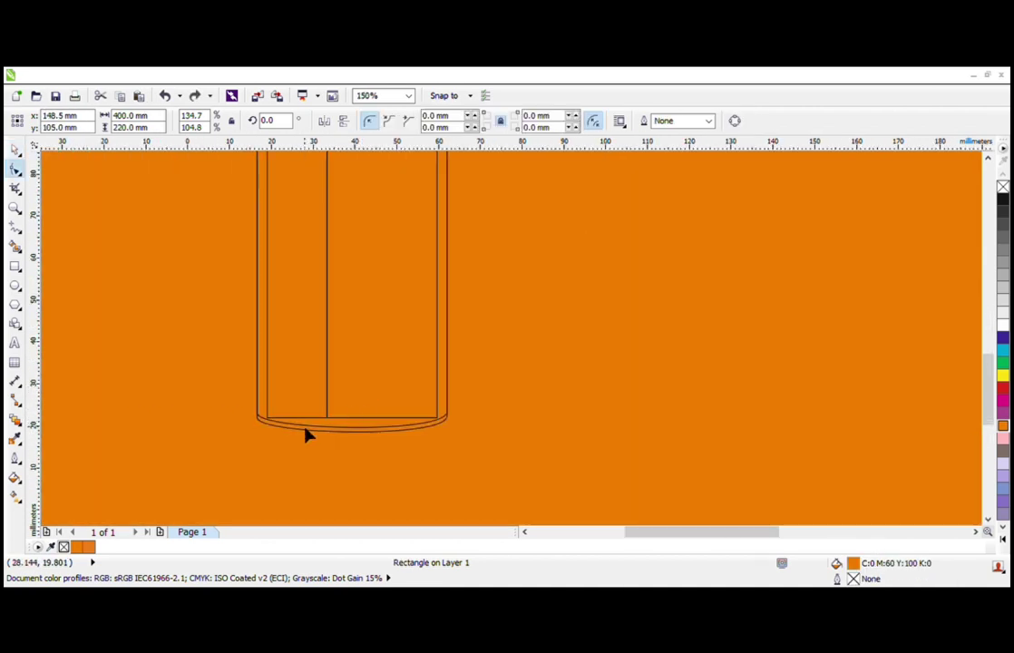
# Step: Raise the bottom nodes of the duplicated body outline by about 0.7 mm more to widen the gap between the base lines
pyautogui.click(306, 431)
pyautogui.scroll(2, 282, 430)
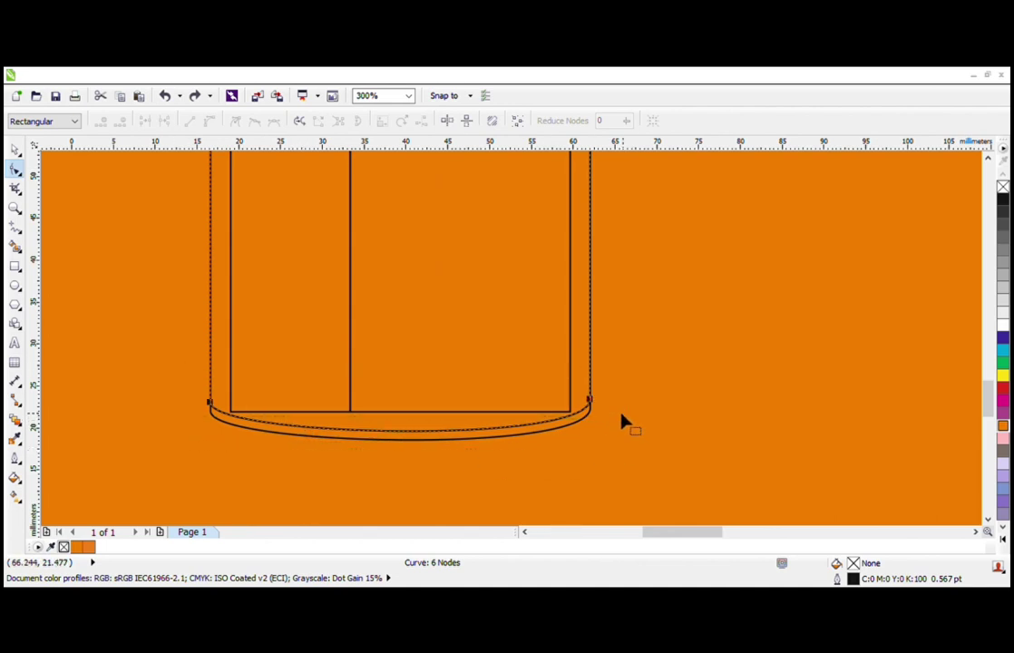
pyautogui.scroll(1, 589, 400)
pyautogui.click(590, 400)
pyautogui.moveTo(605, 415)
pyautogui.mouseDown()
pyautogui.moveTo(607, 401)
pyautogui.moveTo(597, 421)
pyautogui.mouseUp()
pyautogui.scroll(-1, 597, 421)
pyautogui.press('space')
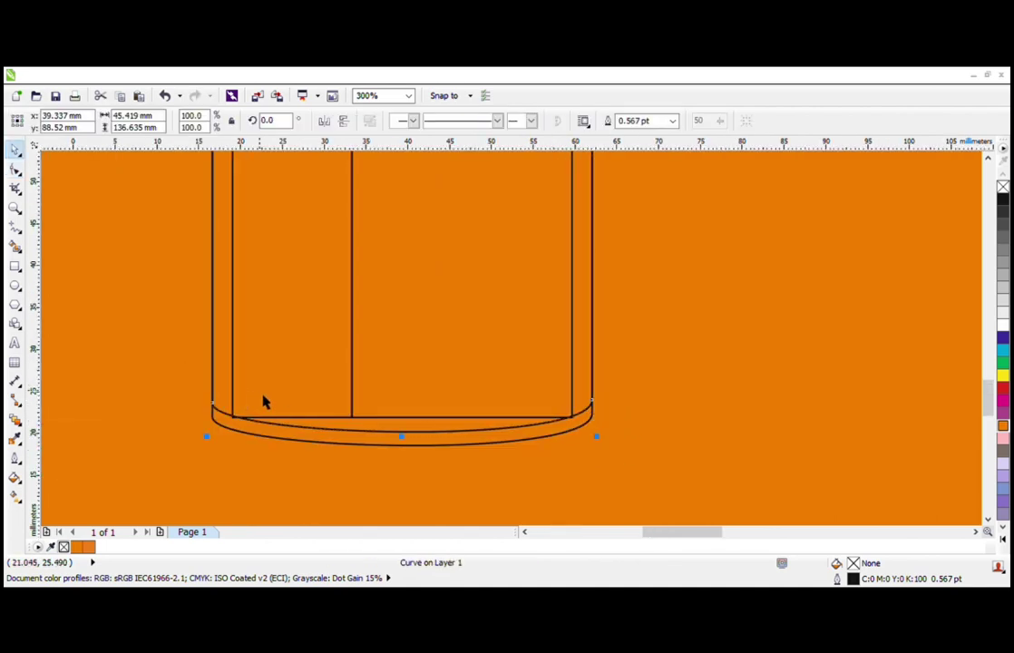
# Step: Examine the whole bottle outline from the base up to the cap
pyautogui.click(265, 403)
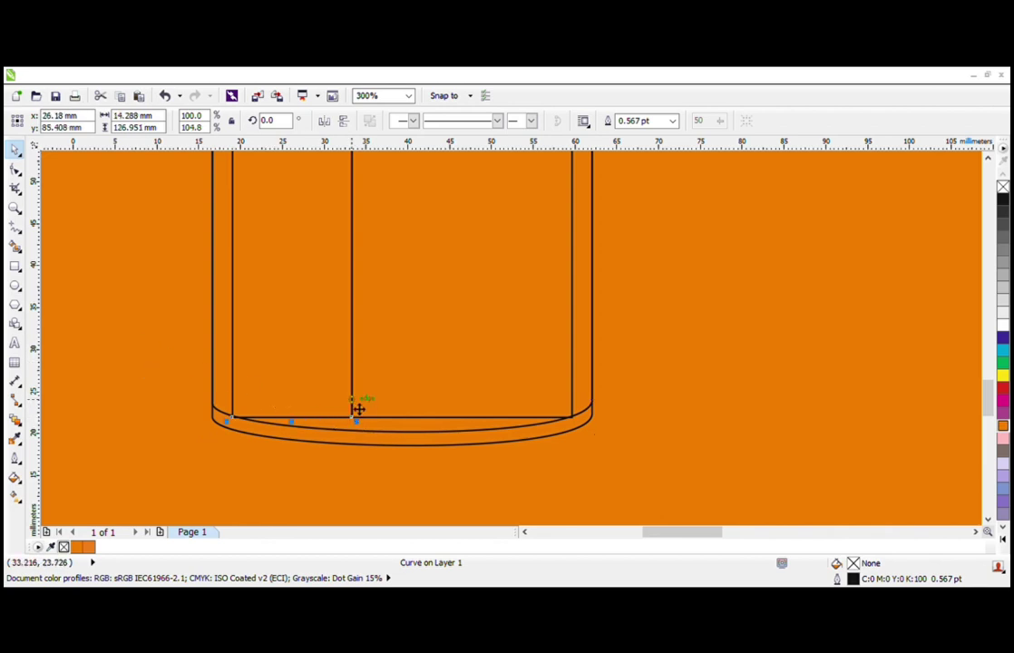
pyautogui.scroll(-1, 317, 404)
pyautogui.scroll(-1, 316, 406)
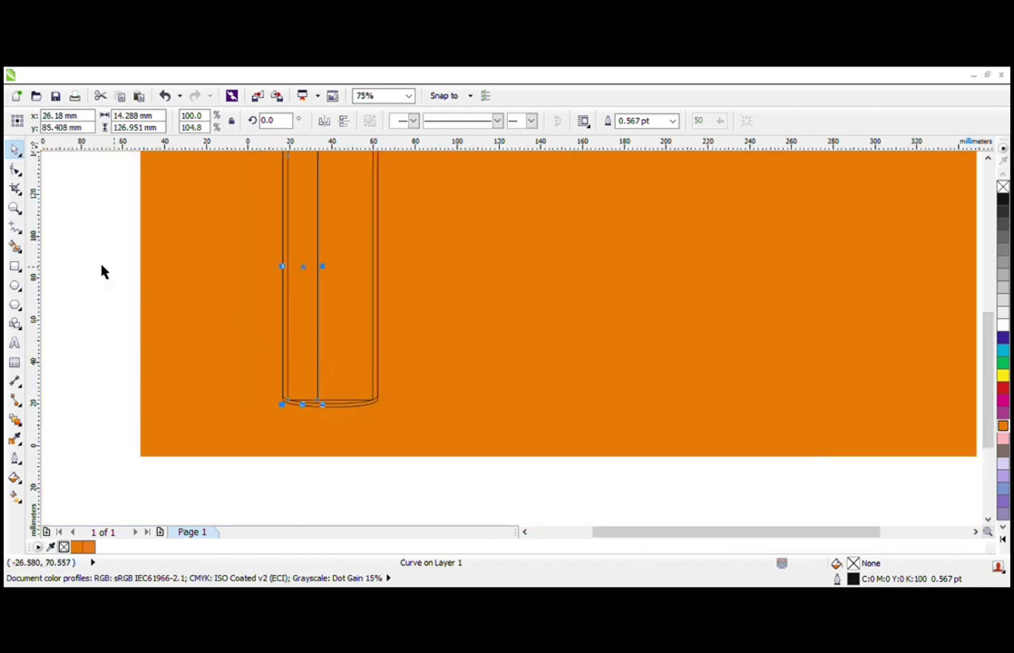
pyautogui.click(15, 206)
pyautogui.press('F3')
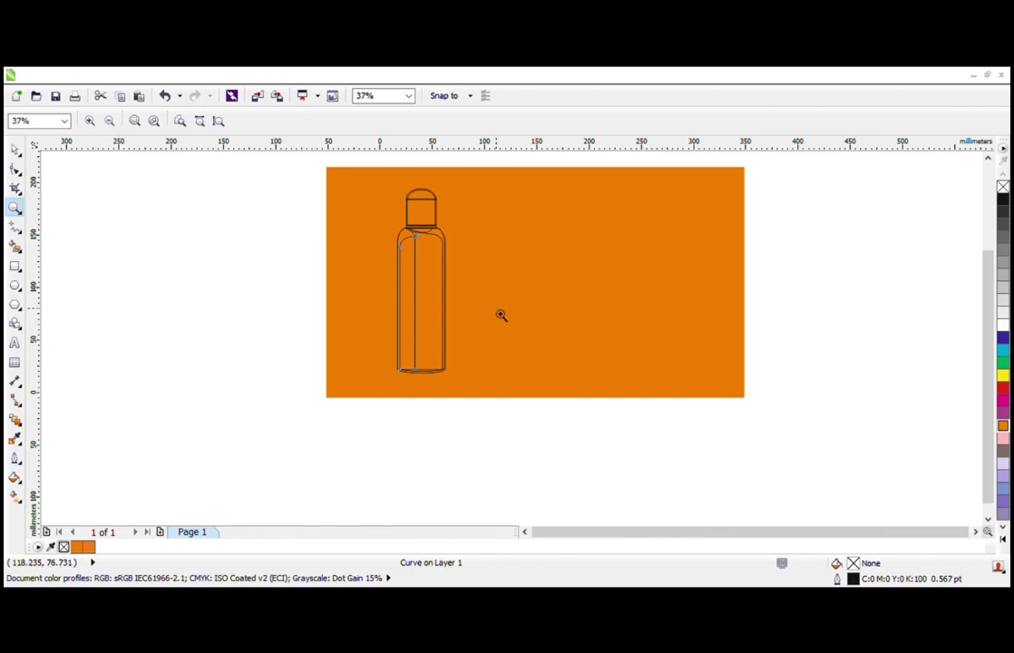
pyautogui.moveTo(323, 431); pyautogui.dragTo(617, 171)
pyautogui.press('space')
pyautogui.click(453, 301)
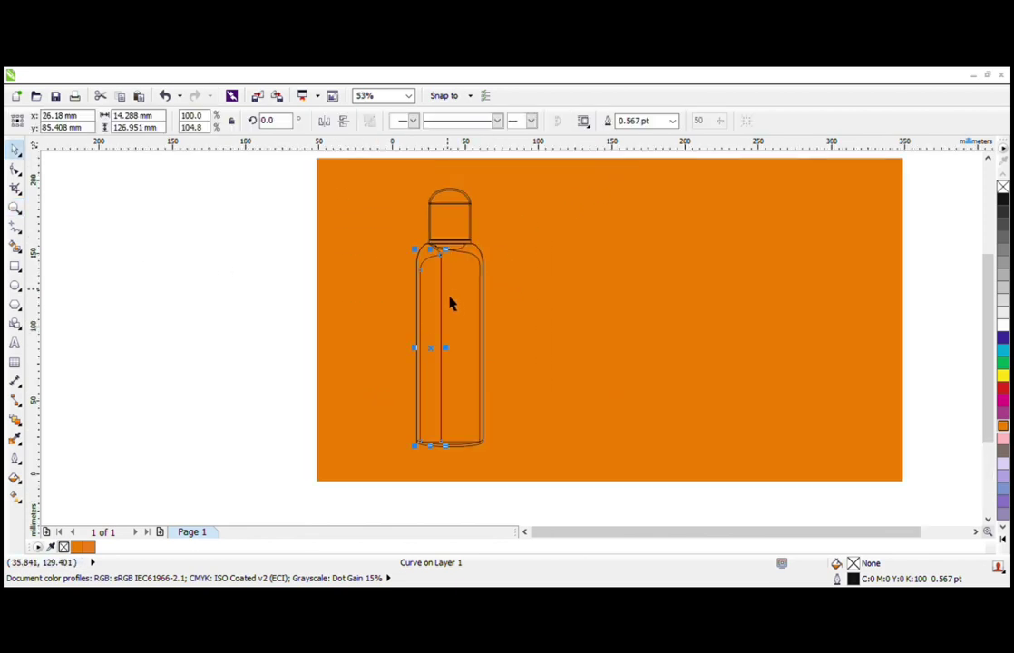
pyautogui.click(289, 255)
# Step: Fill the bottle's left inner panel with a horizontal black-to-dark-grey fountain fill and remove its outline
pyautogui.scroll(1, 488, 255)
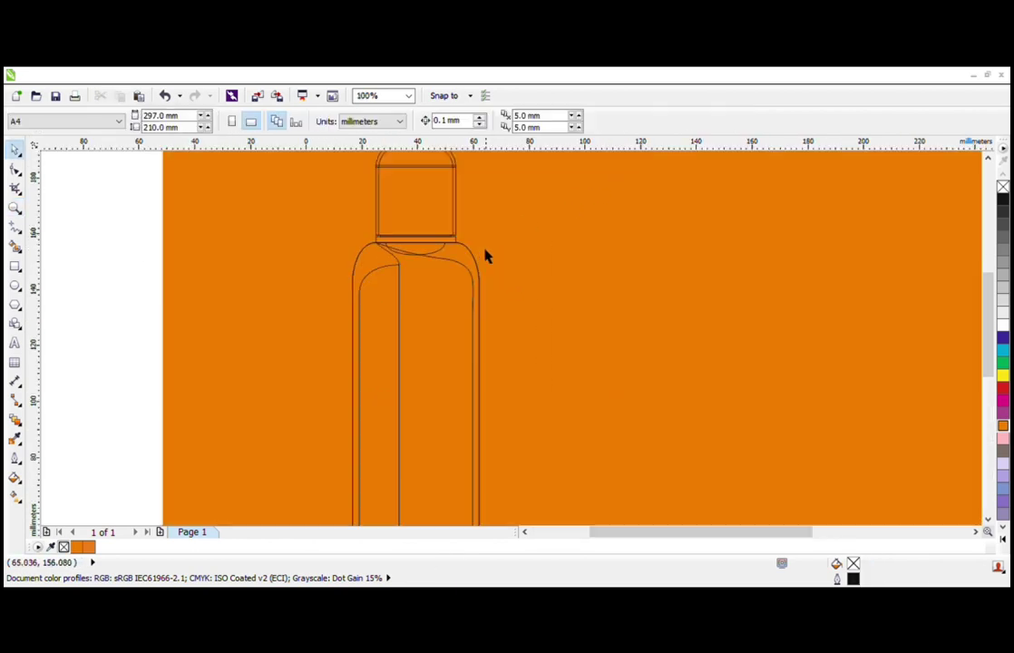
pyautogui.click(467, 265)
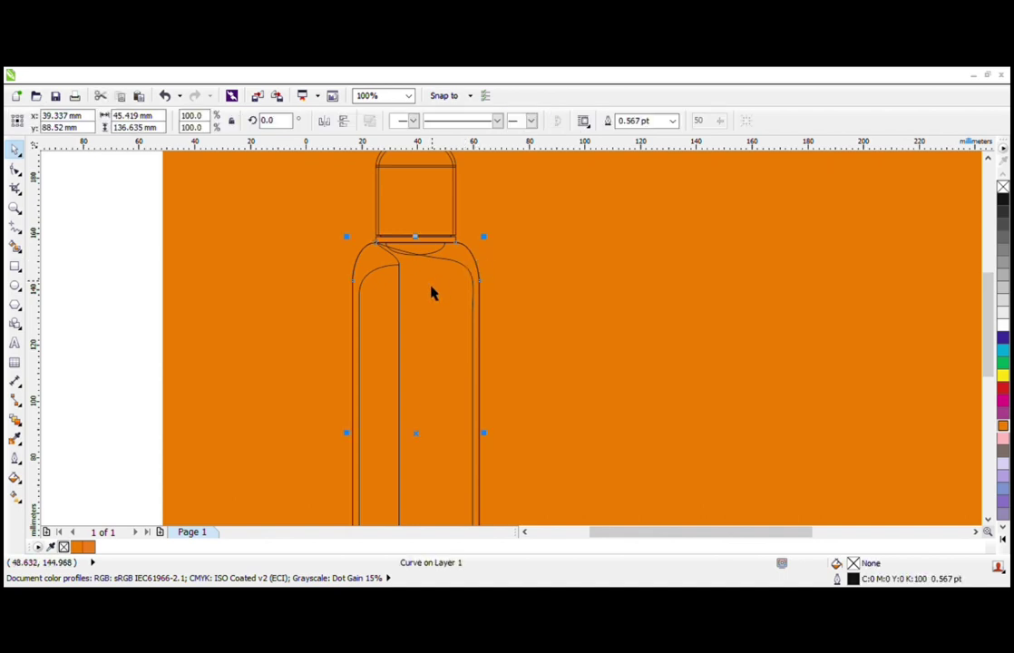
pyautogui.click(392, 311)
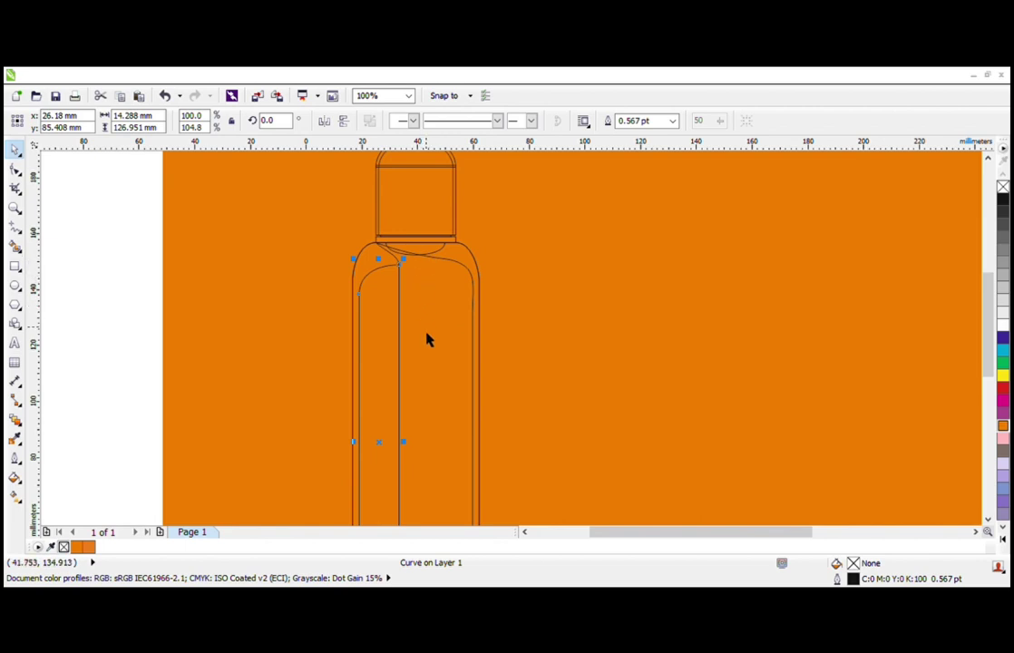
pyautogui.click(1003, 540)
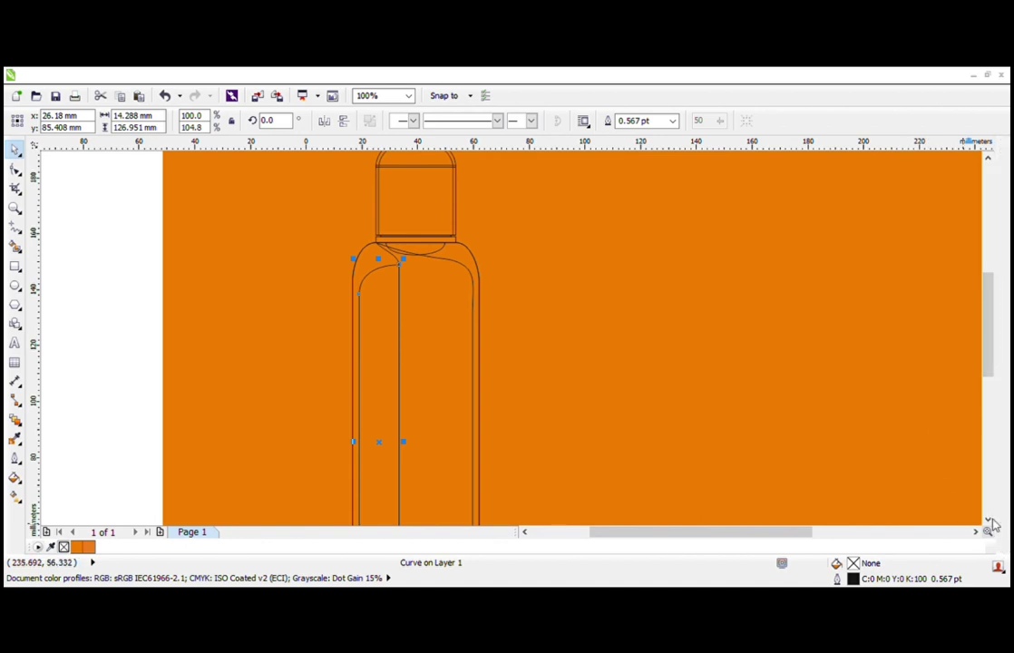
pyautogui.moveTo(998, 193)
pyautogui.click(1003, 514)
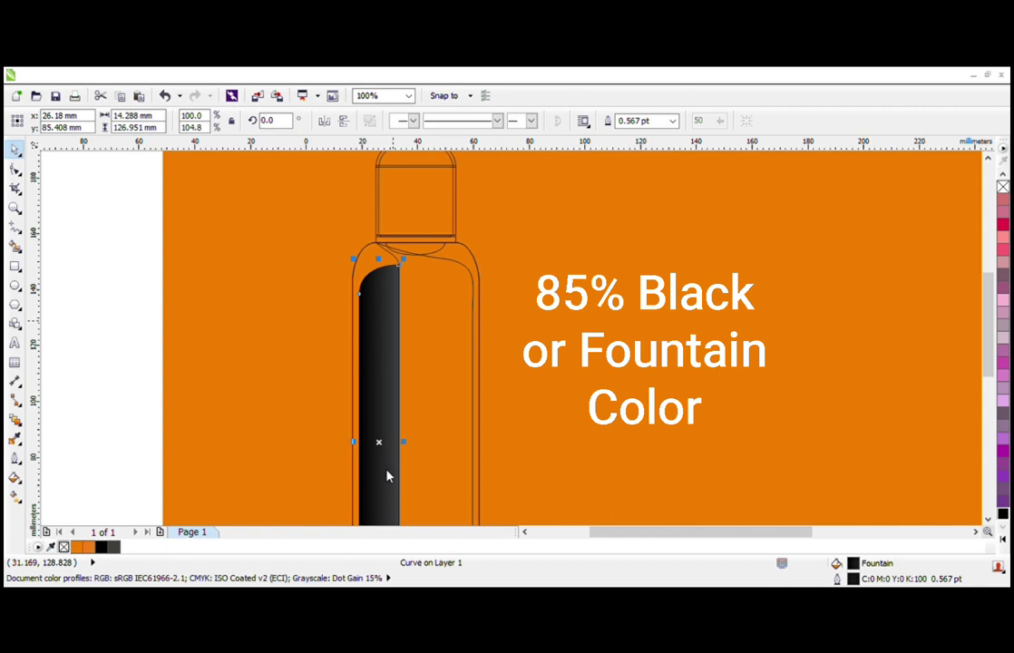
pyautogui.rightClick(1003, 187)
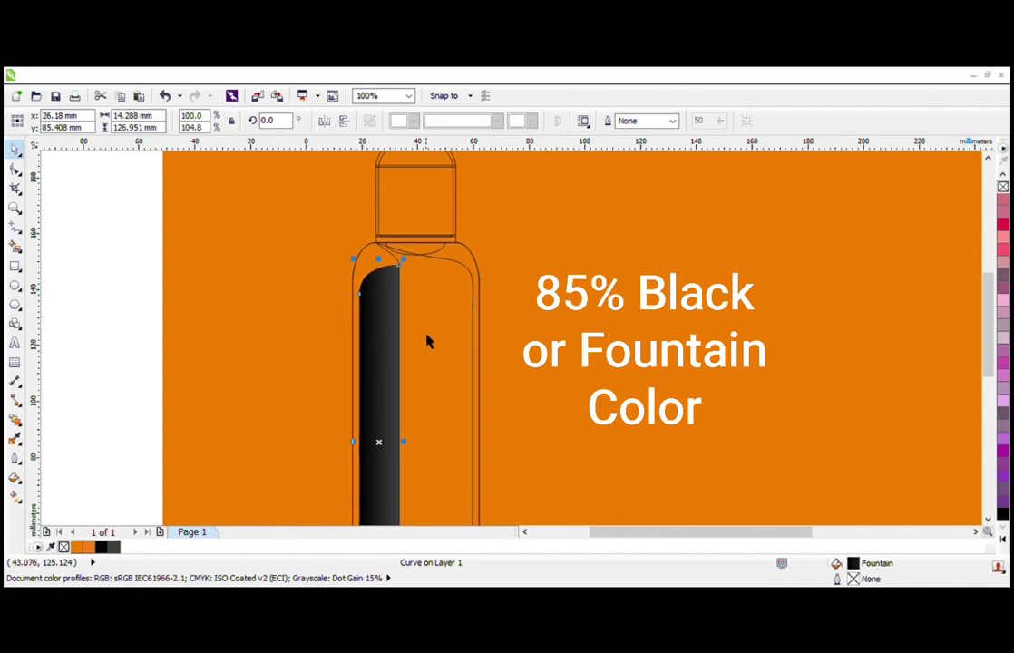
# Step: Copy the left panel's fountain fill onto the wide right inner panel and remove that panel's outline
pyautogui.scroll(4, 408, 313)
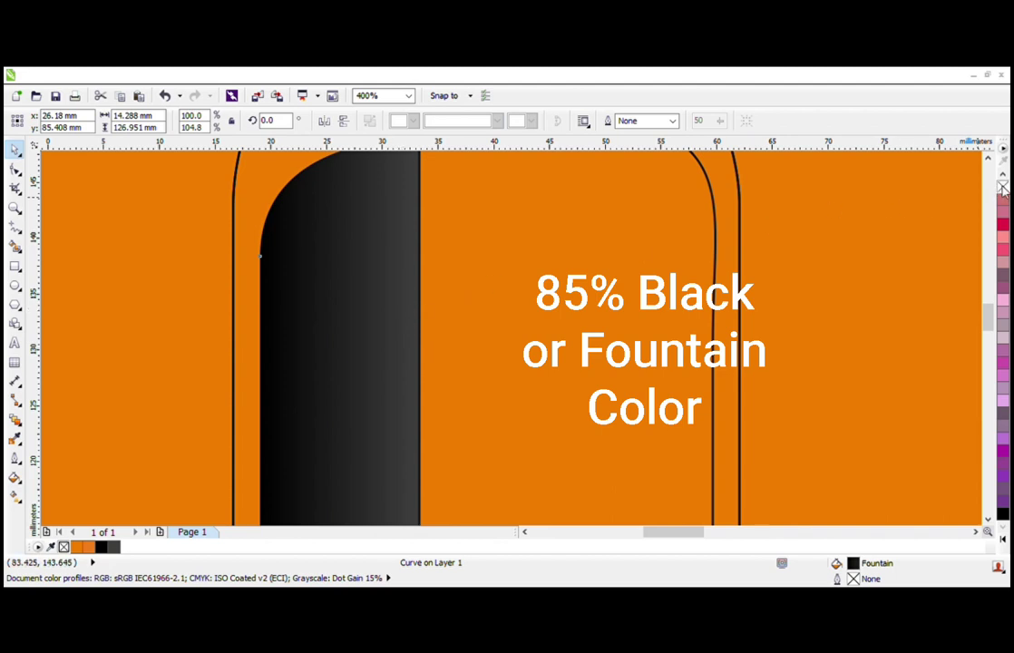
pyautogui.scroll(-2, 387, 321)
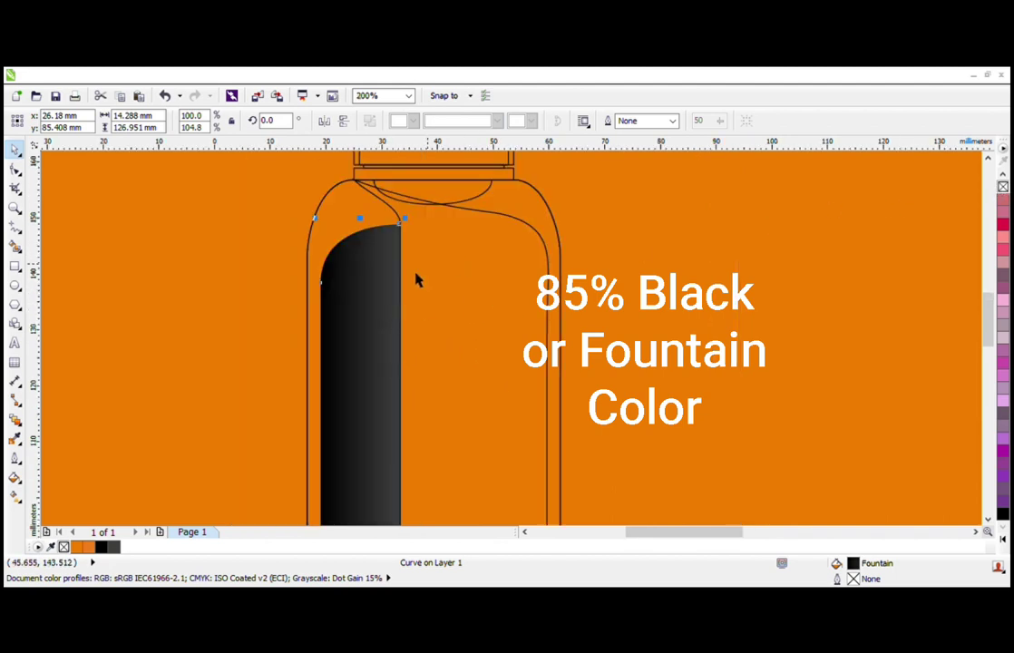
pyautogui.scroll(-2, 358, 292)
pyautogui.click(394, 307)
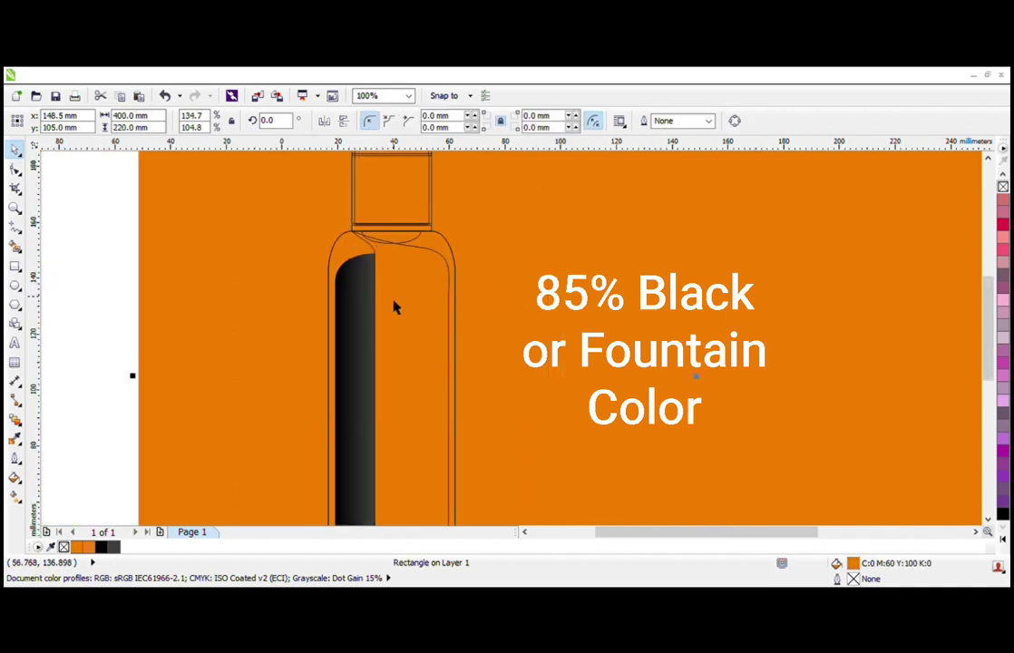
pyautogui.click(367, 317)
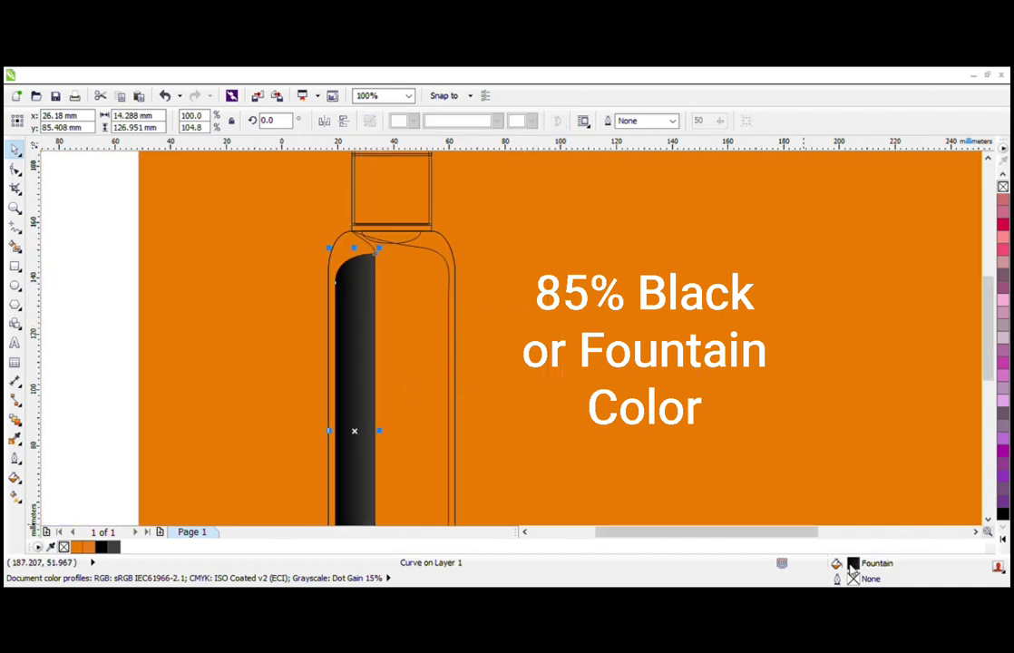
pyautogui.moveTo(852, 567)
pyautogui.mouseDown()
pyautogui.moveTo(503, 493)
pyautogui.moveTo(414, 460)
pyautogui.mouseUp()
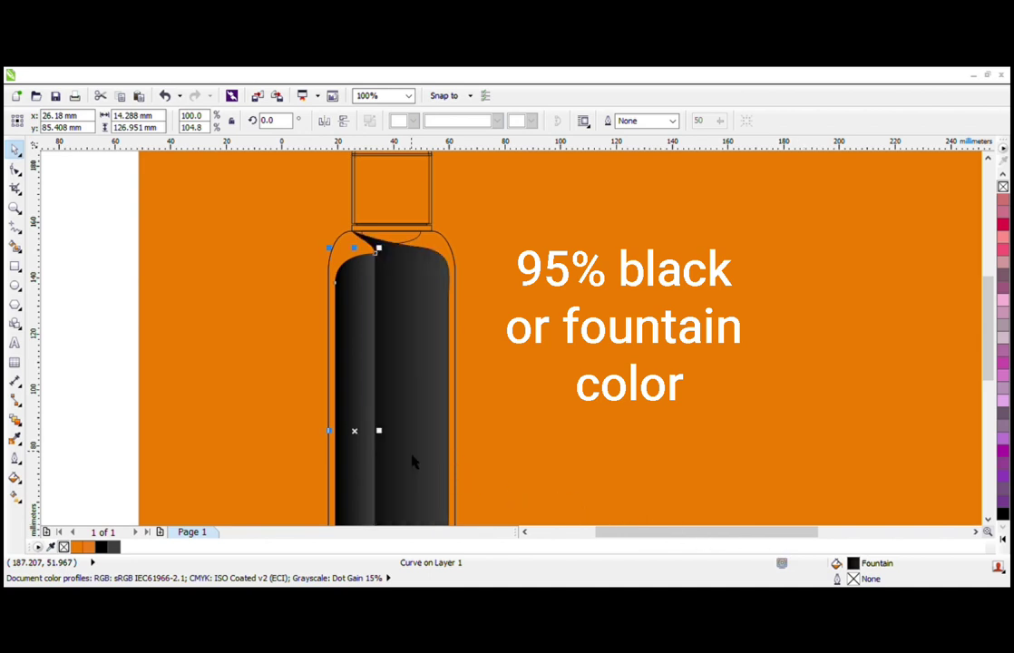
pyautogui.click(421, 461)
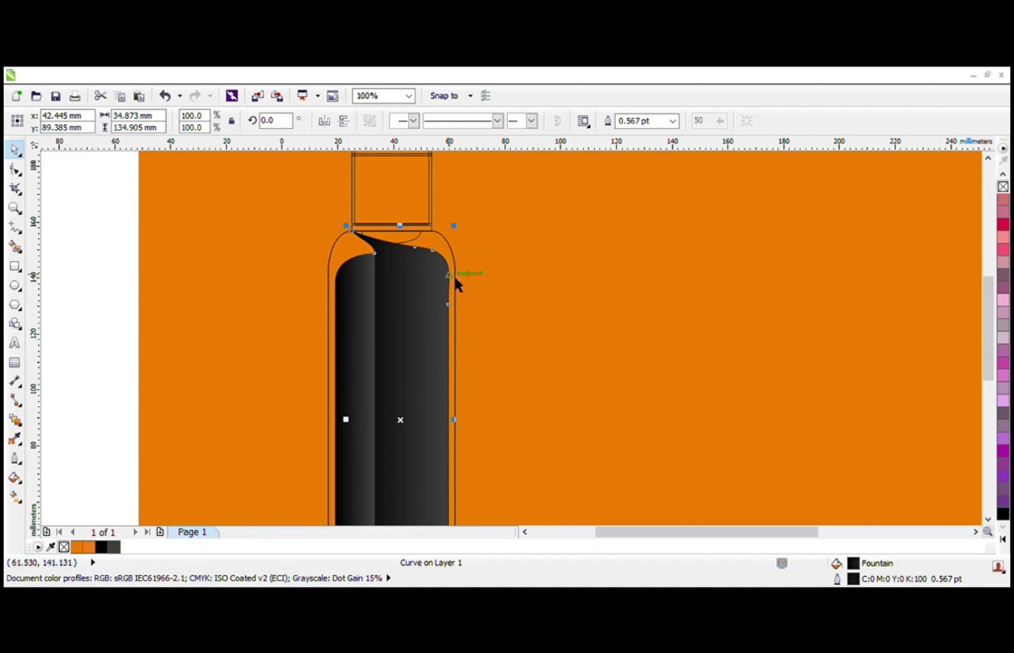
pyautogui.rightClick(1003, 188)
# Step: Fill the small curved shape below the neck with black C:0 M:0 Y:0 K:100
pyautogui.click(346, 257)
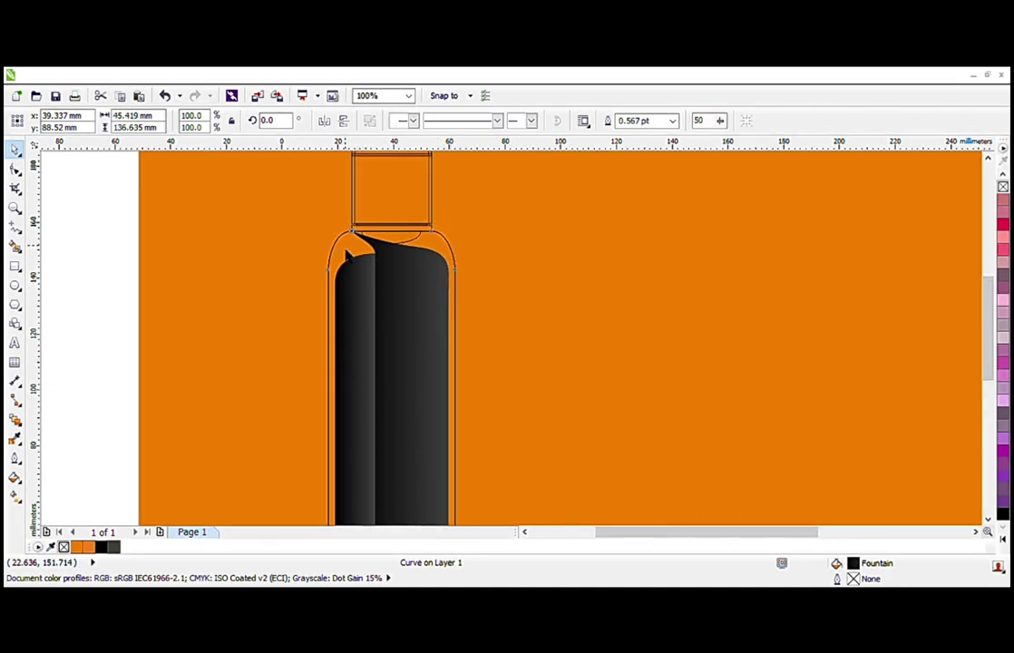
pyautogui.click(417, 241)
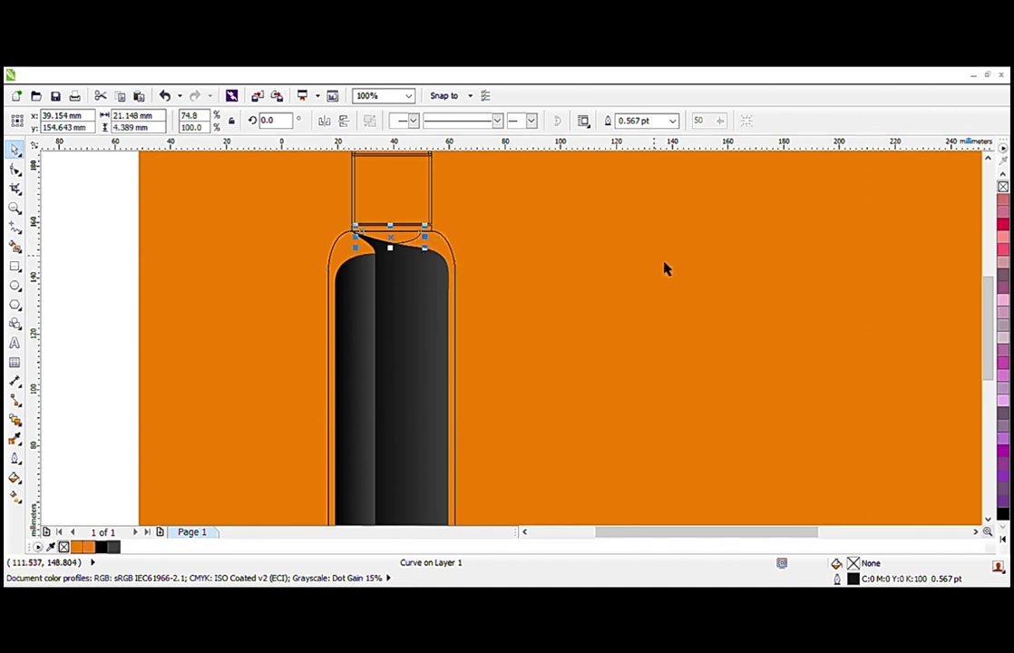
pyautogui.click(1003, 540)
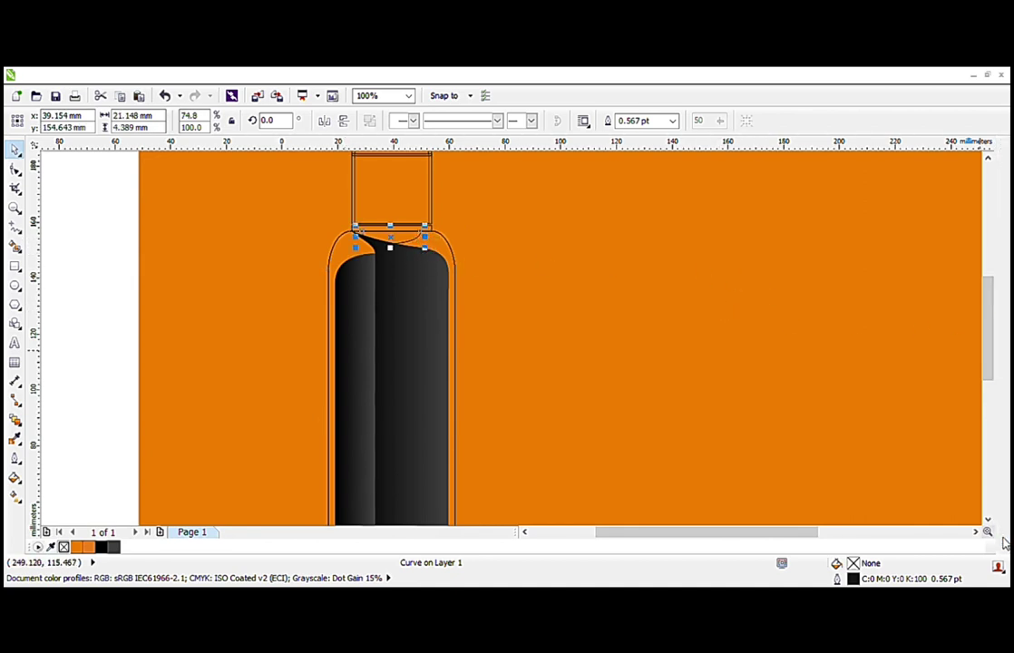
pyautogui.click(963, 186)
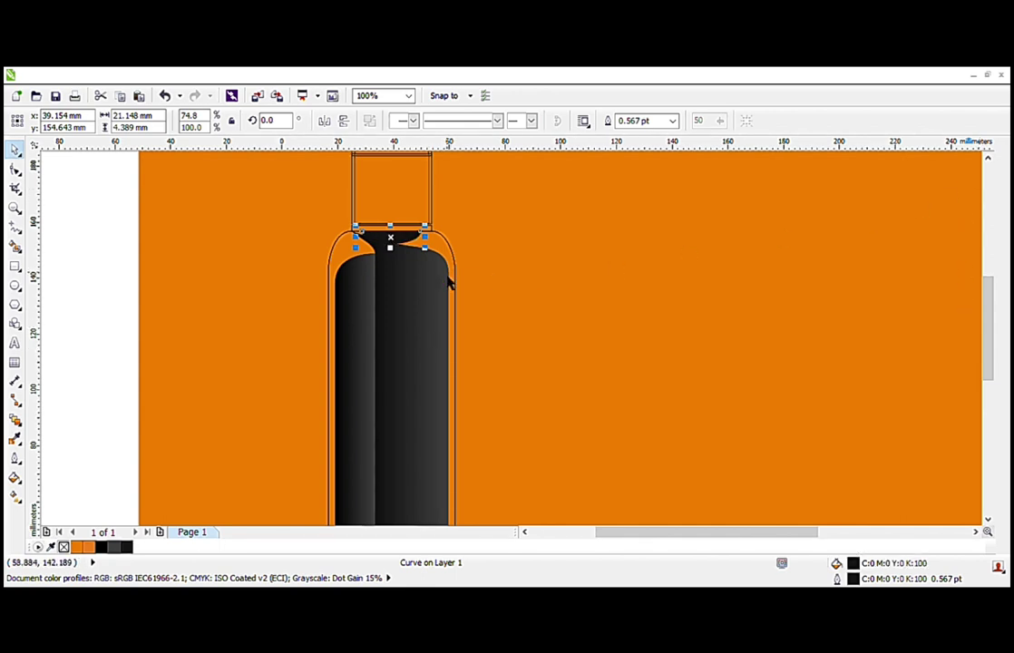
# Step: Fill the duplicated body outline with rich black C:100 M:100 Y:100 K:100 behind the inner panels
pyautogui.click(453, 263)
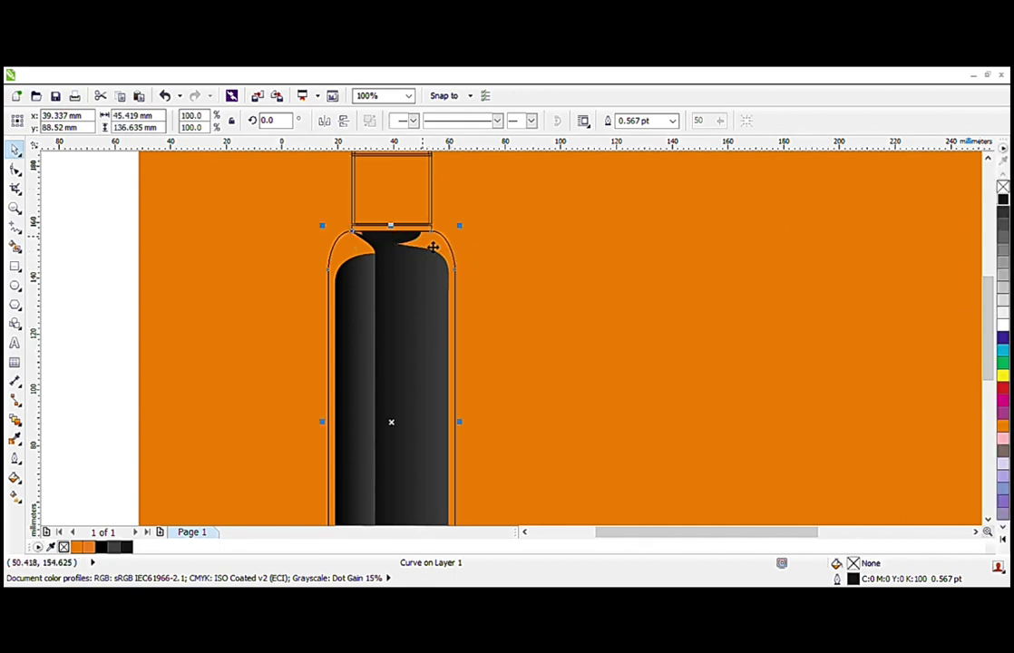
pyautogui.scroll(1, 434, 247)
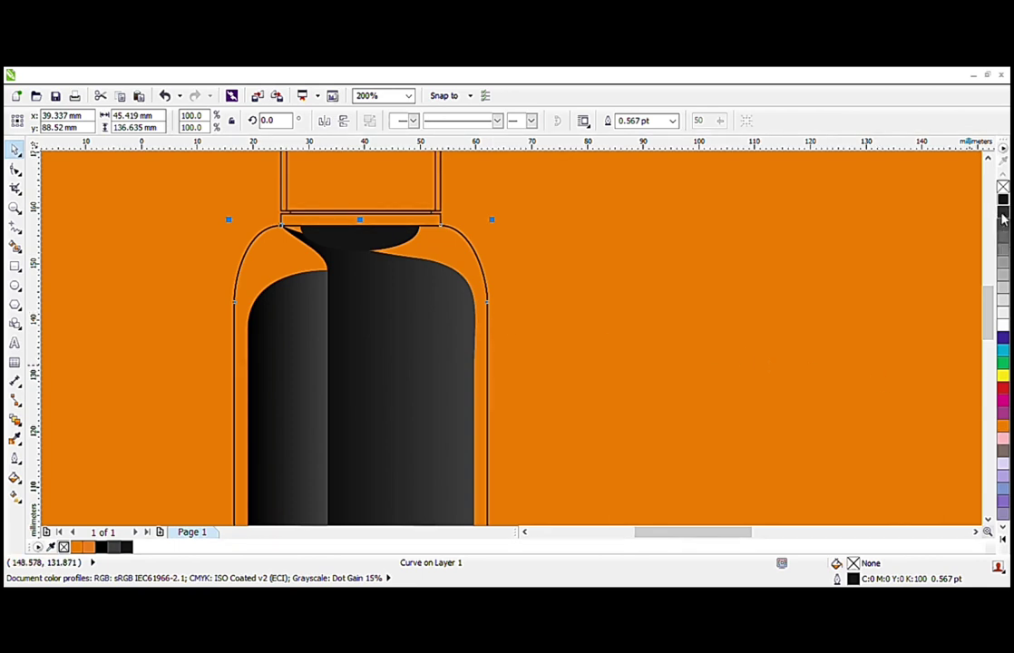
pyautogui.click(1004, 540)
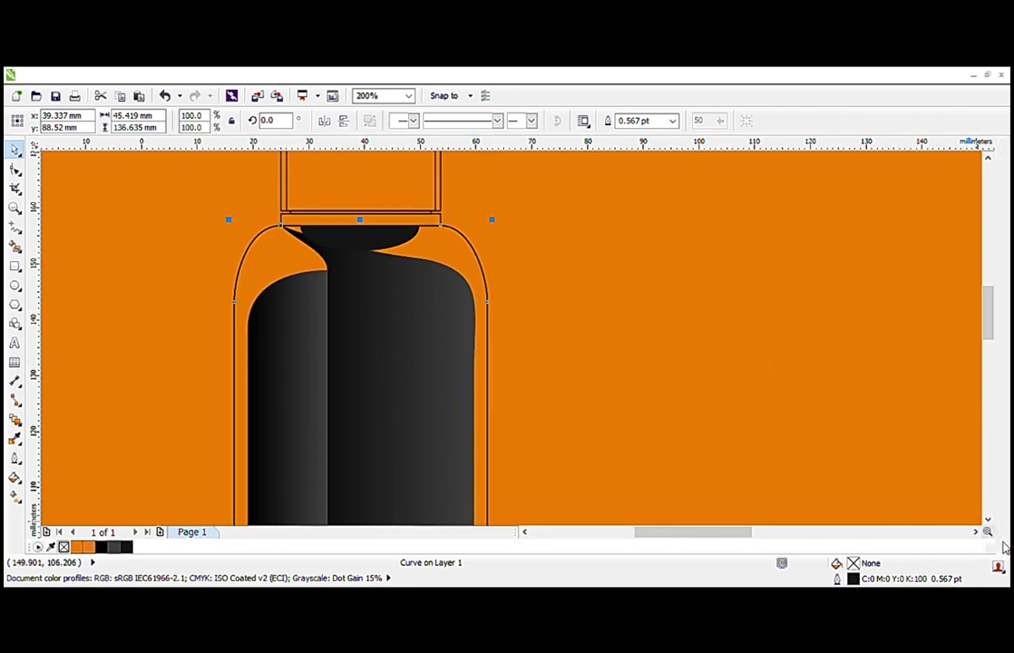
pyautogui.click(1000, 185)
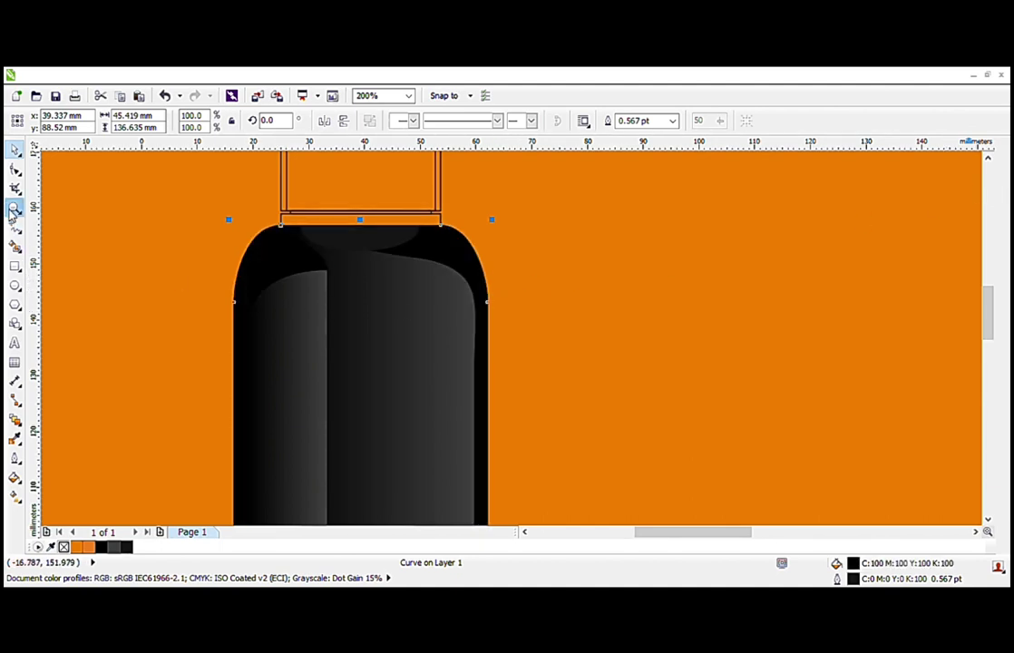
# Step: Examine the unfilled cap and neck strips above the black body
pyautogui.click(15, 208)
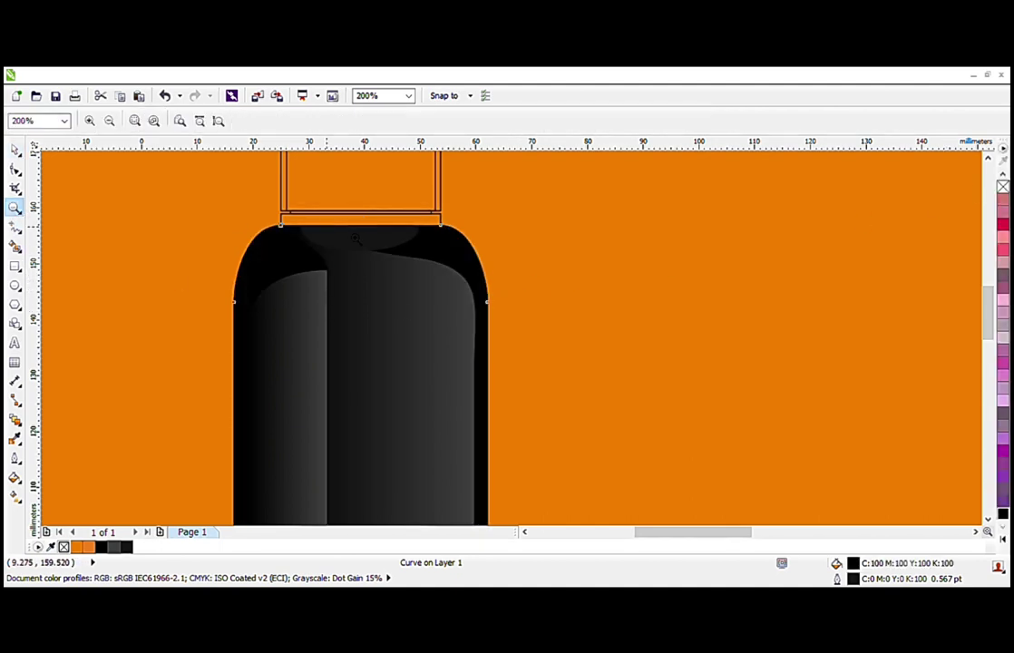
pyautogui.rightClick(318, 309)
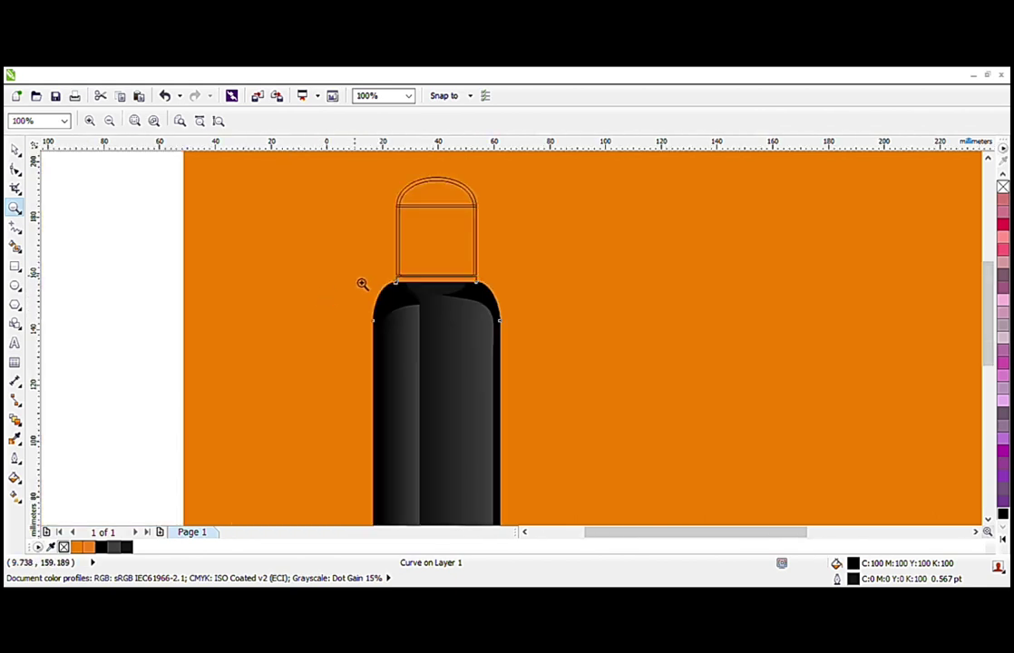
pyautogui.moveTo(346, 340); pyautogui.dragTo(553, 239)
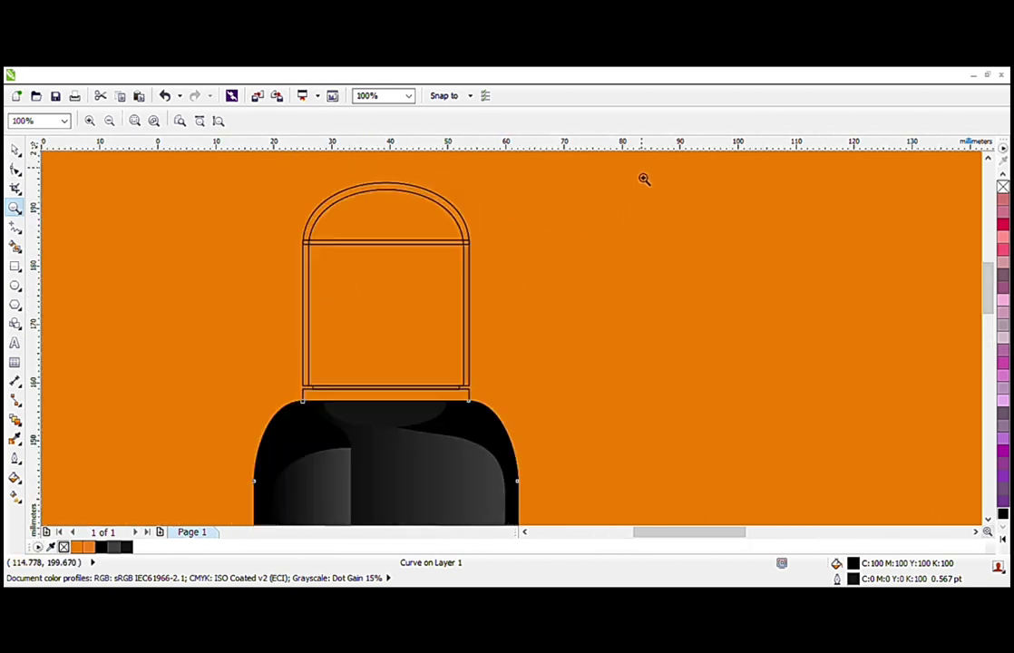
pyautogui.press('space')
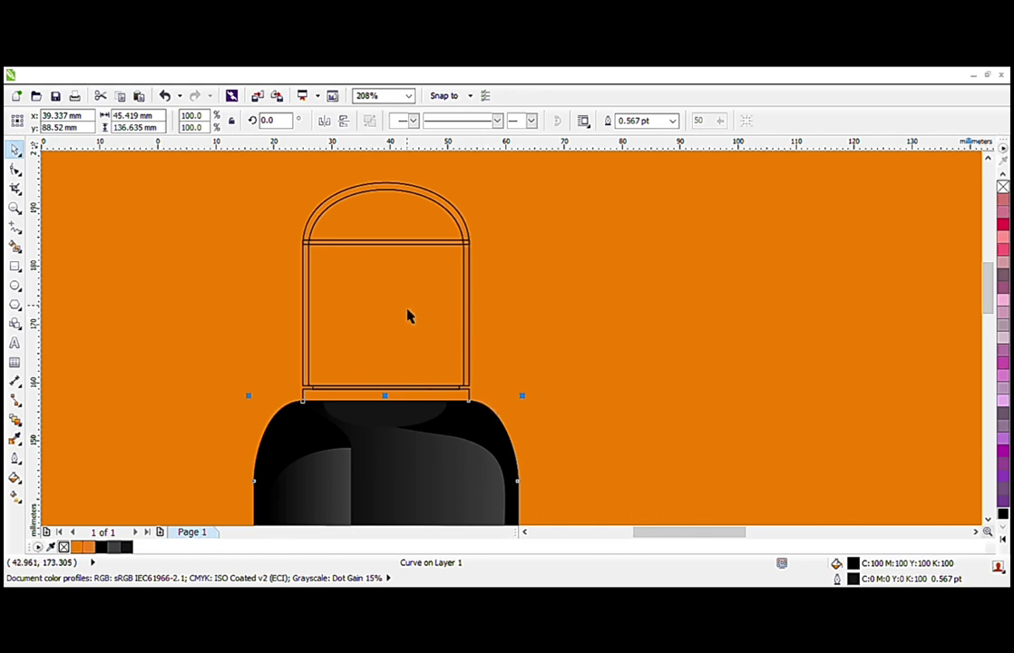
pyautogui.click(570, 423)
pyautogui.click(487, 428)
pyautogui.scroll(2, 250, 396)
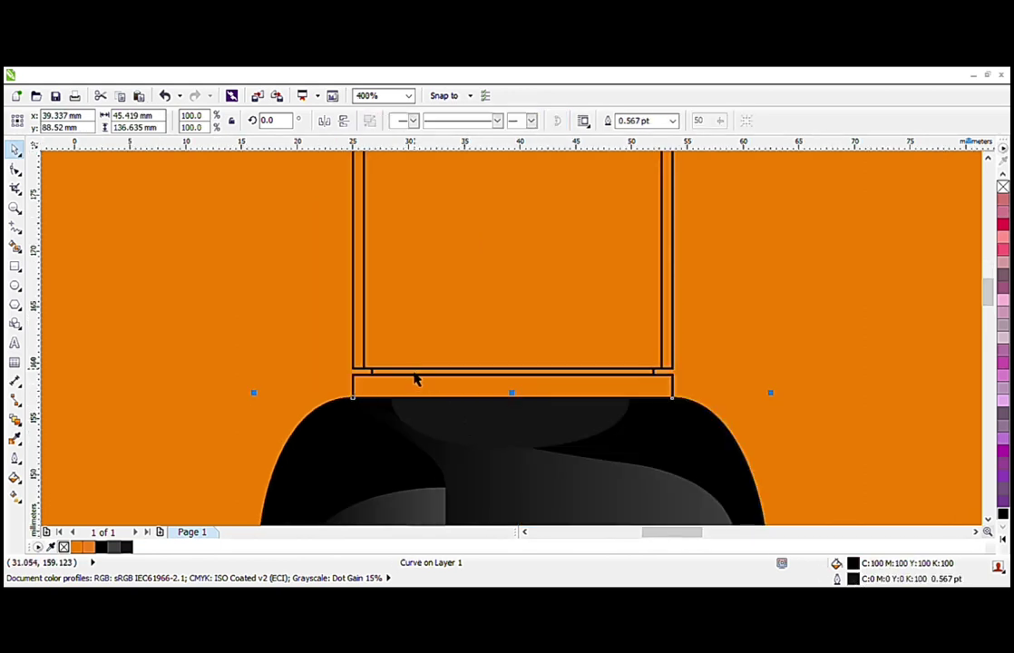
# Step: Fill the curved base strip under the body with the body's rich black C:100 M:100 Y:100 K:100
pyautogui.scroll(-4, 413, 377)
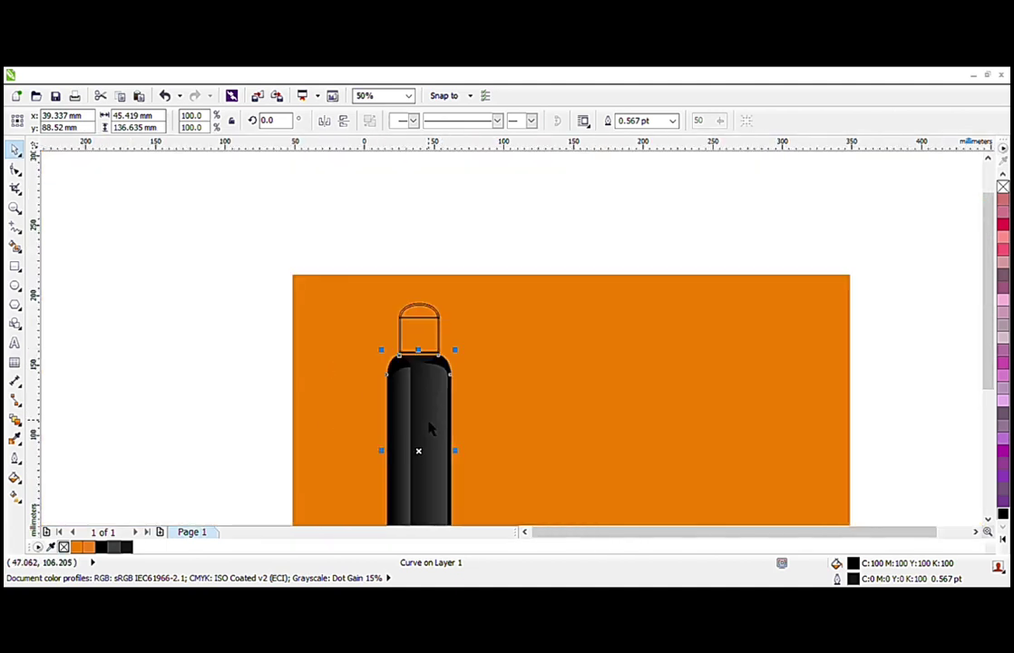
pyautogui.scroll(-2, 428, 440)
pyautogui.scroll(4, 421, 408)
pyautogui.scroll(1, 426, 308)
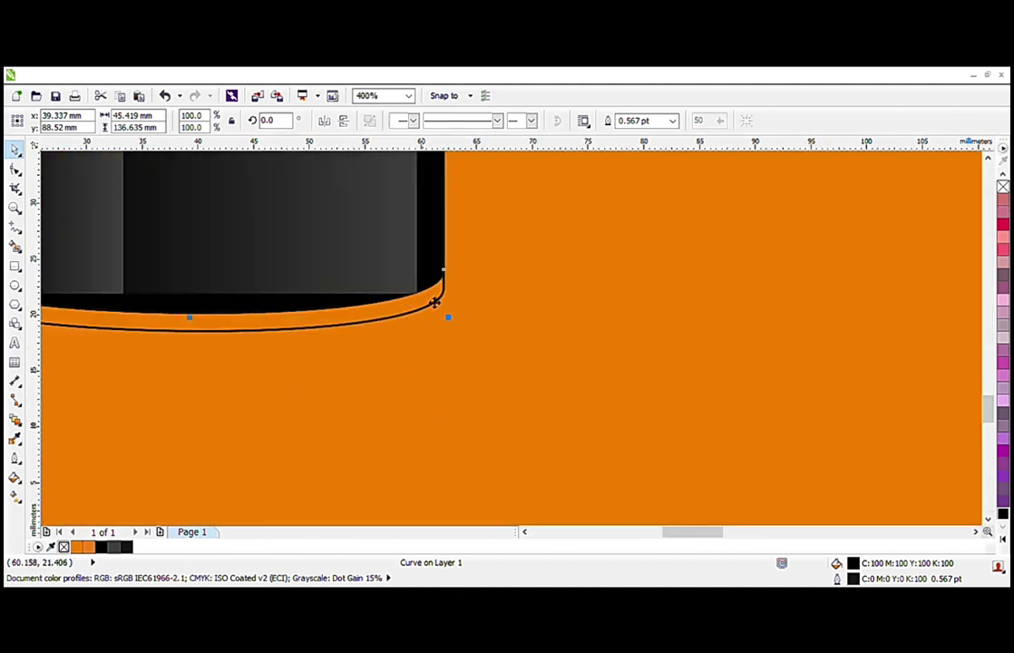
pyautogui.click(446, 268)
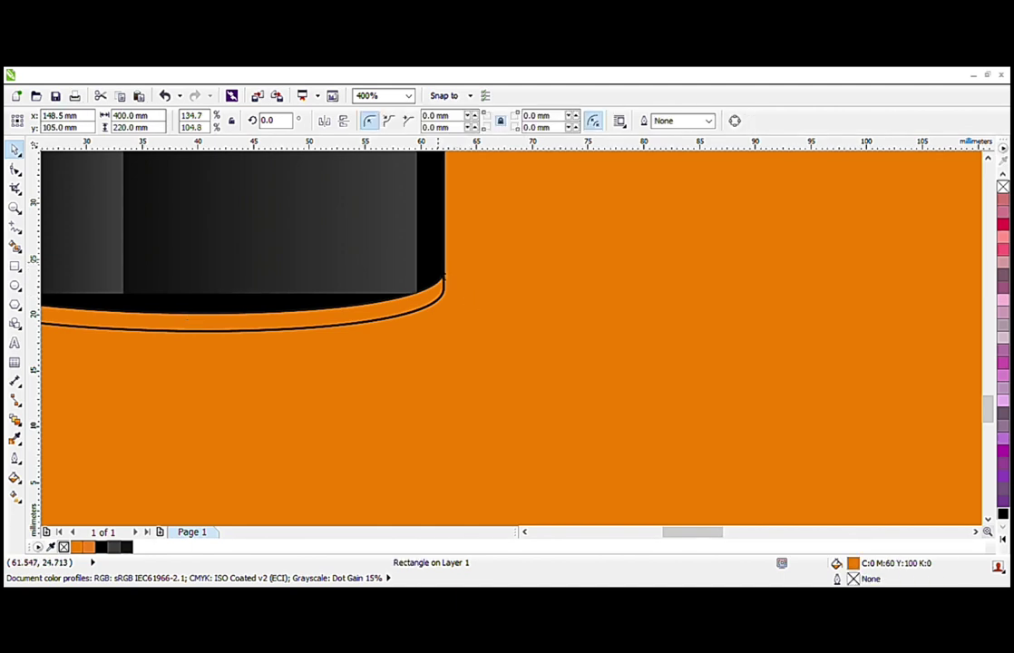
pyautogui.click(439, 264)
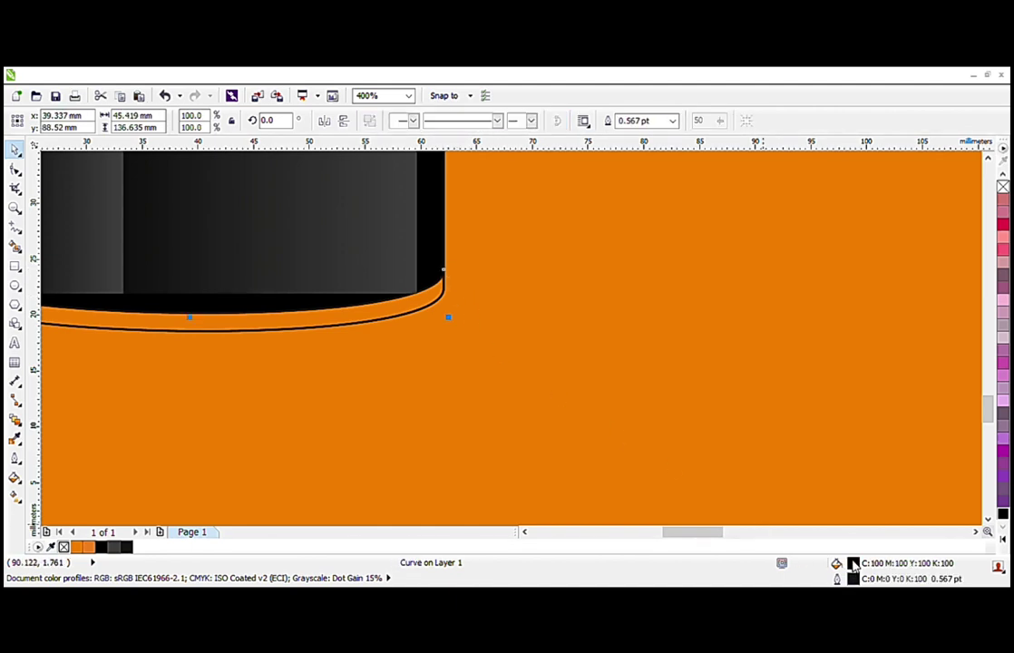
pyautogui.moveTo(853, 565); pyautogui.dragTo(375, 324)
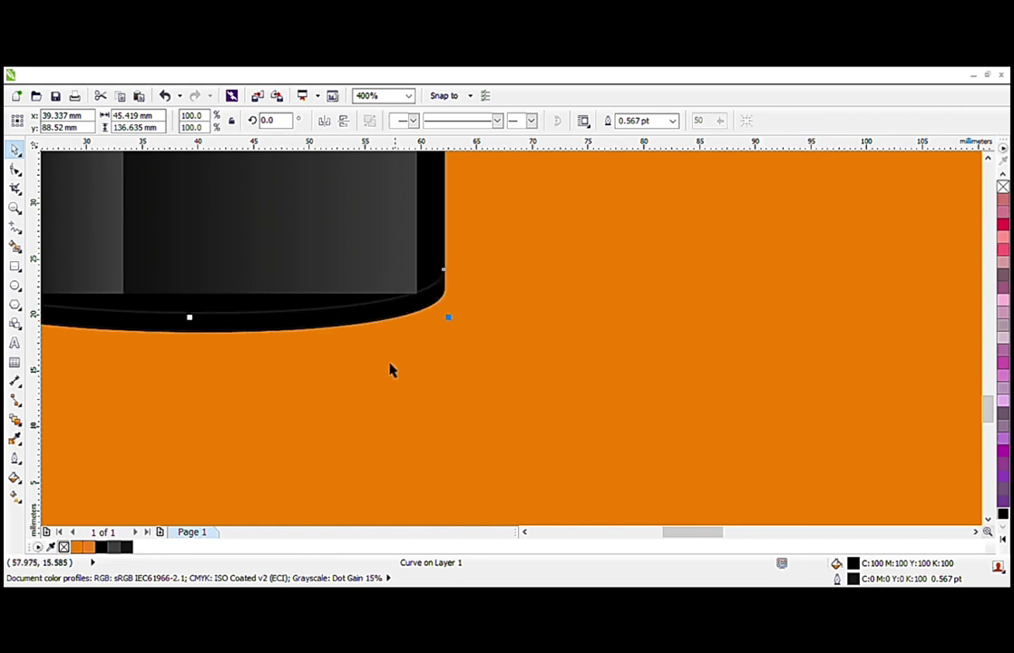
# Step: Duplicate the body's two inner gradient panels onto the empty background beside the bottle and group the copies
pyautogui.click(15, 207)
pyautogui.rightClick(299, 292)
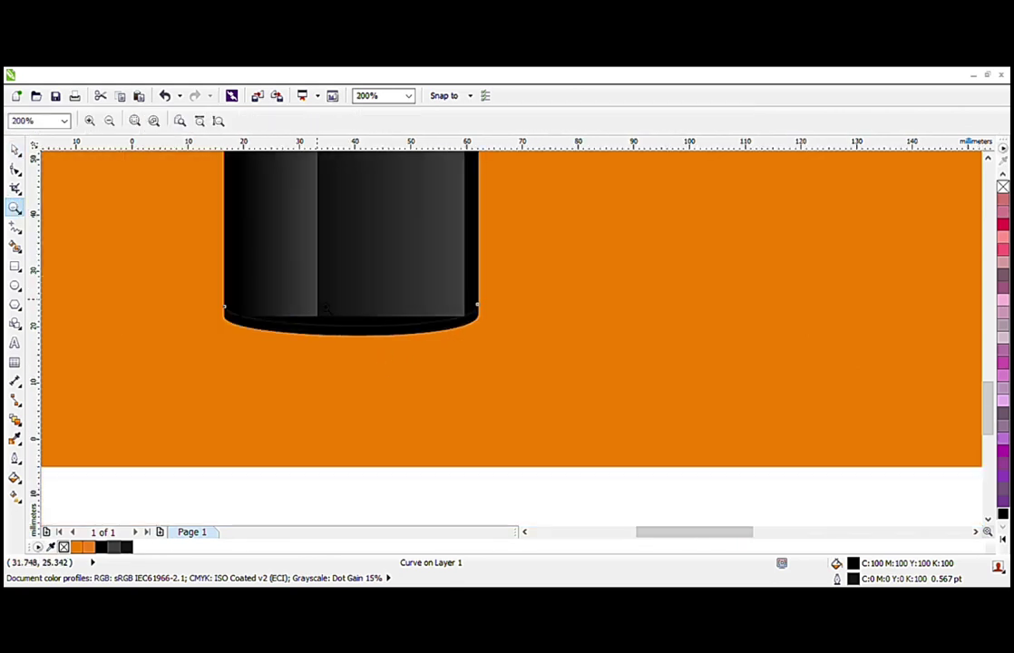
pyautogui.rightClick(281, 280)
pyautogui.rightClick(294, 291)
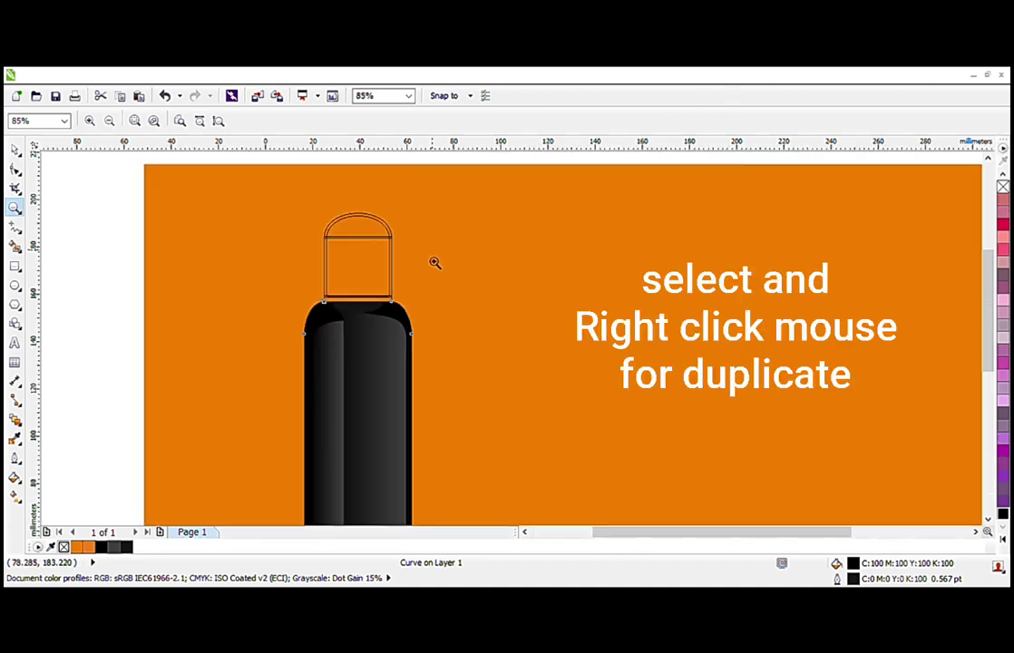
pyautogui.click(357, 366)
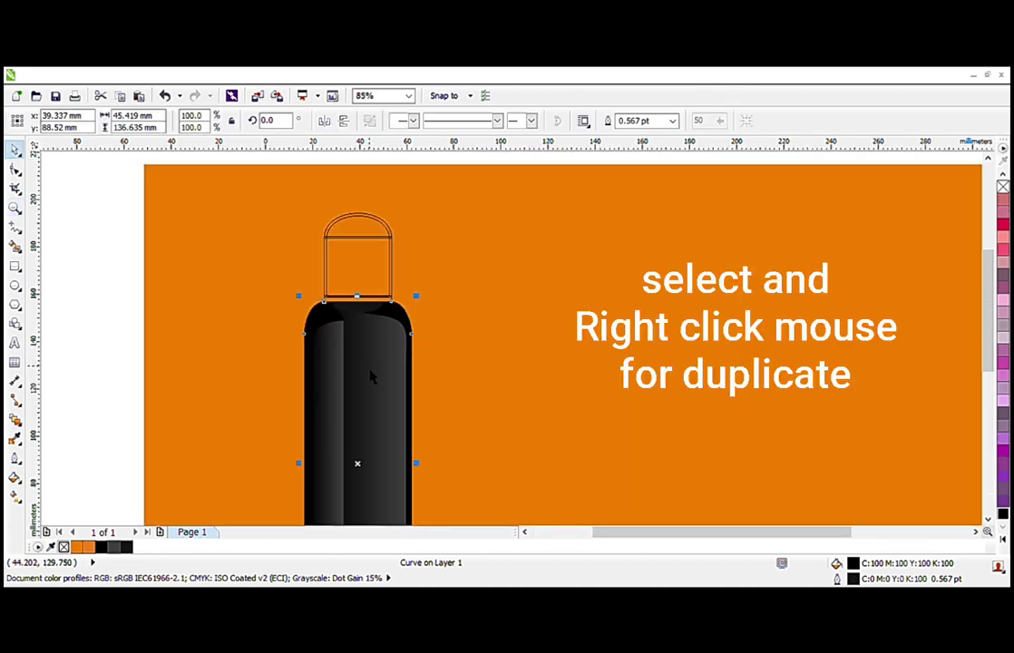
pyautogui.keyDown('shift'); pyautogui.click(332, 384); pyautogui.keyUp('shift')
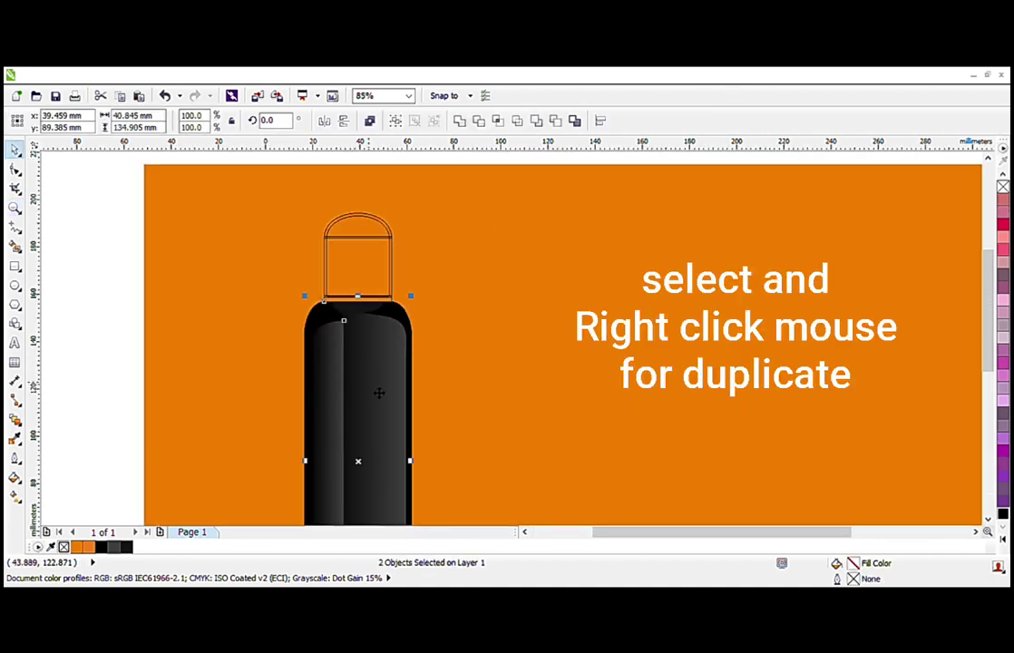
pyautogui.moveTo(371, 385); pyautogui.dragTo(542, 315)
pyautogui.rightClick(543, 315)
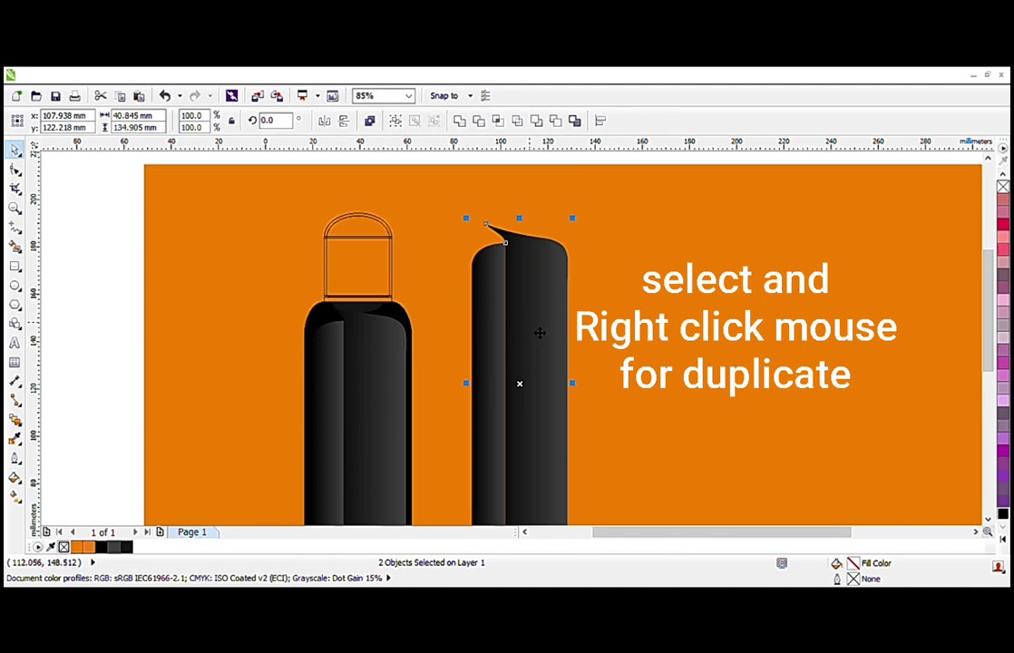
pyautogui.hotkey('ctrl', 'g')
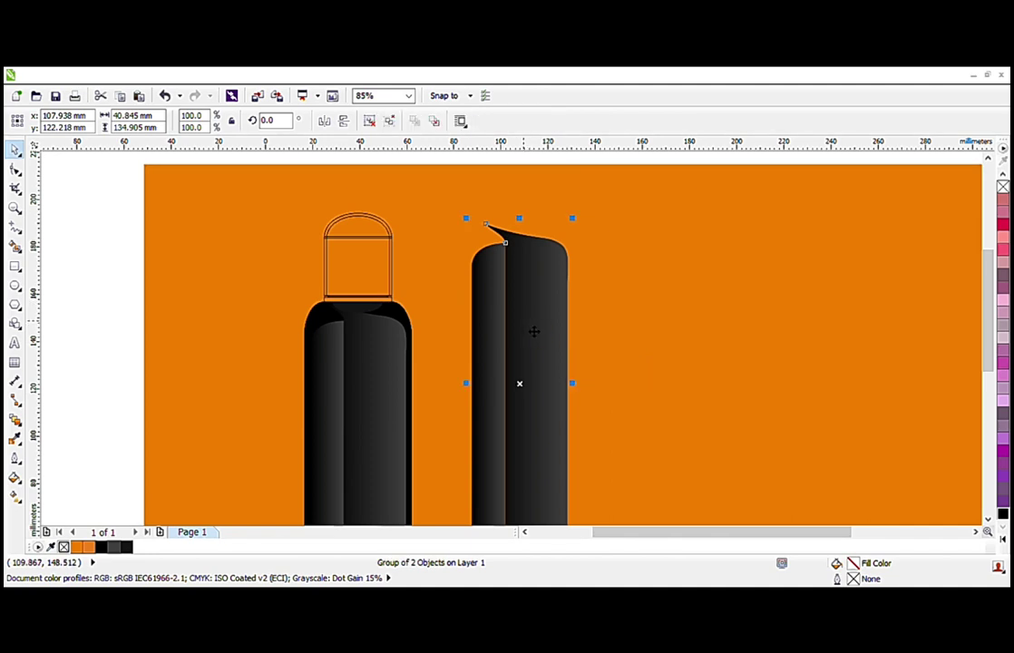
# Step: Duplicate the panel group and PowerClip the new copy inside the inner cap shape
pyautogui.click(14, 207)
pyautogui.moveTo(229, 195); pyautogui.dragTo(624, 367)
pyautogui.press('space')
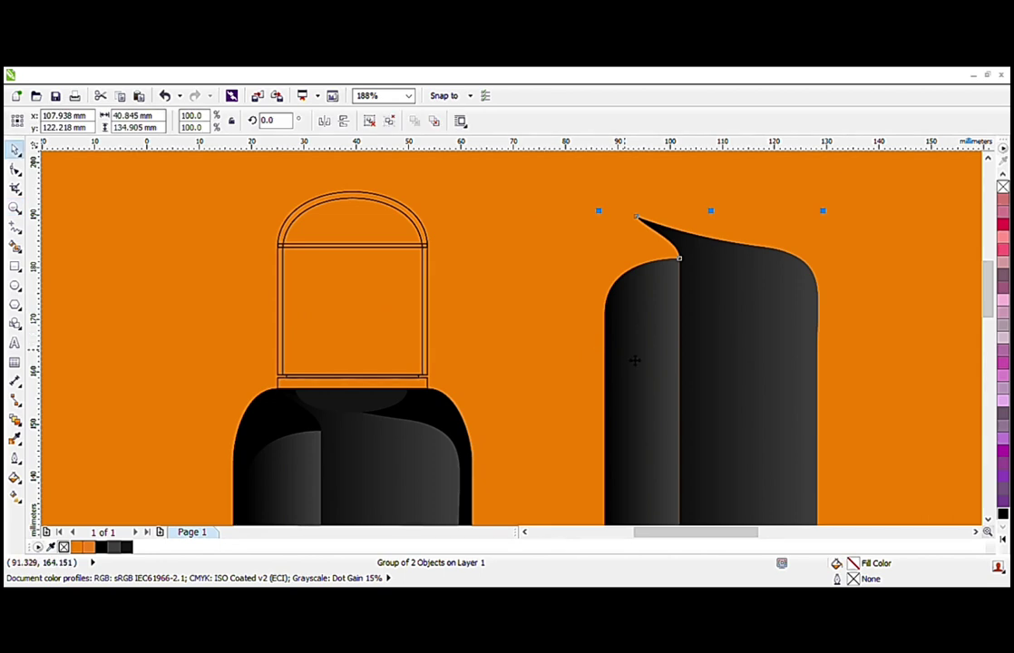
pyautogui.click(372, 302)
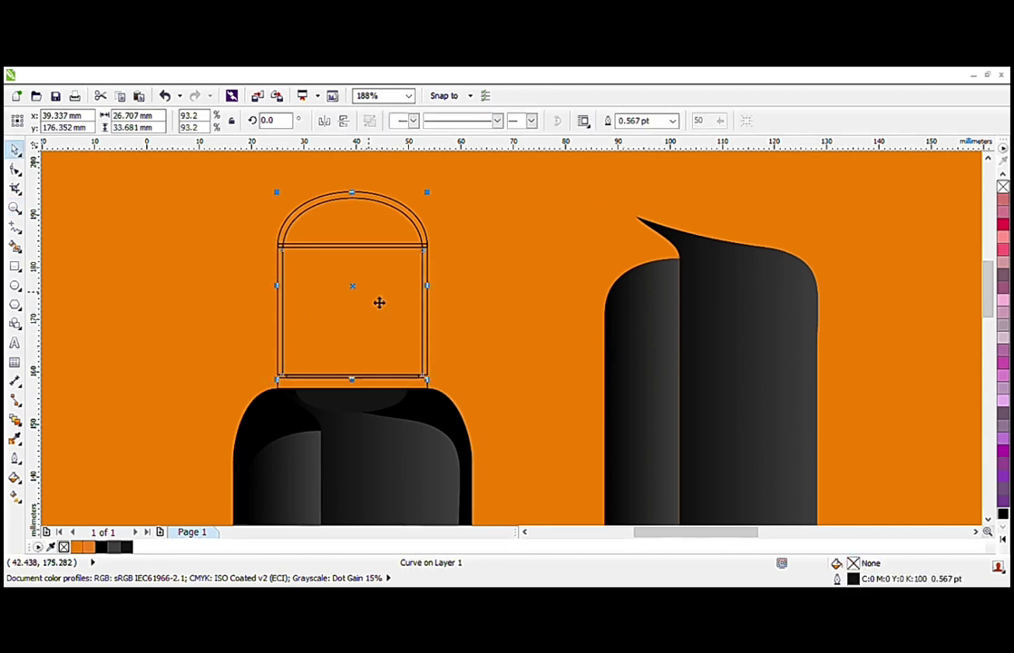
pyautogui.click(651, 356)
pyautogui.moveTo(651, 357); pyautogui.dragTo(572, 353)
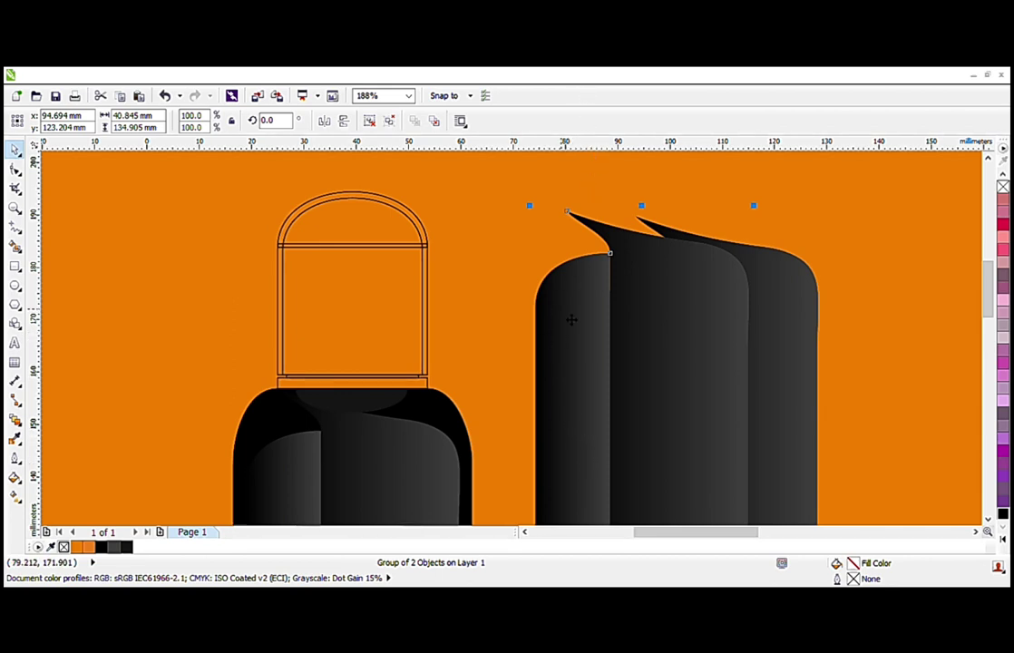
pyautogui.scroll(-3, 573, 330)
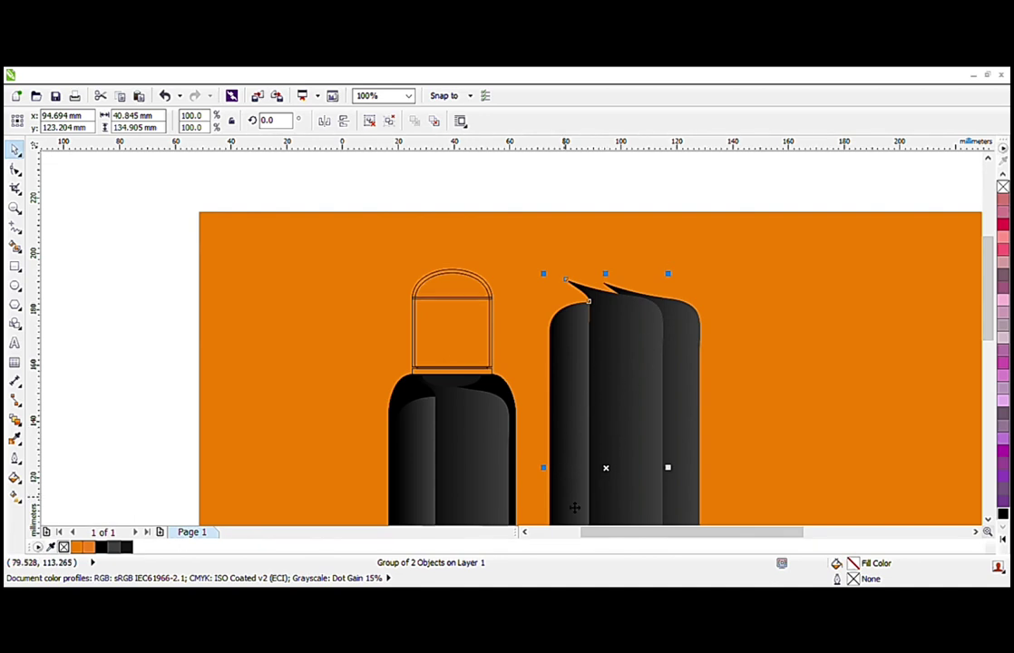
pyautogui.click(605, 138)
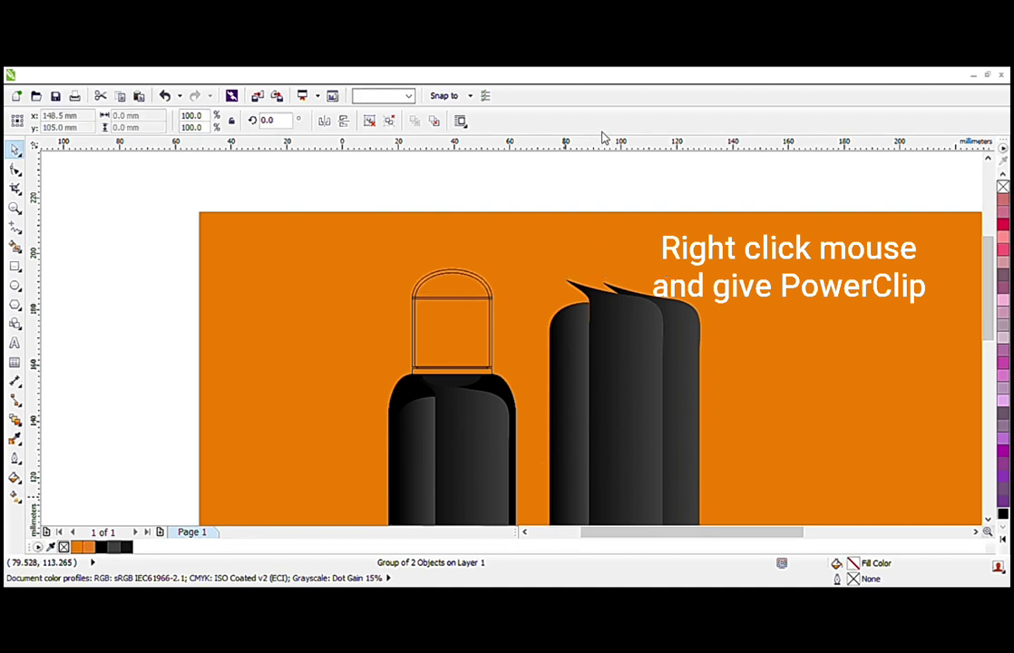
pyautogui.click(447, 326)
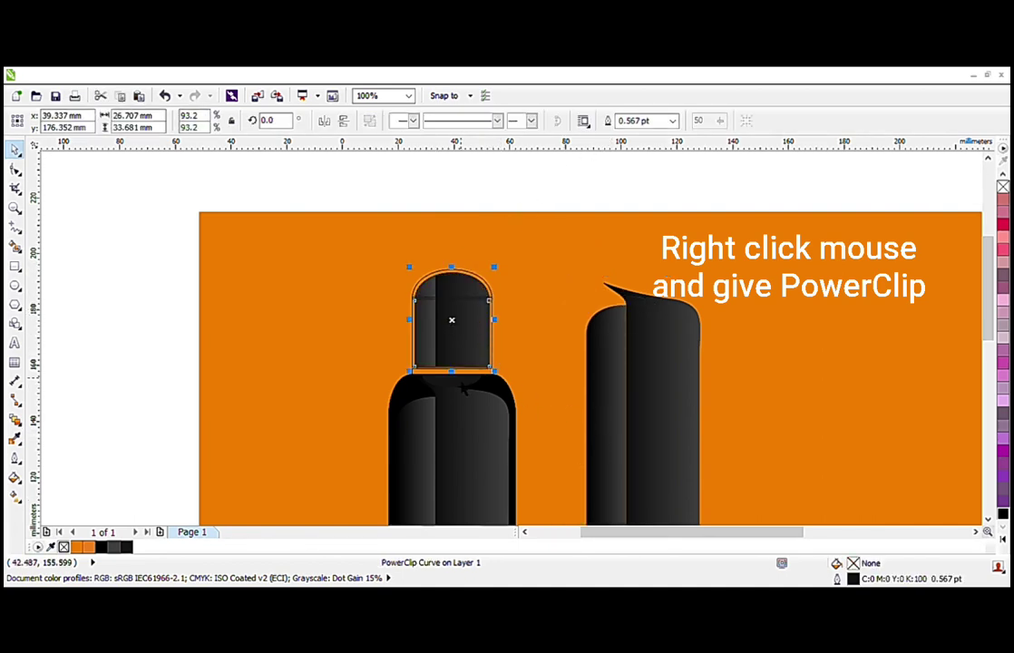
# Step: PowerClip the remaining panel group inside the neck rectangle directly above the body
pyautogui.scroll(2, 461, 374)
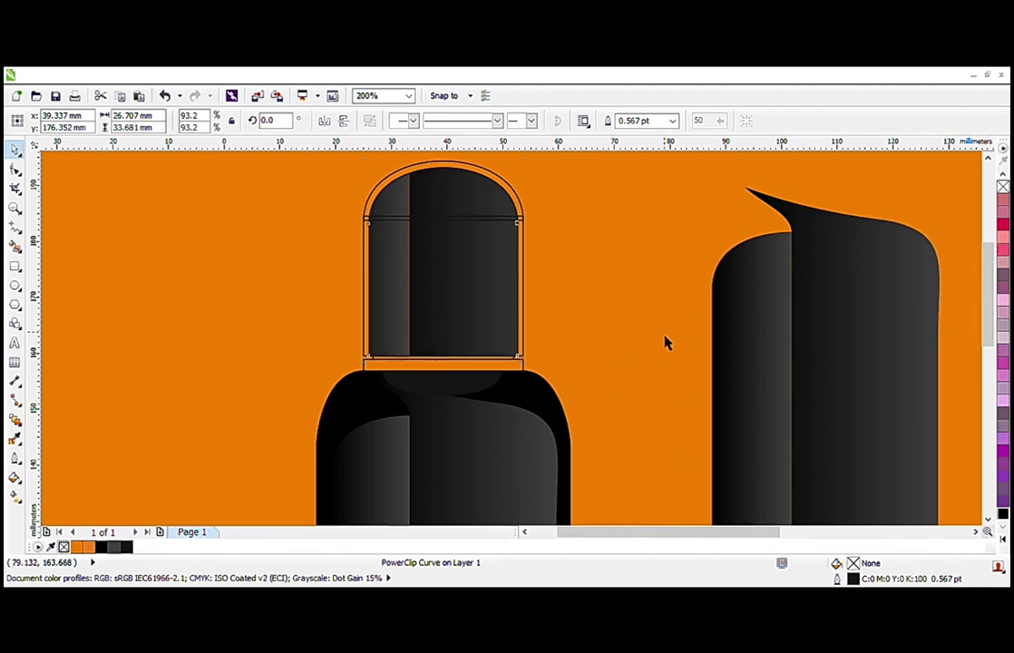
pyautogui.scroll(-2, 666, 338)
pyautogui.scroll(-1, 718, 434)
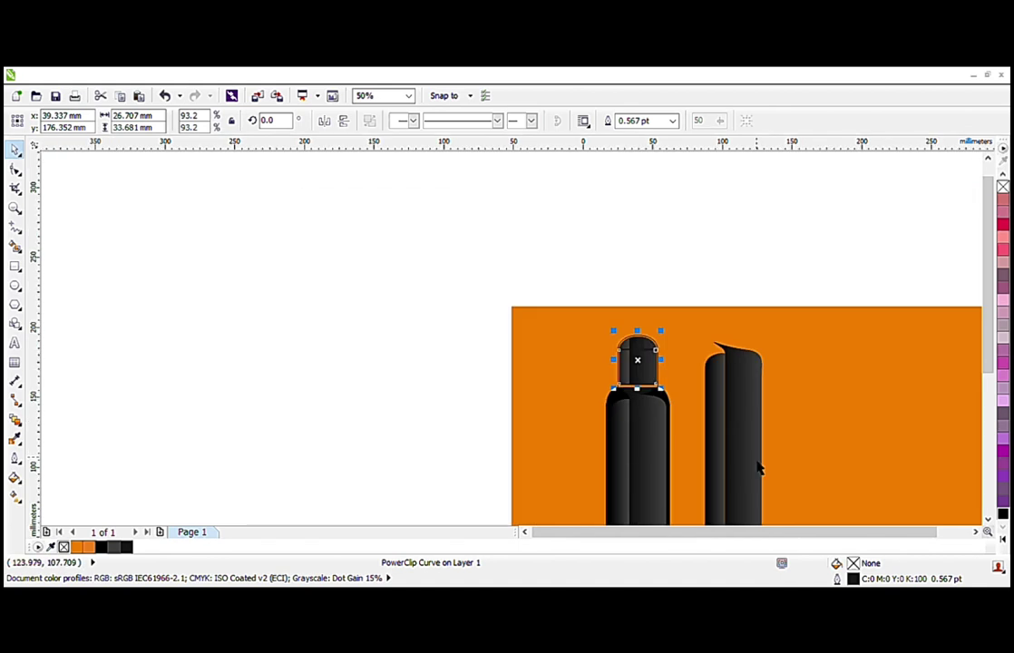
pyautogui.click(760, 472)
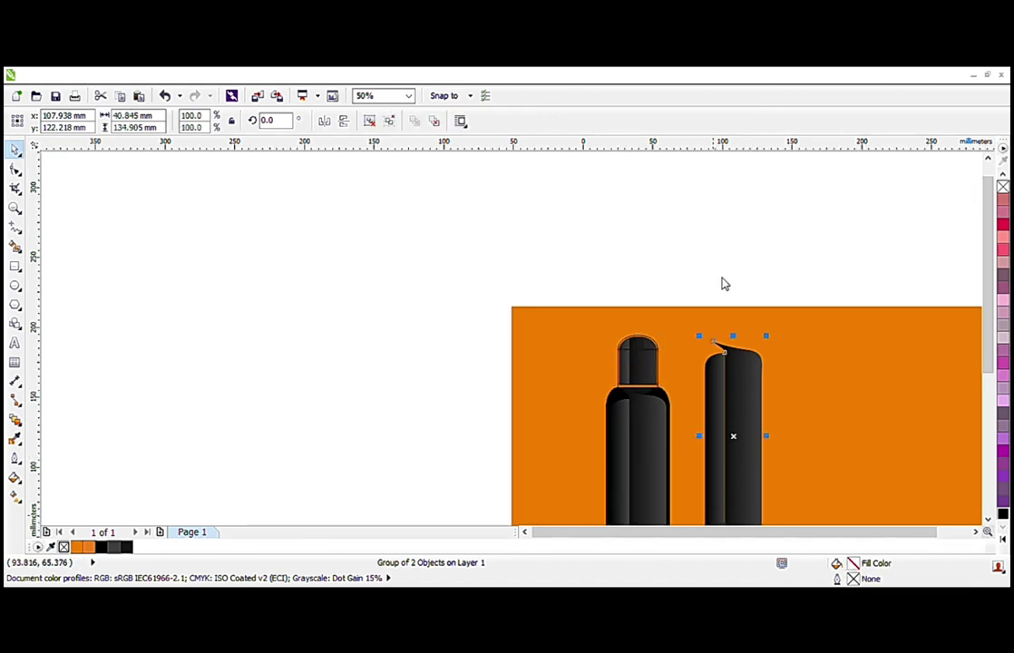
pyautogui.click(707, 241)
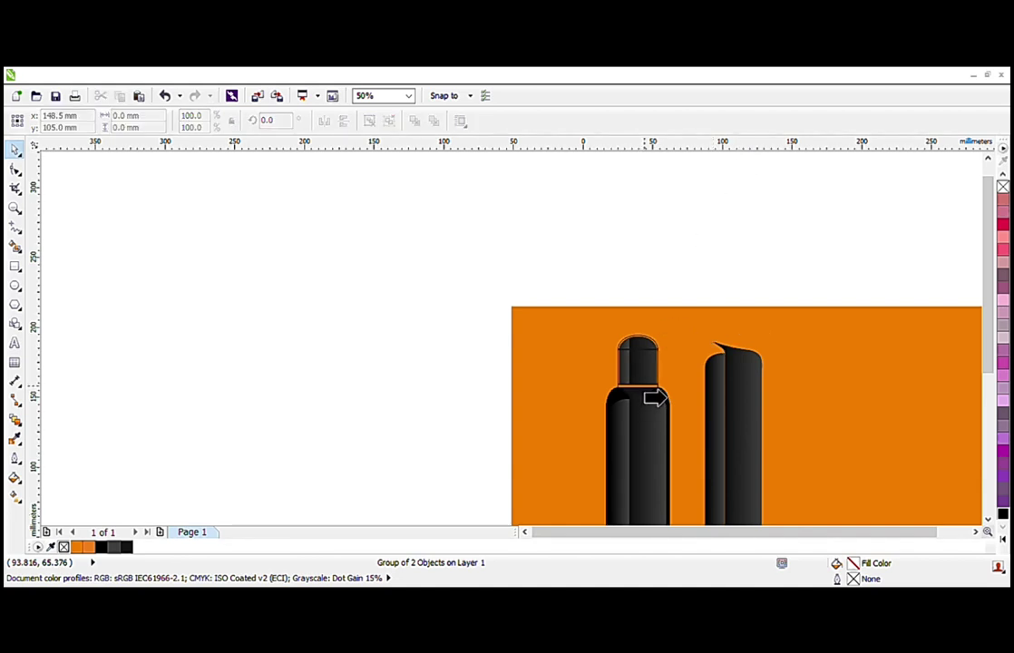
pyautogui.keyDown('ctrl'); pyautogui.click(652, 398); pyautogui.keyUp('ctrl')
pyautogui.scroll(2, 653, 397)
pyautogui.scroll(1, 655, 396)
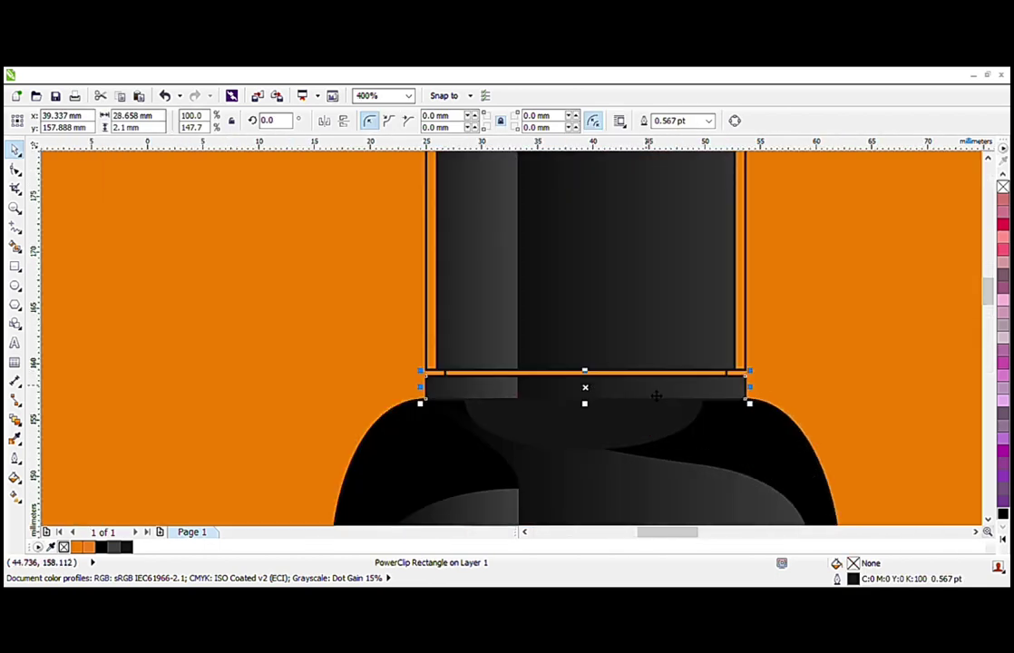
# Step: Fill the outer cap shape and the thin strip below it with the body's rich black C:100 M:100 Y:100 K:100
pyautogui.scroll(1, 653, 391)
pyautogui.scroll(-2, 476, 379)
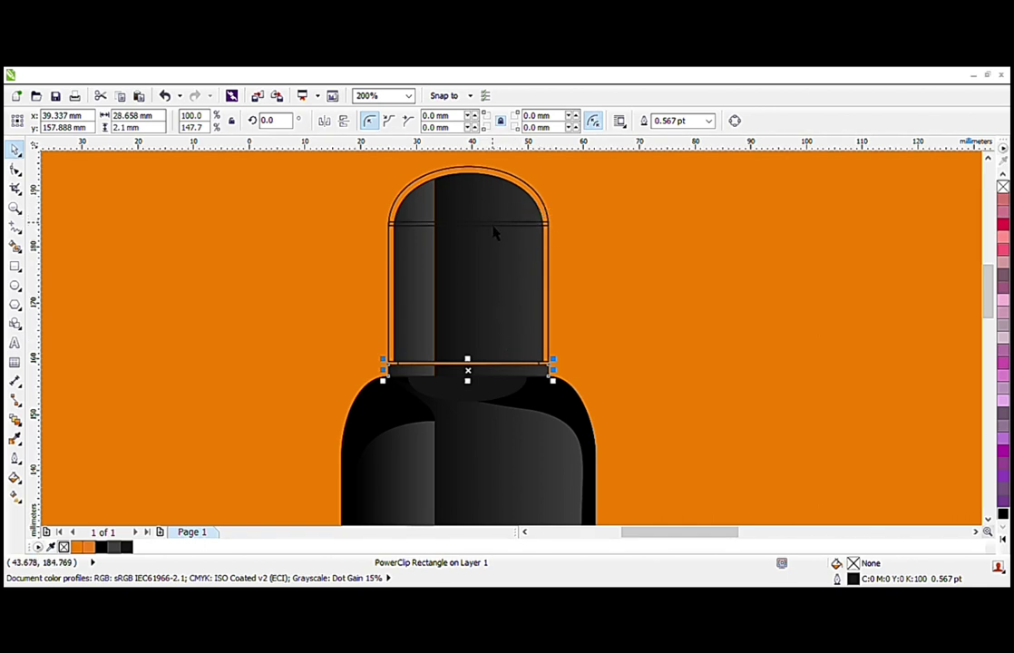
pyautogui.scroll(-1, 492, 237)
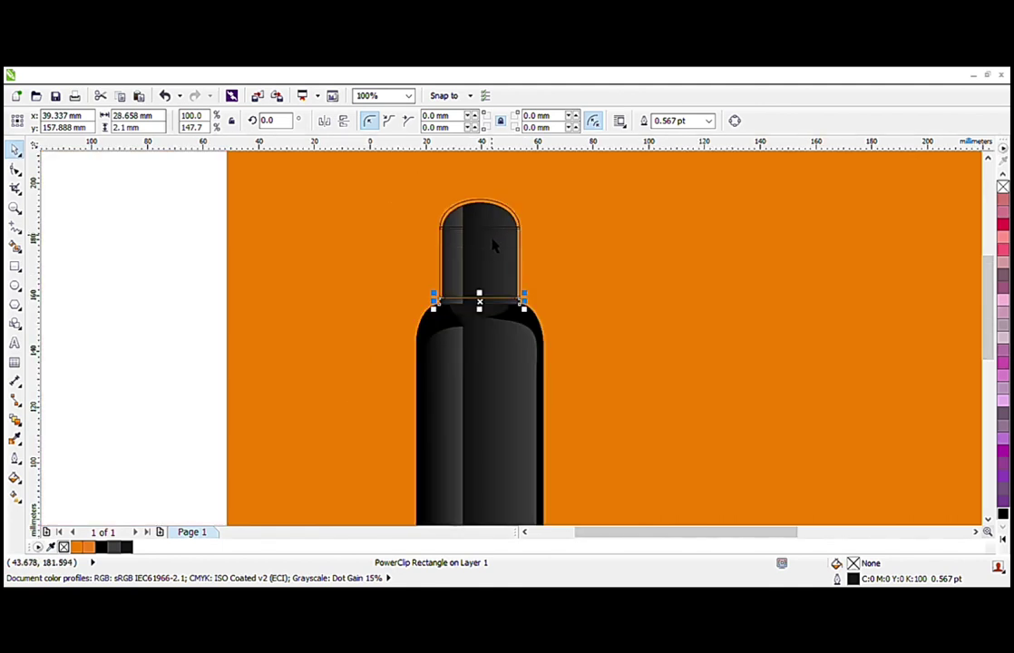
pyautogui.scroll(-1, 493, 243)
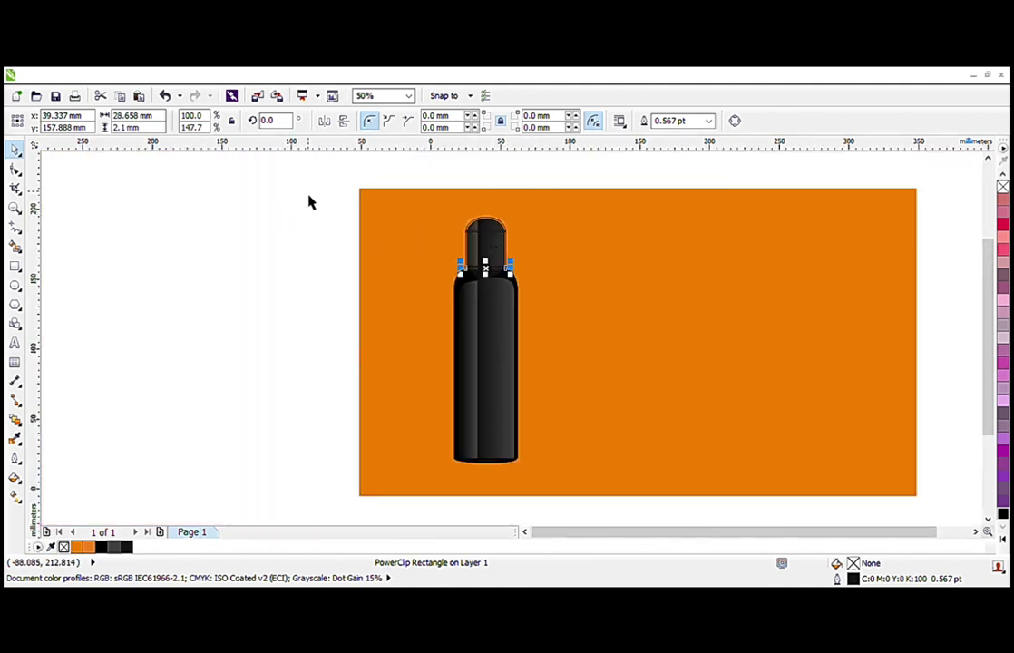
pyautogui.scroll(2, 518, 233)
pyautogui.click(427, 405)
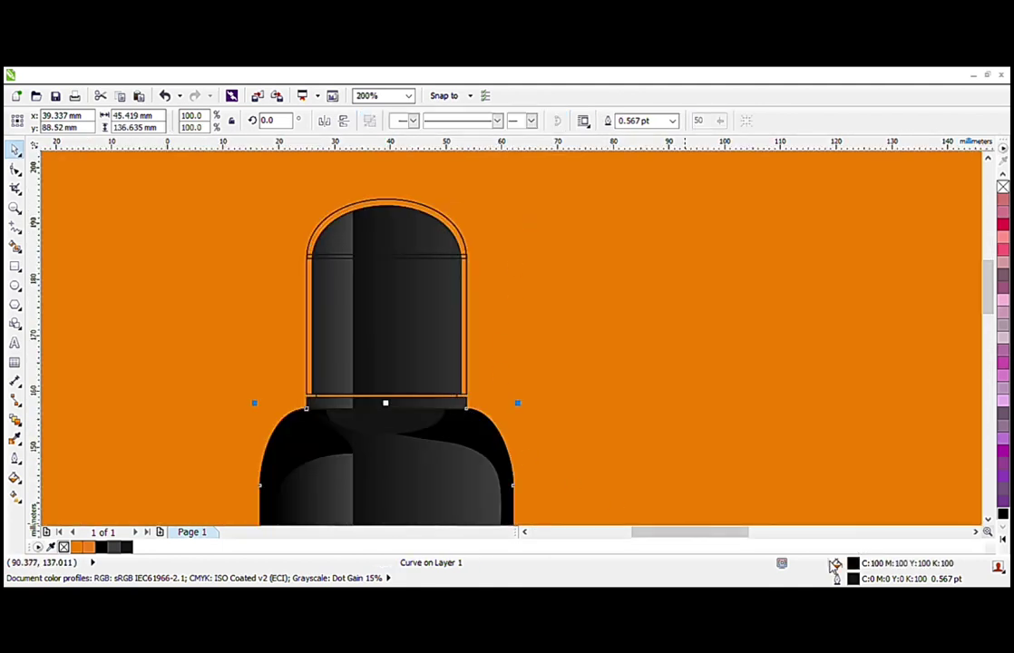
pyautogui.scroll(1, 240, 413)
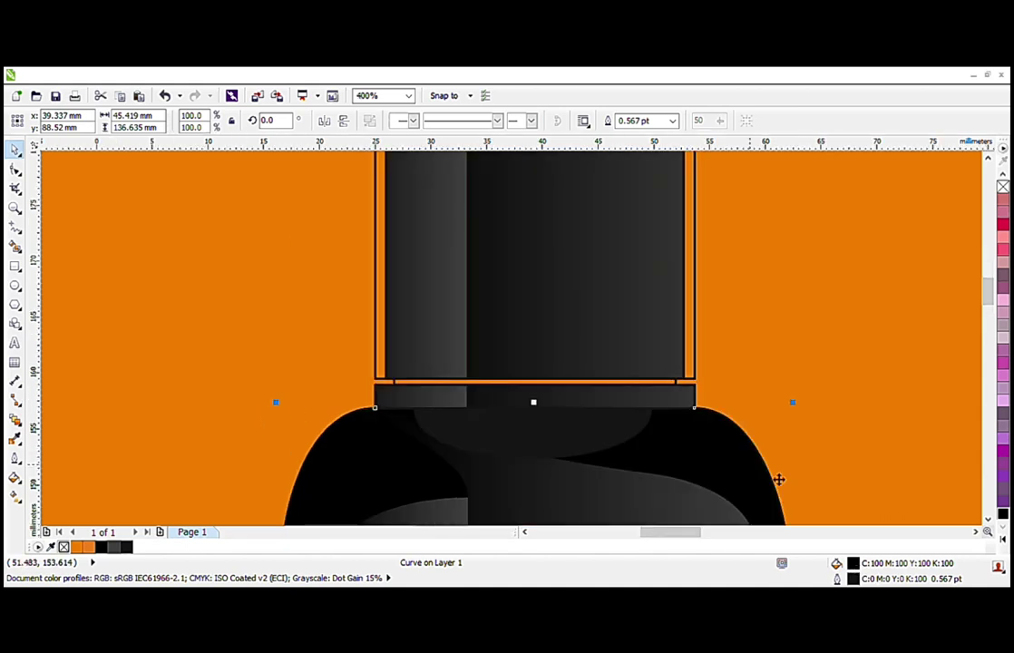
pyautogui.click(390, 381)
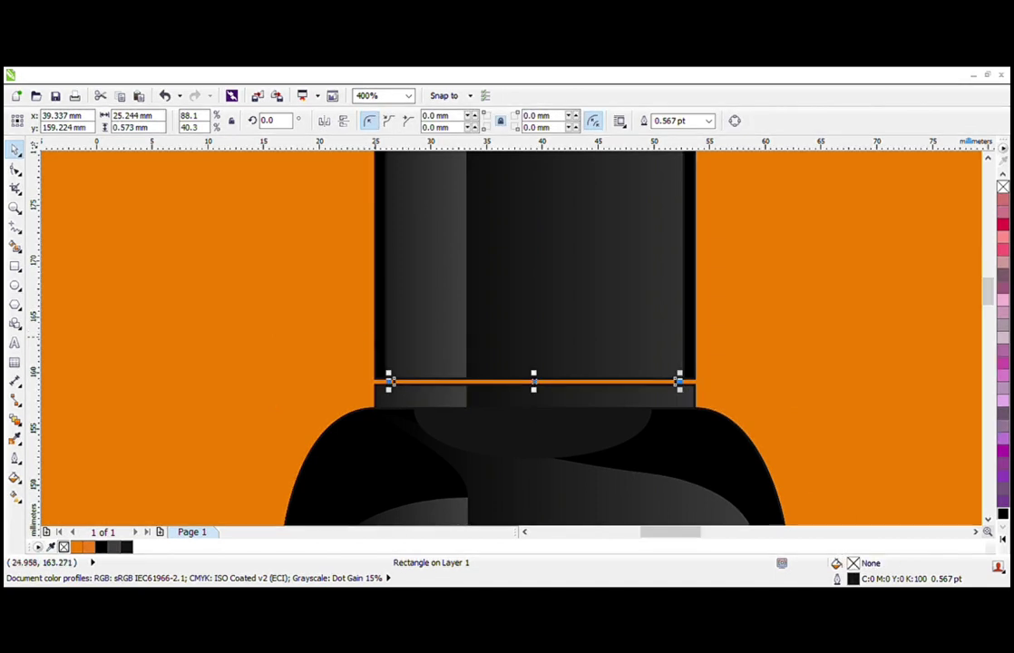
pyautogui.click(381, 337)
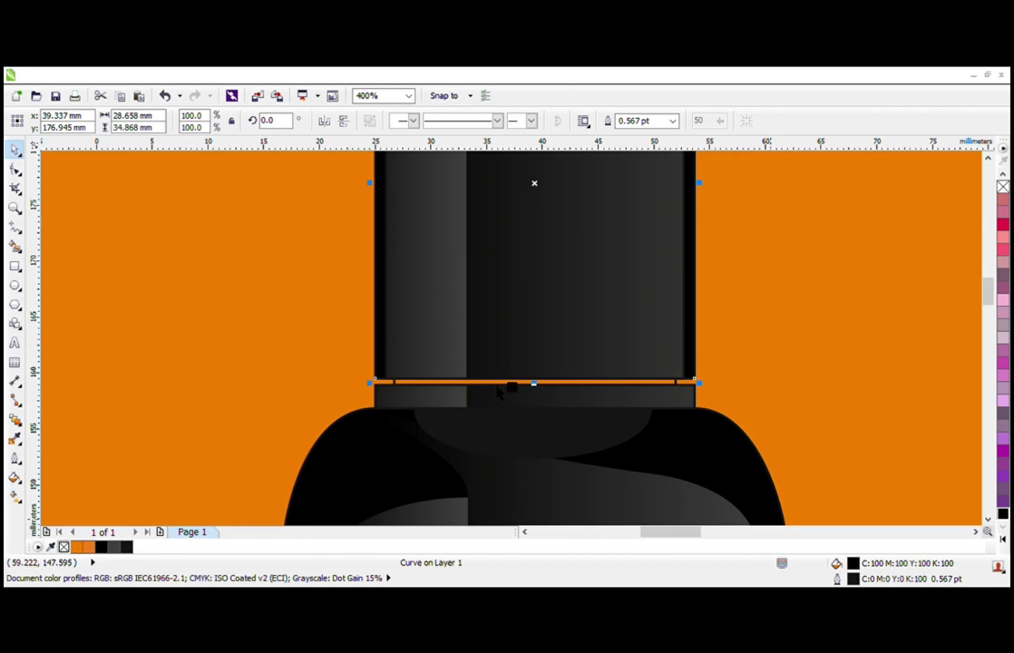
pyautogui.moveTo(496, 387); pyautogui.dragTo(498, 385)
pyautogui.click(497, 421)
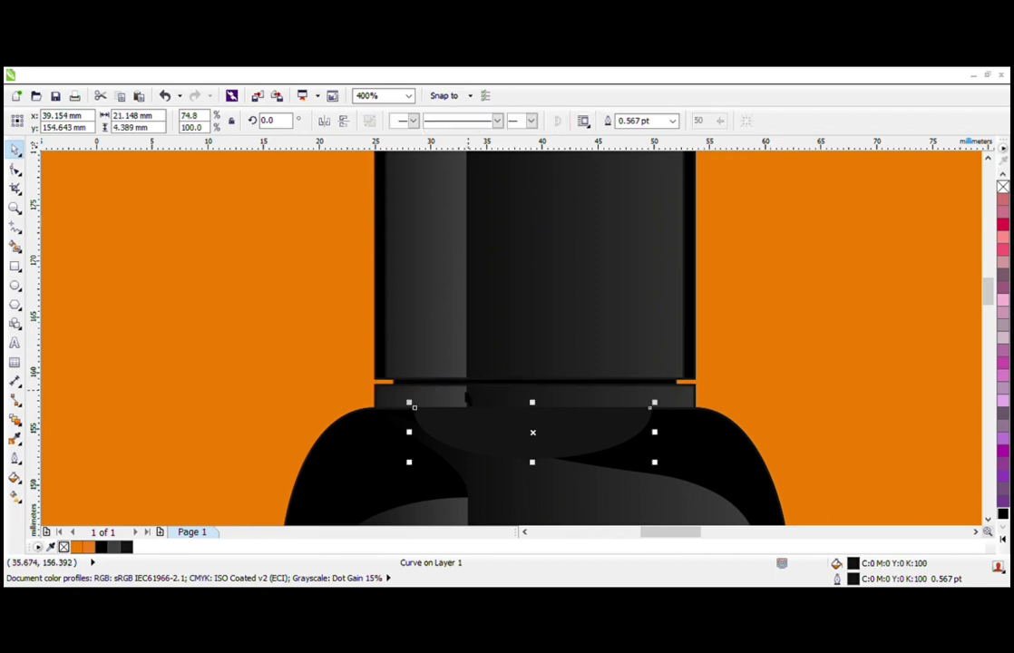
# Step: Deselect everything and examine the filled bottle as a whole, including the cap and neck
pyautogui.scroll(-1, 467, 399)
pyautogui.scroll(-1, 441, 299)
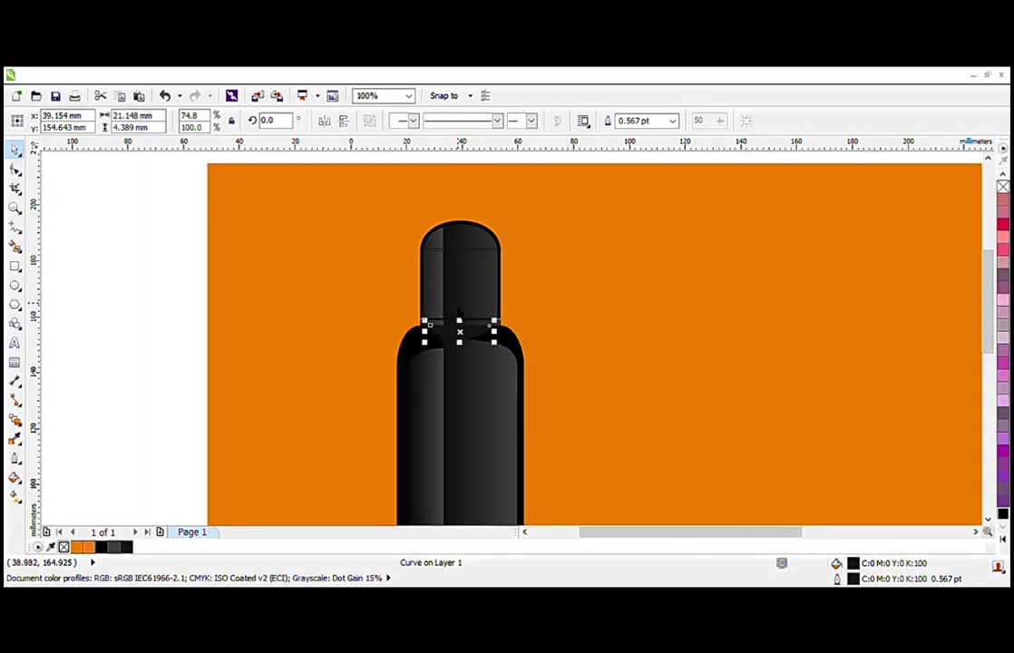
pyautogui.scroll(-1, 459, 311)
pyautogui.click(292, 348)
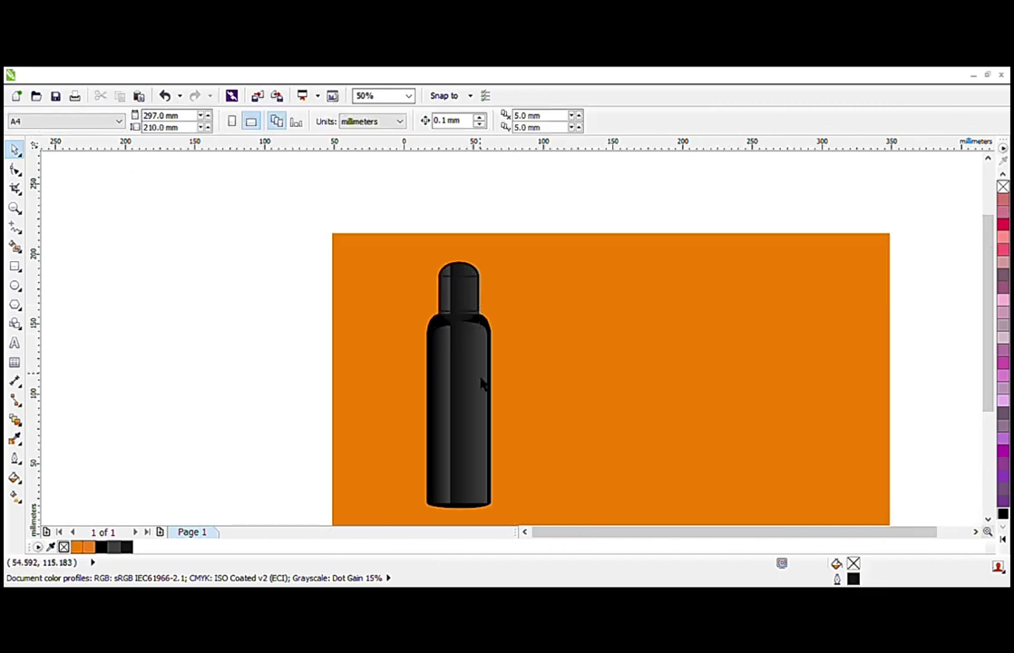
pyautogui.scroll(1, 478, 300)
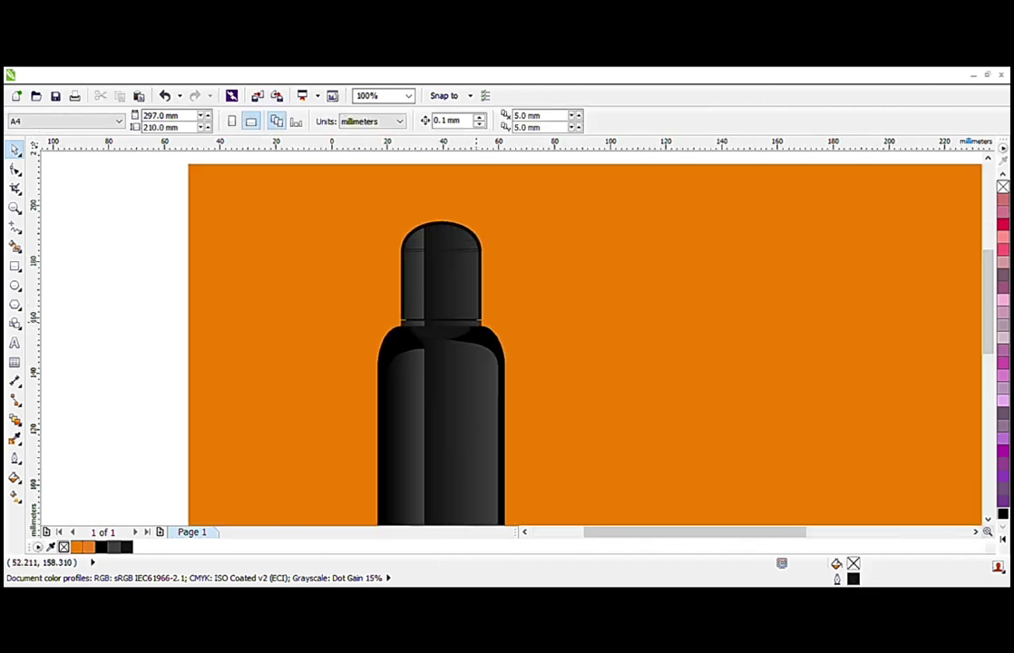
pyautogui.scroll(1, 478, 321)
pyautogui.scroll(-1, 478, 323)
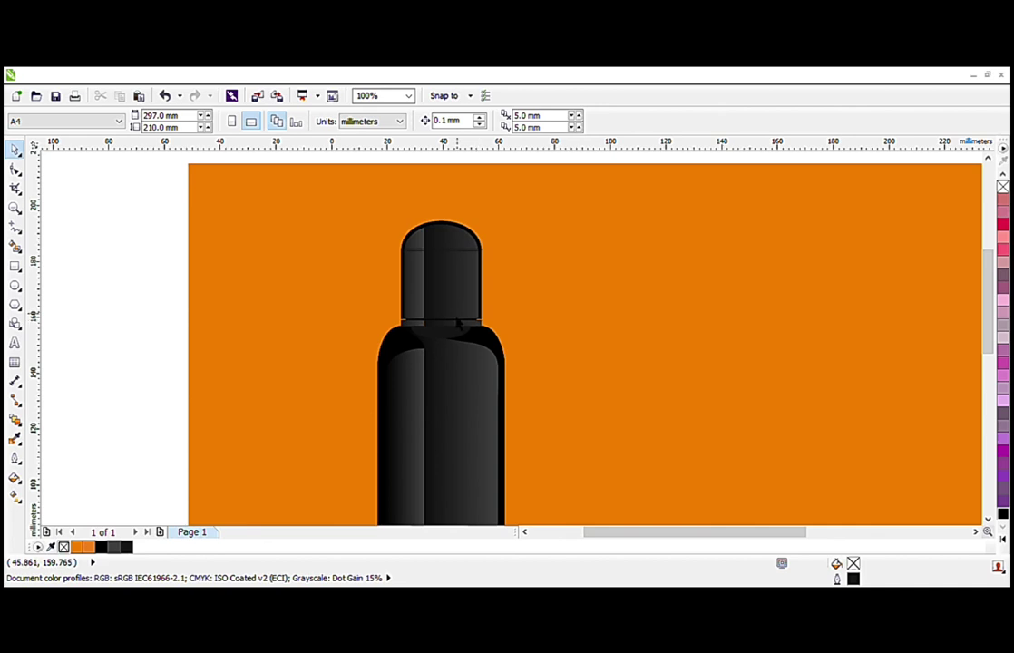
# Step: Examine the cap's outer edge, the band across it and the joint between cap and neck up close
pyautogui.scroll(1, 483, 253)
pyautogui.scroll(2, 523, 254)
pyautogui.click(540, 272)
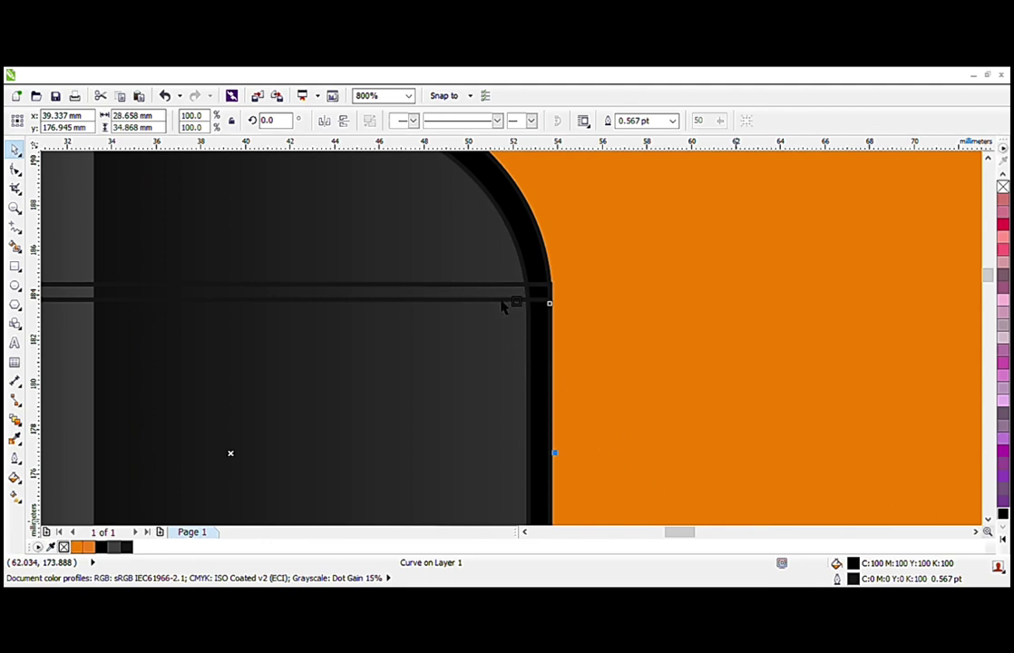
pyautogui.press('F10')
pyautogui.scroll(-4, 463, 299)
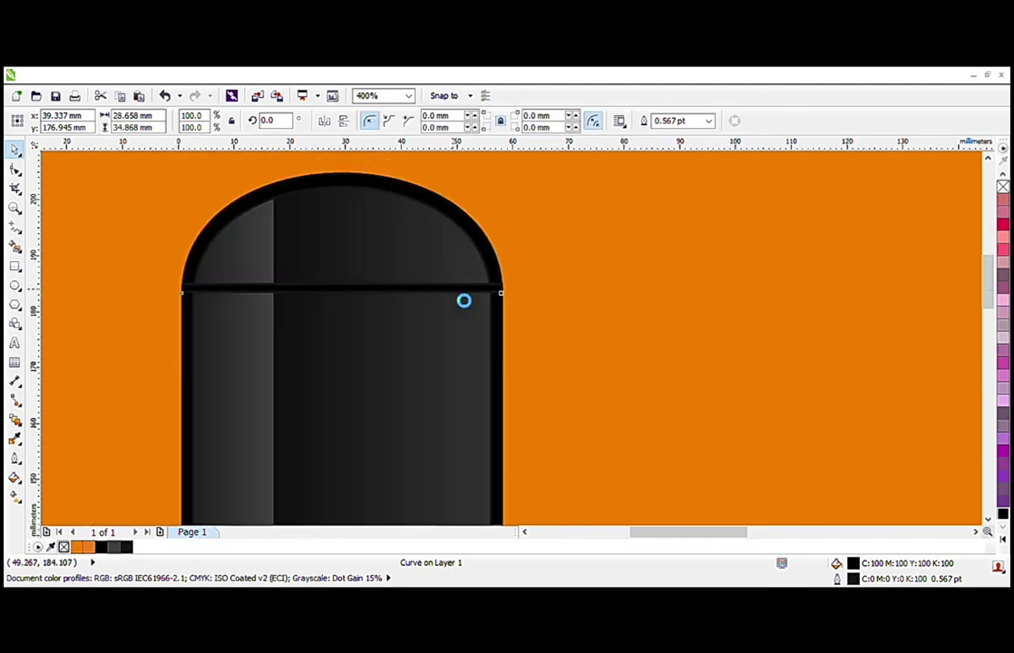
pyautogui.press('space')
pyautogui.click(442, 335)
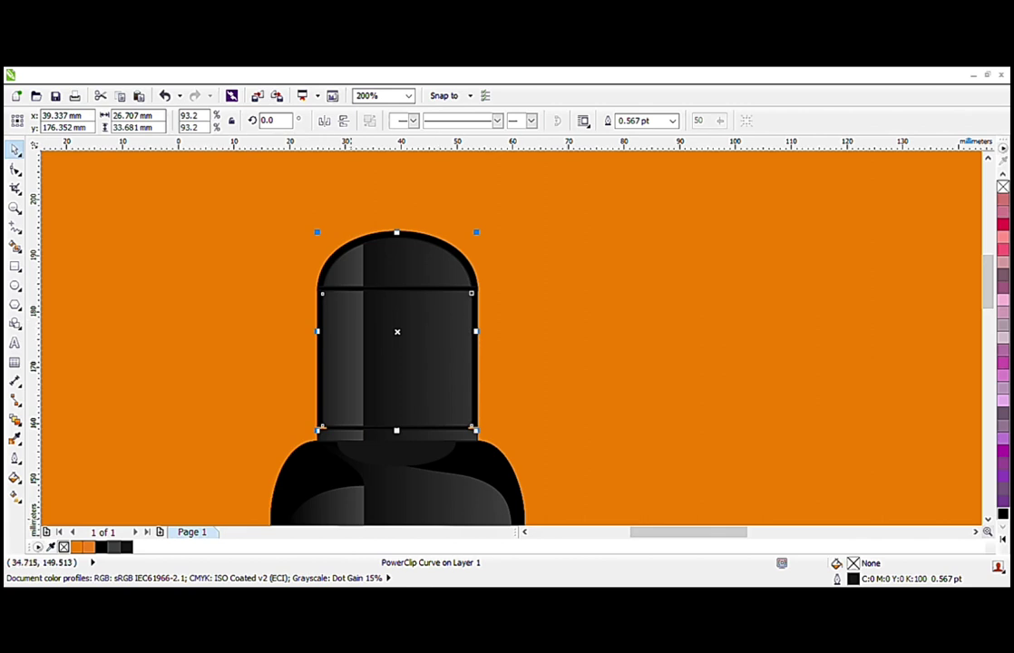
pyautogui.scroll(-2, 473, 345)
pyautogui.scroll(4, 430, 373)
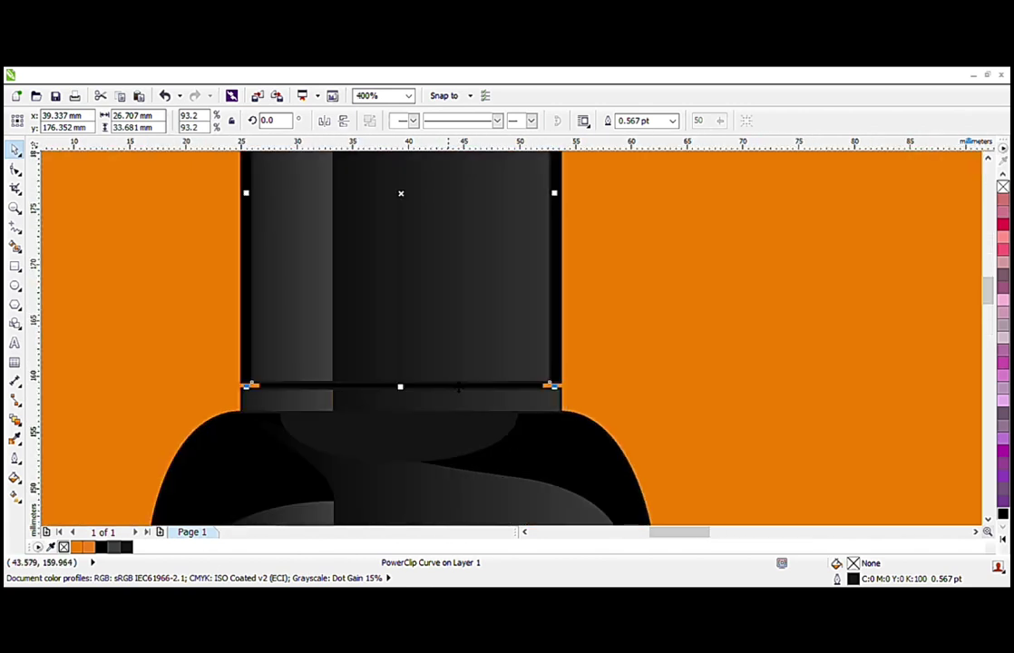
pyautogui.scroll(-2, 424, 351)
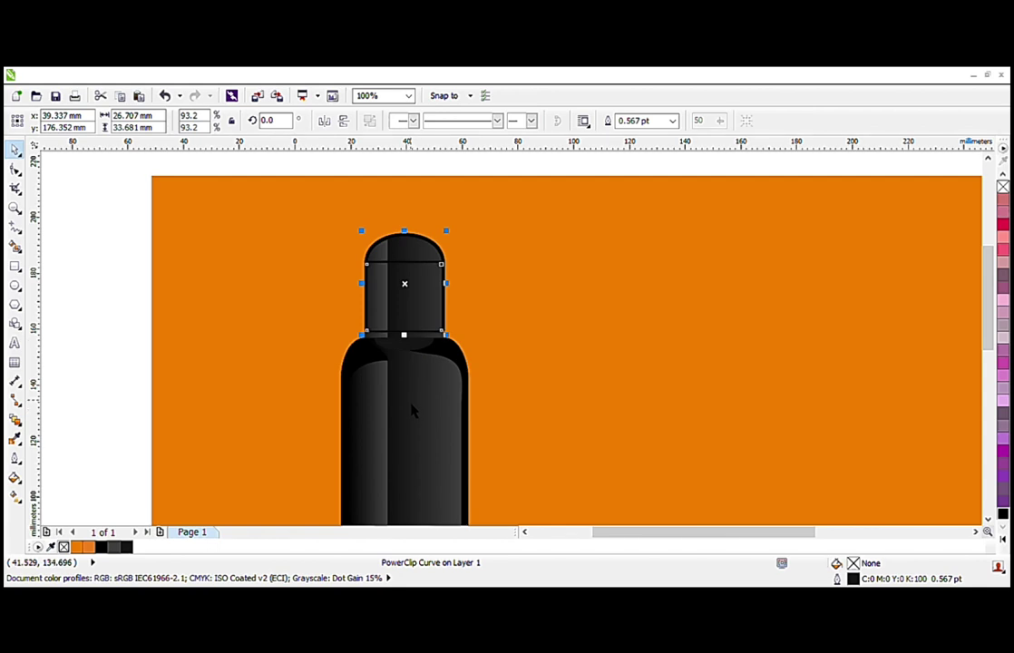
# Step: Shrink the dark half-ellipse at the top of the bottle's shoulder to about 14.5 mm wide and 3.7 mm high
pyautogui.click(411, 397)
pyautogui.scroll(2, 405, 358)
pyautogui.click(431, 312)
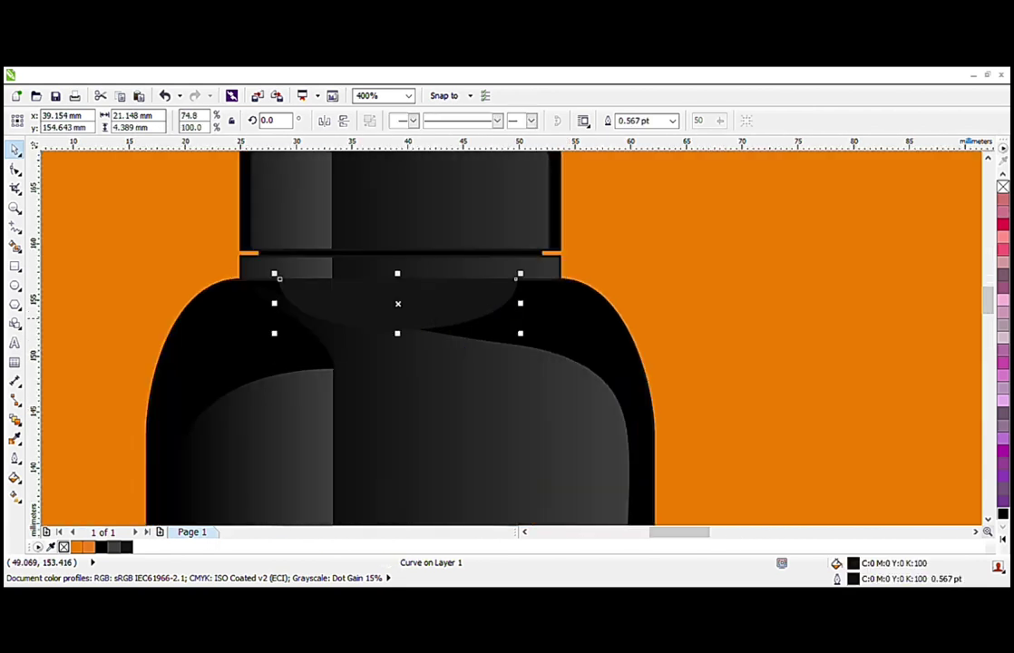
pyautogui.moveTo(520, 302); pyautogui.dragTo(475, 298)
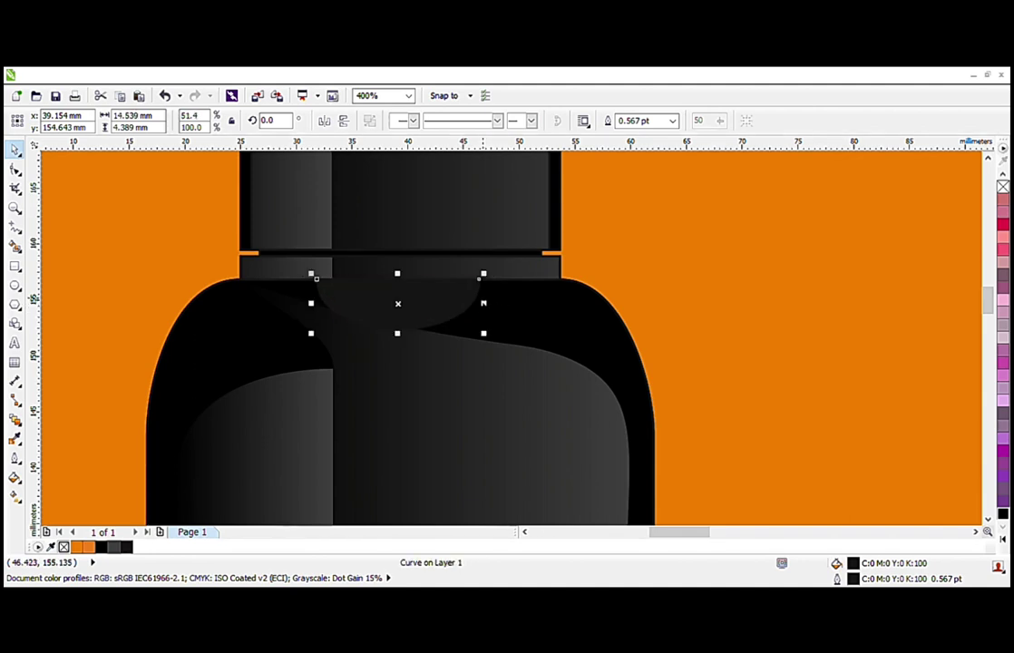
pyautogui.moveTo(407, 341); pyautogui.dragTo(401, 329)
pyautogui.scroll(1, 405, 339)
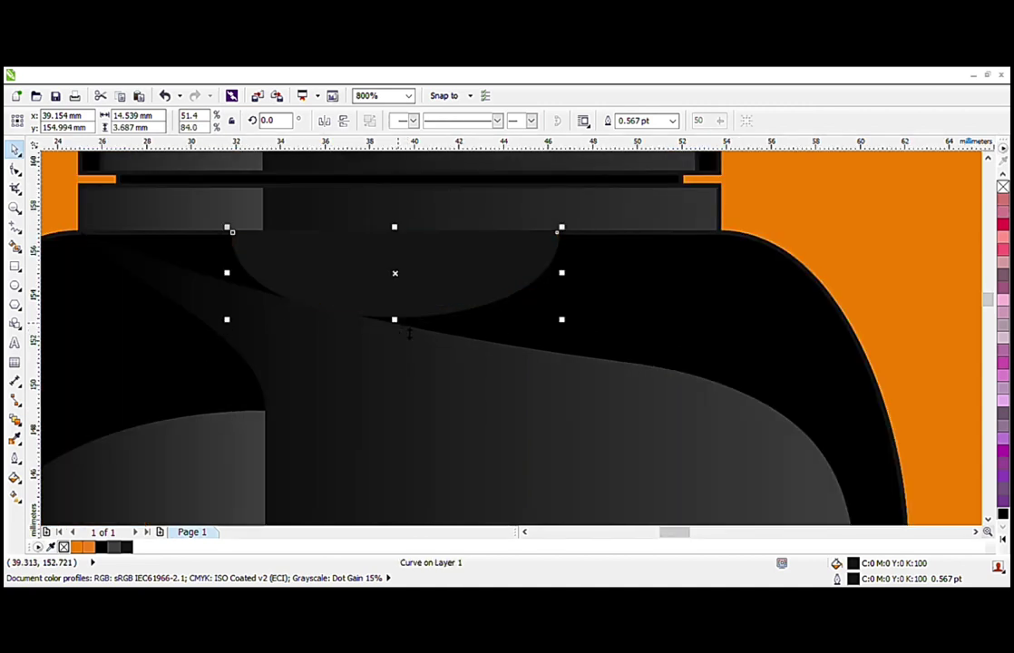
pyautogui.scroll(-3, 409, 314)
pyautogui.click(401, 281)
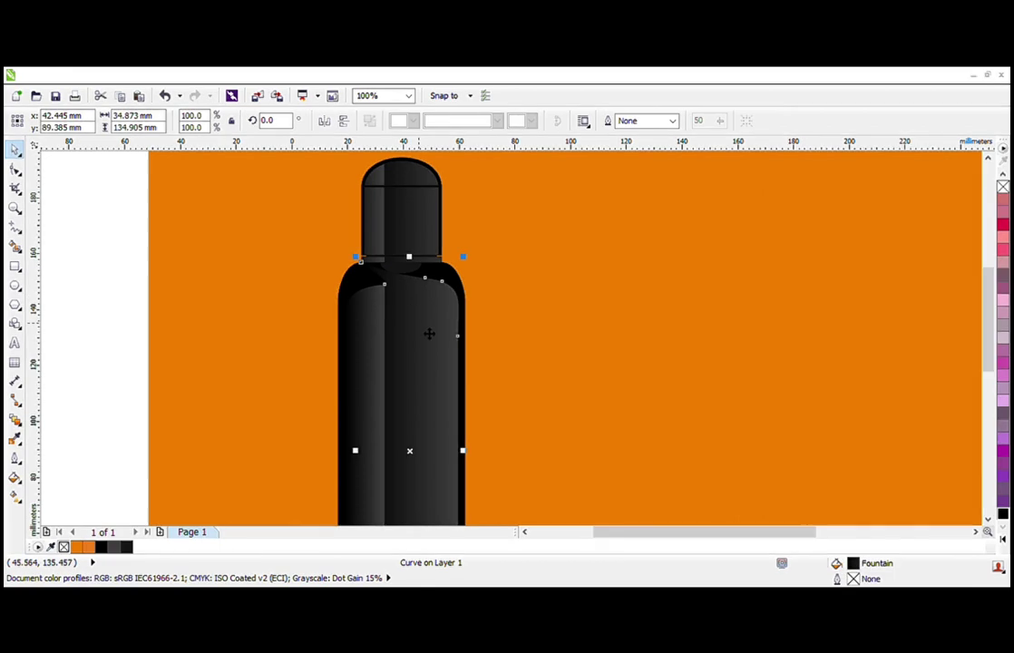
pyautogui.scroll(-1, 404, 281)
pyautogui.press('Escape')
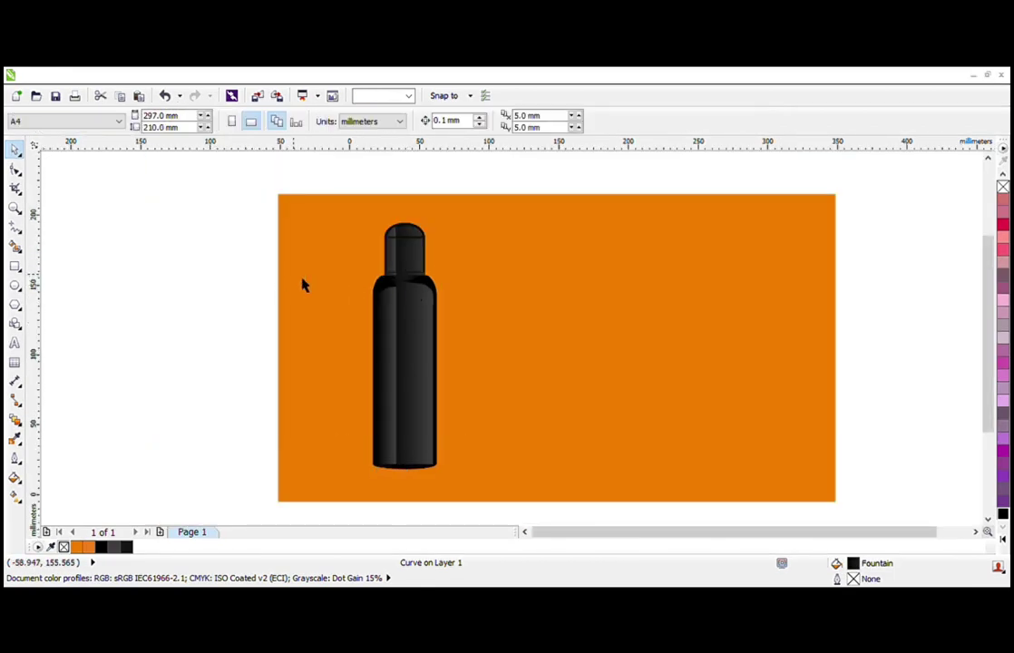
# Step: Reshape the upper edge of the large gradient body panel so it curves lower, clear of the shoulder's half-ellipse
pyautogui.scroll(1, 405, 282)
pyautogui.click(411, 274)
pyautogui.scroll(3, 411, 273)
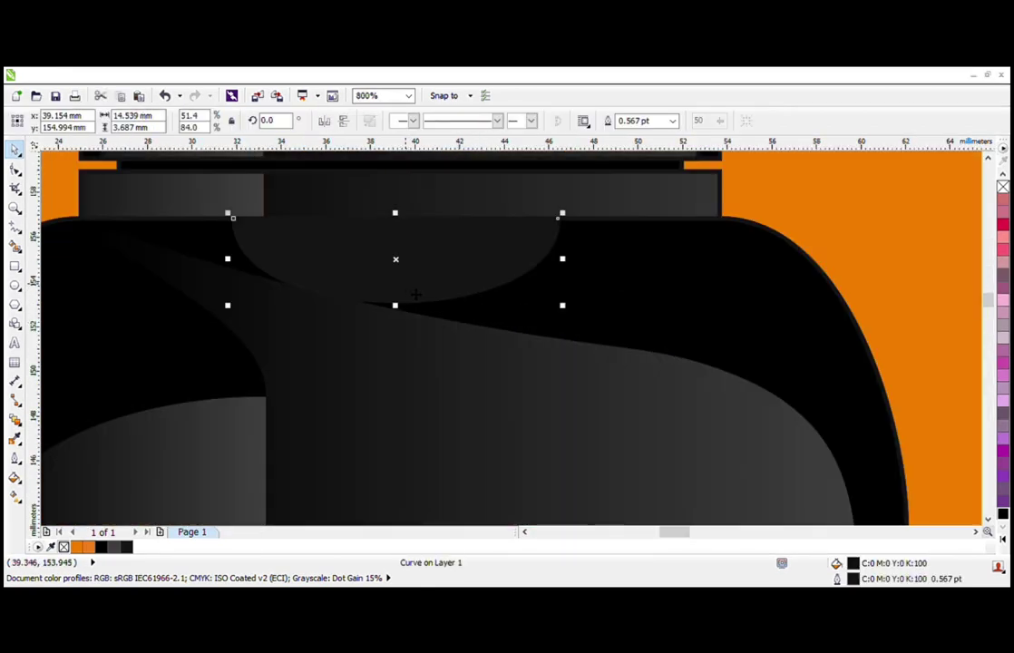
pyautogui.click(309, 304)
pyautogui.click(15, 169)
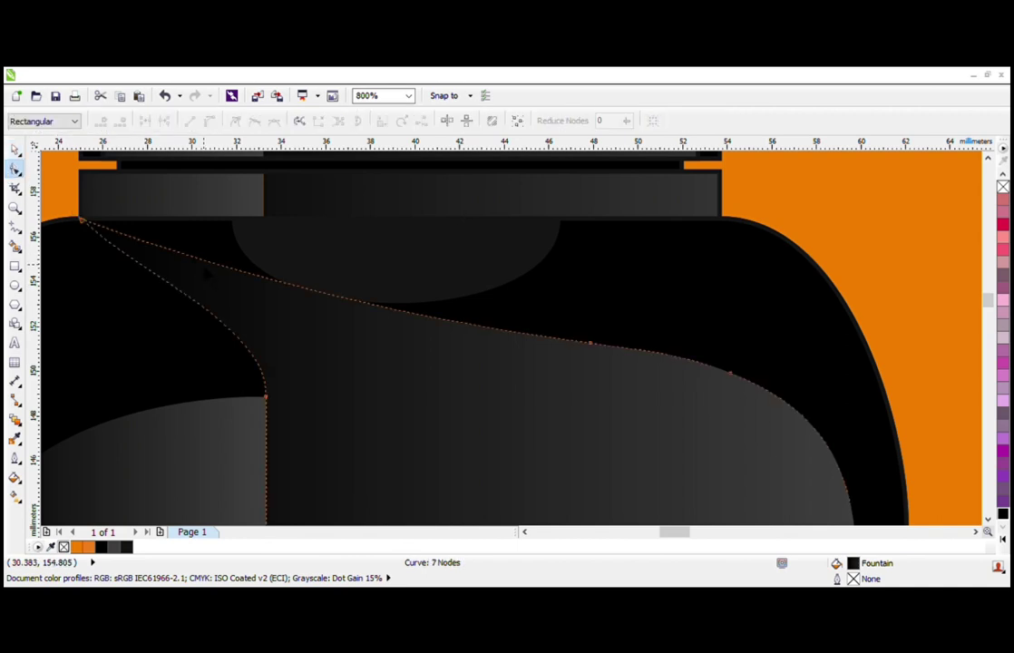
pyautogui.click(591, 345)
pyautogui.moveTo(434, 325); pyautogui.dragTo(419, 333)
pyautogui.scroll(-1, 419, 335)
pyautogui.press('space')
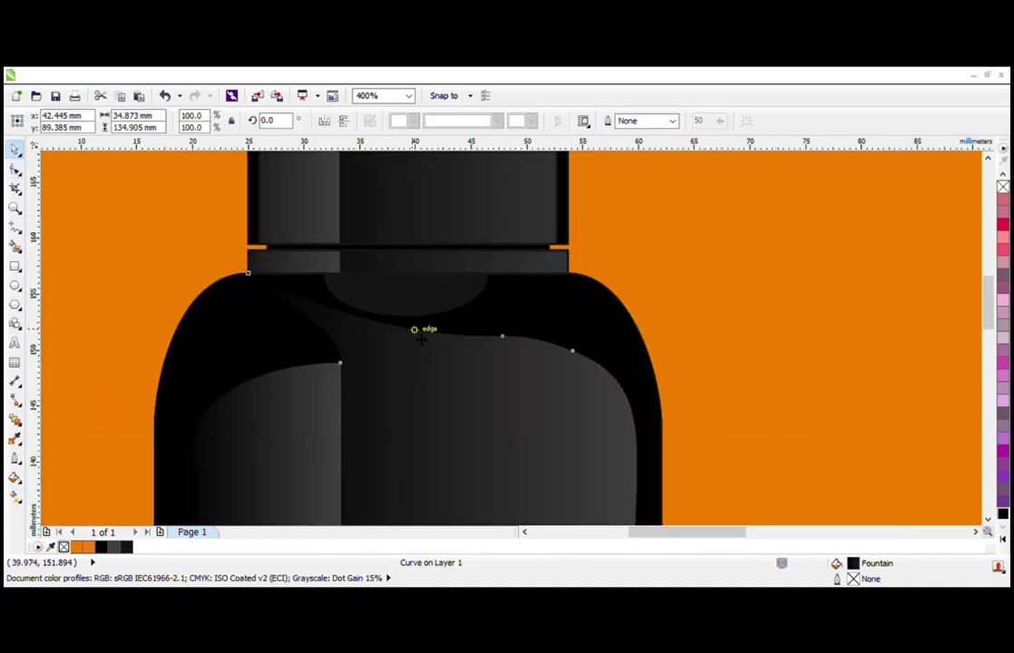
pyautogui.scroll(-1, 403, 328)
pyautogui.scroll(-1, 342, 304)
pyautogui.scroll(-1, 299, 318)
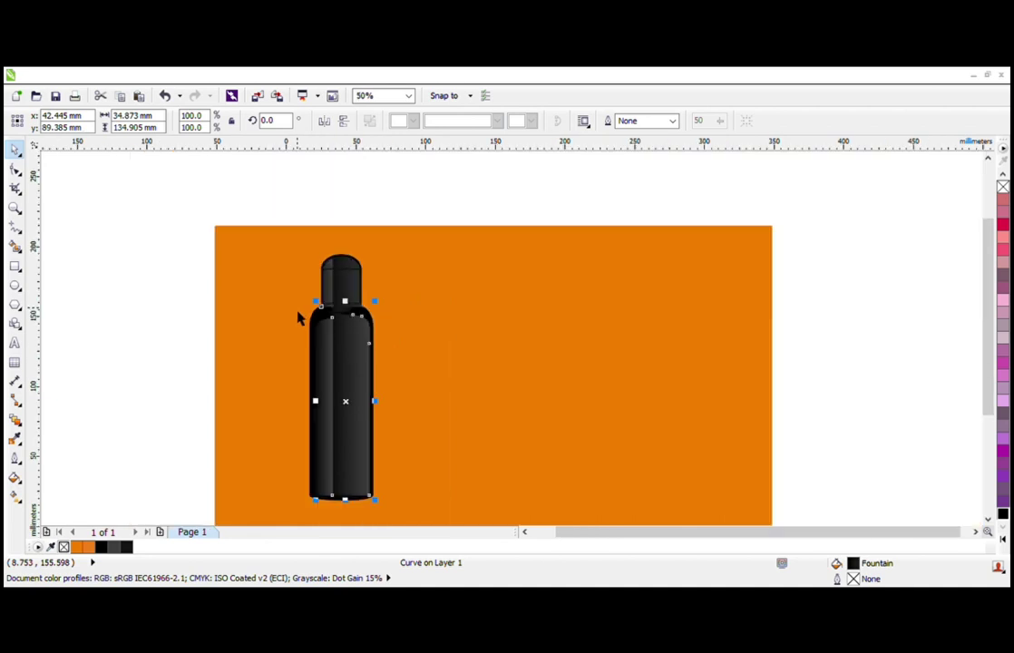
pyautogui.click(190, 312)
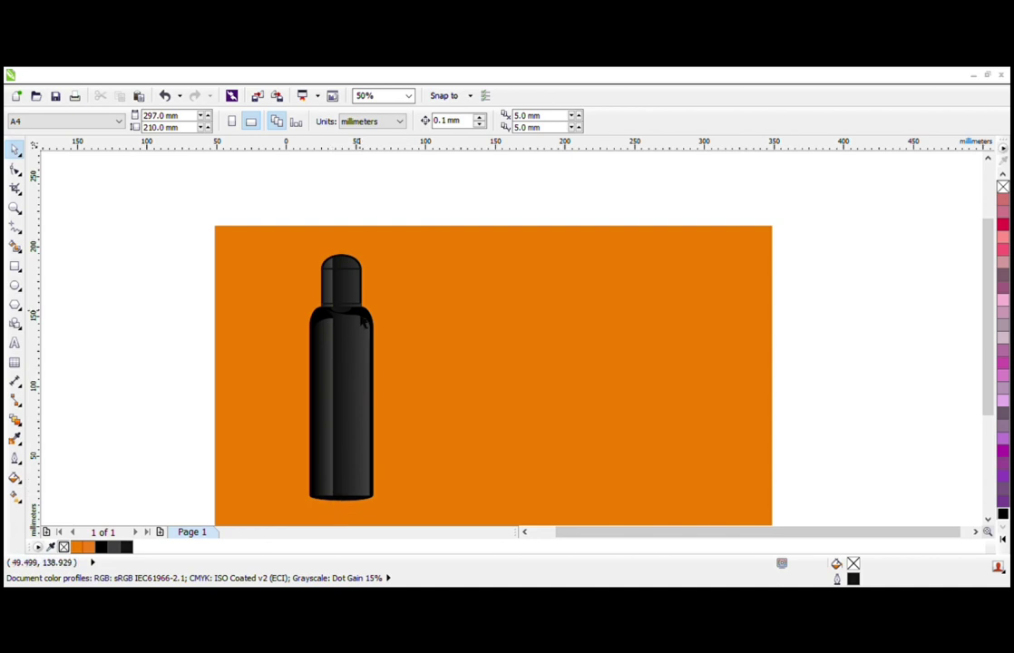
# Step: Duplicate the shoulder's half-ellipse onto the cap and position the copy directly beneath the cap's horizontal band
pyautogui.scroll(1, 358, 304)
pyautogui.scroll(1, 336, 290)
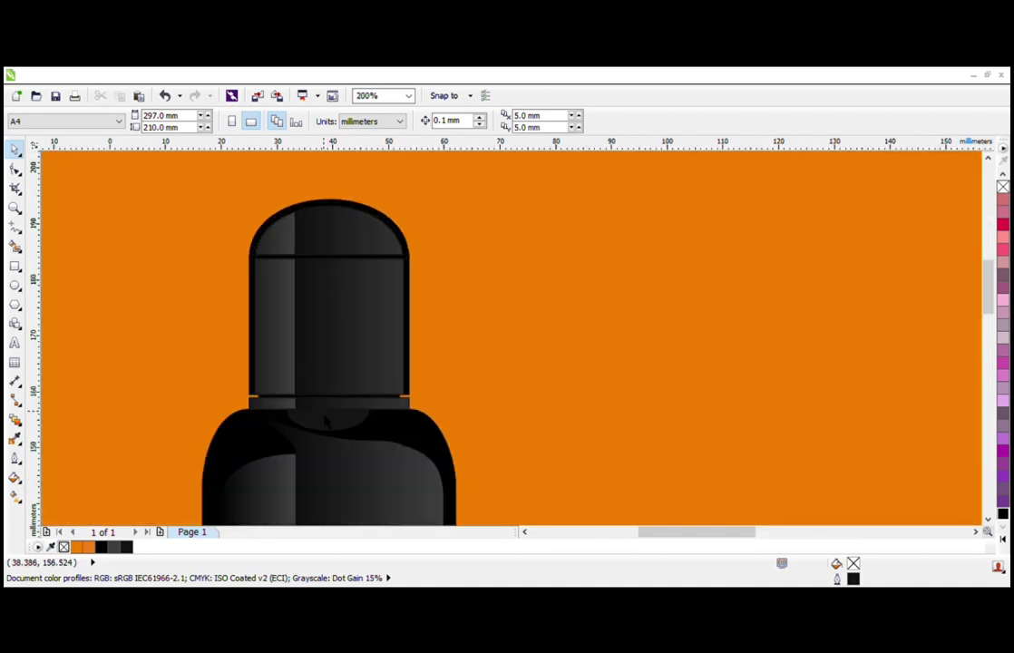
pyautogui.moveTo(327, 420); pyautogui.dragTo(326, 311)
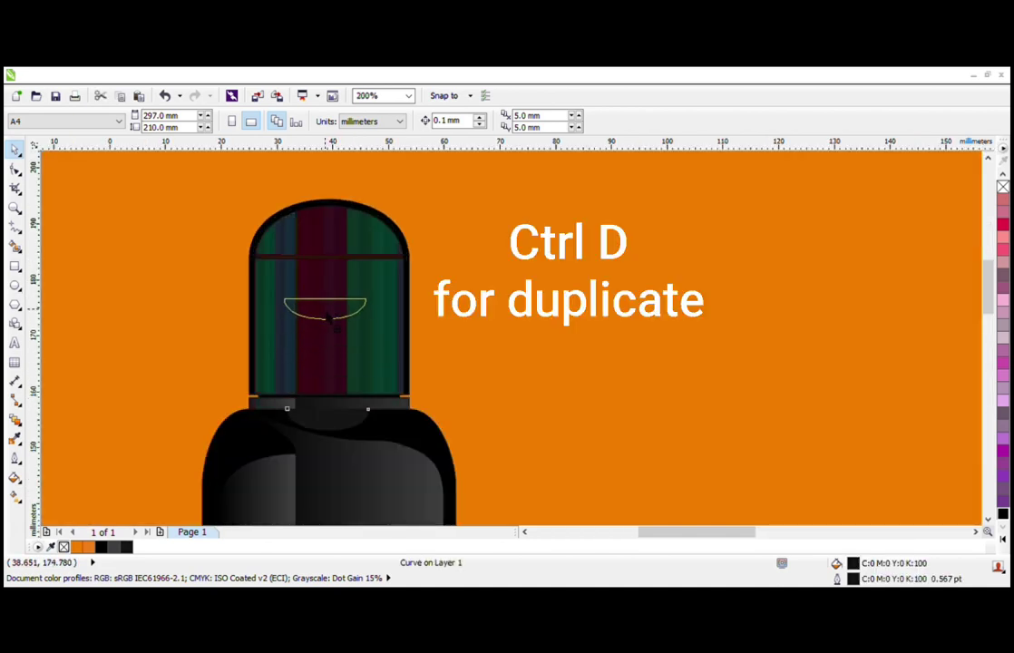
pyautogui.click(326, 312)
pyautogui.scroll(1, 326, 310)
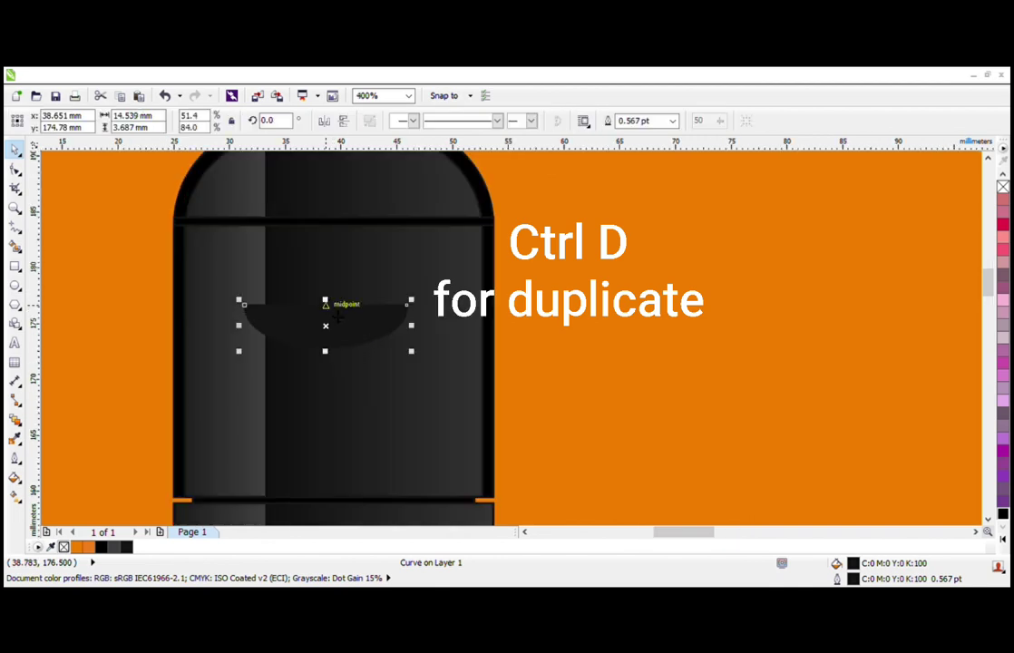
pyautogui.scroll(-1, 328, 313)
pyautogui.scroll(1, 338, 319)
pyautogui.moveTo(352, 318); pyautogui.dragTo(361, 238)
# Step: Centre the half-ellipse copy horizontally on the inner cap shape and narrow it to about 10.5 mm wide
pyautogui.keyDown('shift'); pyautogui.click(417, 302); pyautogui.keyUp('shift')
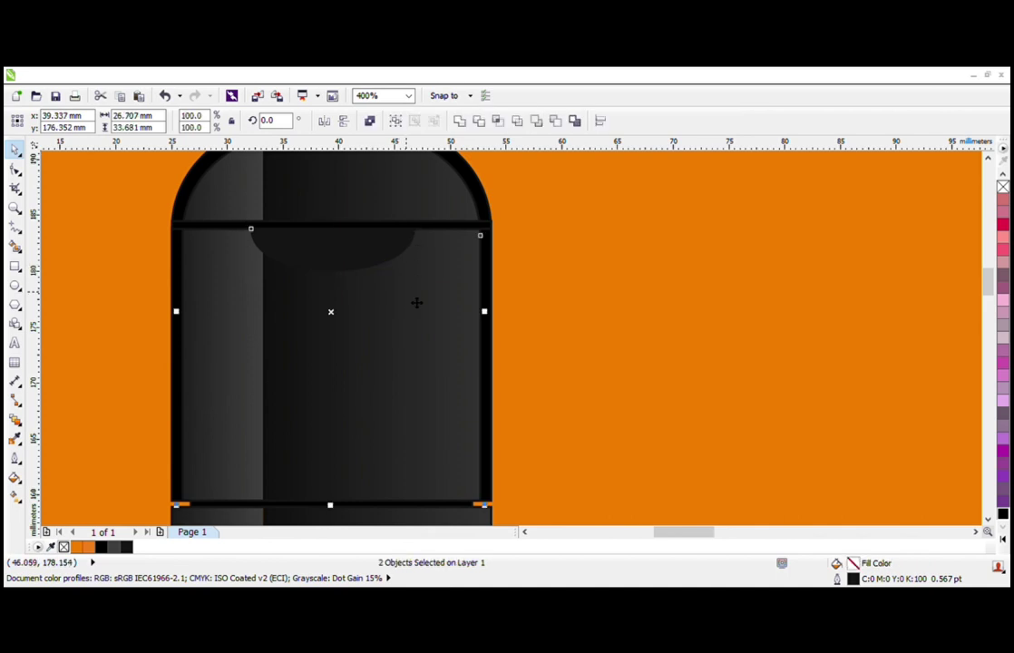
pyautogui.click(524, 300)
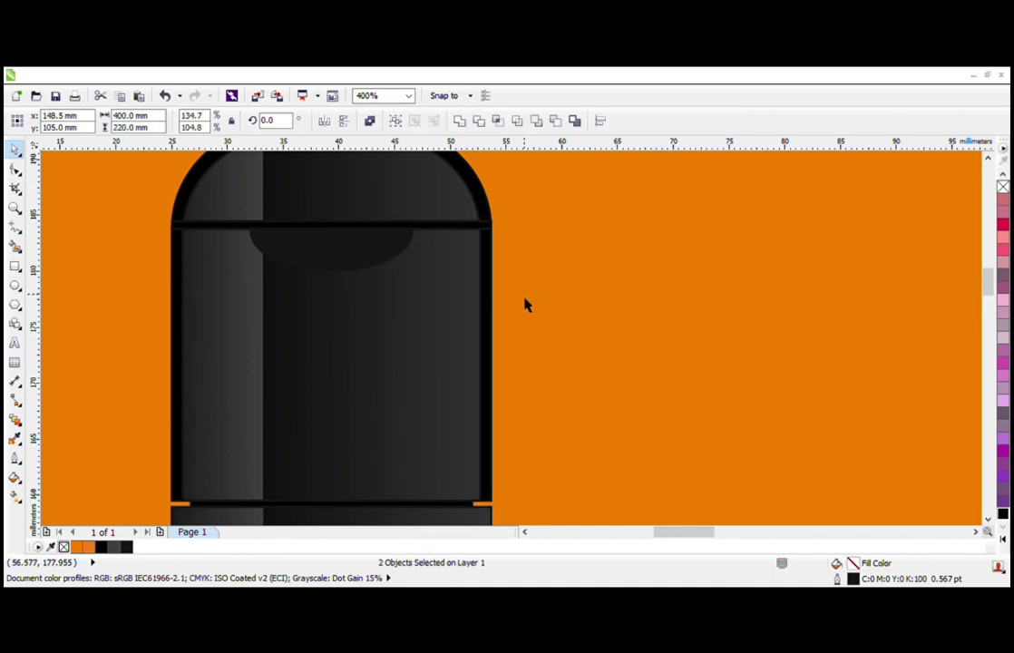
pyautogui.click(384, 255)
pyautogui.moveTo(430, 261); pyautogui.dragTo(404, 259)
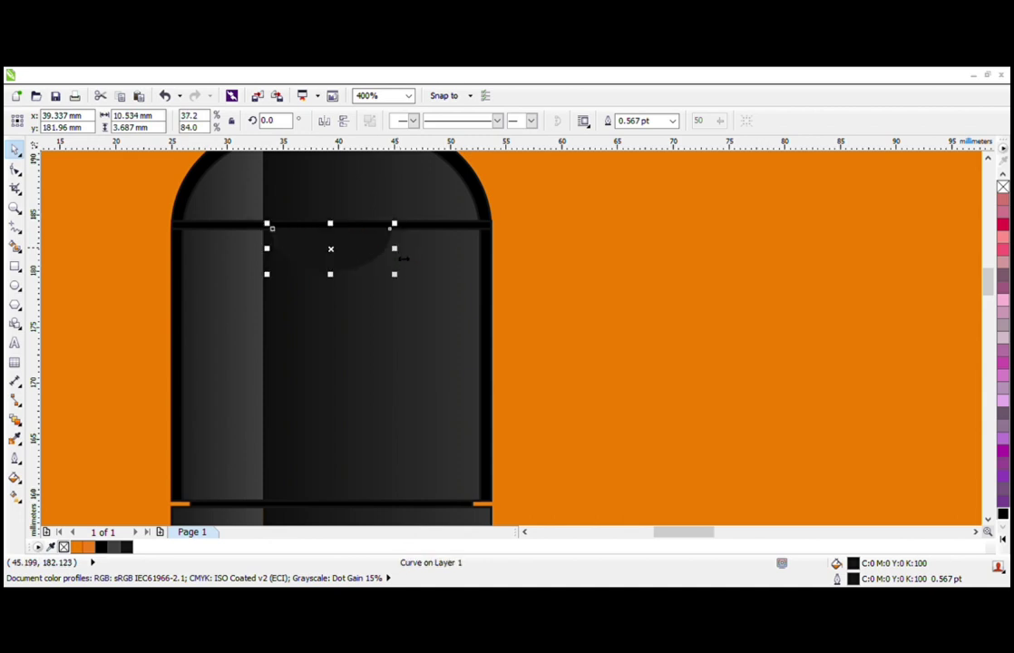
# Step: Deepen the semicircular notch below the lid line to about 10.5 by 5.2 mm, adding a node at its lowest point
pyautogui.moveTo(343, 284); pyautogui.dragTo(337, 288)
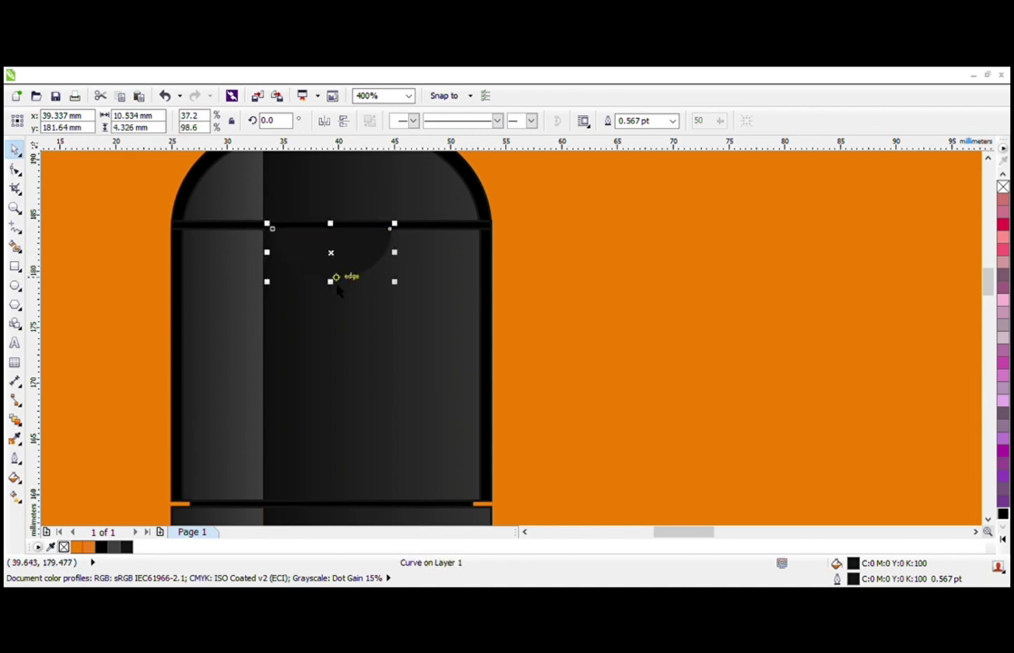
pyautogui.press('F10')
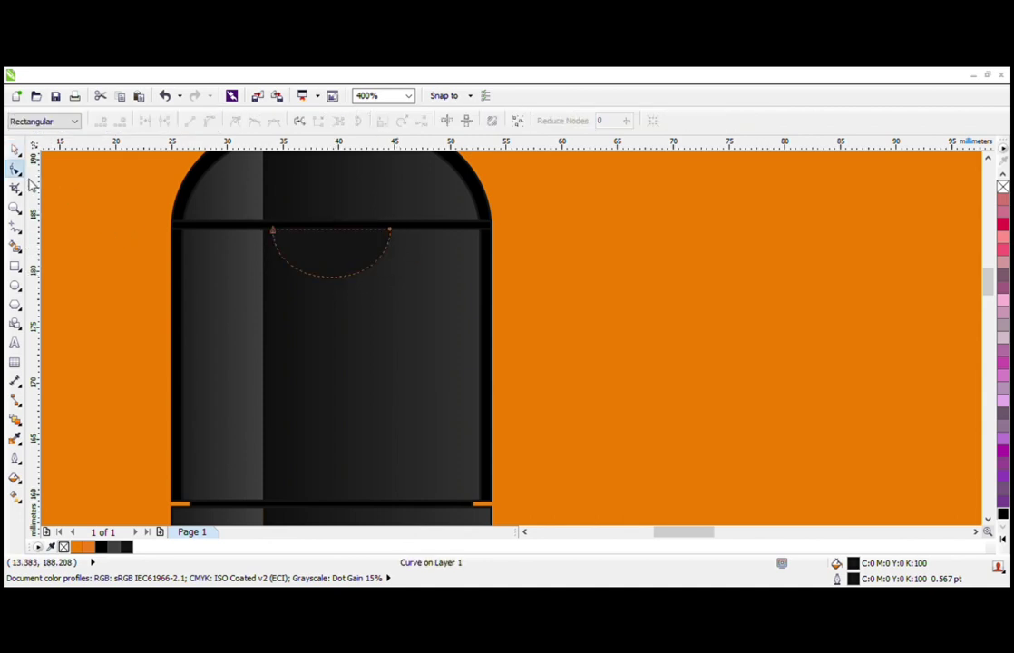
pyautogui.click(330, 276)
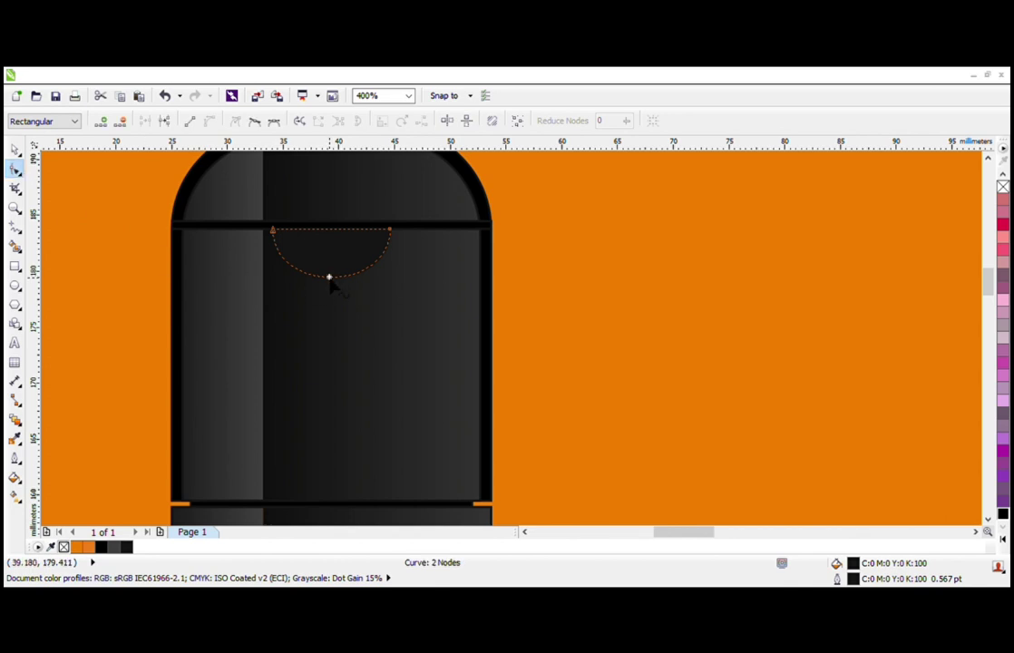
pyautogui.doubleClick(329, 276)
pyautogui.moveTo(332, 281); pyautogui.dragTo(332, 292)
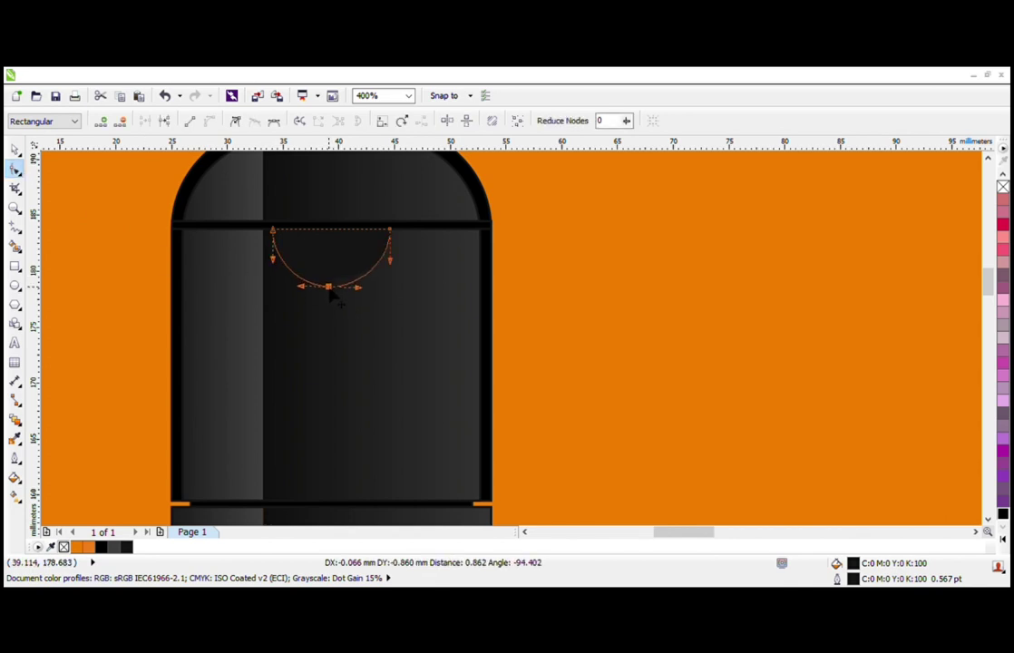
pyautogui.press('space')
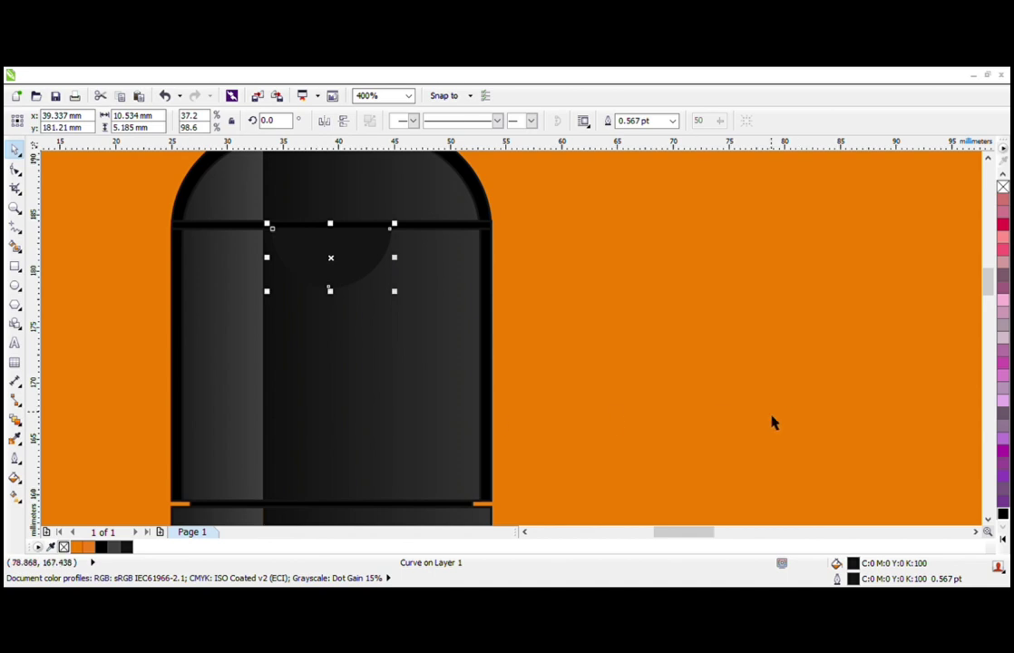
# Step: Fill the semicircular notch on the bottle cap with 80% black
pyautogui.click(1003, 540)
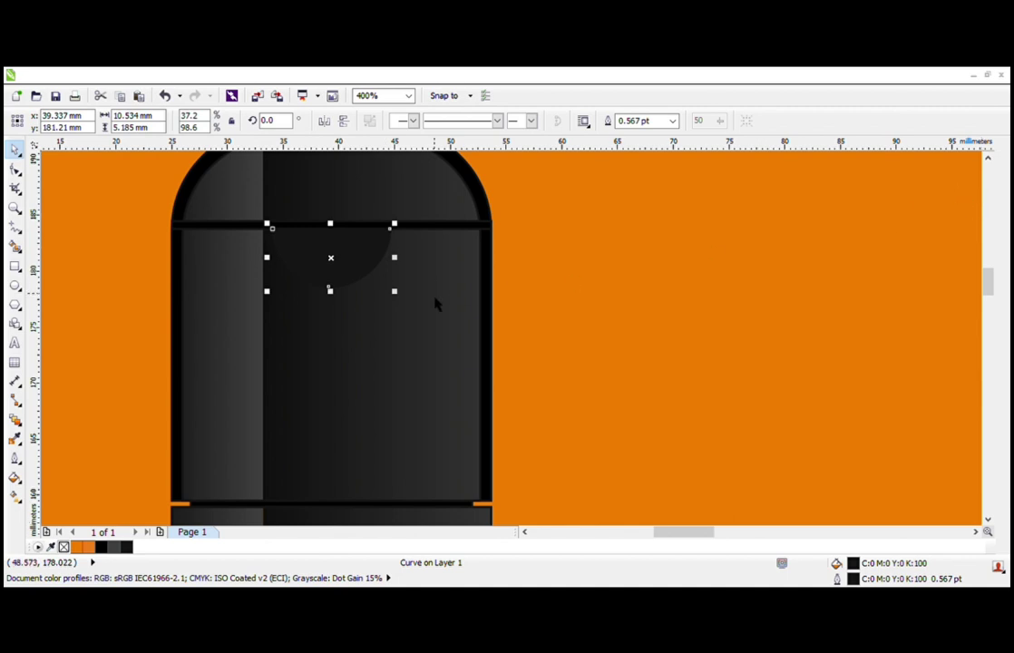
pyautogui.click(408, 292)
pyautogui.scroll(-2, 408, 291)
pyautogui.scroll(-1, 413, 294)
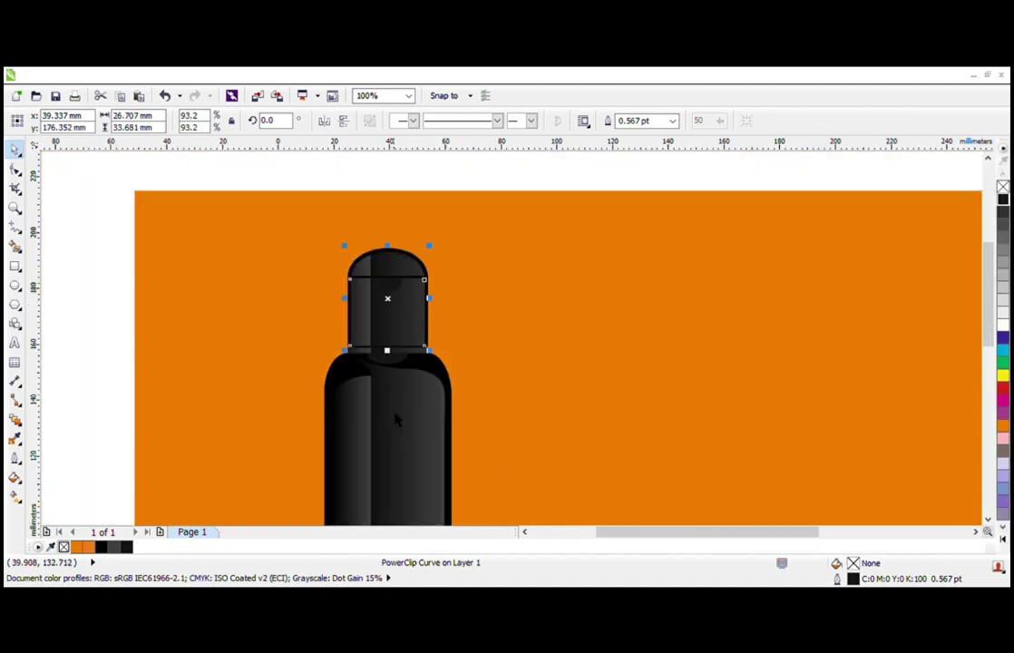
pyautogui.scroll(1, 408, 282)
pyautogui.click(367, 292)
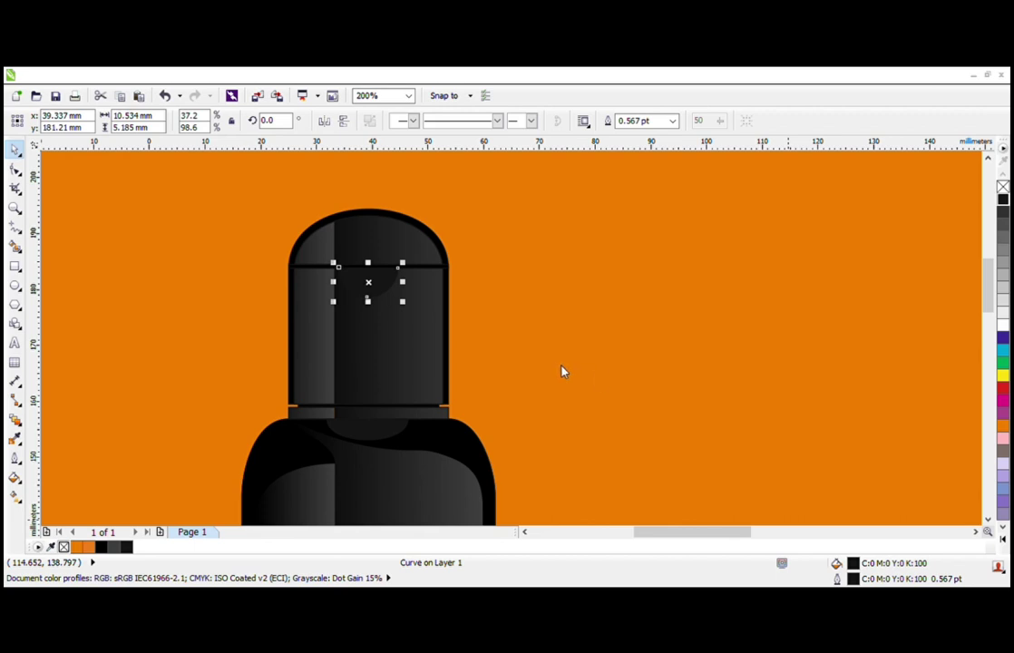
pyautogui.click(566, 484)
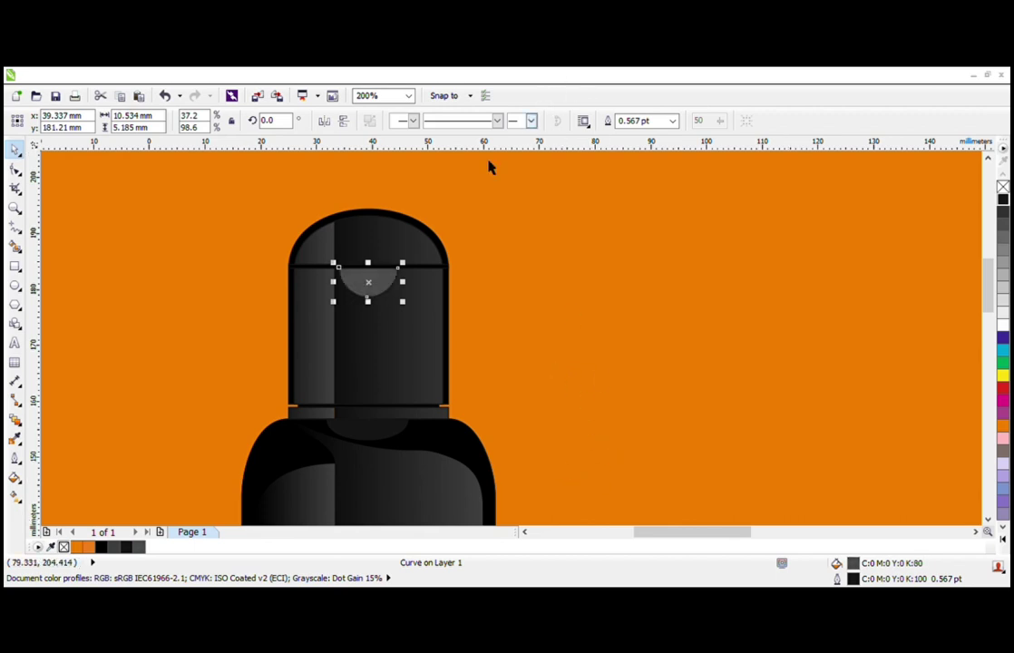
pyautogui.scroll(-1, 368, 224)
pyautogui.click(442, 258)
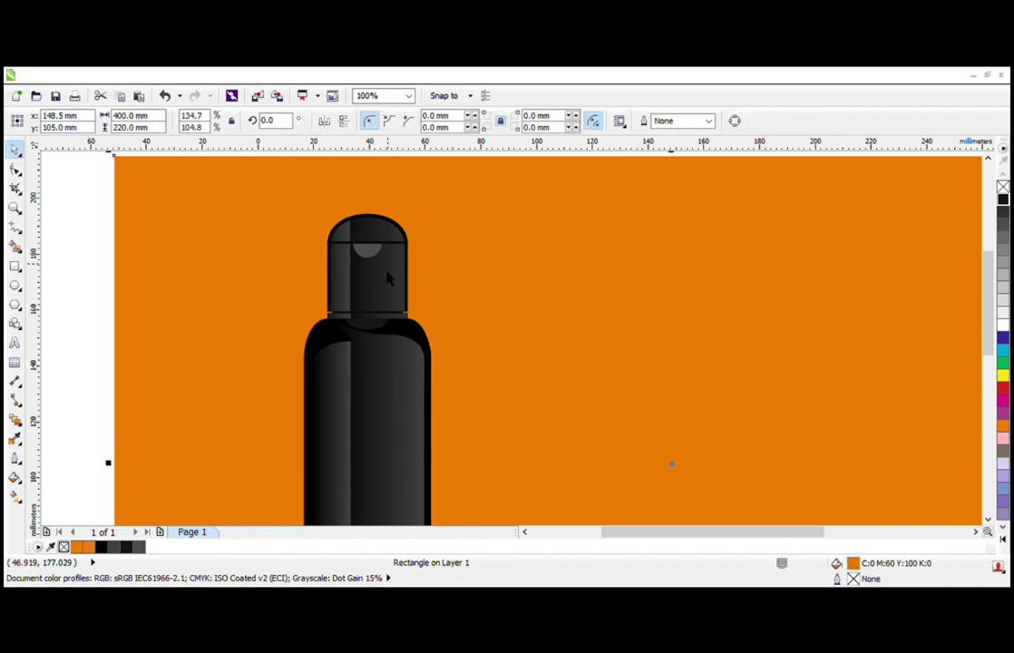
pyautogui.press('Escape')
pyautogui.scroll(-1, 485, 323)
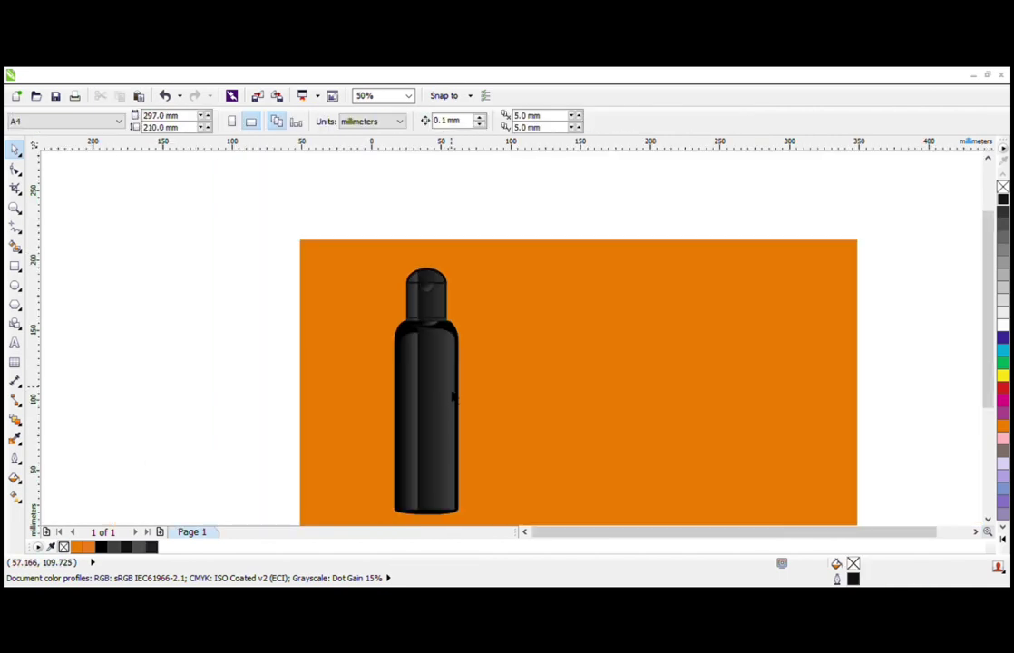
# Step: PowerClip the two gradient panels of the bottle body inside the black body shape
pyautogui.click(15, 207)
pyautogui.moveTo(374, 430); pyautogui.dragTo(515, 527)
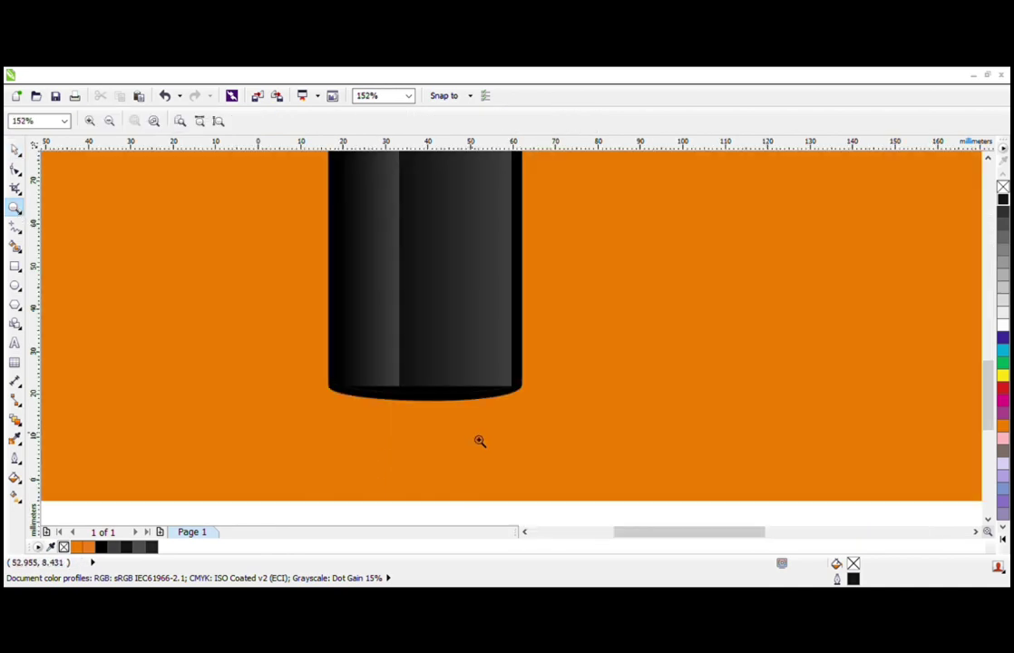
pyautogui.press('space')
pyautogui.click(449, 367)
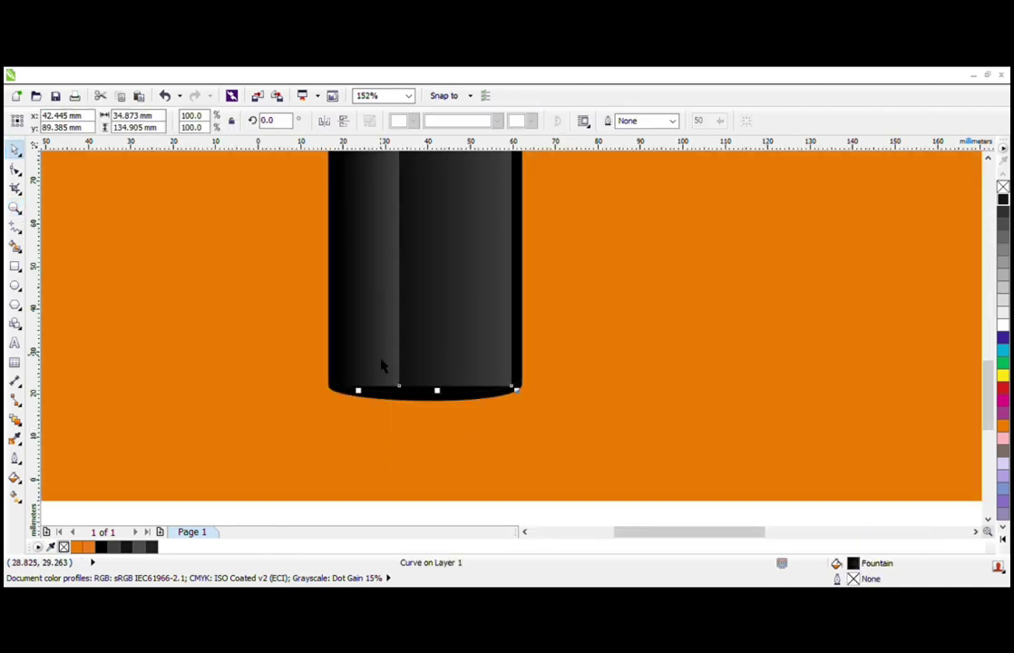
pyautogui.keyDown('shift'); pyautogui.click(385, 365); pyautogui.keyUp('shift')
pyautogui.scroll(2, 395, 370)
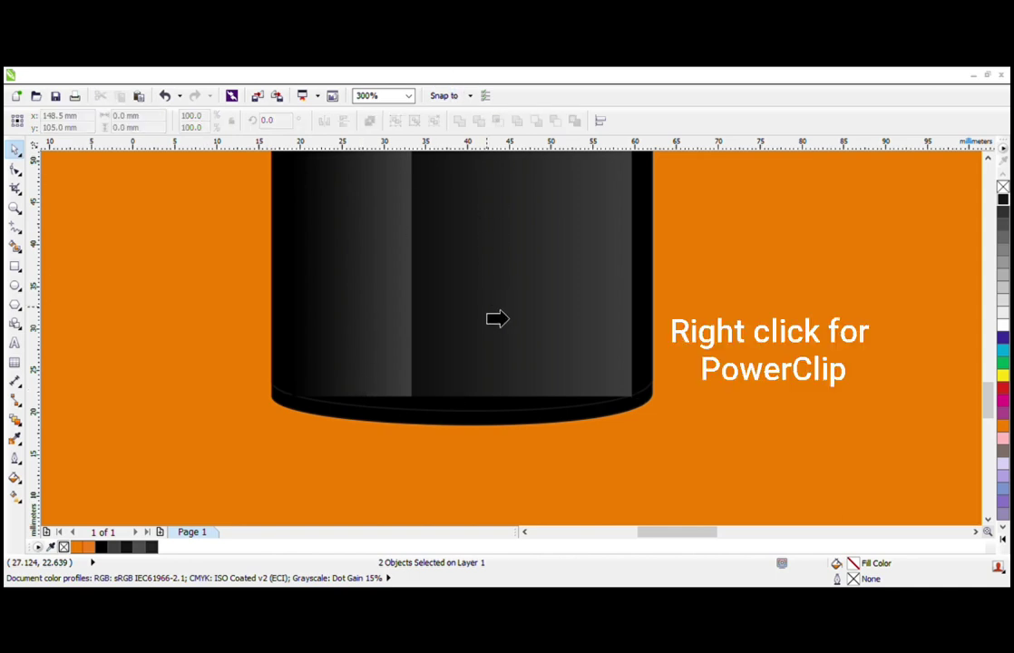
pyautogui.click(468, 412)
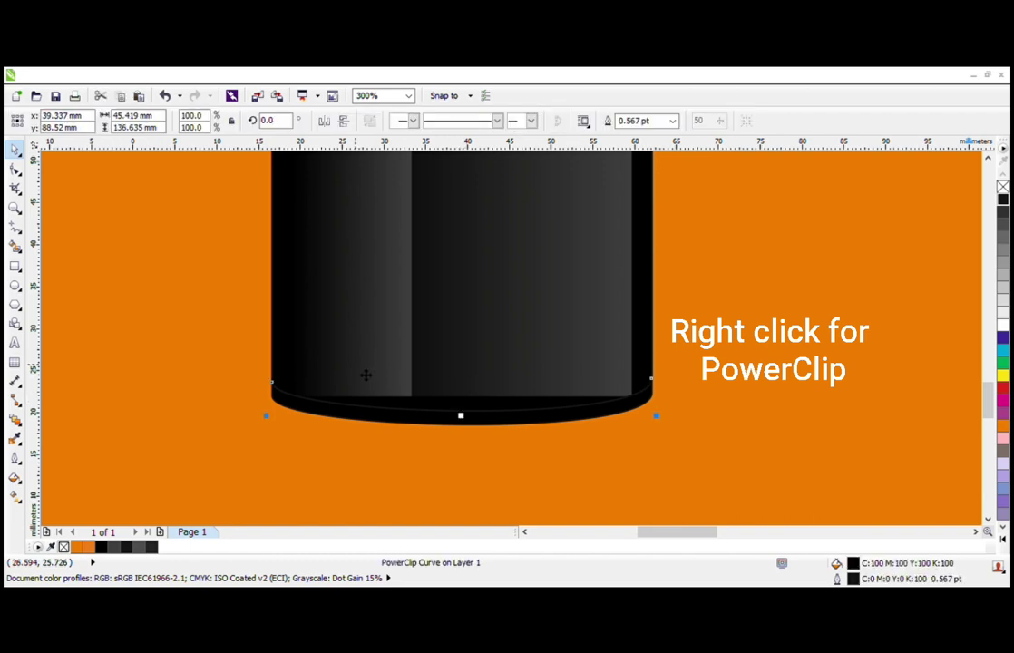
# Step: Inside the body's PowerClip, extend the lower nodes of both gradient panels past the curved base, making them about 138.4 mm high
pyautogui.scroll(-2, 366, 374)
pyautogui.scroll(-2, 352, 428)
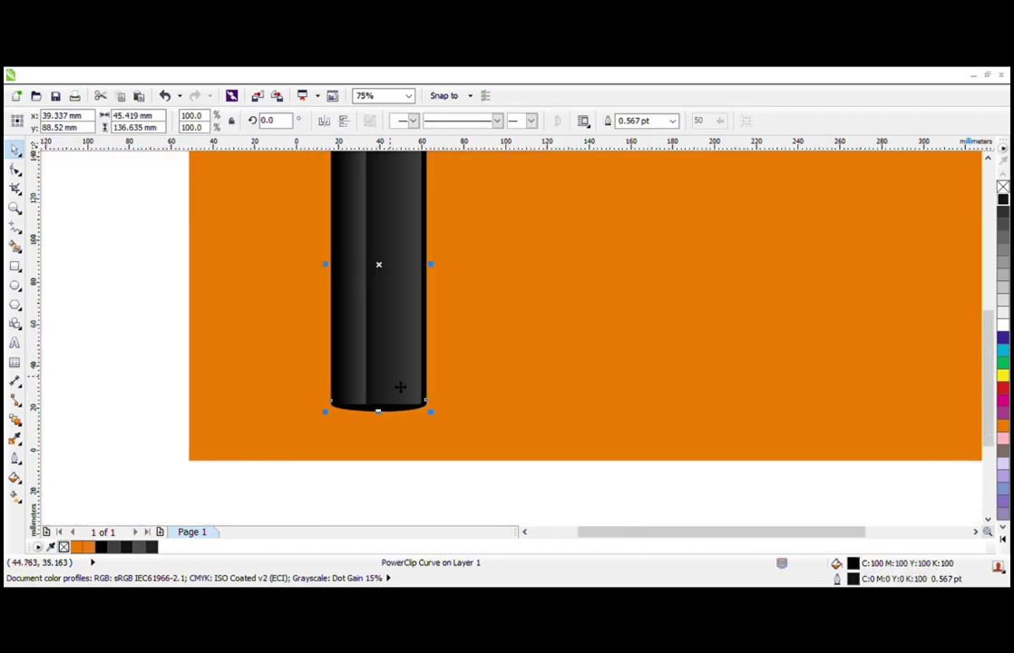
pyautogui.keyDown('ctrl'); pyautogui.click(390, 389); pyautogui.keyUp('ctrl')
pyautogui.click(386, 371)
pyautogui.keyDown('shift'); pyautogui.click(358, 385); pyautogui.keyUp('shift')
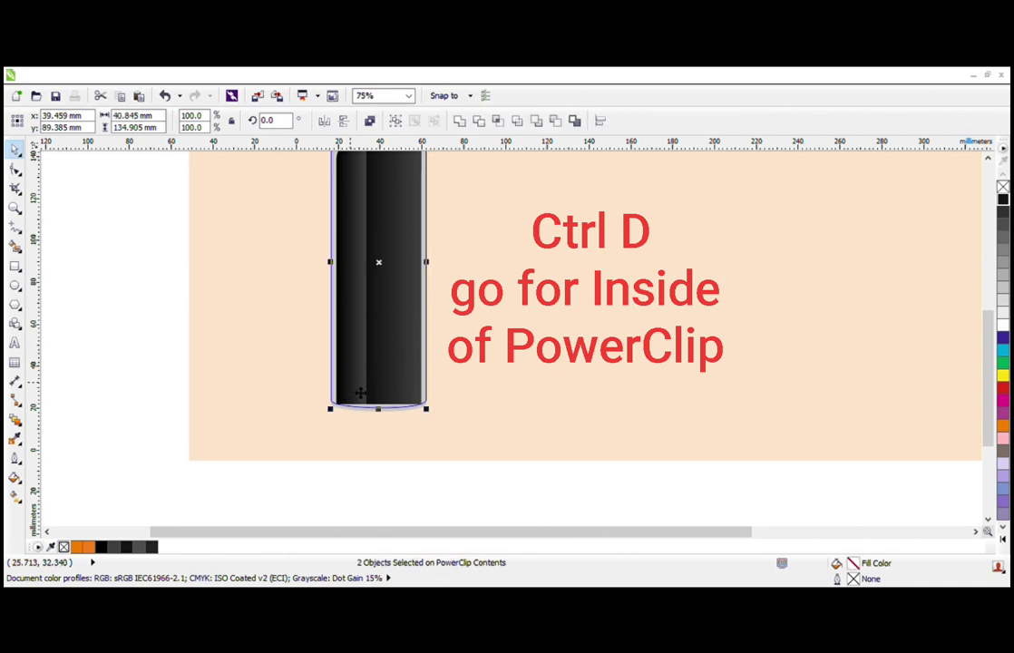
pyautogui.click(15, 170)
pyautogui.scroll(2, 372, 394)
pyautogui.moveTo(229, 374); pyautogui.dragTo(521, 448)
pyautogui.scroll(2, 290, 421)
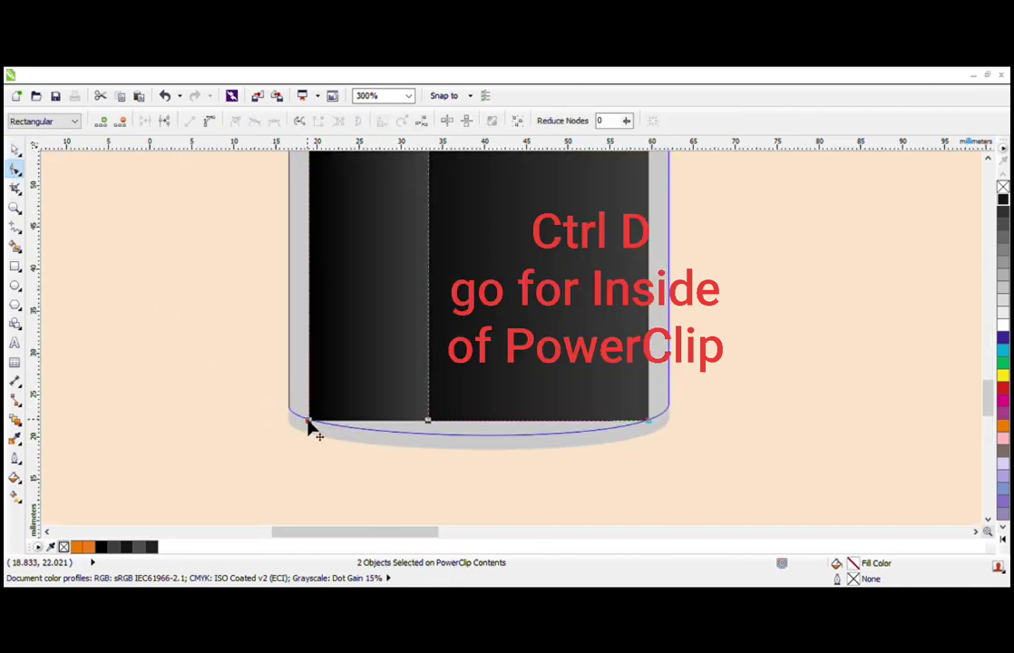
pyautogui.moveTo(308, 421); pyautogui.dragTo(311, 458)
pyautogui.press('space')
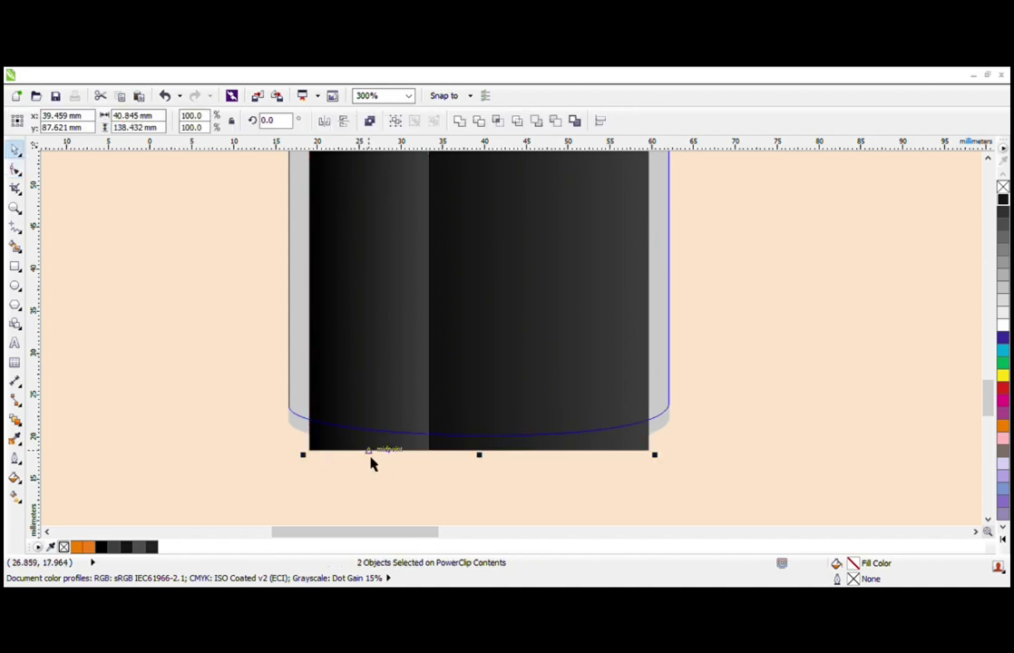
pyautogui.scroll(-2, 380, 456)
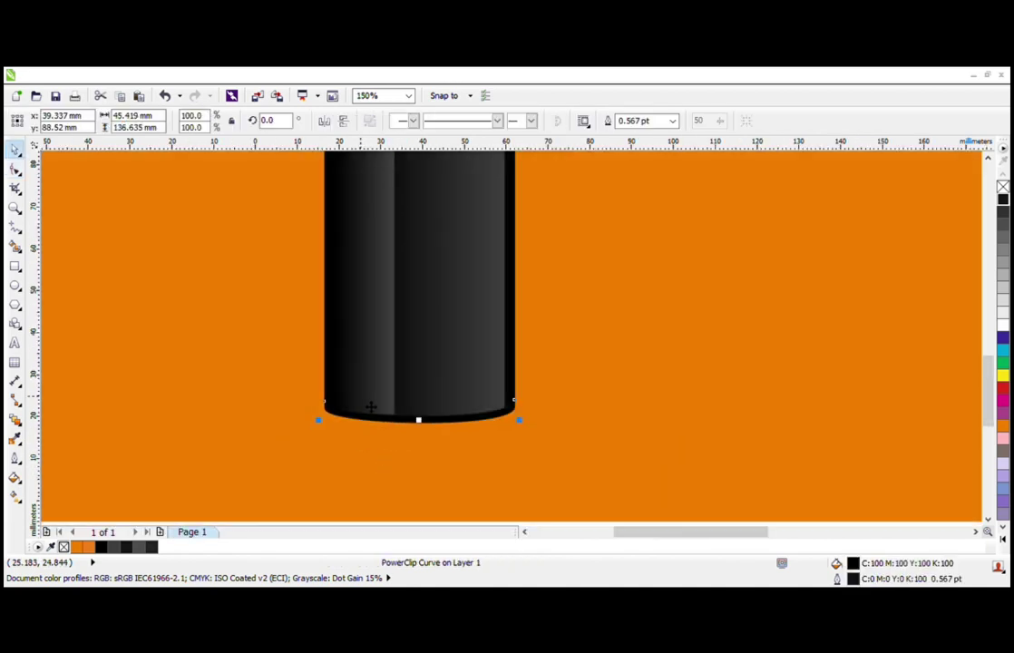
pyautogui.scroll(-2, 544, 440)
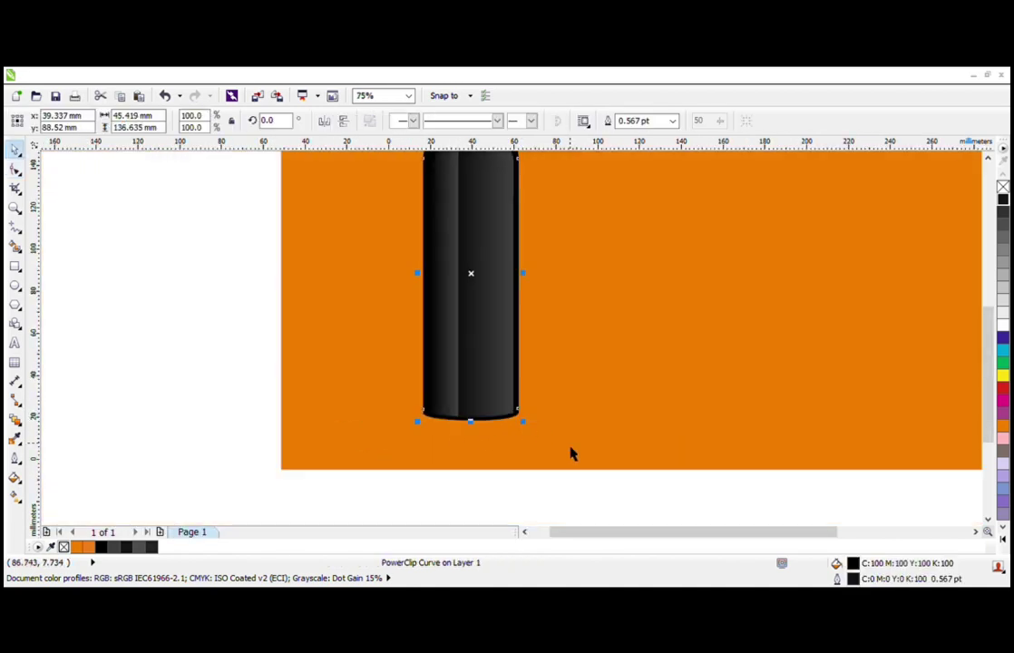
pyautogui.click(571, 448)
pyautogui.scroll(-1, 484, 396)
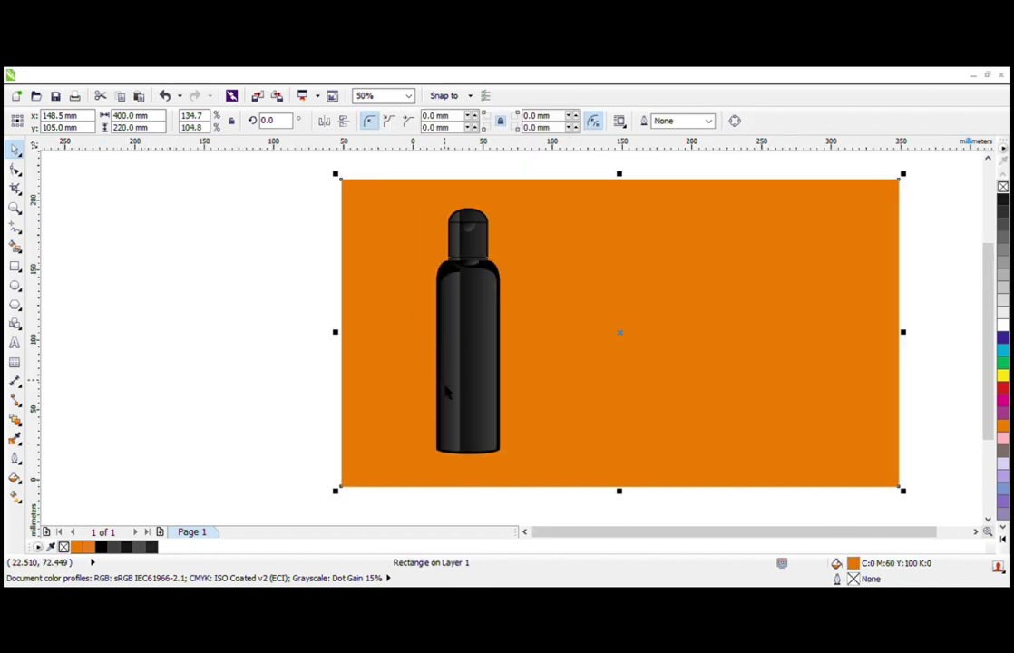
# Step: Widen the three bottle body objects symmetrically about their center to about 50 mm
pyautogui.moveTo(306, 475); pyautogui.dragTo(572, 270)
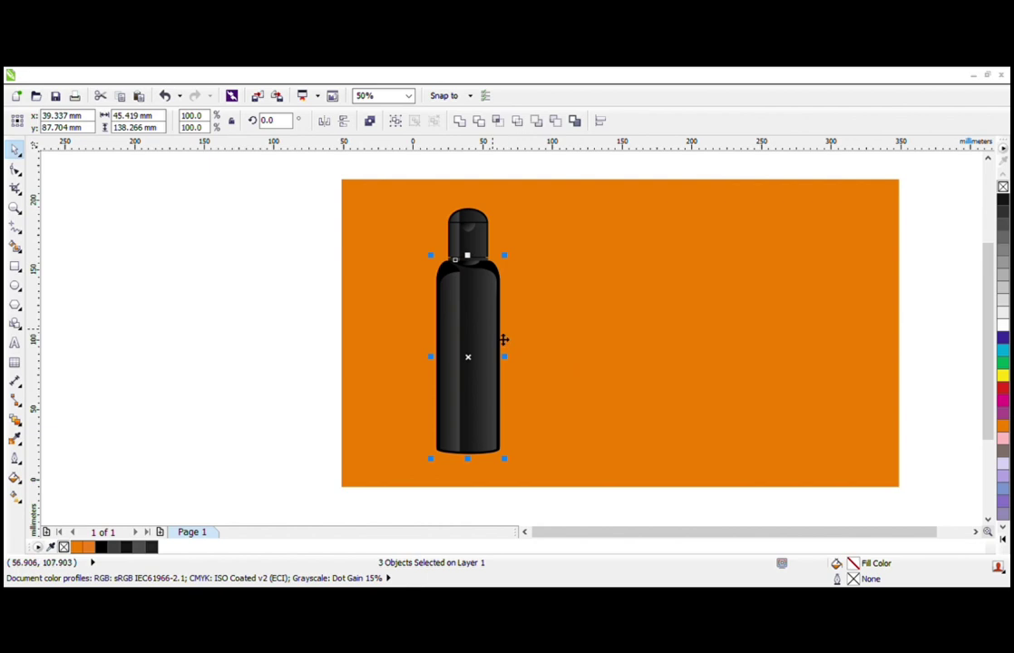
pyautogui.scroll(2, 508, 362)
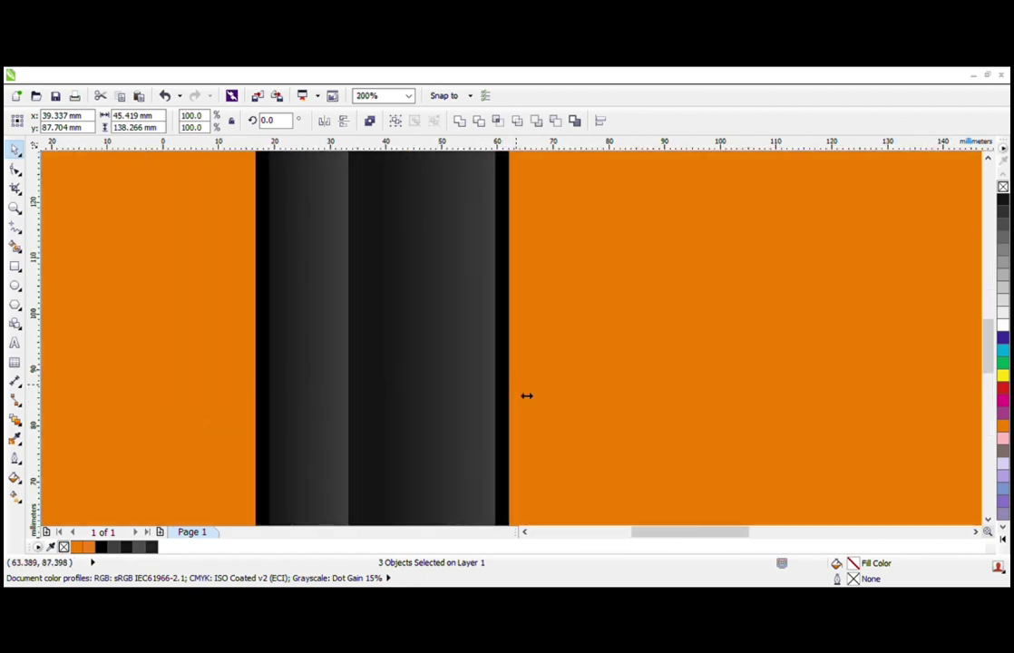
pyautogui.moveTo(526, 396); pyautogui.dragTo(540, 398)
pyautogui.scroll(-1, 473, 384)
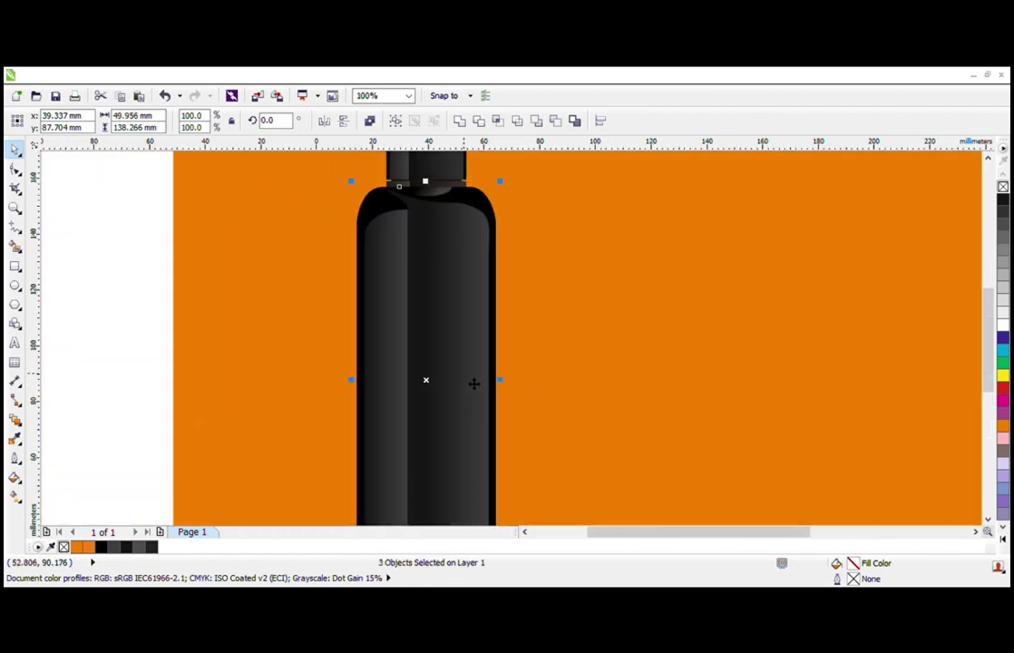
pyautogui.scroll(-1, 474, 384)
pyautogui.click(240, 354)
pyautogui.click(460, 425)
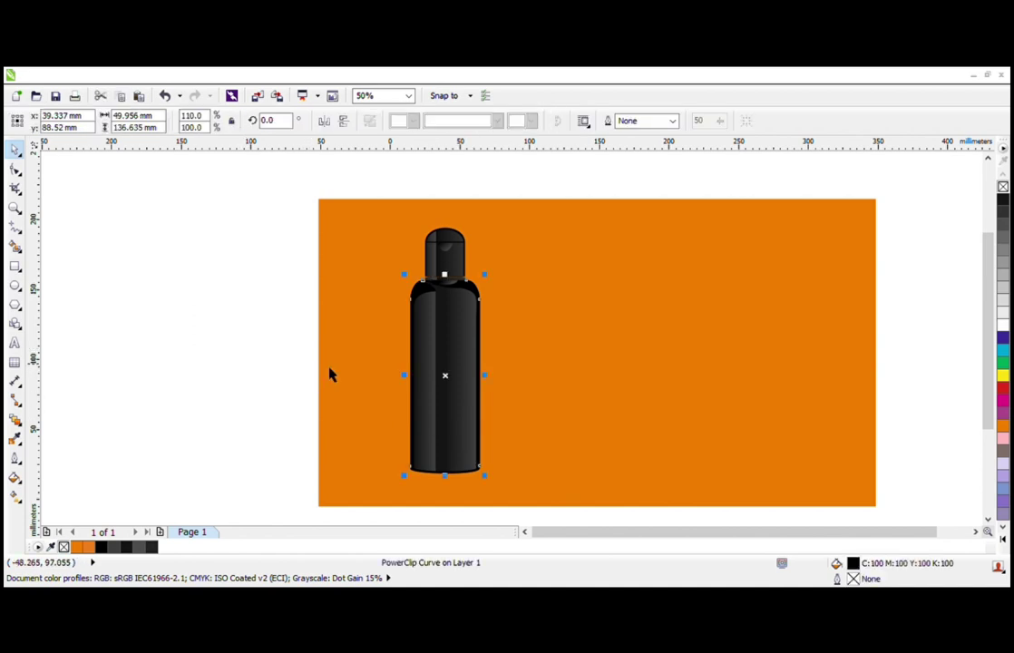
pyautogui.click(265, 375)
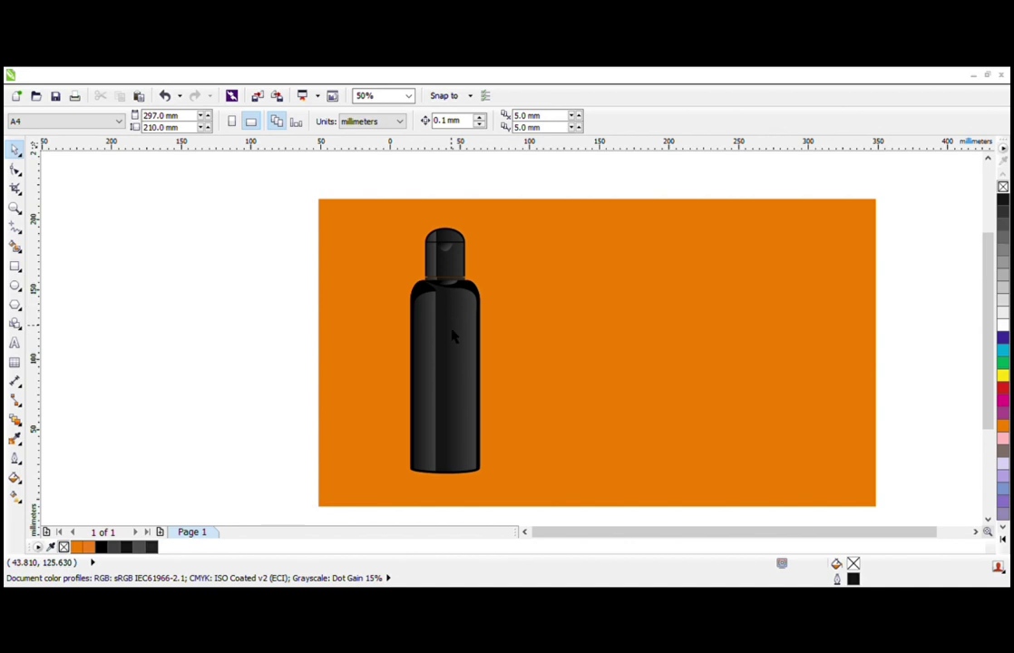
# Step: Stretch the three bottle body objects downward to a total height of about 144.3 mm
pyautogui.moveTo(282, 494); pyautogui.dragTo(556, 282)
pyautogui.scroll(3, 455, 286)
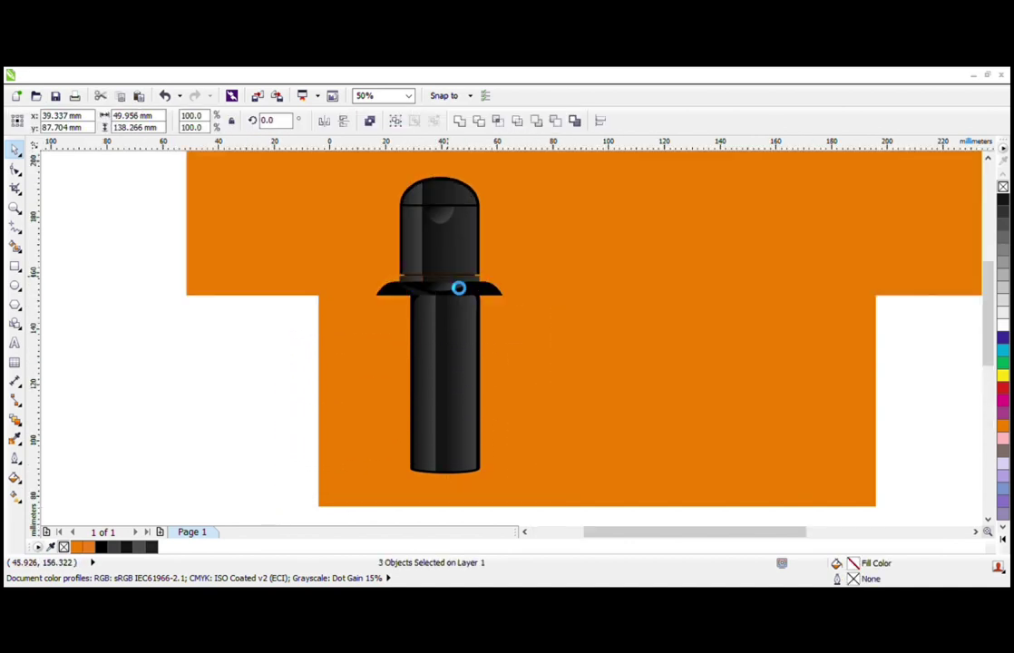
pyautogui.press('z')
pyautogui.press('space')
pyautogui.scroll(-2, 454, 284)
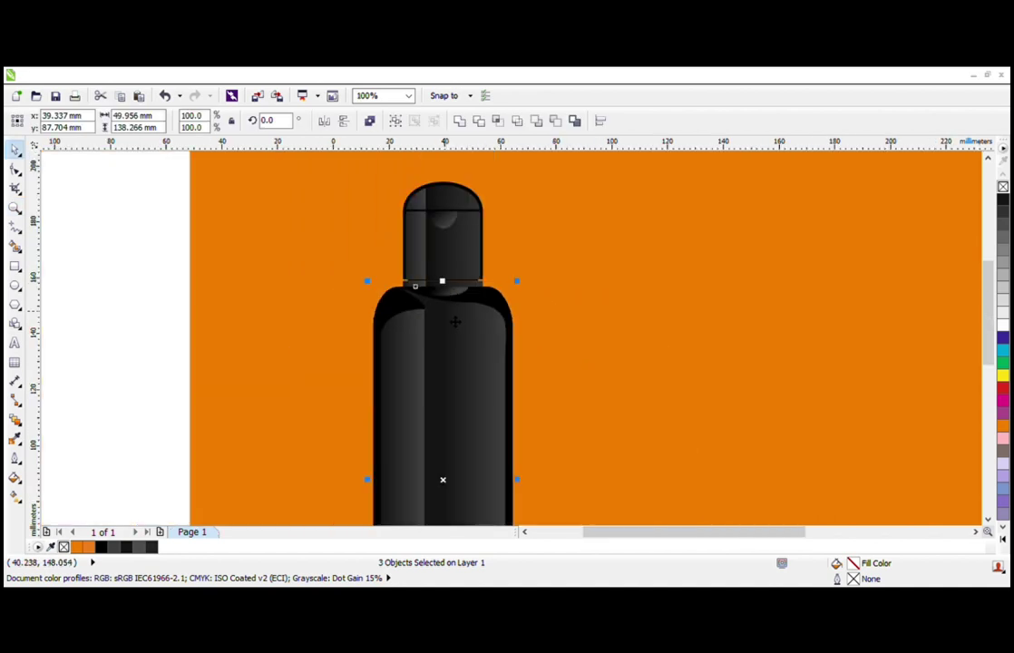
pyautogui.scroll(-2, 455, 321)
pyautogui.scroll(2, 442, 507)
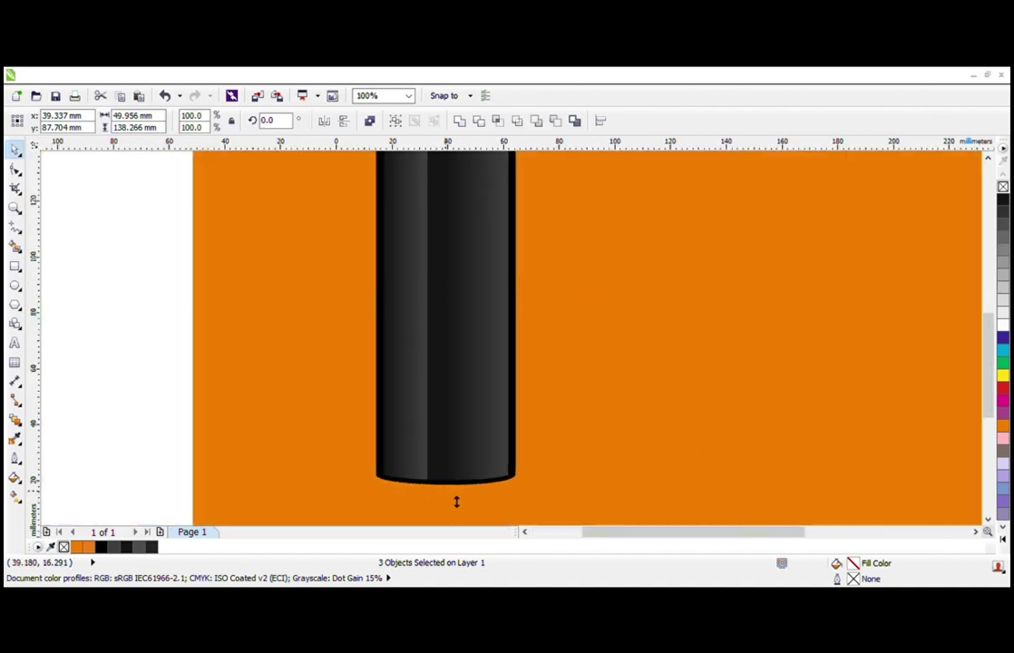
pyautogui.moveTo(457, 502); pyautogui.dragTo(458, 520)
pyautogui.scroll(-2, 435, 479)
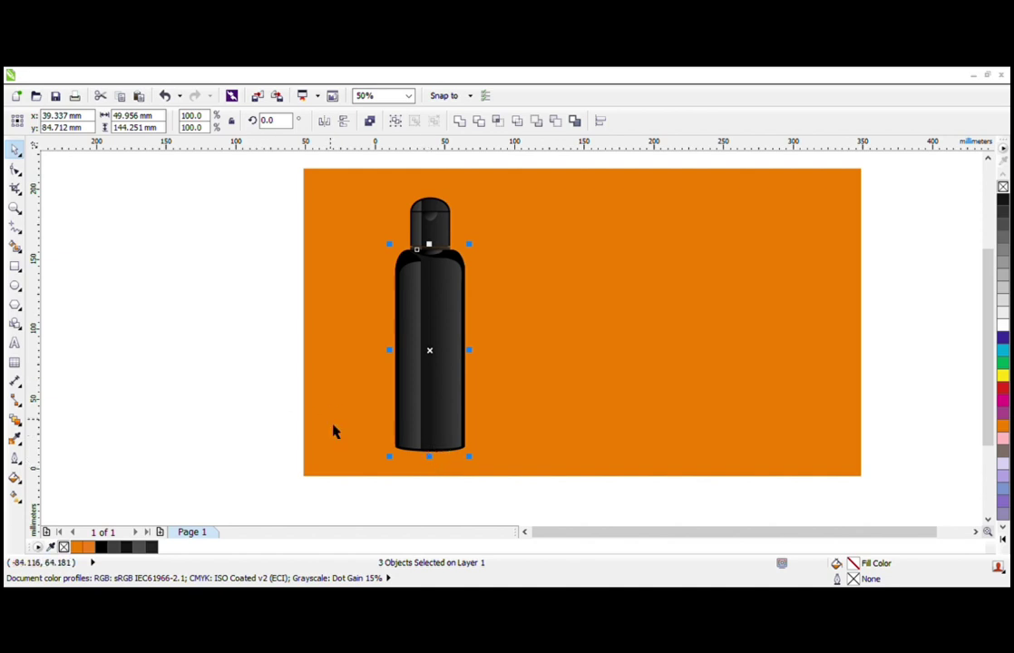
pyautogui.click(251, 436)
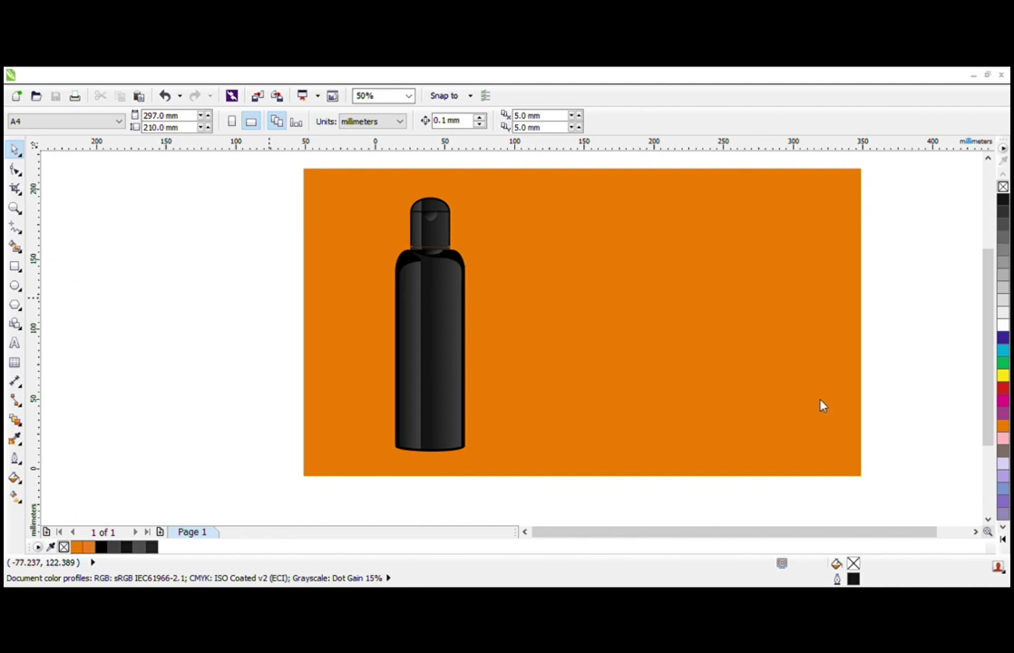
# Step: Import the honey dipper and almond pile PNG images and place them beside the bottle on the orange background
pyautogui.hotkey('ctrl', 'i')
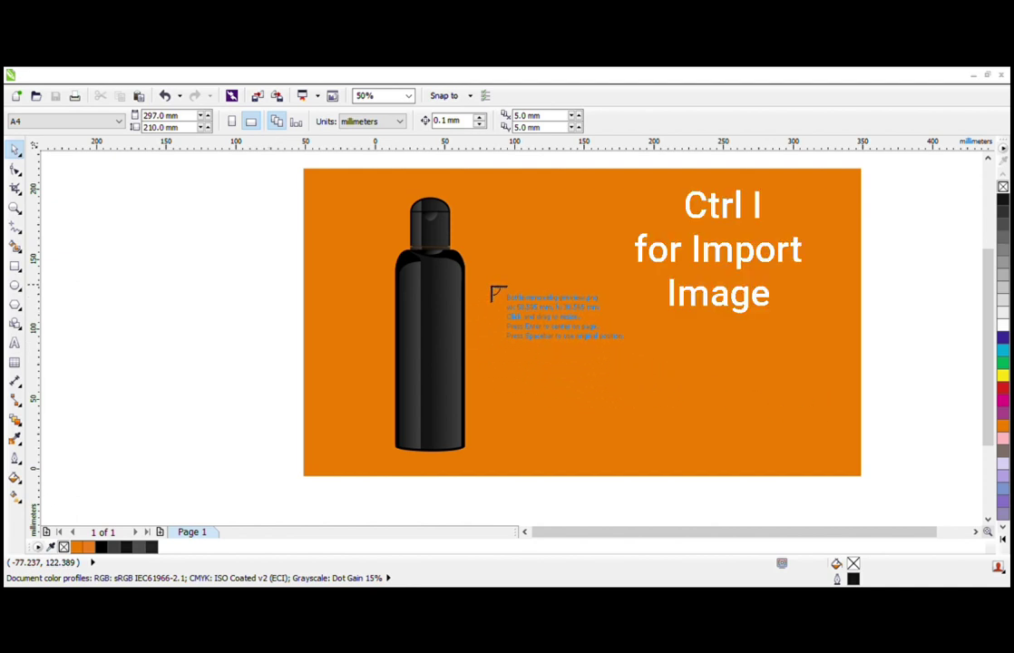
pyautogui.click(502, 295)
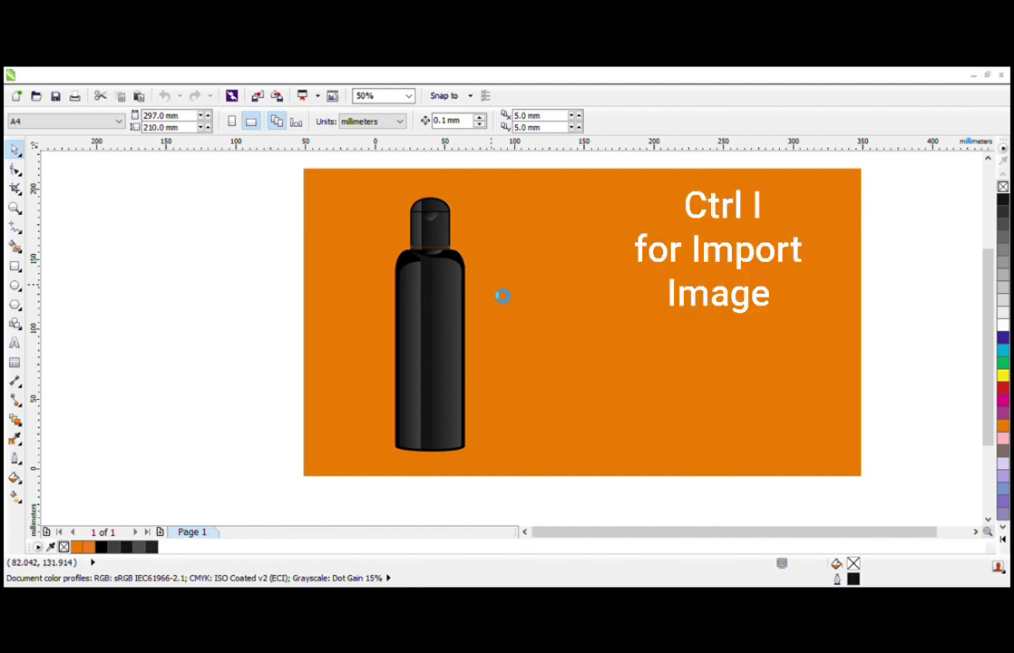
pyautogui.click(506, 352)
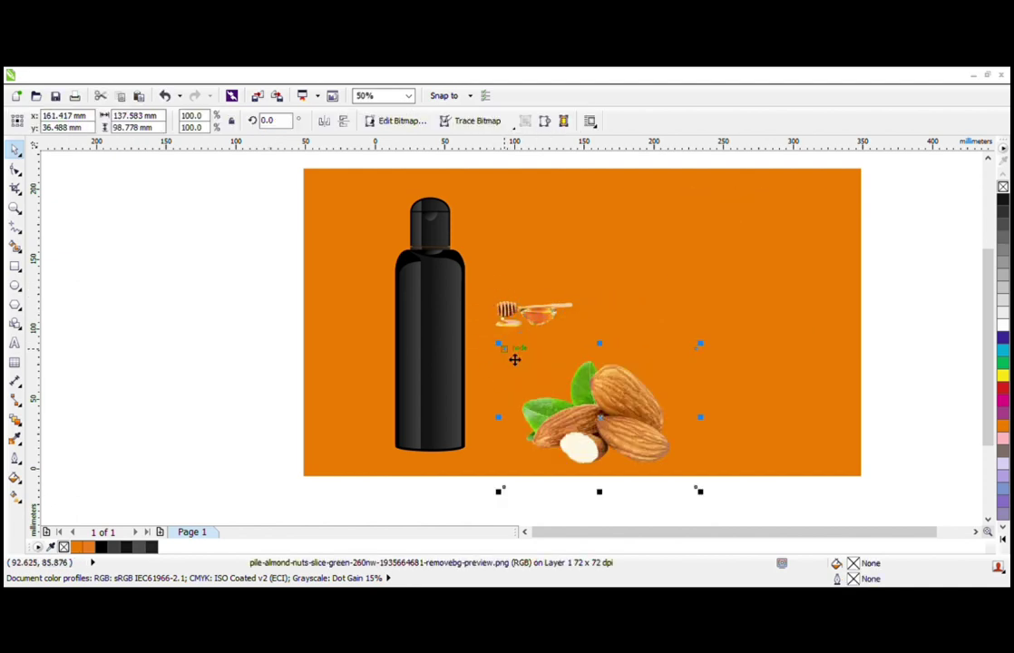
# Step: Shrink the almond pile image beside the bottle and mirror the honey dipper image horizontally
pyautogui.moveTo(700, 490); pyautogui.dragTo(589, 415)
pyautogui.click(540, 332)
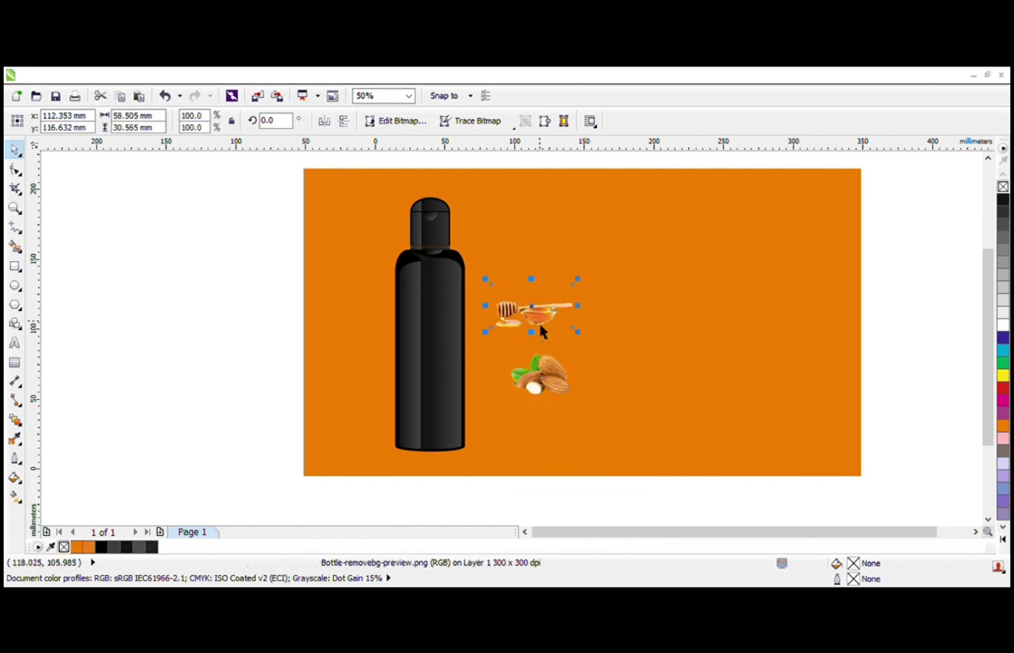
pyautogui.click(324, 121)
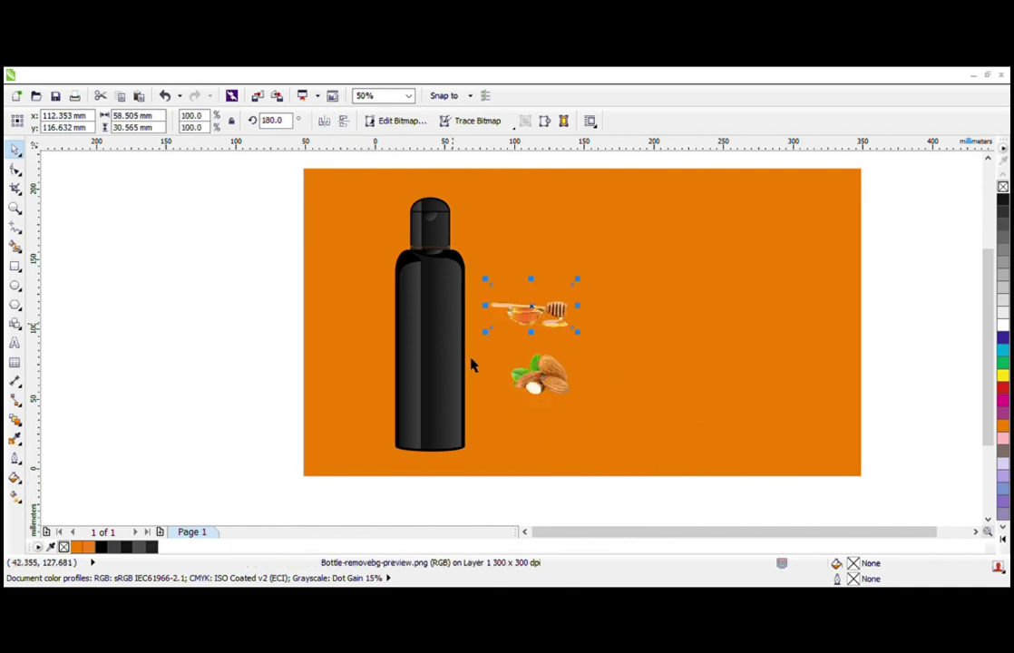
# Step: Center the honey image horizontally on the bottle body, move it near the base and scale it to about 43.6 mm wide
pyautogui.keyDown('shift'); pyautogui.click(455, 419); pyautogui.keyUp('shift')
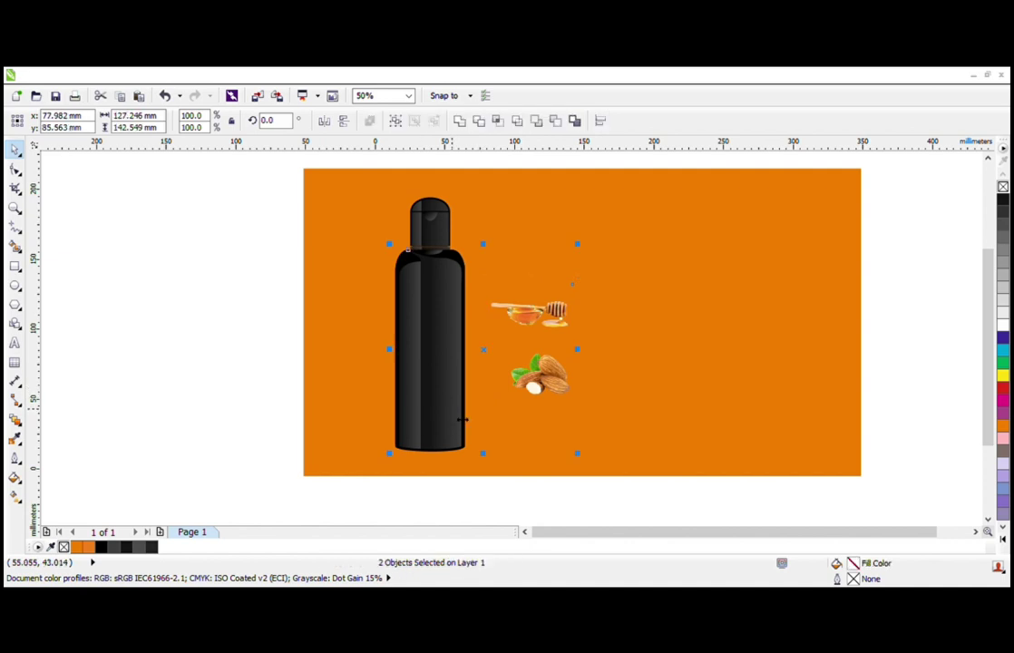
pyautogui.press('c')
pyautogui.click(209, 384)
pyautogui.click(468, 322)
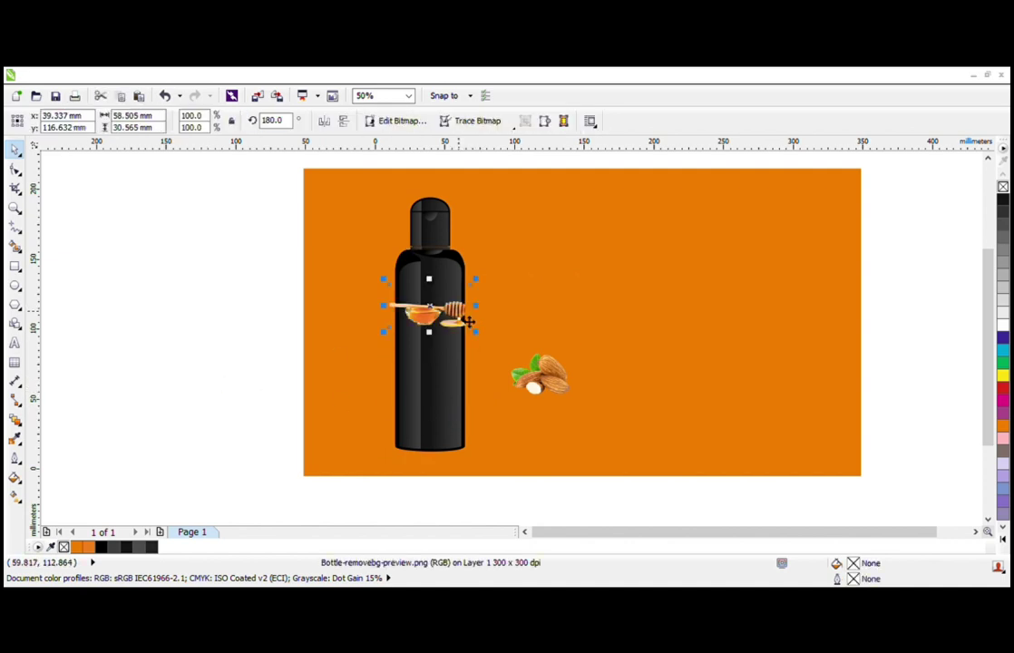
pyautogui.moveTo(466, 322); pyautogui.dragTo(455, 428)
pyautogui.scroll(2, 449, 422)
pyautogui.moveTo(501, 366); pyautogui.dragTo(487, 369)
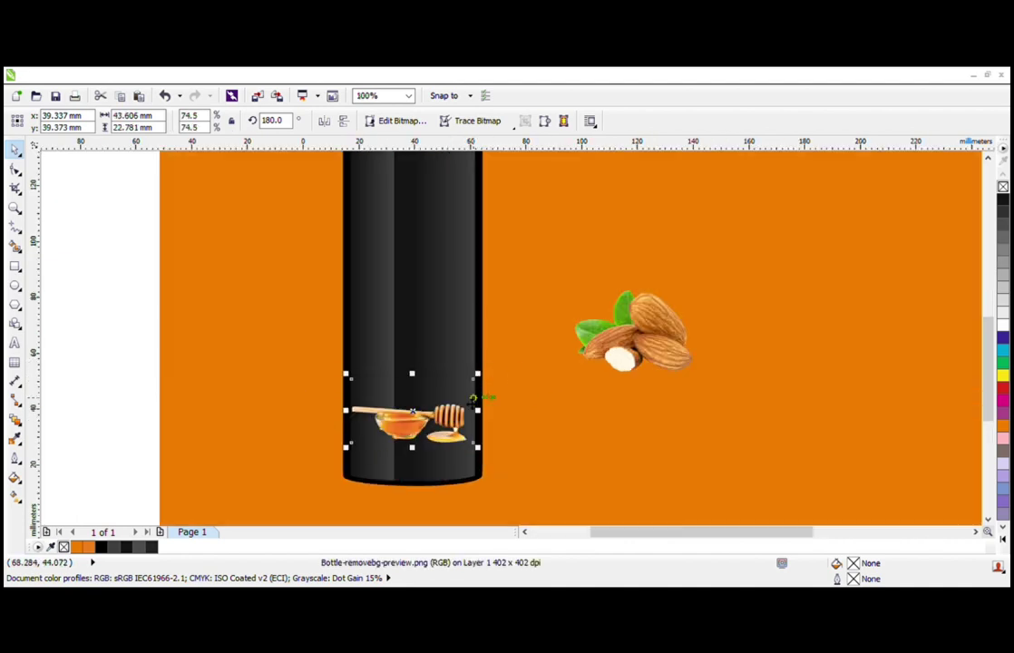
# Step: Trim the empty edge beside the honey dipper's head, recenter the image on the bottle and enlarge it to about 44.7 mm wide
pyautogui.keyDown('shift'); pyautogui.click(455, 361); pyautogui.keyUp('shift')
pyautogui.click(512, 388)
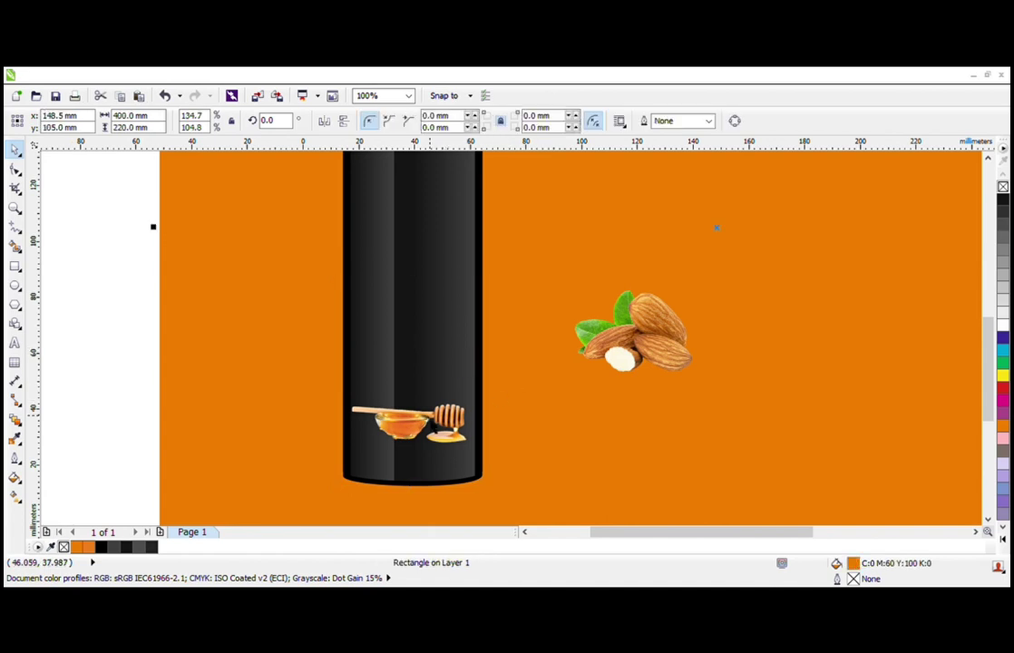
pyautogui.click(449, 418)
pyautogui.scroll(2, 456, 418)
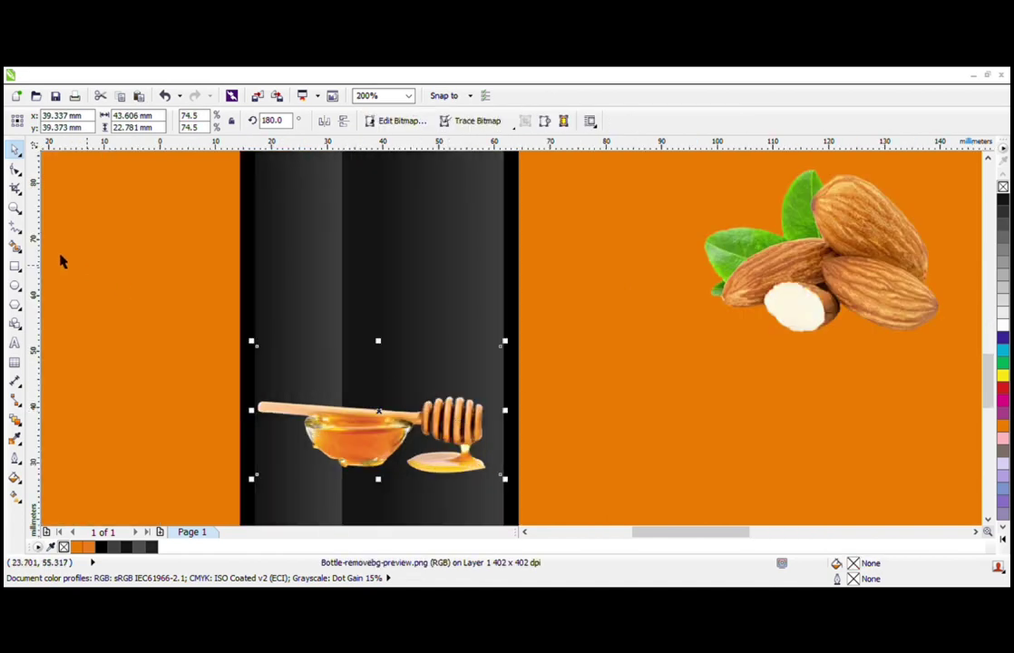
pyautogui.click(14, 168)
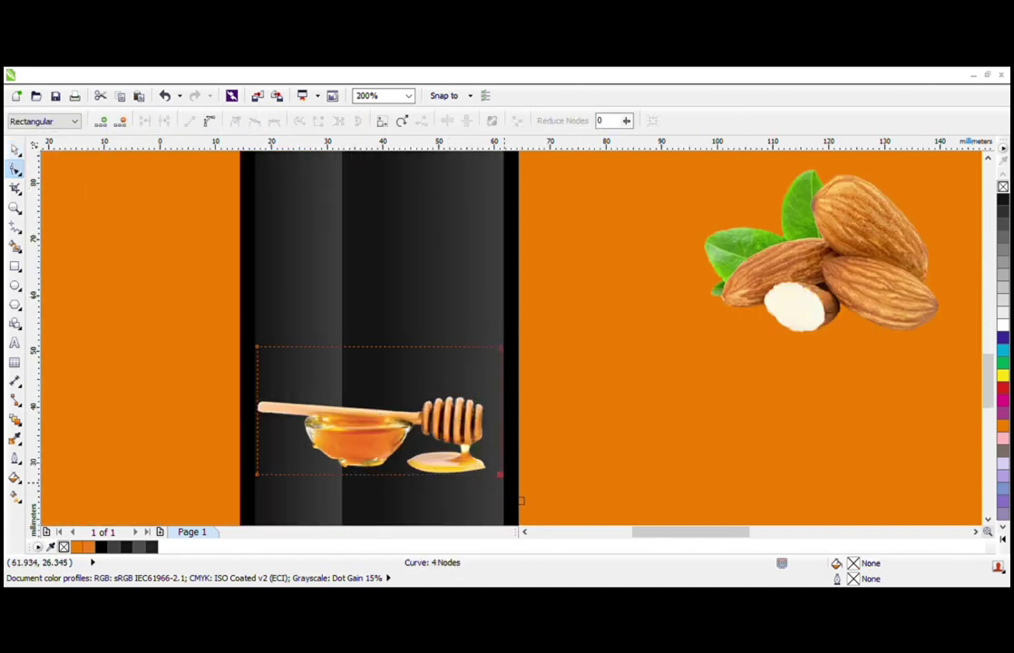
pyautogui.moveTo(500, 474); pyautogui.dragTo(491, 475)
pyautogui.press('space')
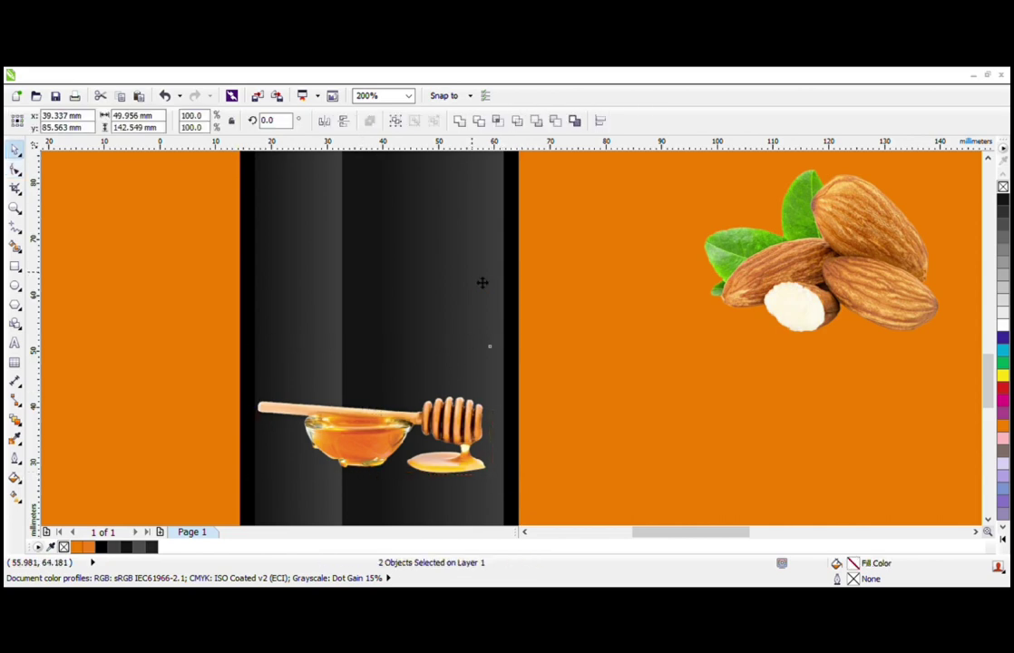
pyautogui.press('Right')
pyautogui.moveTo(501, 351); pyautogui.dragTo(515, 349)
pyautogui.scroll(-1, 465, 353)
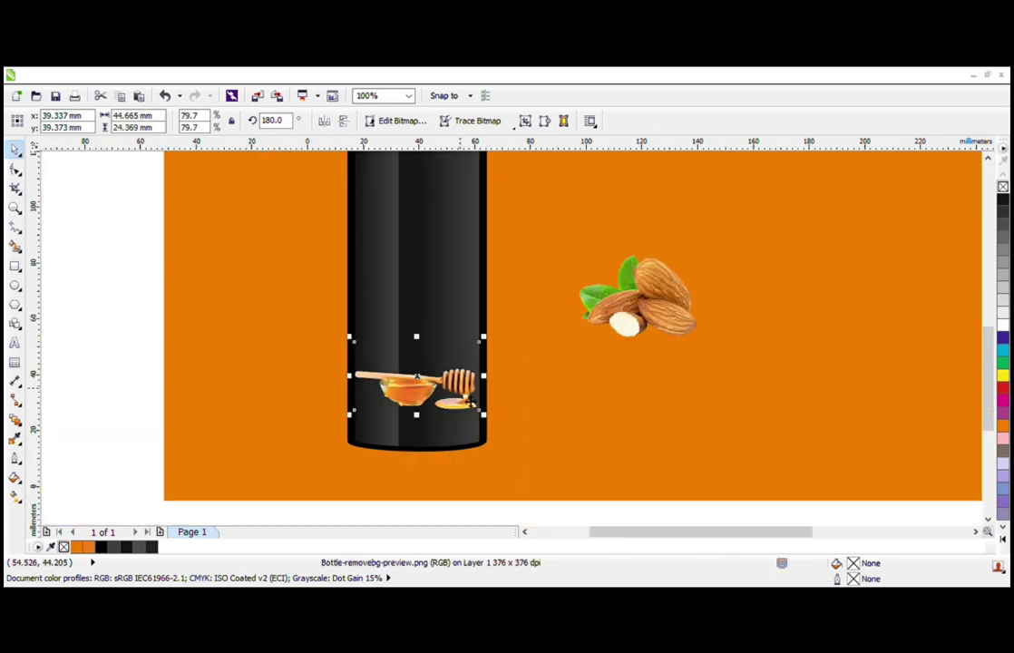
# Step: Crop the empty margins on all four sides of the almond image by moving its boundary nodes inward
pyautogui.click(410, 343)
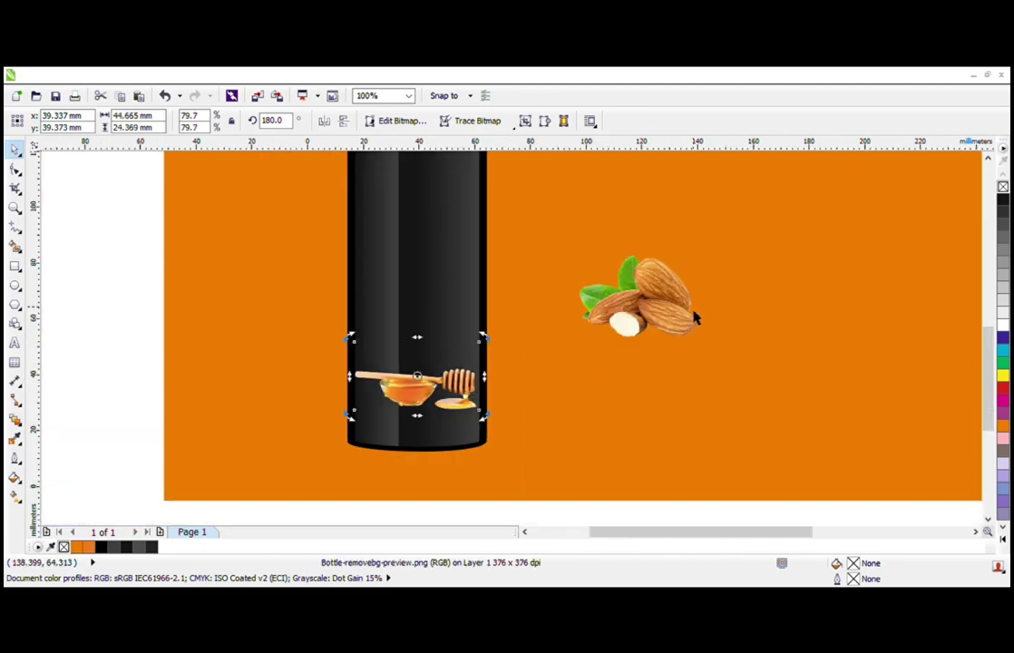
pyautogui.click(609, 278)
pyautogui.press('F10')
pyautogui.moveTo(730, 352); pyautogui.dragTo(698, 357)
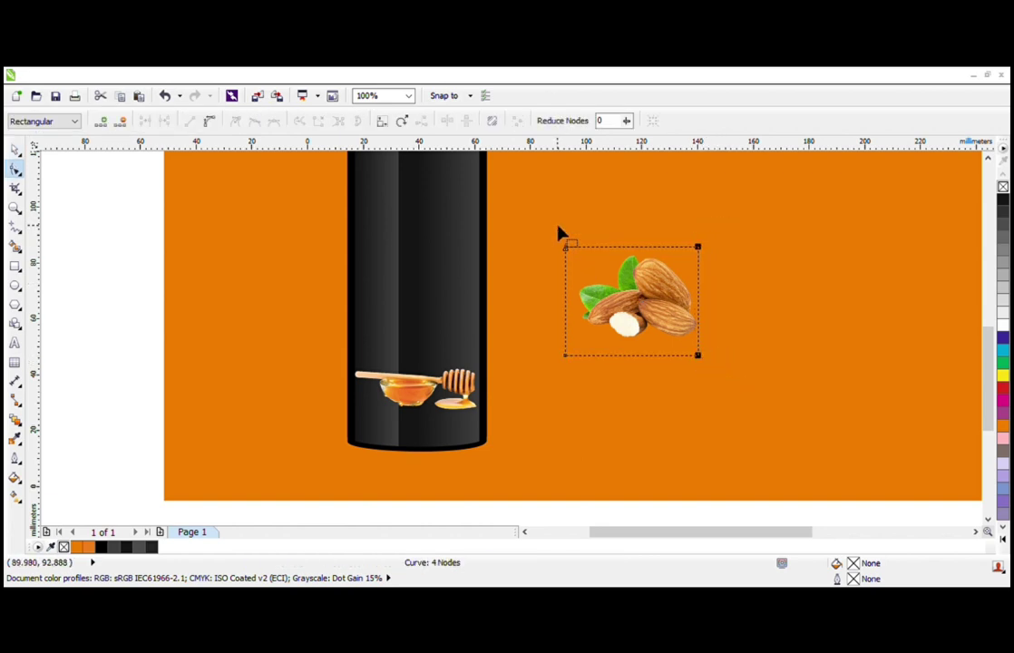
pyautogui.moveTo(546, 218); pyautogui.dragTo(580, 362)
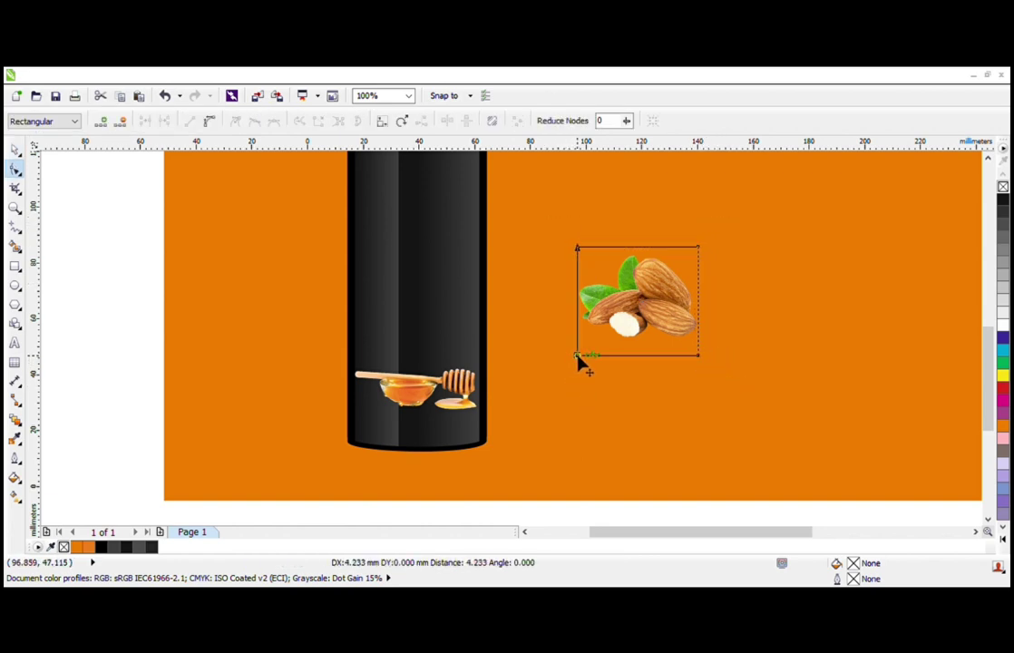
pyautogui.moveTo(550, 222); pyautogui.dragTo(702, 263)
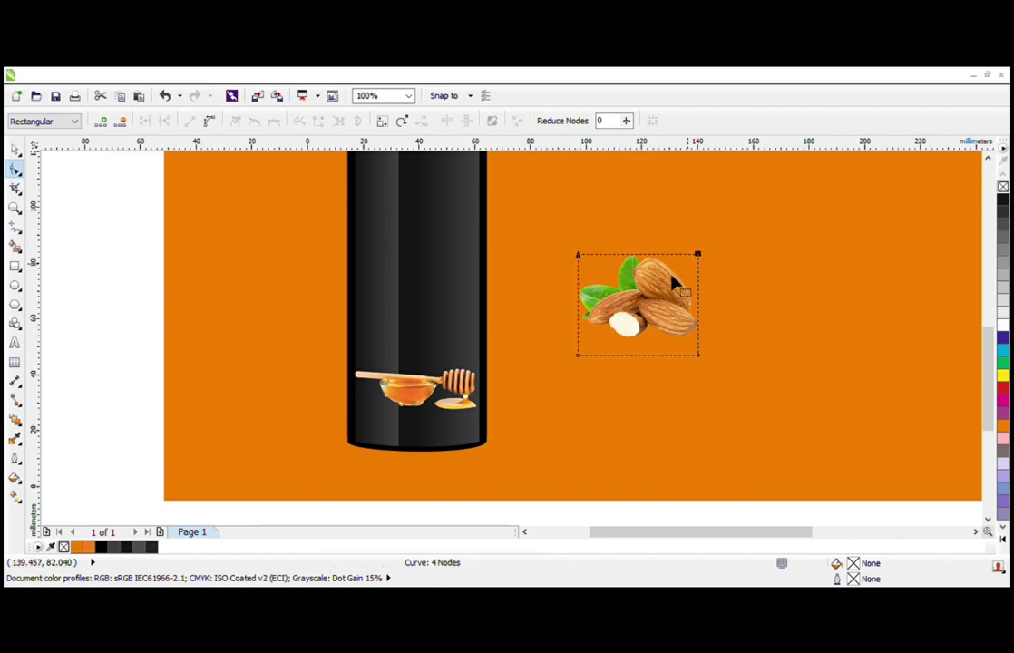
pyautogui.moveTo(562, 328); pyautogui.dragTo(673, 385)
# Step: Place the almond image on the bottle above the honey and center it horizontally on the bottle body
pyautogui.moveTo(706, 354); pyautogui.dragTo(463, 339)
pyautogui.press('space')
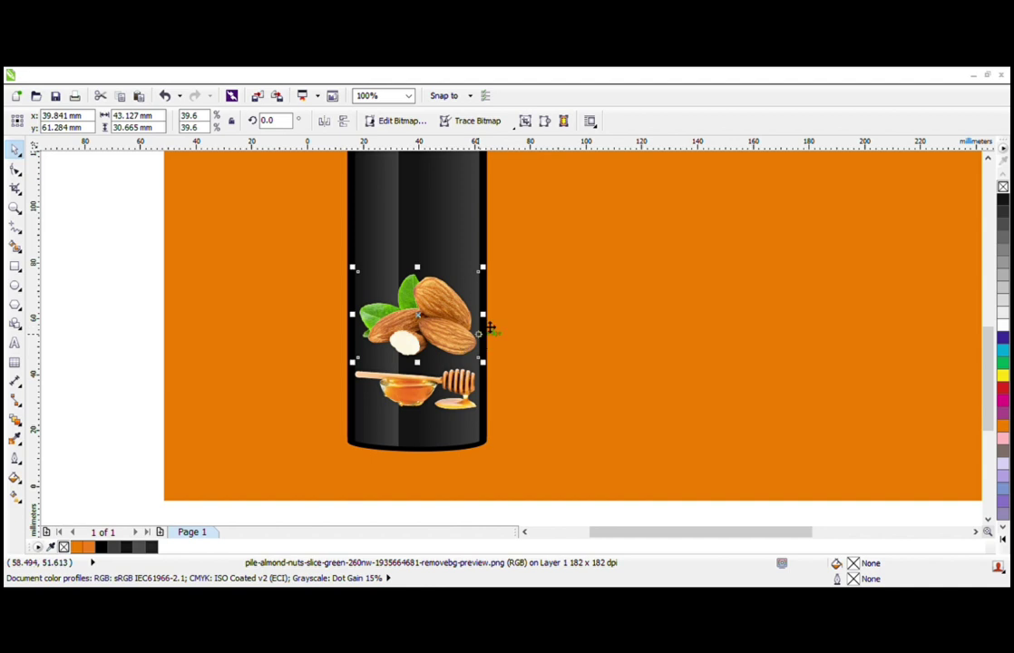
pyautogui.keyDown('shift'); pyautogui.click(475, 228); pyautogui.keyUp('shift')
pyautogui.press('c')
pyautogui.keyDown('shift'); pyautogui.click(474, 227); pyautogui.keyUp('shift')
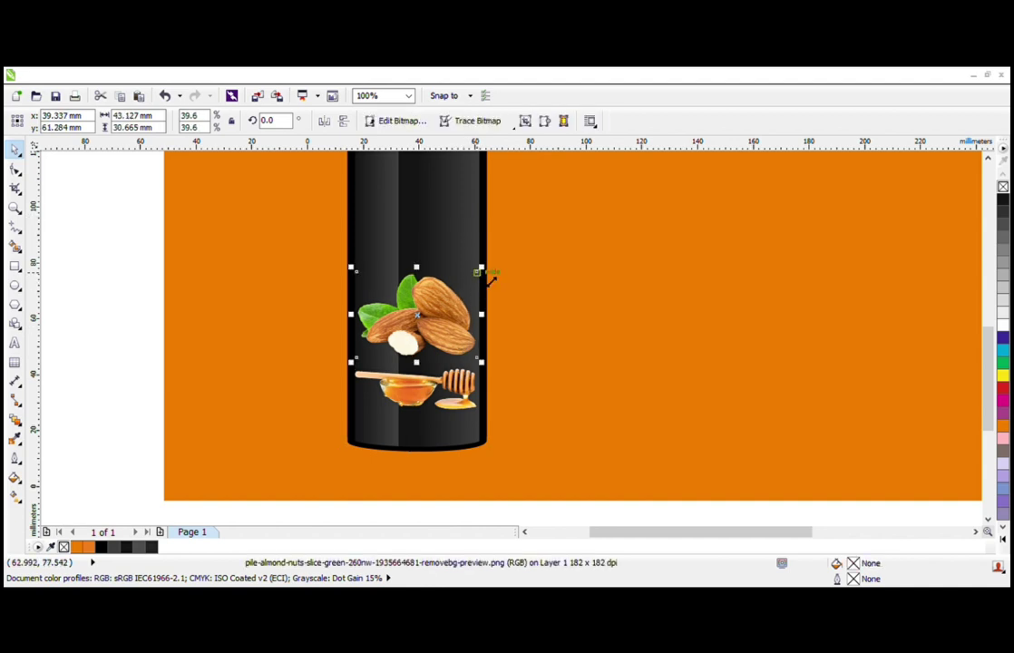
# Step: Scale the almond image about its center to about 35.7 mm wide and adjust its vertical spacing above the honey
pyautogui.moveTo(490, 280); pyautogui.dragTo(481, 279)
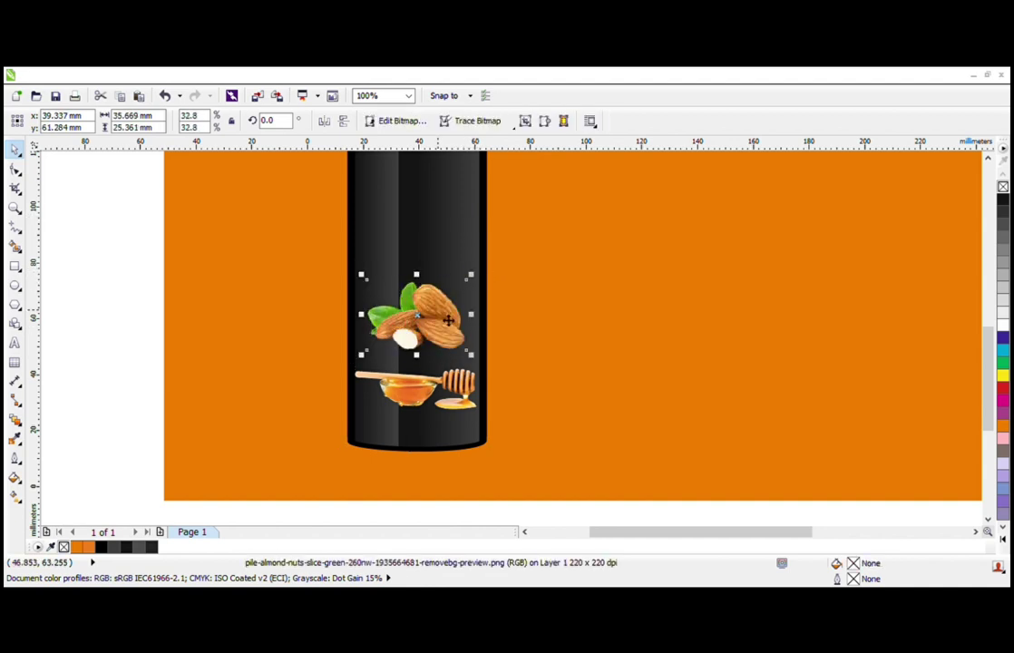
pyautogui.moveTo(449, 320); pyautogui.dragTo(448, 326)
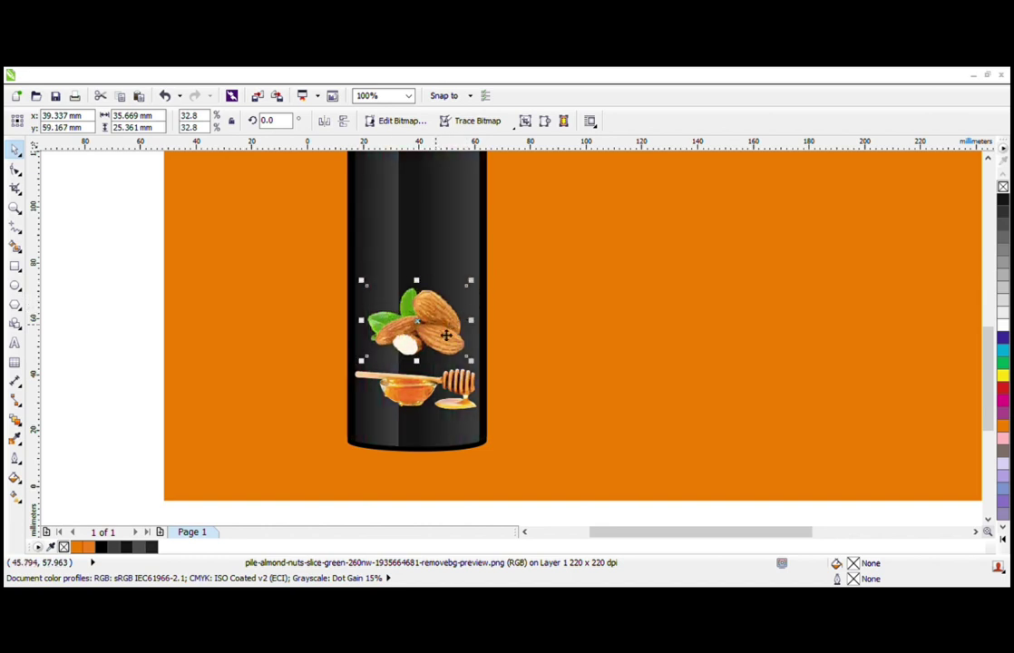
pyautogui.moveTo(446, 336); pyautogui.dragTo(446, 330)
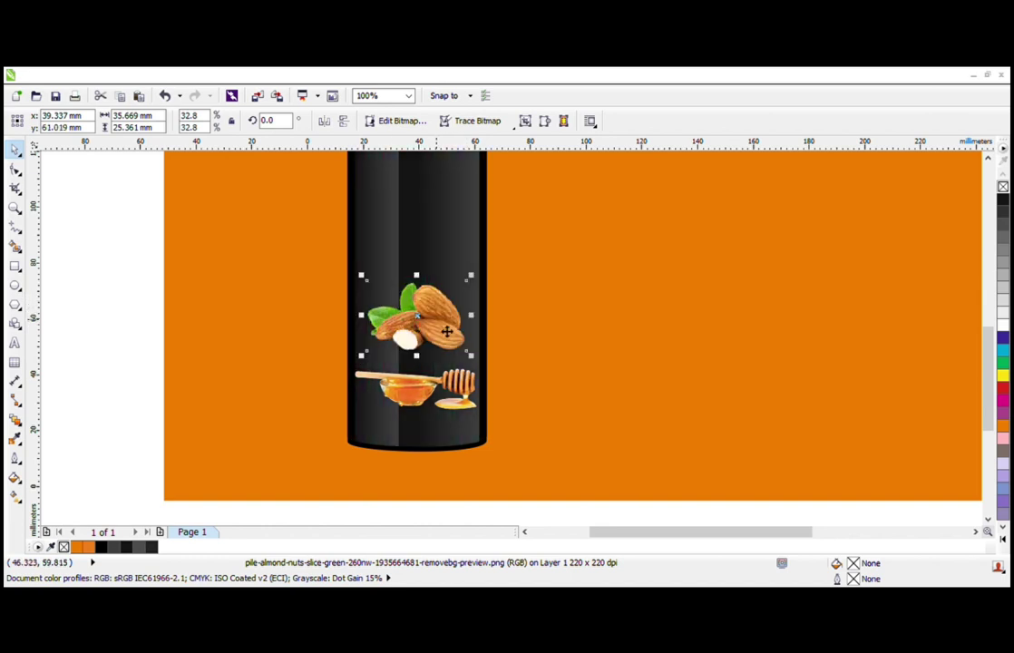
# Step: Examine the whole bottle with the almond and honey images in place
pyautogui.click(15, 207)
pyautogui.rightClick(260, 283)
pyautogui.moveTo(327, 189); pyautogui.dragTo(796, 462)
pyautogui.press('space')
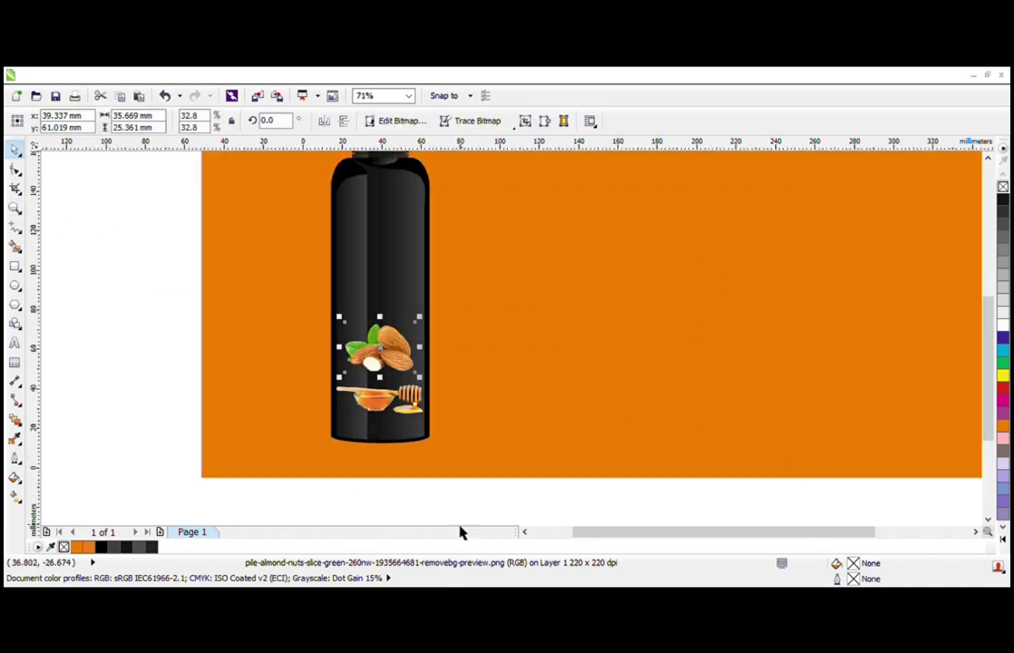
pyautogui.scroll(-2, 357, 448)
pyautogui.press('space')
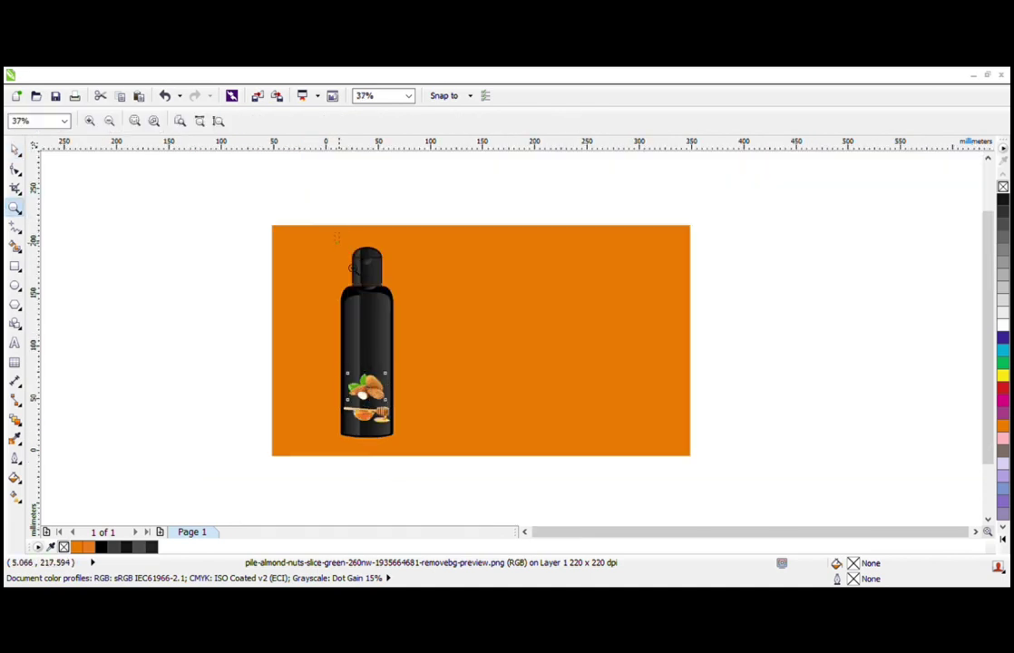
pyautogui.moveTo(334, 234); pyautogui.dragTo(491, 473)
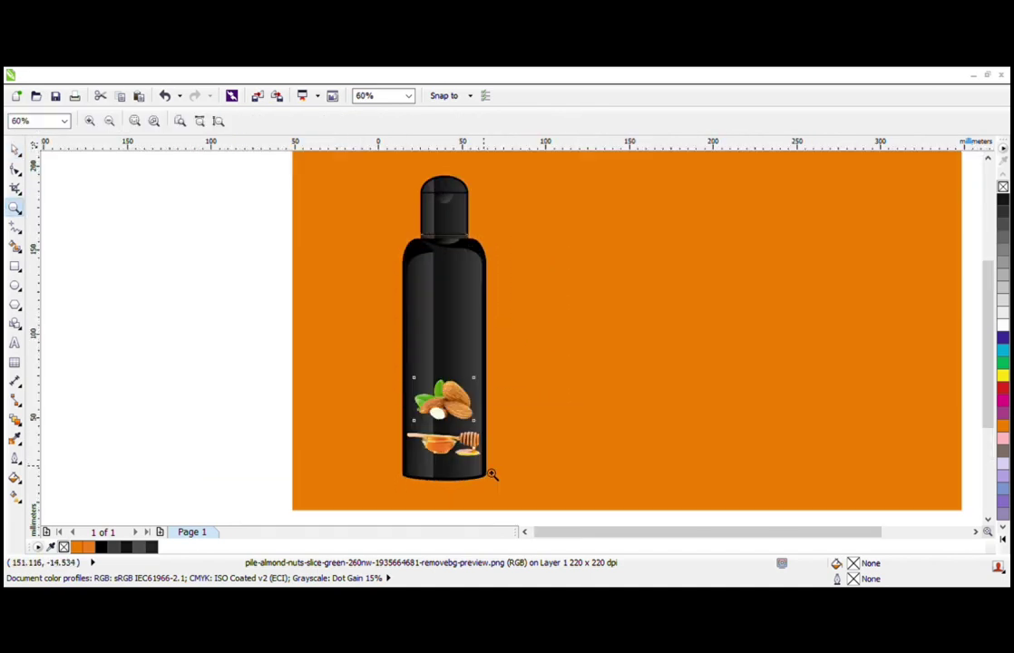
pyautogui.press('space')
# Step: Add the artistic text "Almonds and Honey" in 24 pt Arial on the orange background beside the bottle
pyautogui.click(247, 379)
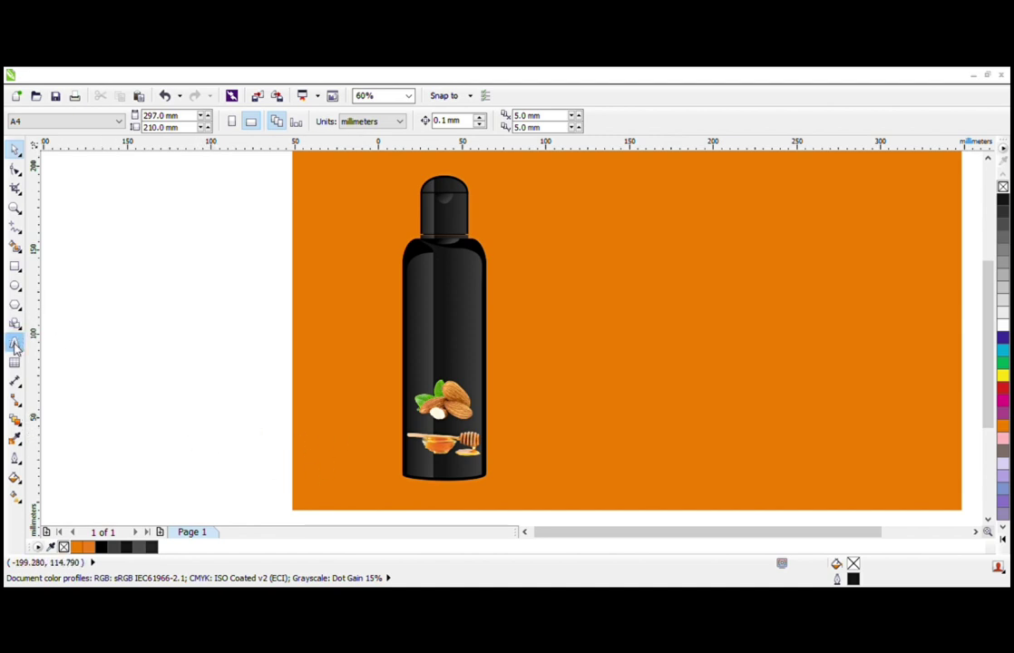
pyautogui.press('F8')
pyautogui.scroll(3, 578, 316)
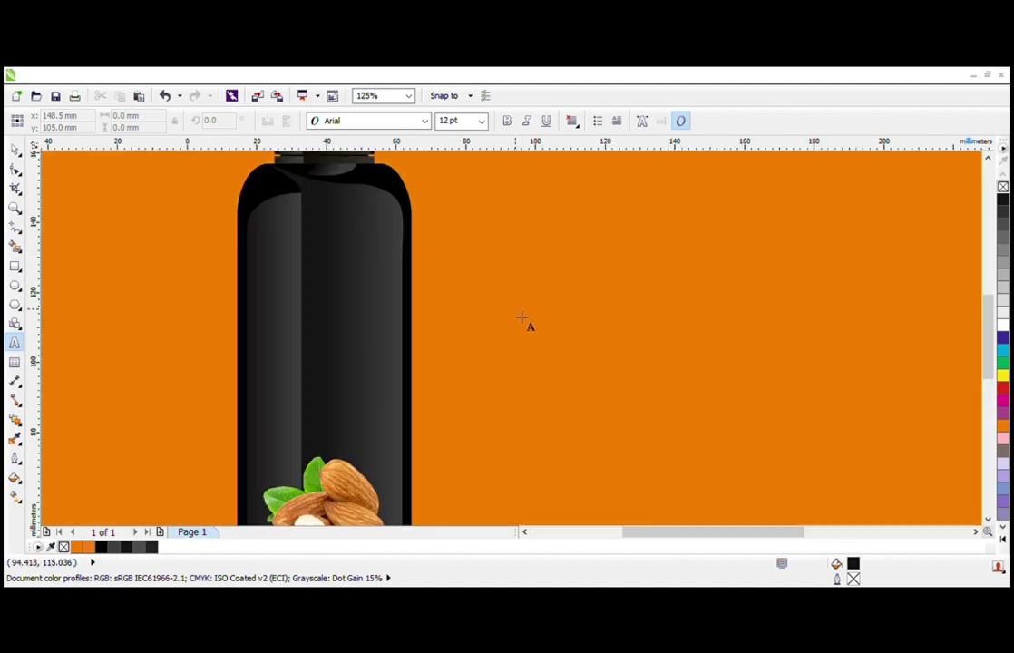
pyautogui.scroll(-3, 522, 322)
pyautogui.click(443, 287)
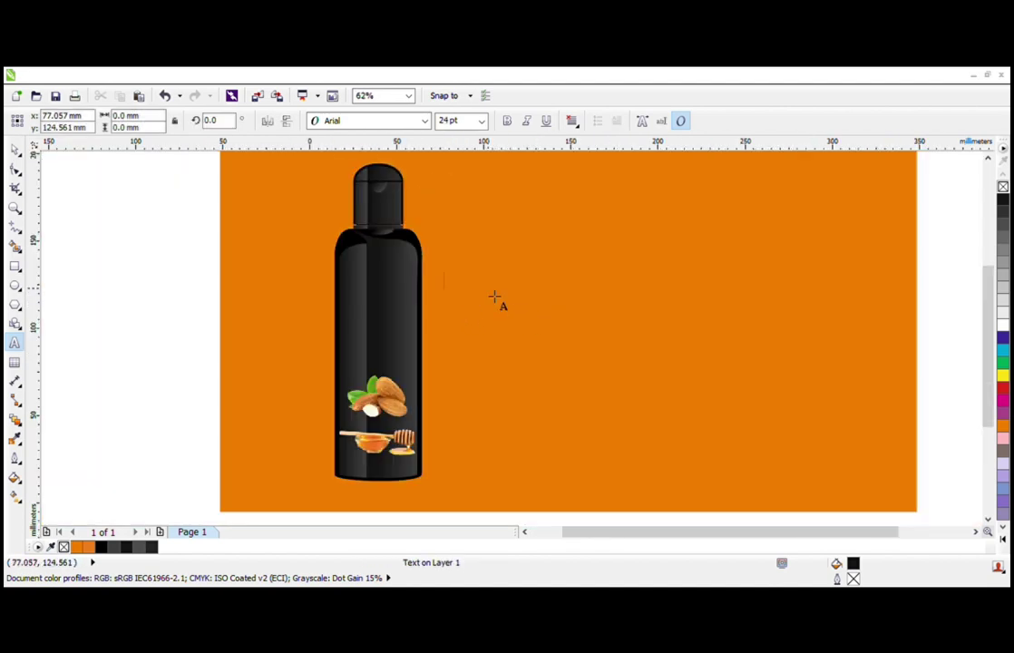
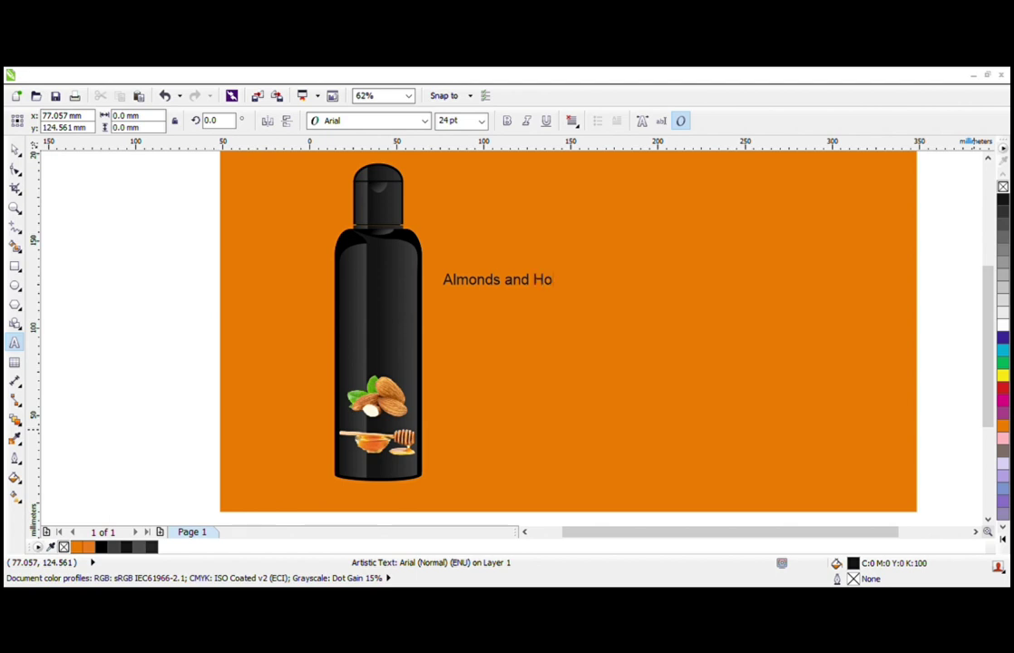
pyautogui.write('ney')
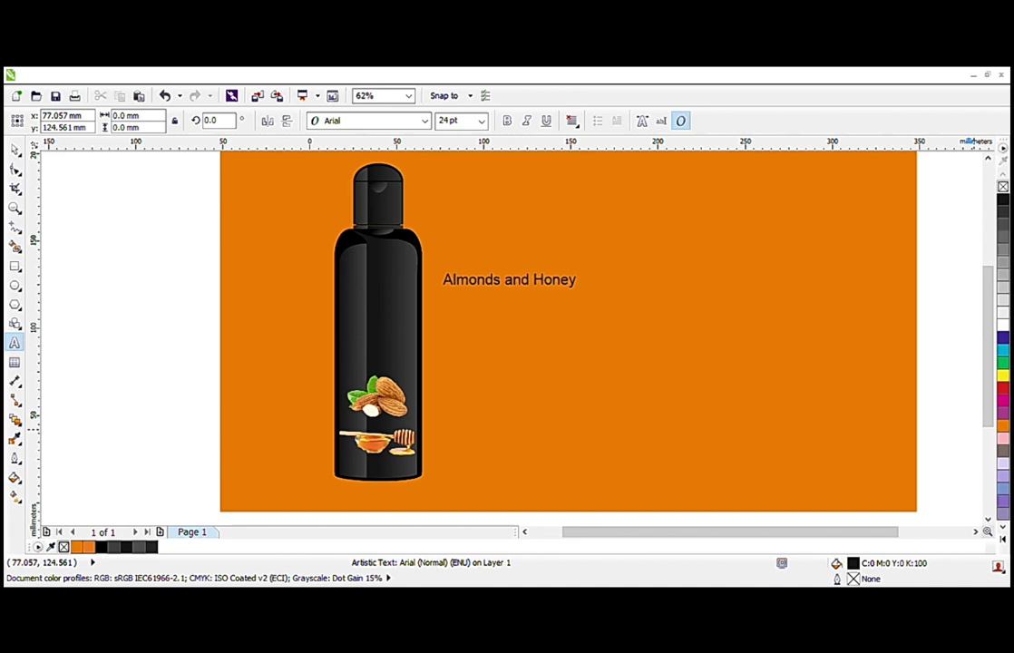
pyautogui.press('Escape')
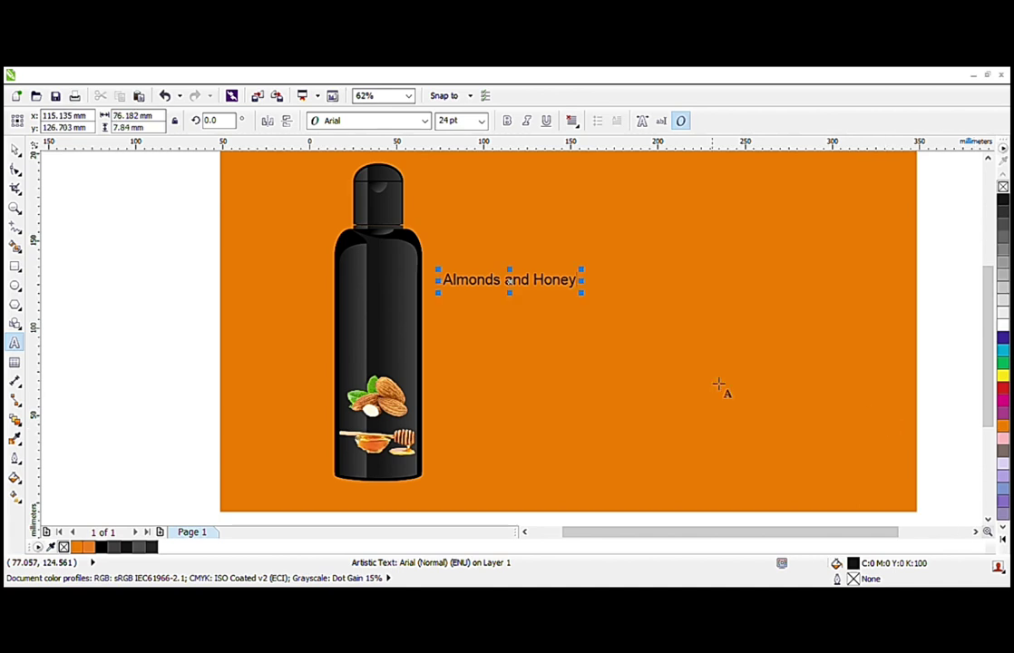
# Step: Place a duplicate of the "Almonds and Honey" text just below the original
pyautogui.click(13, 148)
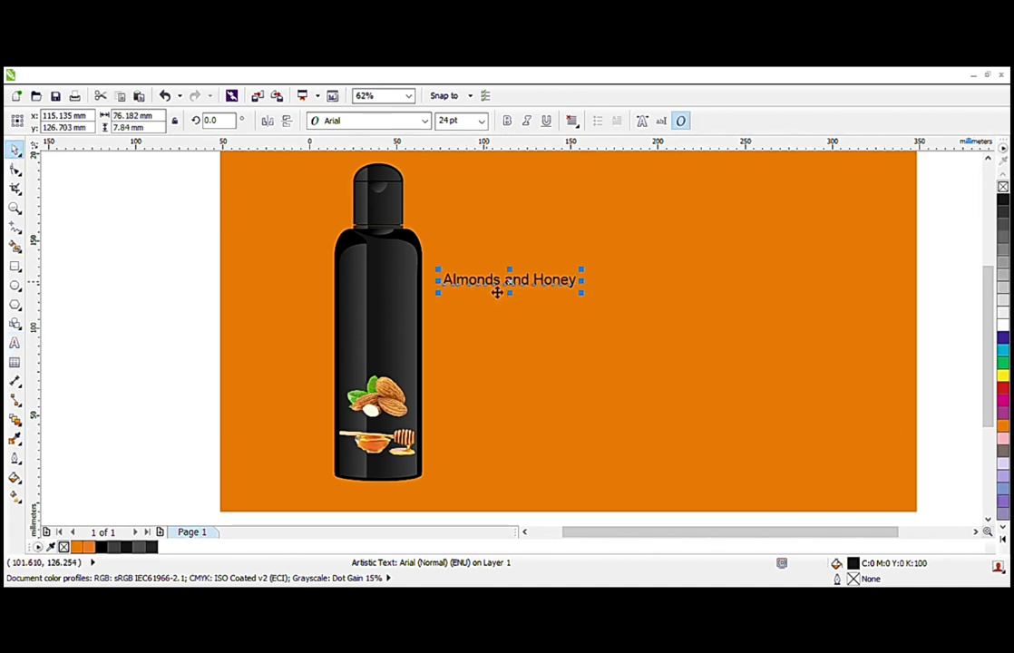
pyautogui.moveTo(496, 292); pyautogui.dragTo(500, 320)
pyautogui.rightClick(499, 320)
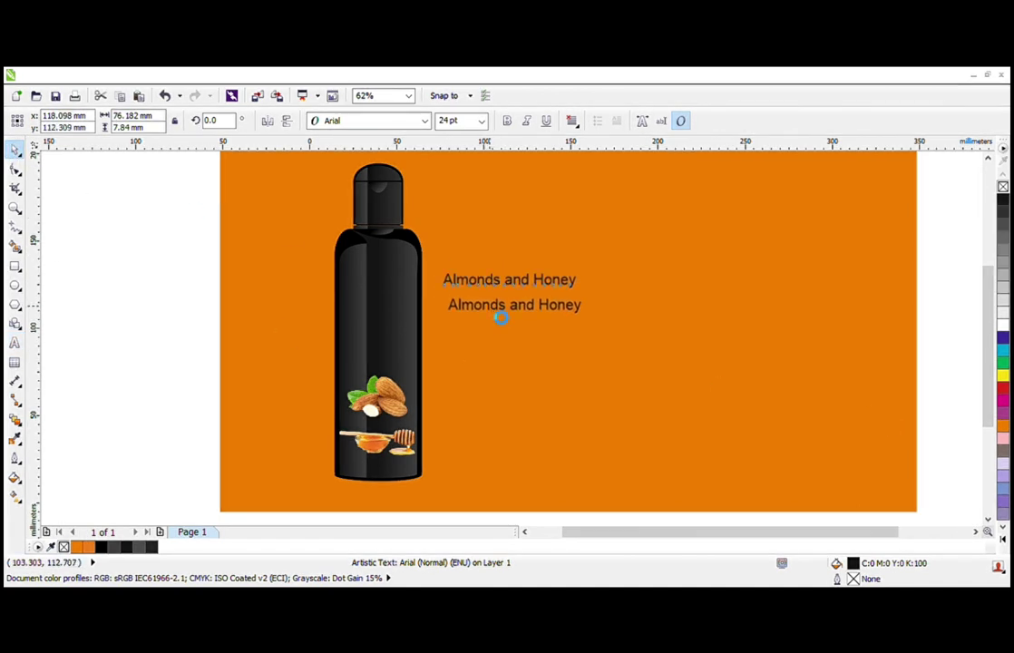
# Step: Replace the wording of the duplicated text line with "Moisturizing"
pyautogui.click(15, 343)
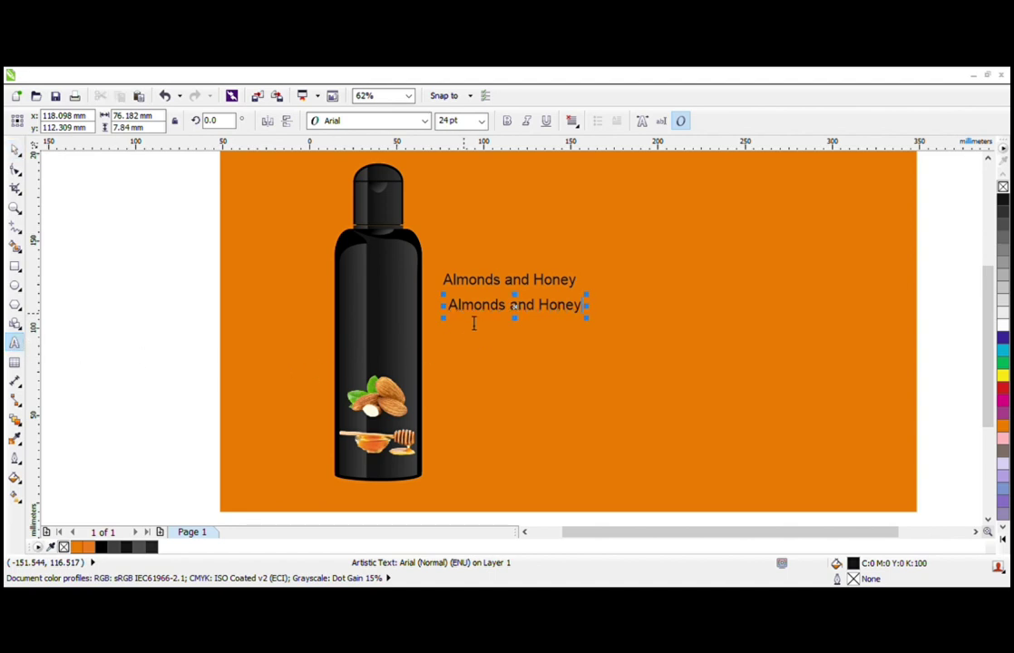
pyautogui.moveTo(450, 305); pyautogui.dragTo(630, 316)
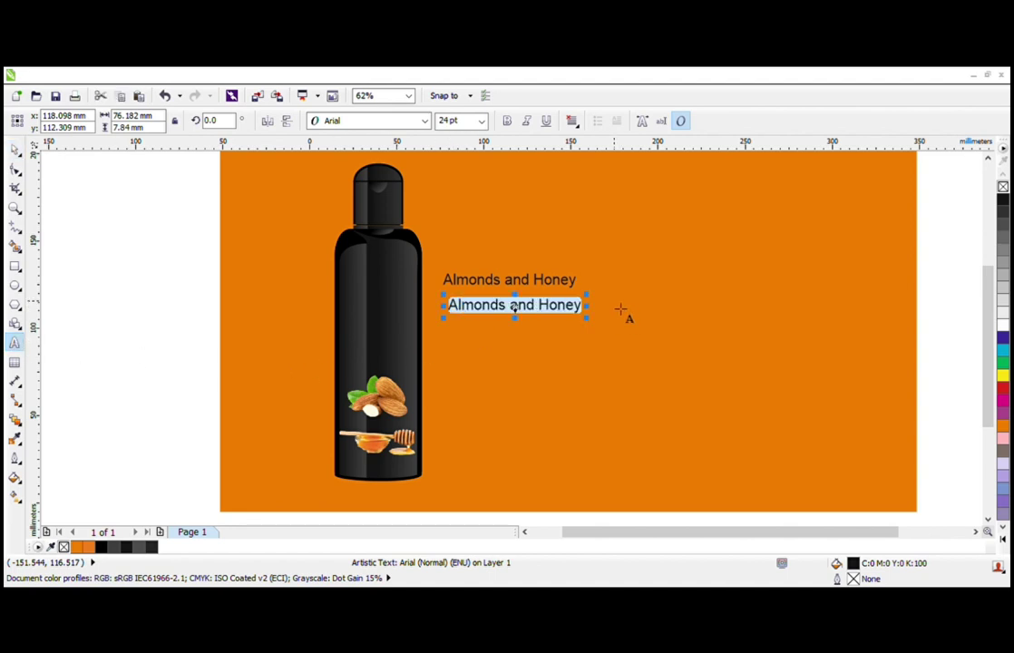
pyautogui.write('Moisturizing')
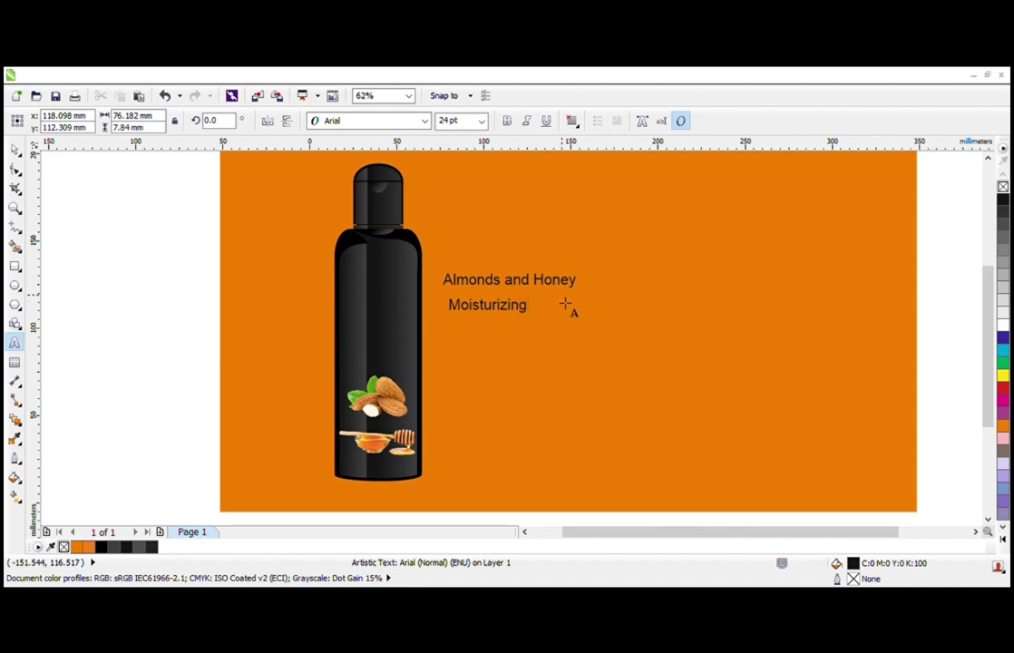
pyautogui.click(533, 305)
pyautogui.click(16, 150)
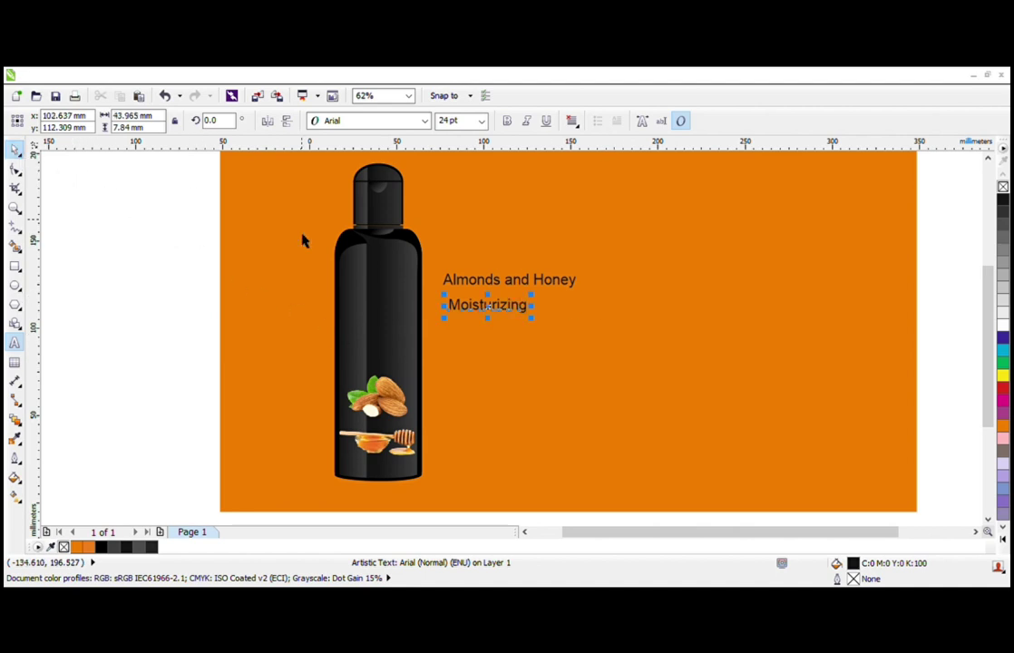
pyautogui.doubleClick(468, 311)
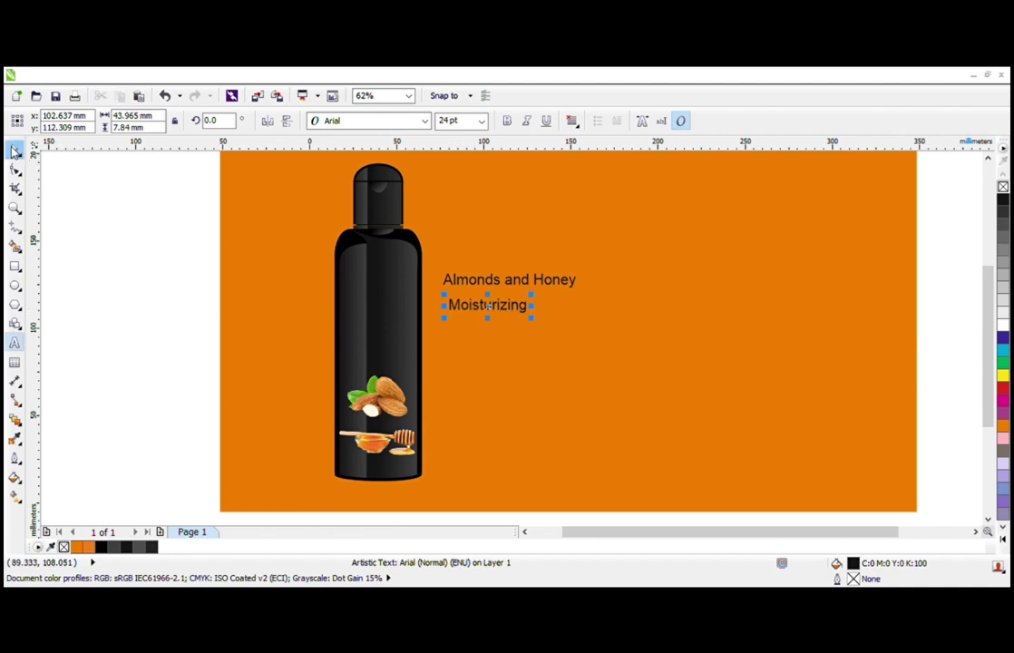
# Step: Place a duplicate of the "Moisturizing" text just below the original line
pyautogui.click(16, 208)
pyautogui.press('space')
pyautogui.moveTo(499, 317); pyautogui.dragTo(495, 342)
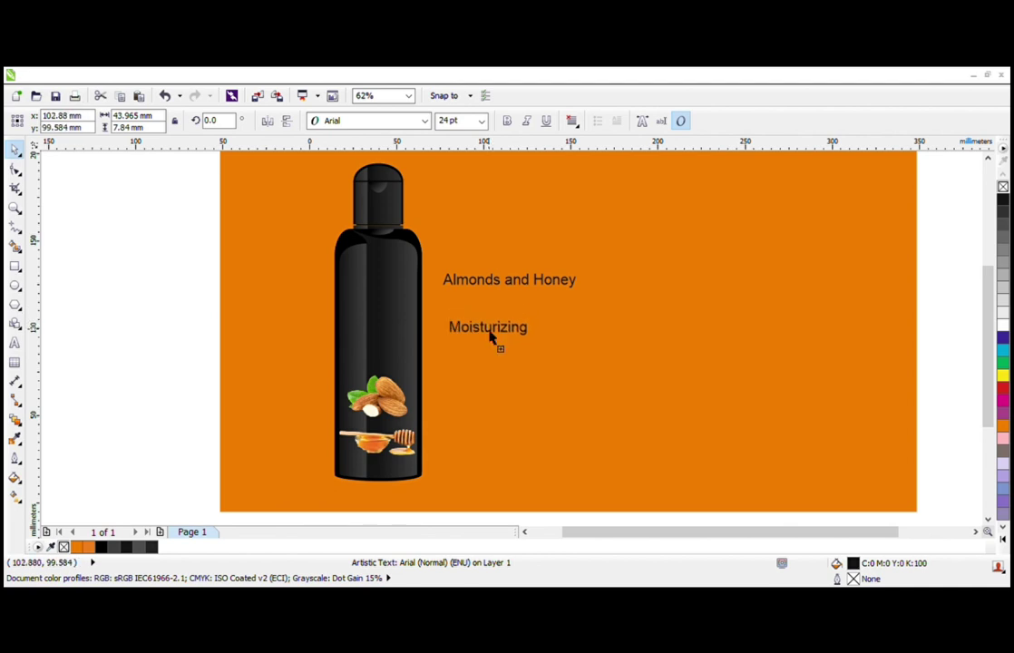
pyautogui.rightClick(495, 342)
# Step: Replace the wording of the lowest duplicated text line with "Body Lotion"
pyautogui.click(14, 343)
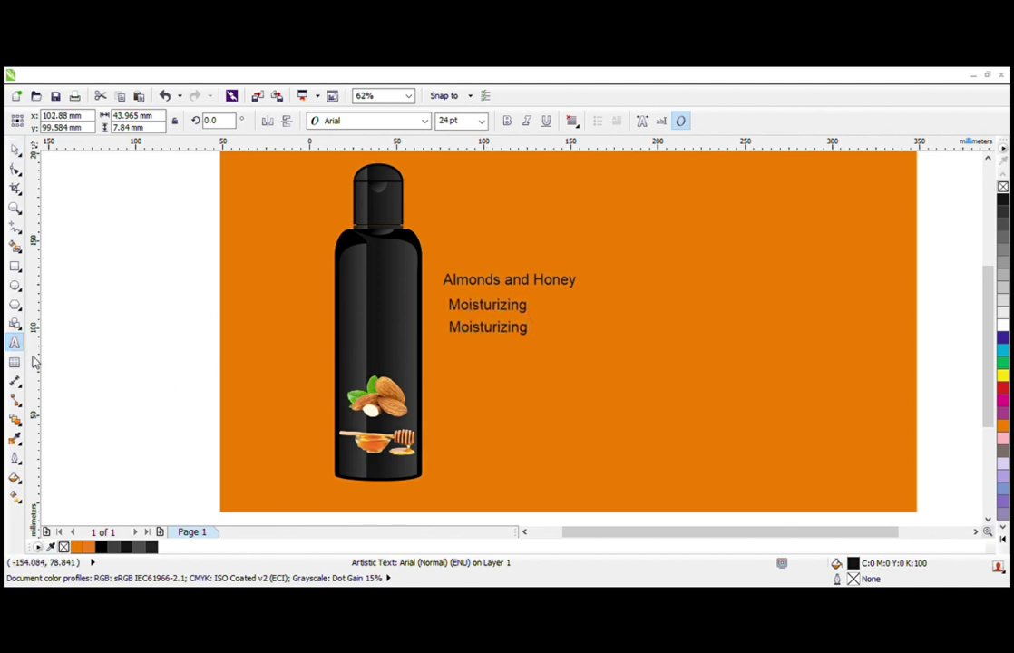
pyautogui.hotkey('ctrl', 'a')
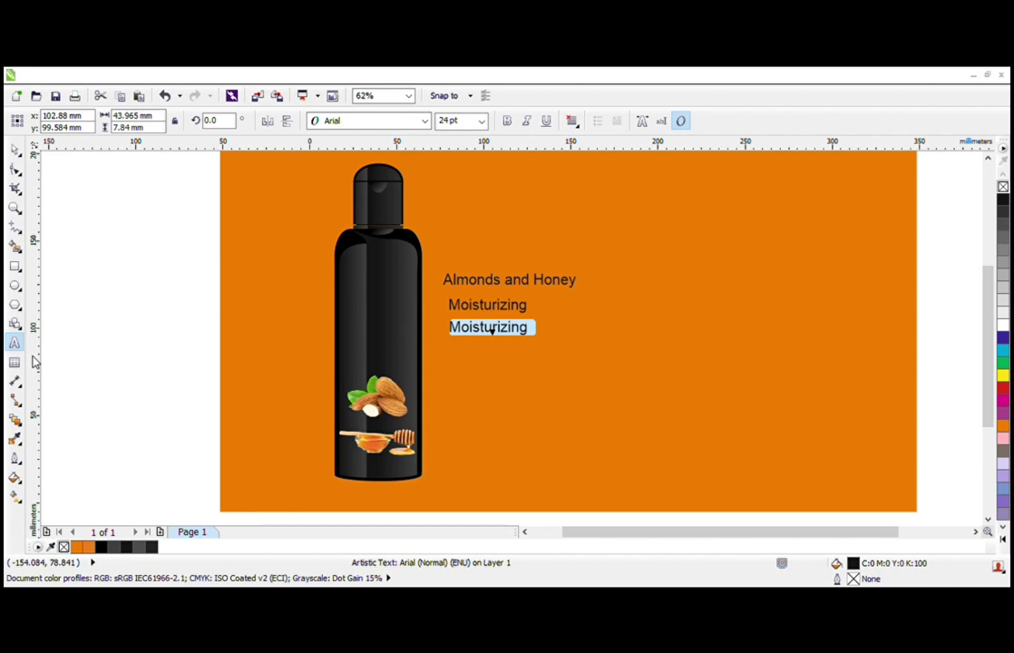
pyautogui.write('Body Lo')
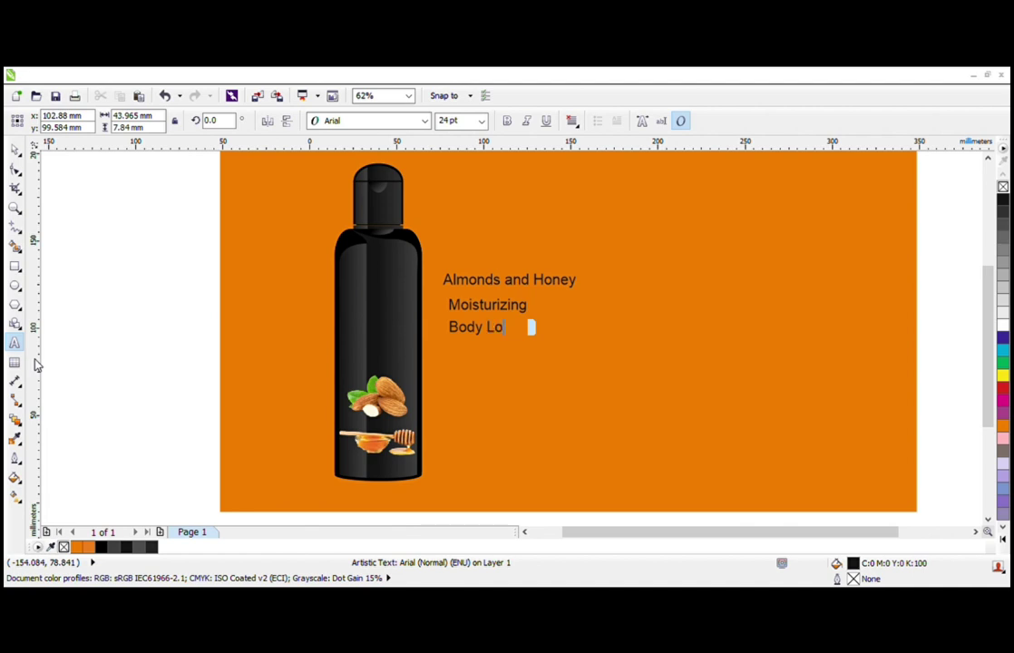
pyautogui.write('tion')
pyautogui.click(14, 207)
pyautogui.press('space')
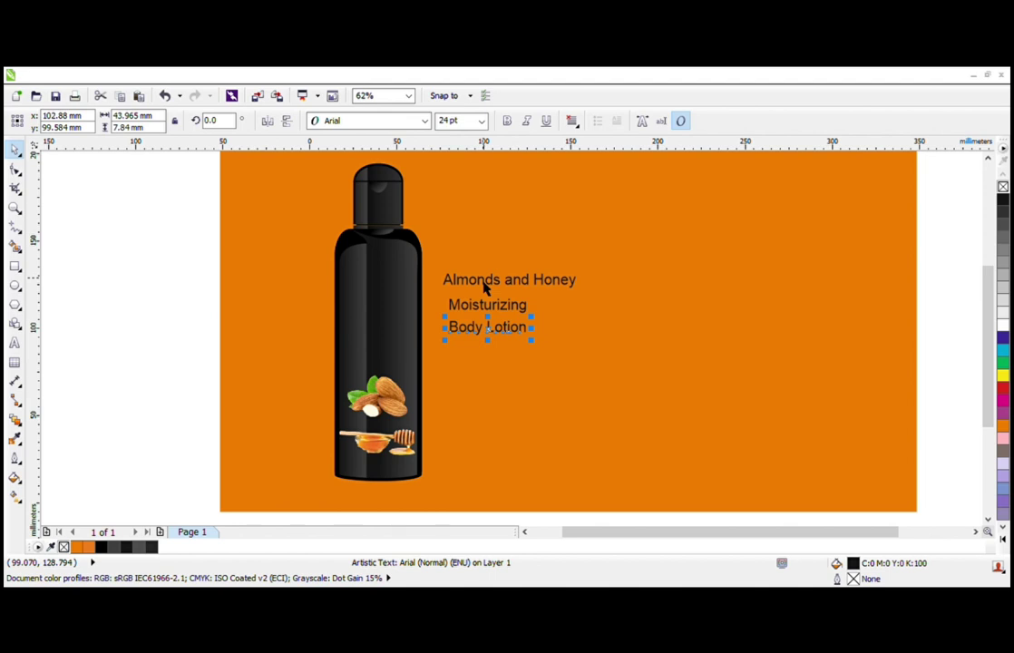
# Step: Fill the "Almonds and Honey" and "Body Lotion" text lines with white
pyautogui.click(484, 284)
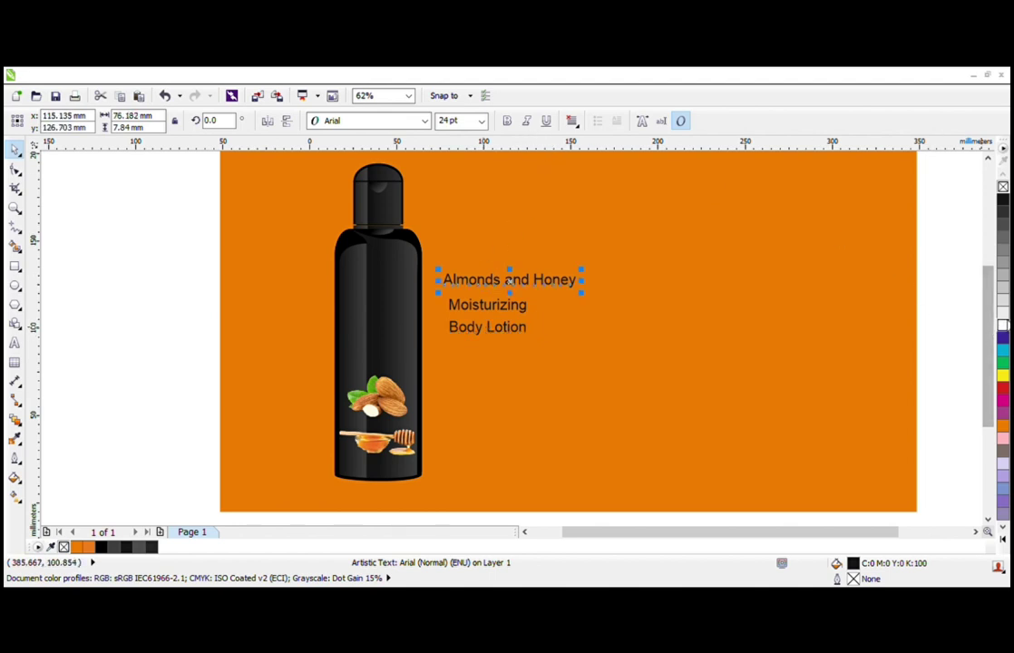
pyautogui.click(1002, 325)
pyautogui.click(484, 333)
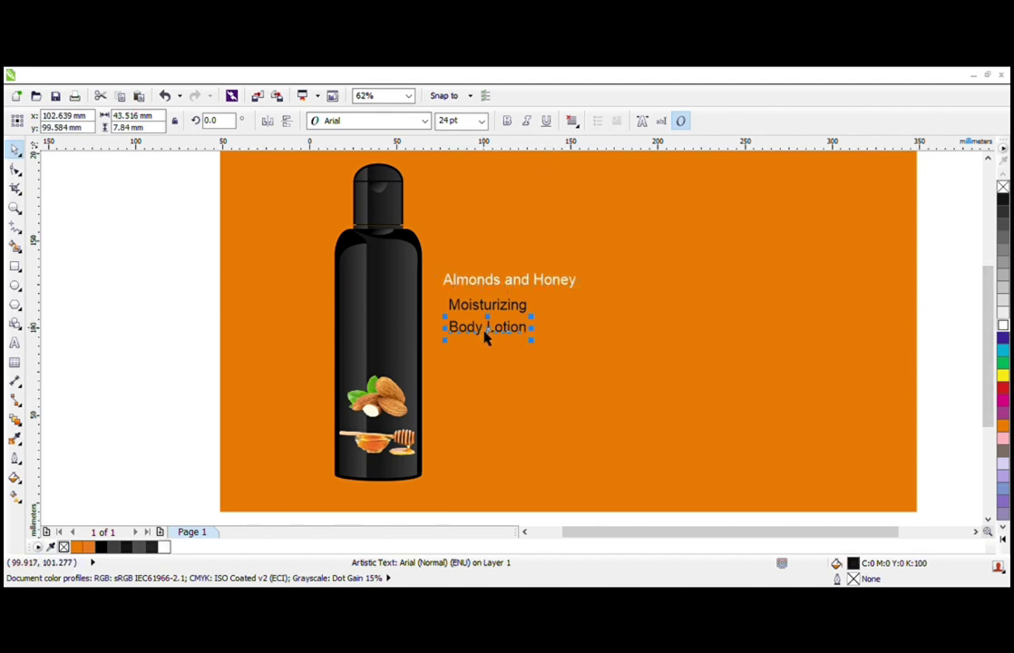
pyautogui.click(1003, 324)
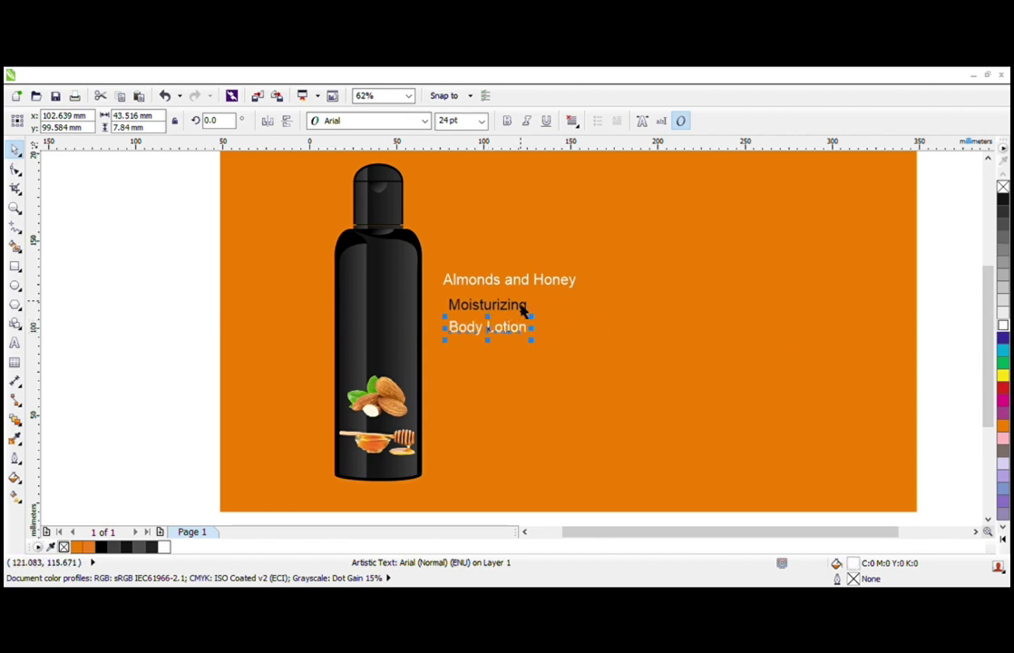
# Step: Fill the "Moisturizing" text with the background's orange, C:0 M:60 Y:100 K:0
pyautogui.click(491, 287)
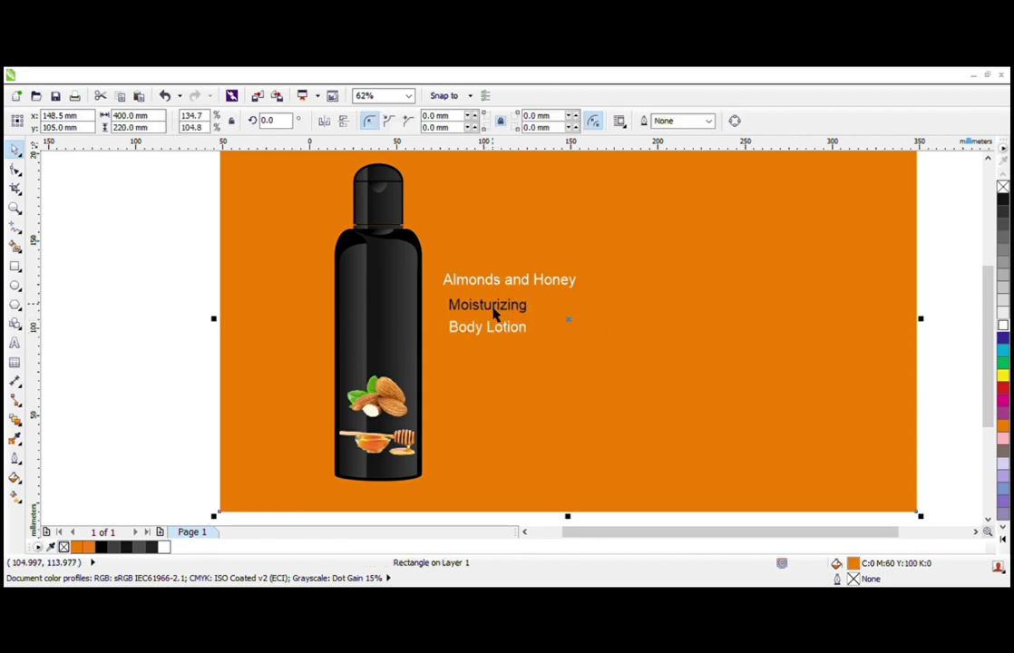
pyautogui.click(513, 313)
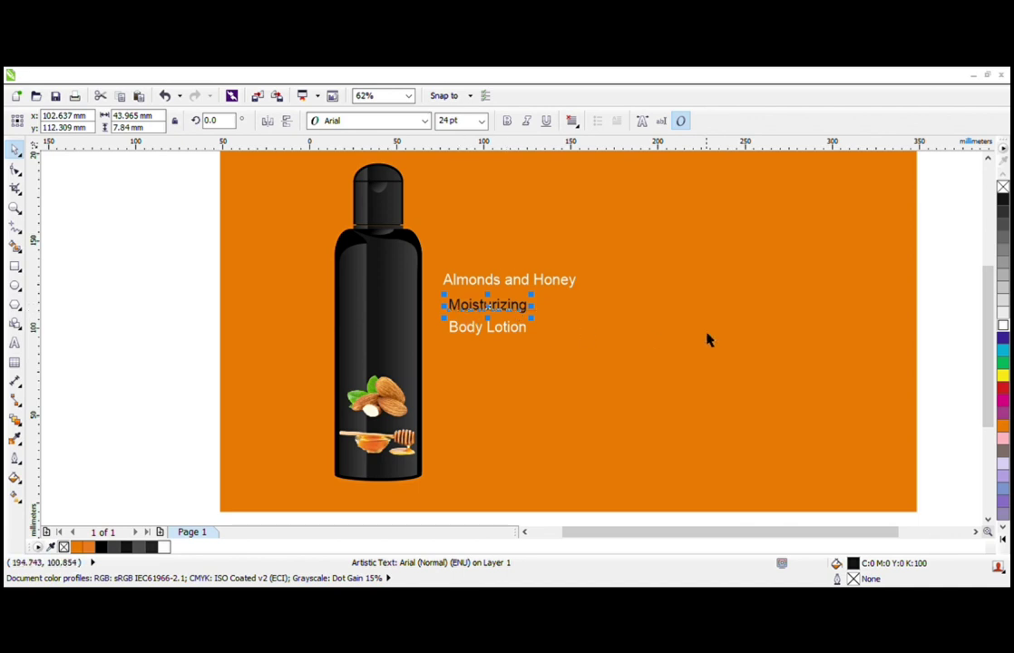
pyautogui.click(1001, 424)
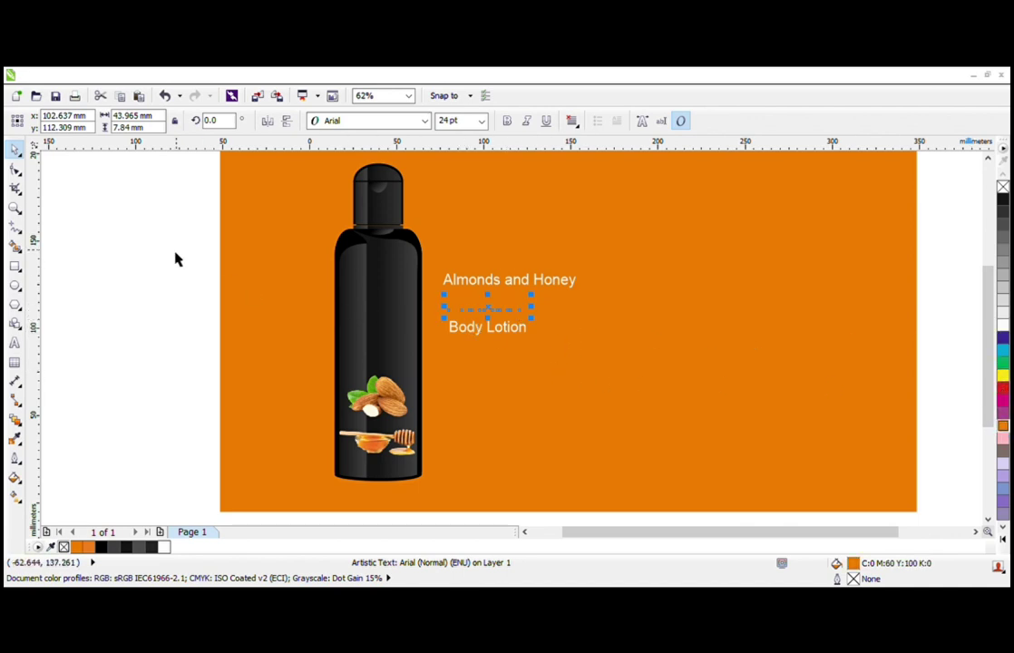
# Step: Align the three text lines by their vertical centres and move them together onto the bottle above the almond image
pyautogui.moveTo(187, 250); pyautogui.dragTo(634, 355)
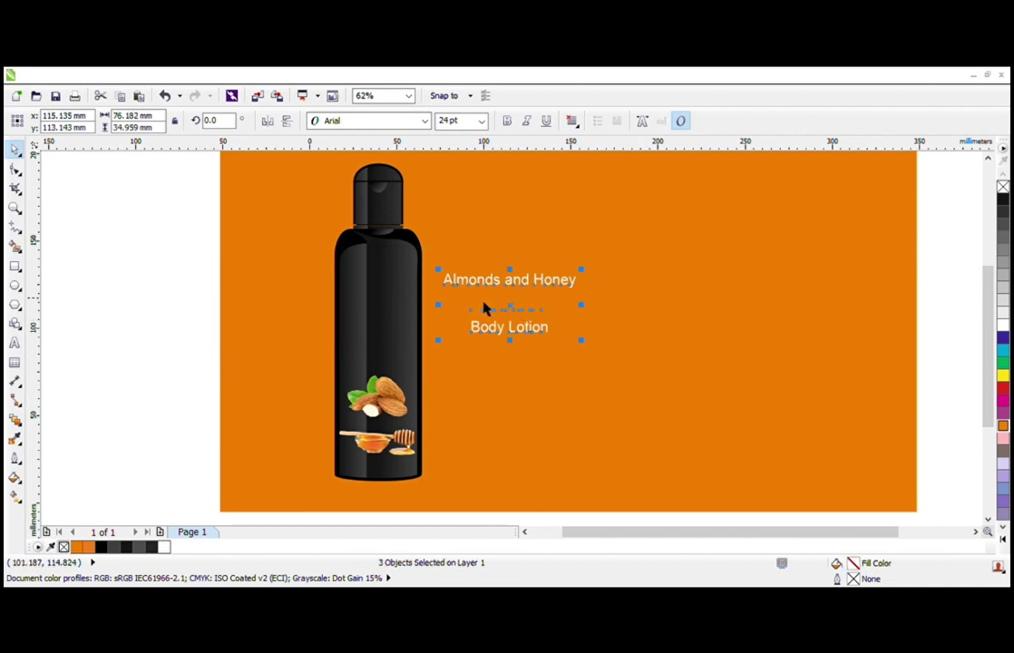
pyautogui.moveTo(493, 294); pyautogui.dragTo(373, 300)
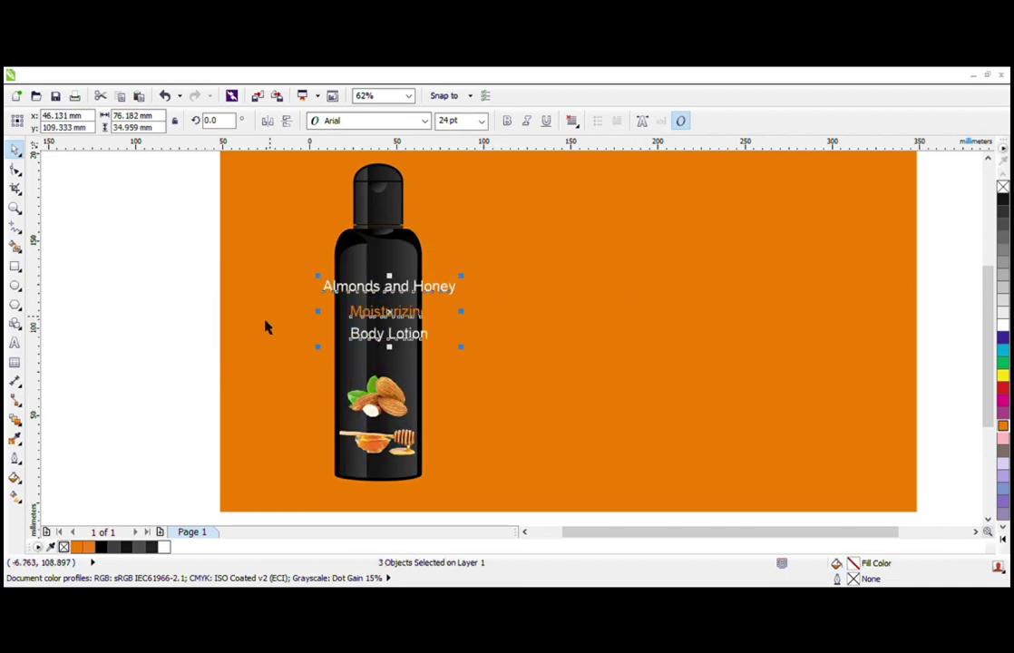
pyautogui.click(149, 298)
pyautogui.click(409, 321)
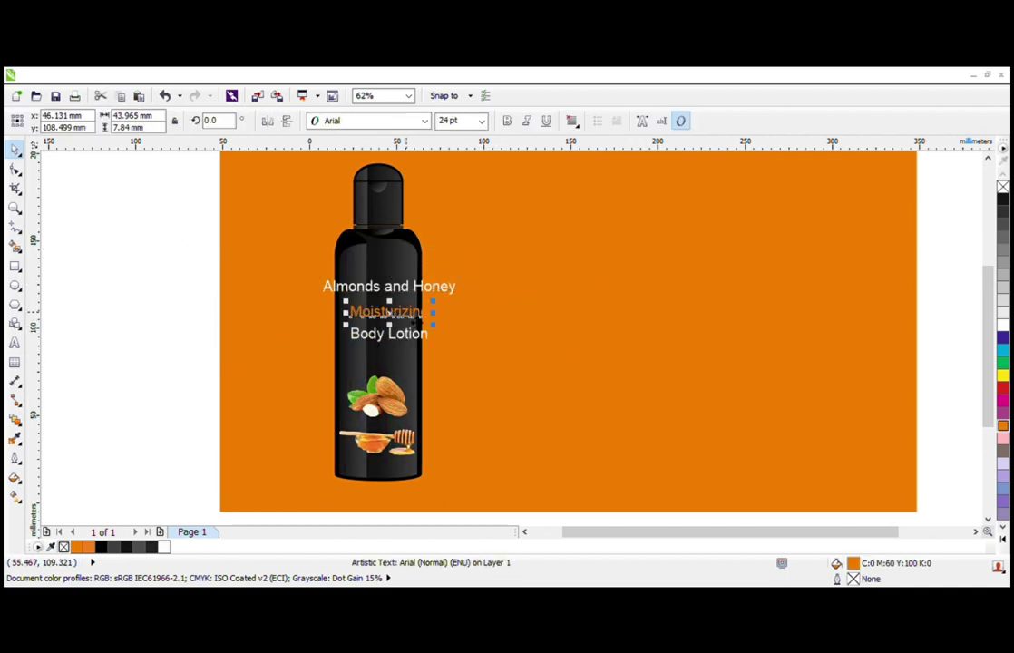
# Step: Preview different fonts on all three label text lines and apply Clarendon Blk BT
pyautogui.moveTo(193, 257); pyautogui.dragTo(536, 356)
pyautogui.click(14, 208)
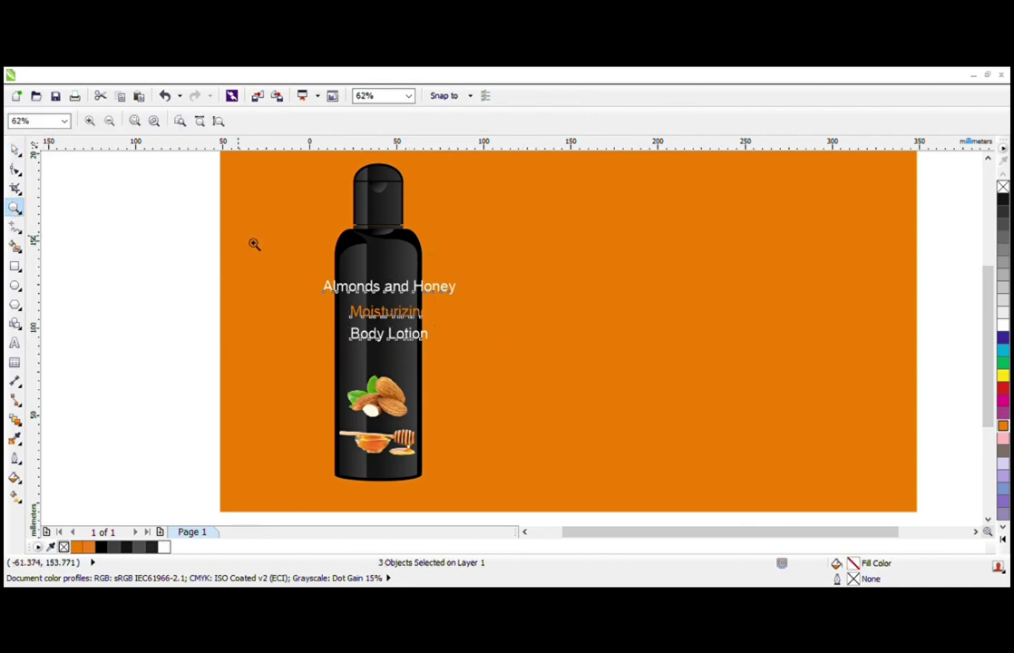
pyautogui.moveTo(288, 259); pyautogui.dragTo(716, 387)
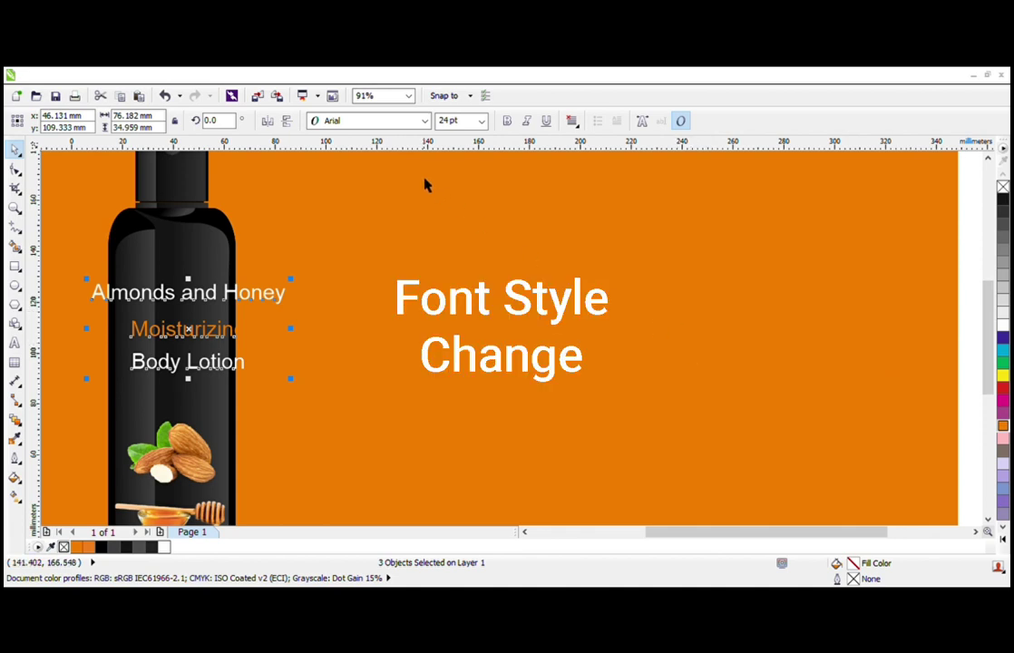
pyautogui.click(416, 122)
pyautogui.click(423, 120)
pyautogui.click(419, 166)
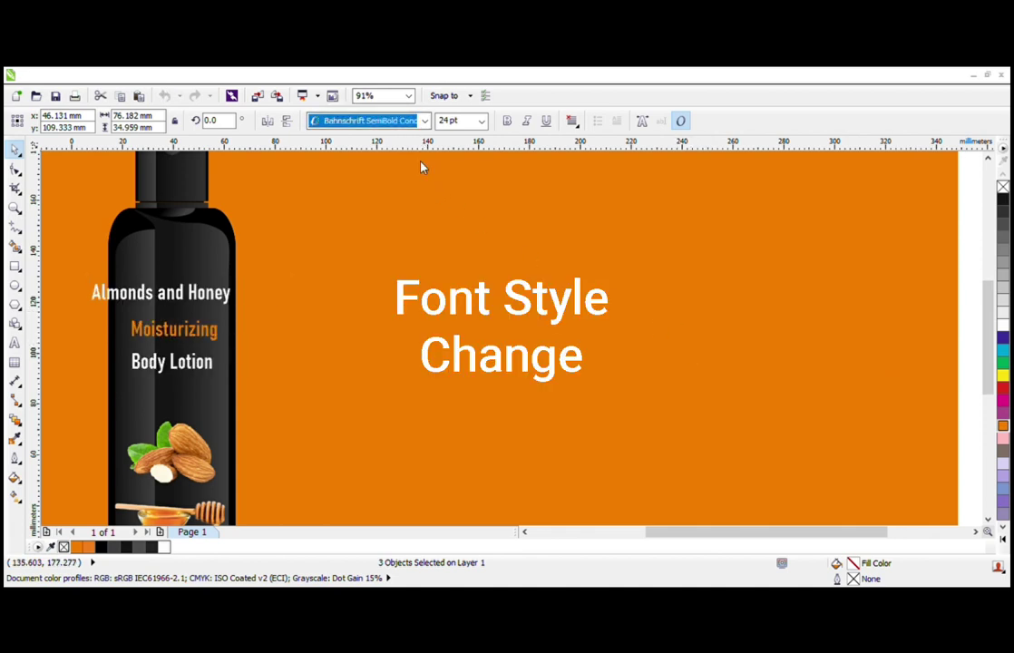
pyautogui.press('Up')
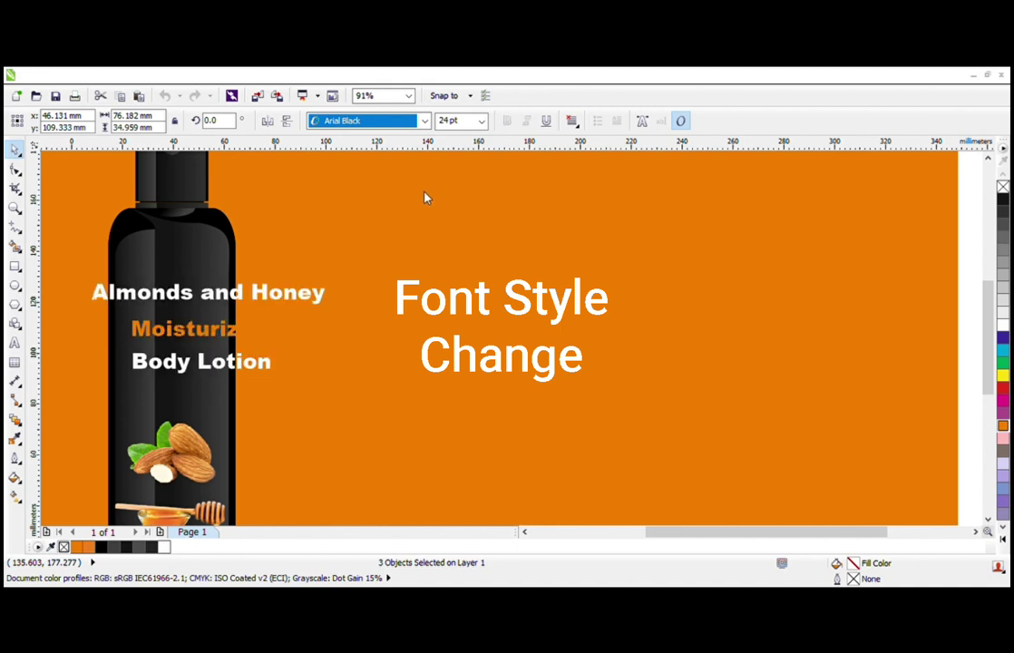
pyautogui.press('Down')
pyautogui.press('Down')
pyautogui.press('Down')
pyautogui.press('Down')
pyautogui.press('Down')
pyautogui.press('Down')
pyautogui.press('Down')
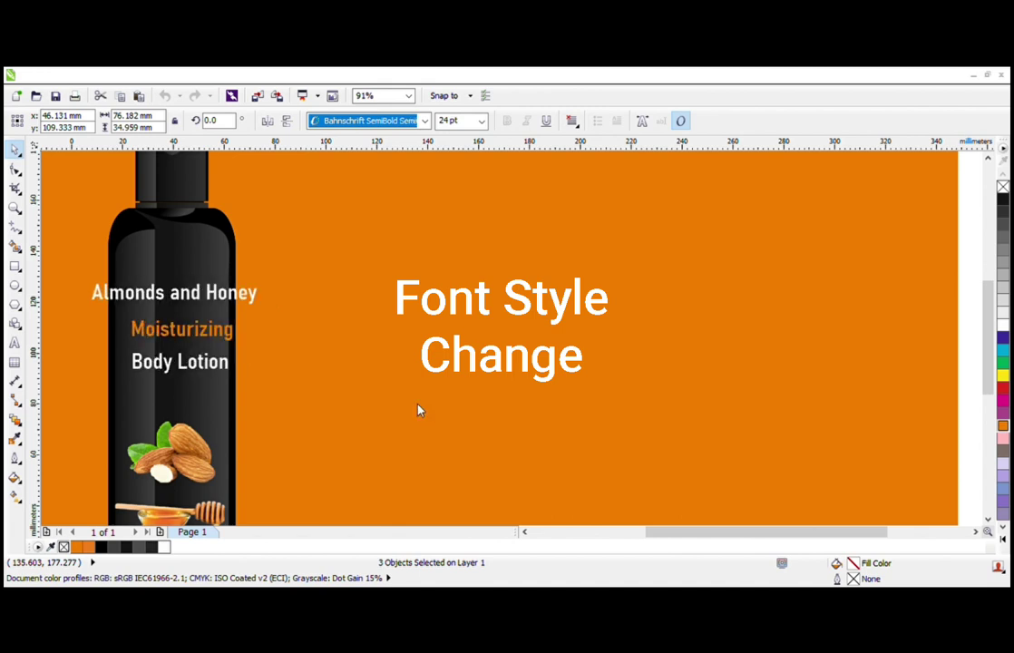
pyautogui.press('Down')
pyautogui.press('Down')
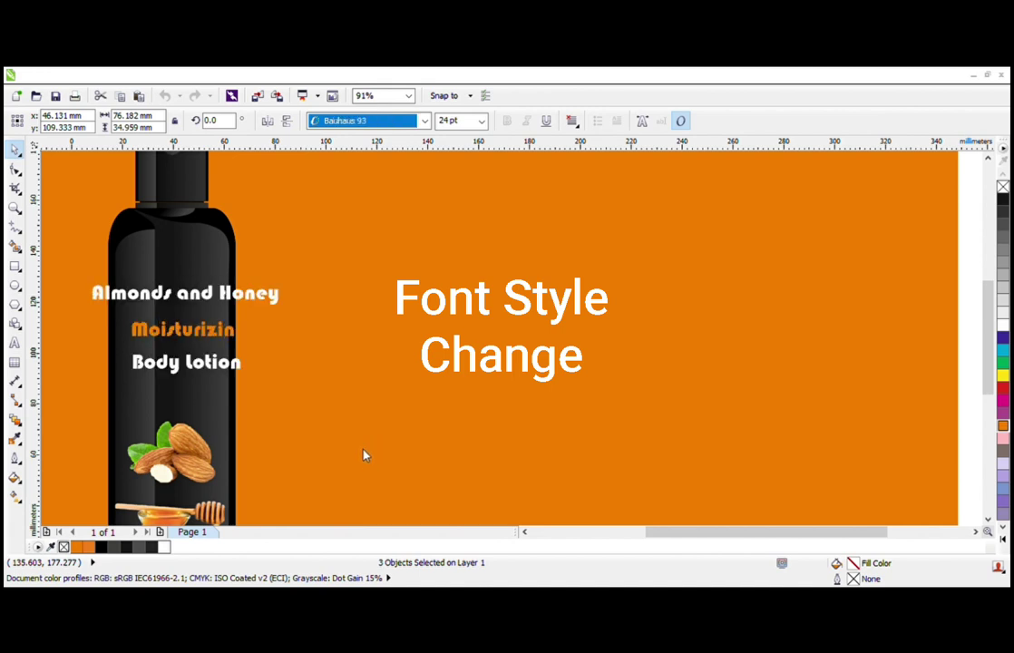
pyautogui.press('Down')
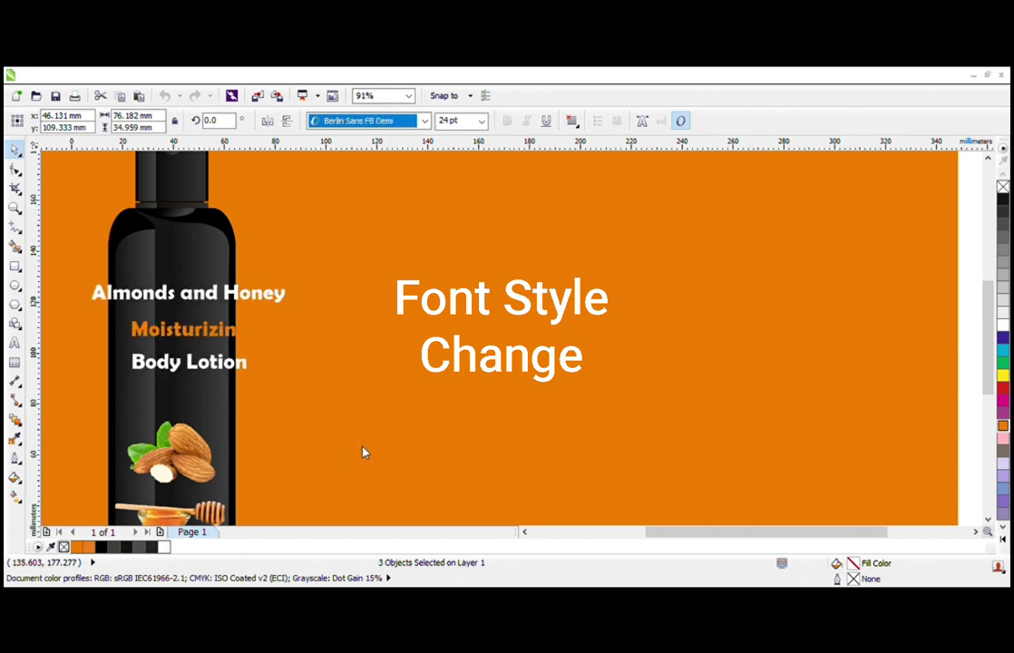
pyautogui.press('Down')
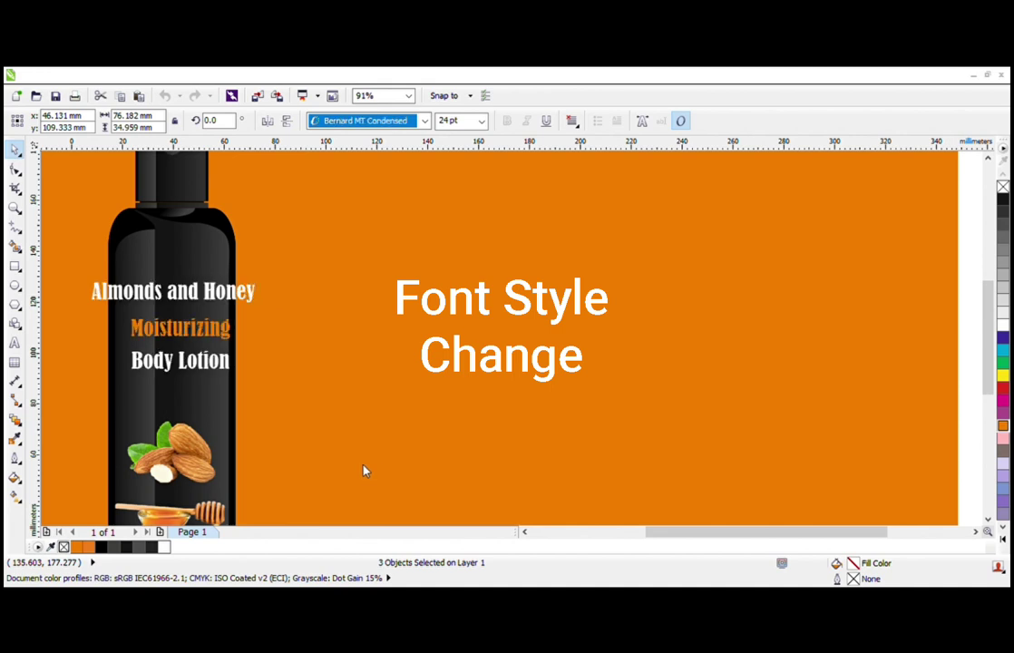
pyautogui.press('Up')
pyautogui.press('Up')
pyautogui.press('Down')
pyautogui.press('Down')
pyautogui.press('Down')
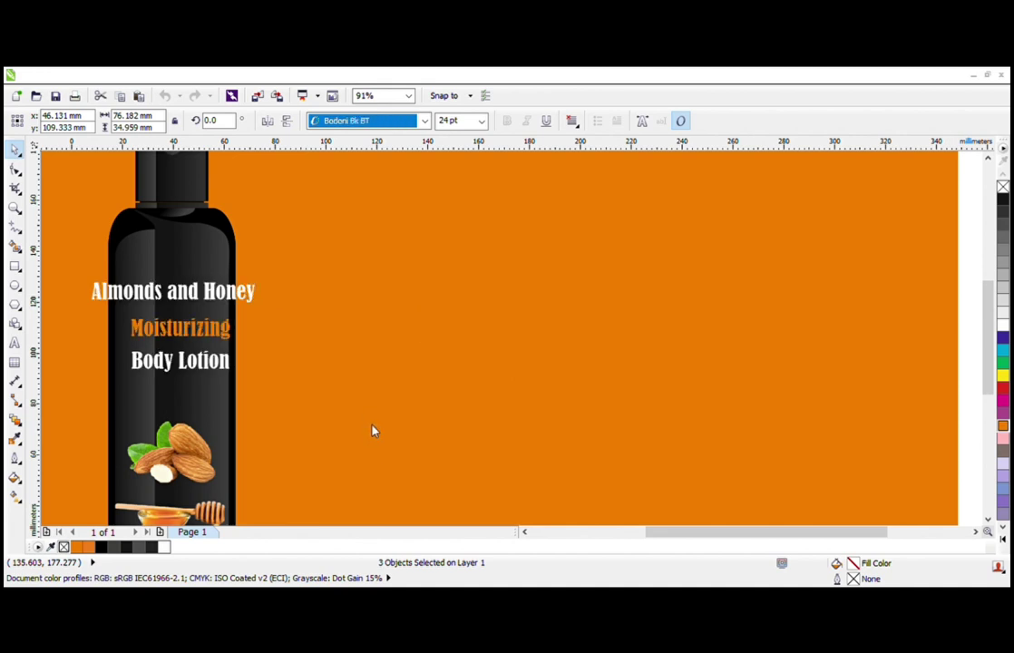
pyautogui.press('Up')
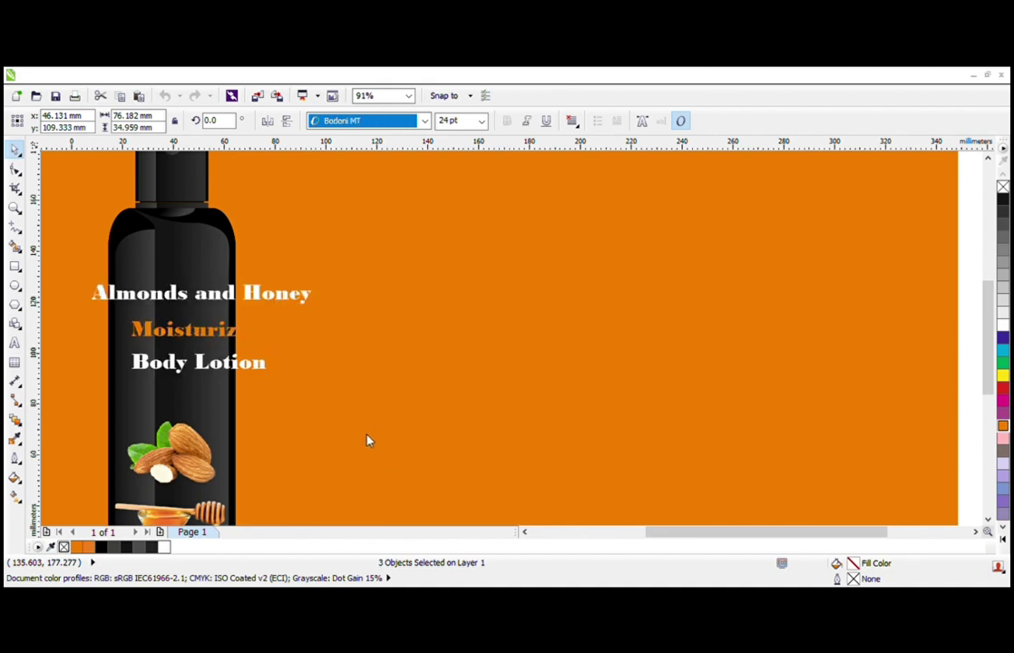
pyautogui.press('Down')
pyautogui.press('Down')
pyautogui.press('Down')
pyautogui.press('Up')
pyautogui.press('Up')
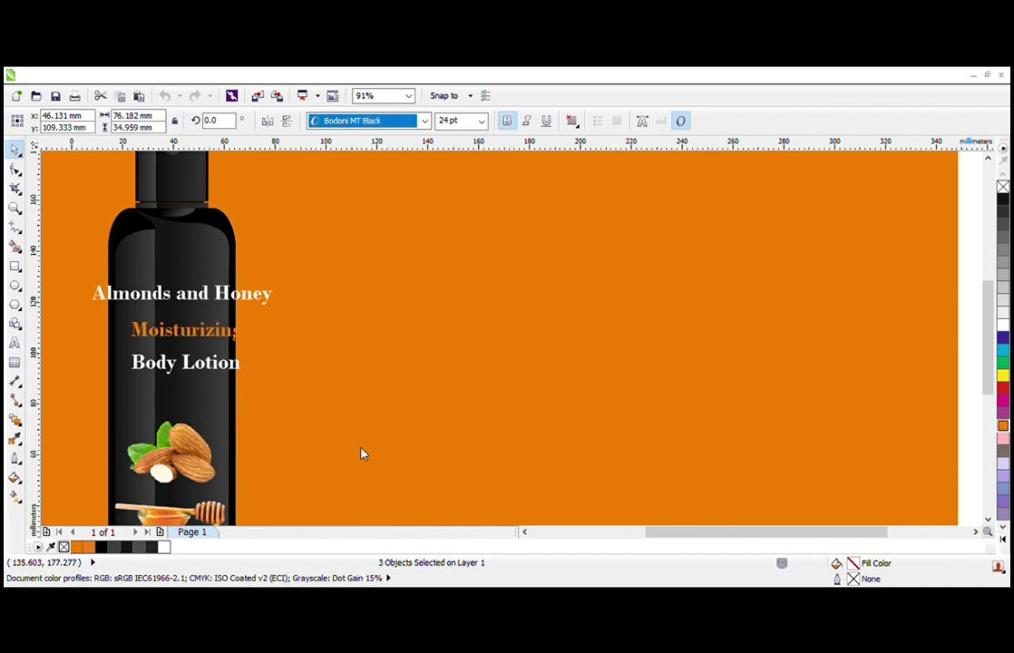
pyautogui.press('Down')
pyautogui.press('Down')
pyautogui.press('Down')
pyautogui.press('Down')
pyautogui.press('Up')
pyautogui.press('Down')
pyautogui.press('Down')
pyautogui.press('Down')
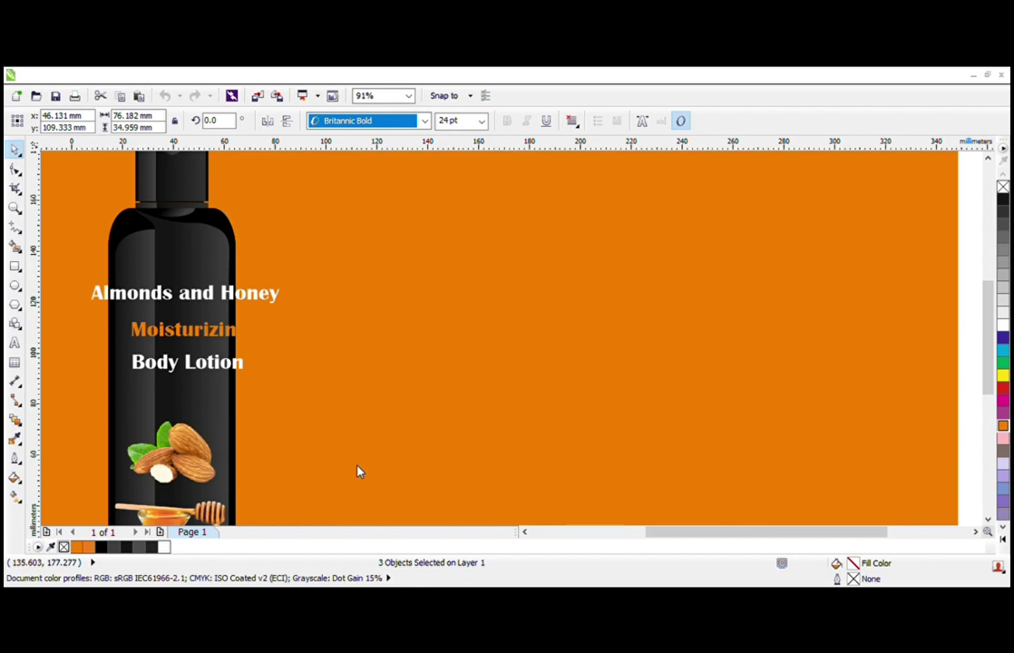
pyautogui.press('Up')
pyautogui.scroll(-3, 363, 417)
pyautogui.press('Down')
pyautogui.press('Down')
pyautogui.press('Down')
pyautogui.press('Down')
pyautogui.press('Down')
pyautogui.press('Down')
pyautogui.press('Down')
pyautogui.press('Down')
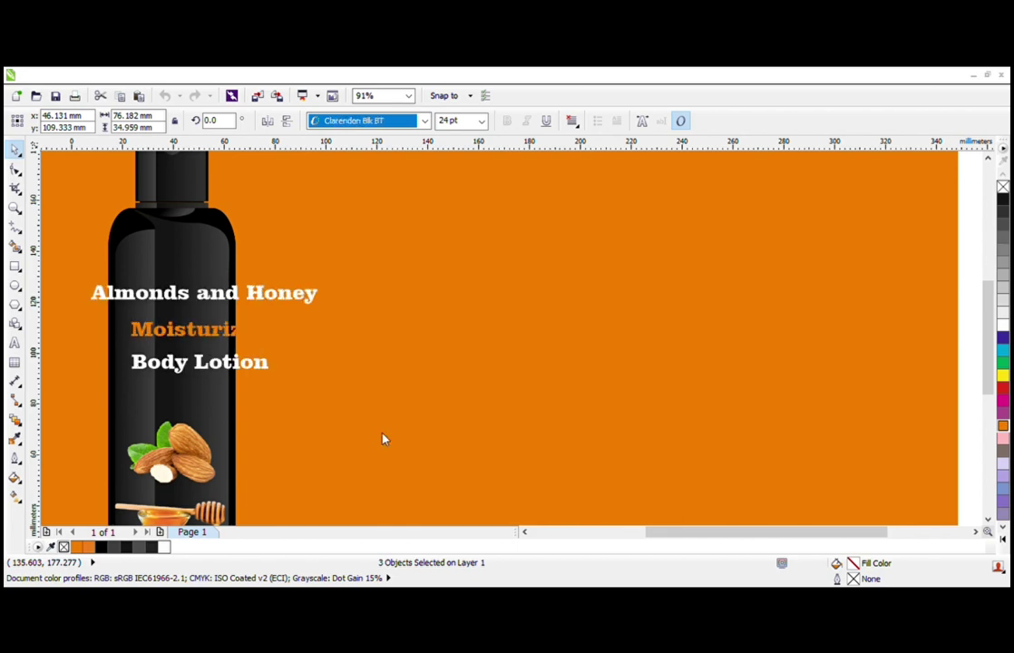
pyautogui.press('Return')
pyautogui.click(325, 386)
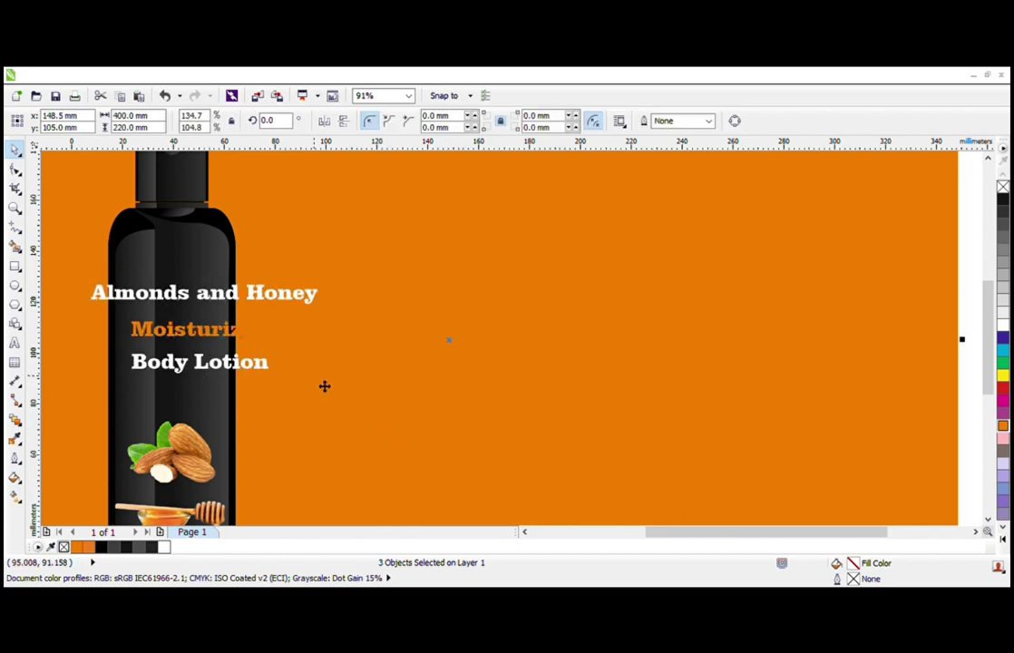
# Step: Set the "Almonds and Honey" and "Body Lotion" lines in italic Century751 BT
pyautogui.click(242, 368)
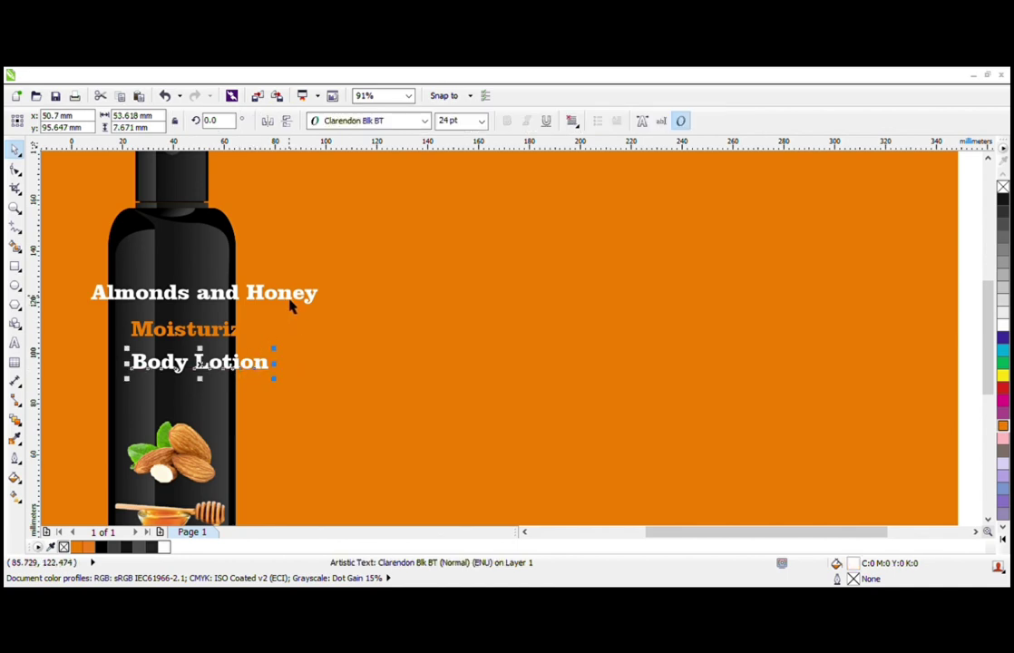
pyautogui.click(288, 298)
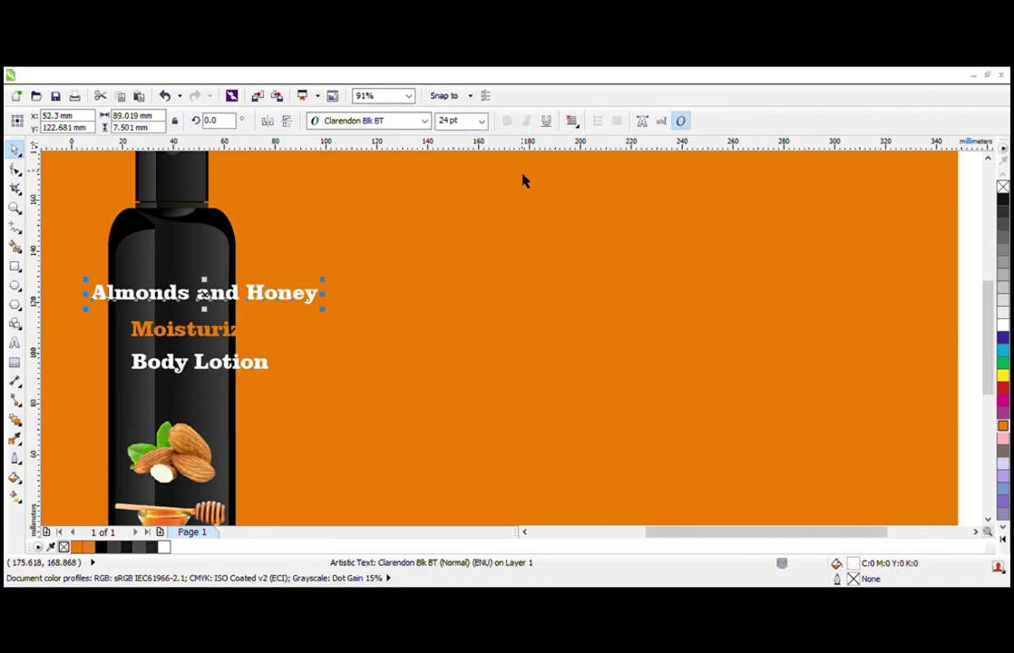
pyautogui.keyDown('shift'); pyautogui.click(251, 374); pyautogui.keyUp('shift')
pyautogui.click(415, 124)
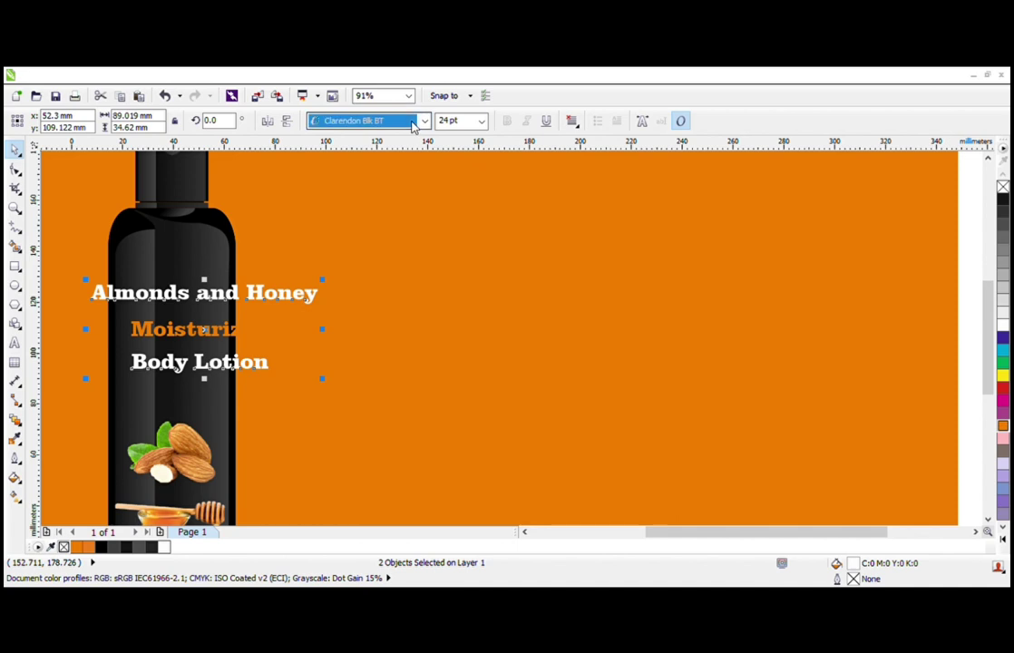
pyautogui.write('Century751 BT')
pyautogui.press('Return')
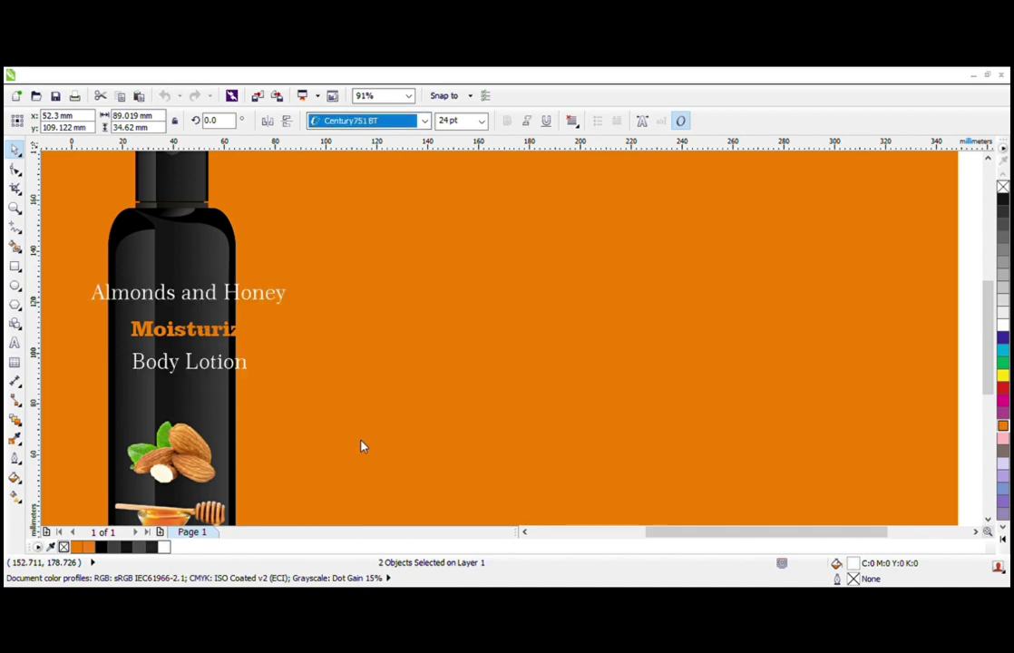
pyautogui.hotkey('ctrl', 'i')
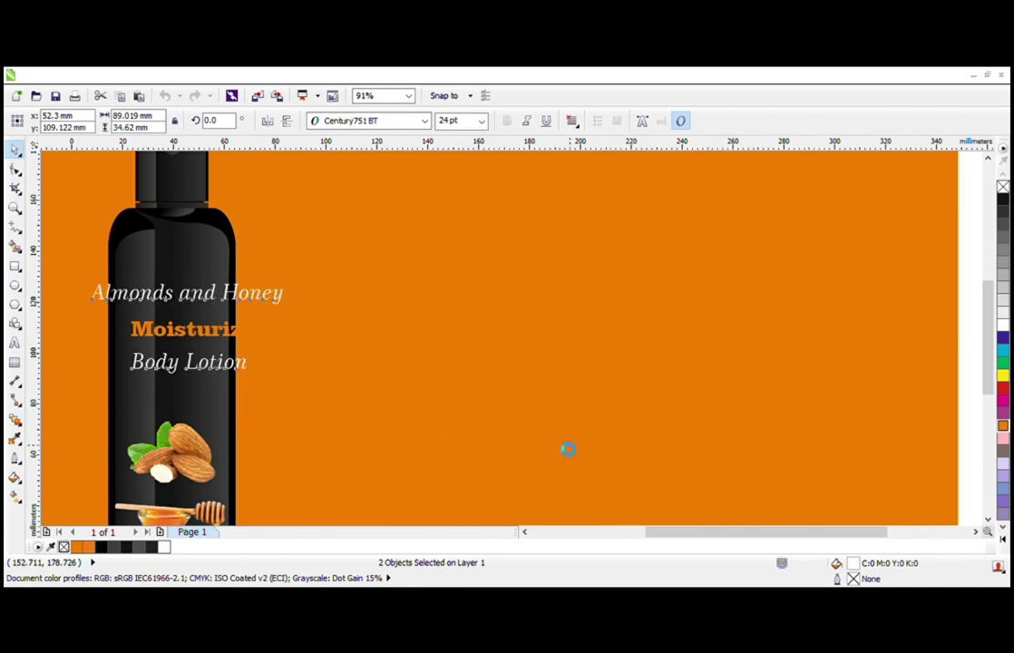
pyautogui.scroll(-2, 275, 273)
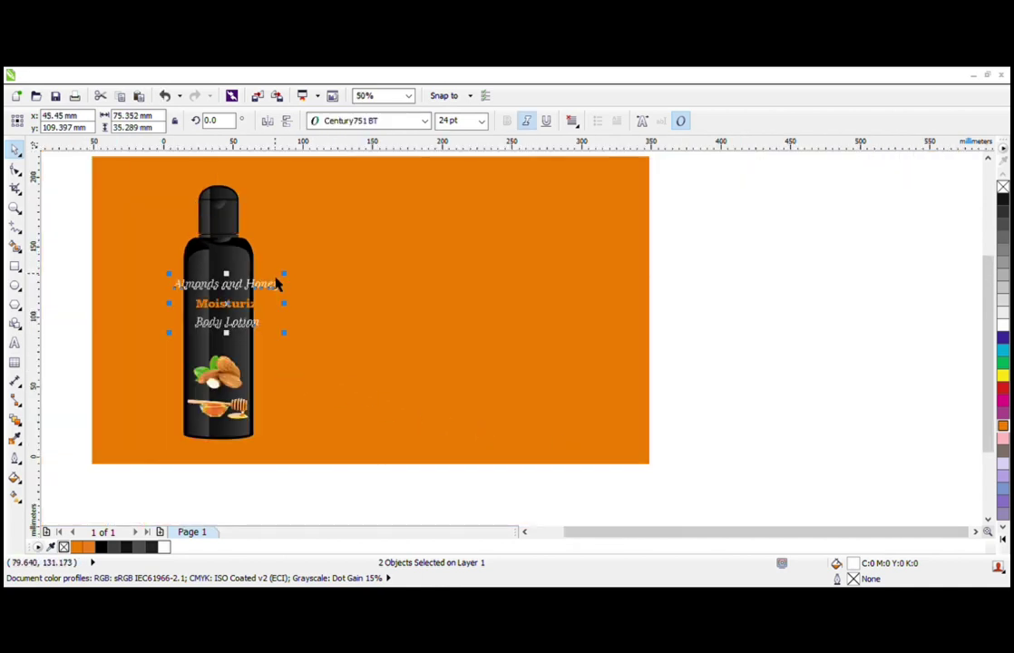
pyautogui.press('z')
pyautogui.moveTo(85, 246); pyautogui.dragTo(400, 364)
pyautogui.scroll(-2, 183, 250)
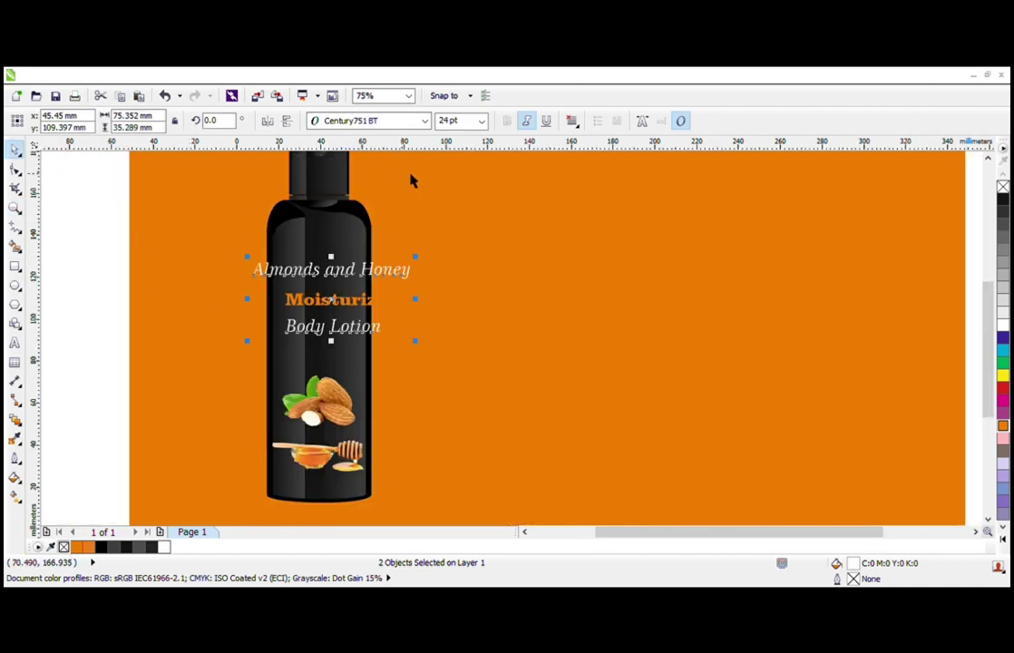
# Step: Try to rotate all three label text lines together by 90 degrees
pyautogui.moveTo(113, 241); pyautogui.dragTo(479, 340)
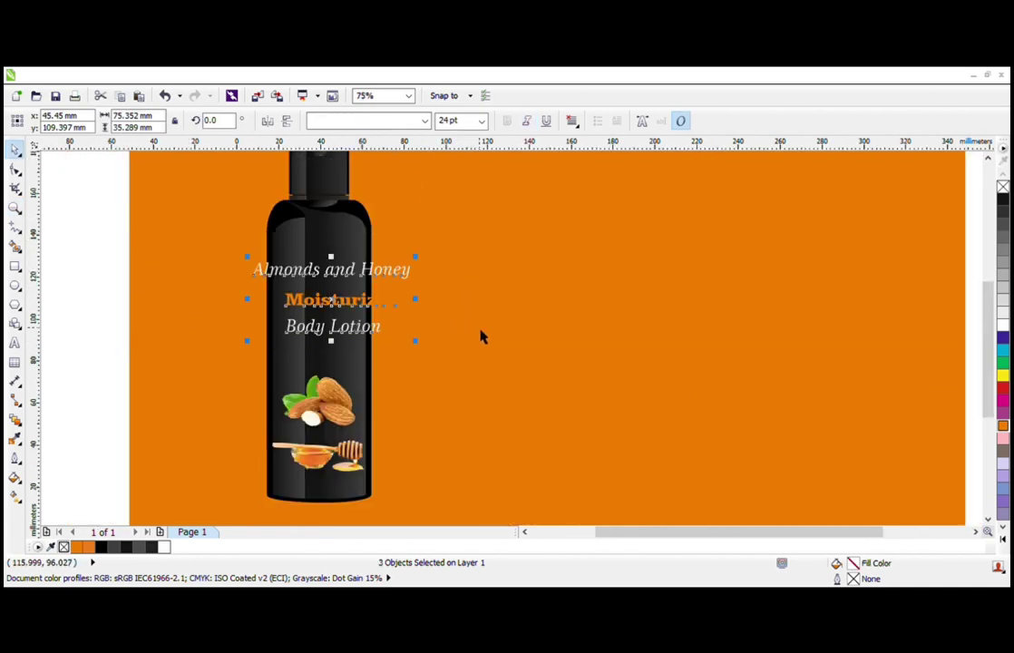
pyautogui.click(216, 120)
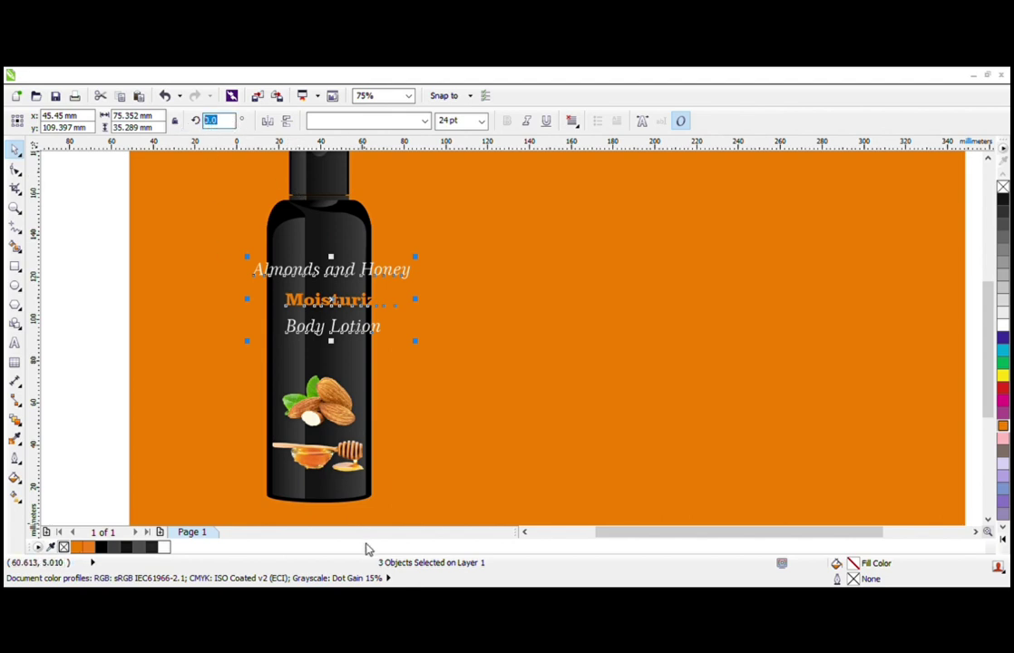
pyautogui.write('90')
pyautogui.press('Return')
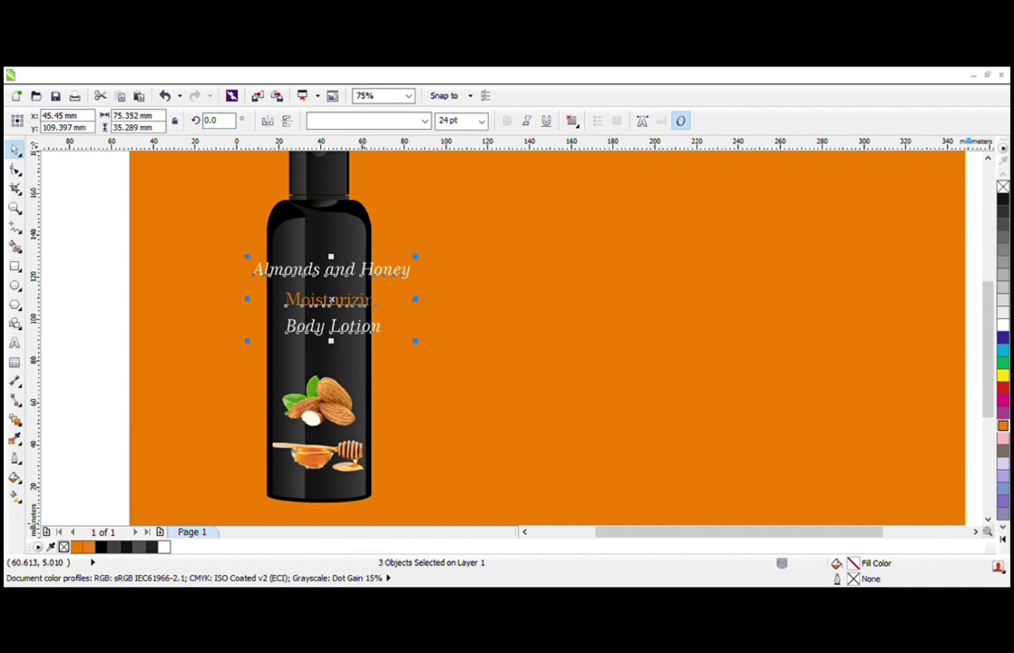
pyautogui.click(118, 270)
# Step: Rotate the "Almonds and Honey" and "Body Lotion" lines together by 90 degrees
pyautogui.click(305, 275)
pyautogui.keyDown('shift'); pyautogui.click(314, 330); pyautogui.keyUp('shift')
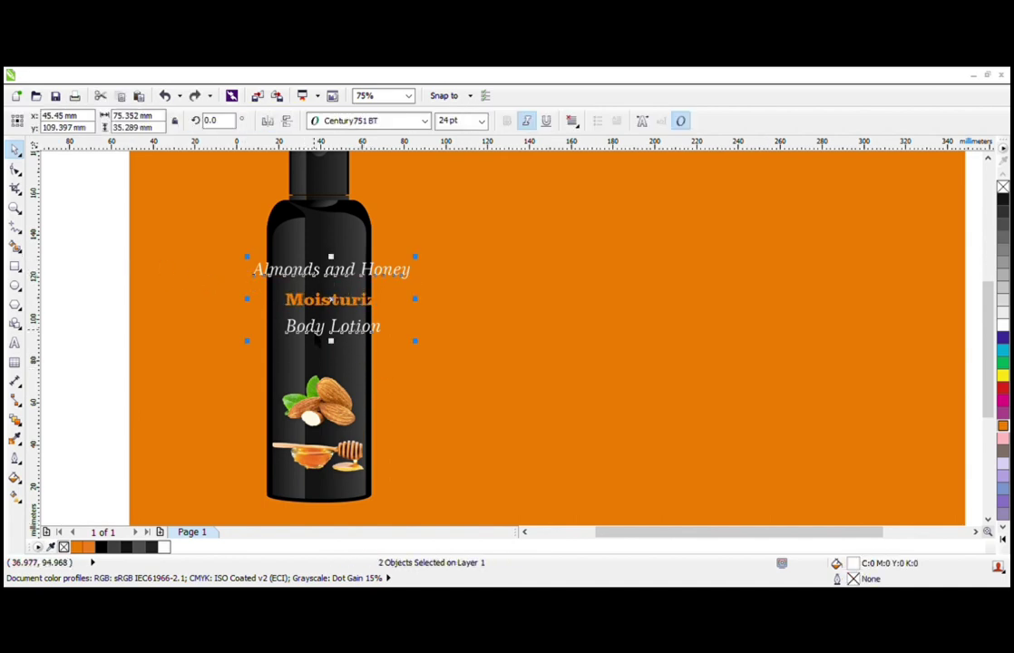
pyautogui.moveTo(231, 123); pyautogui.dragTo(173, 138)
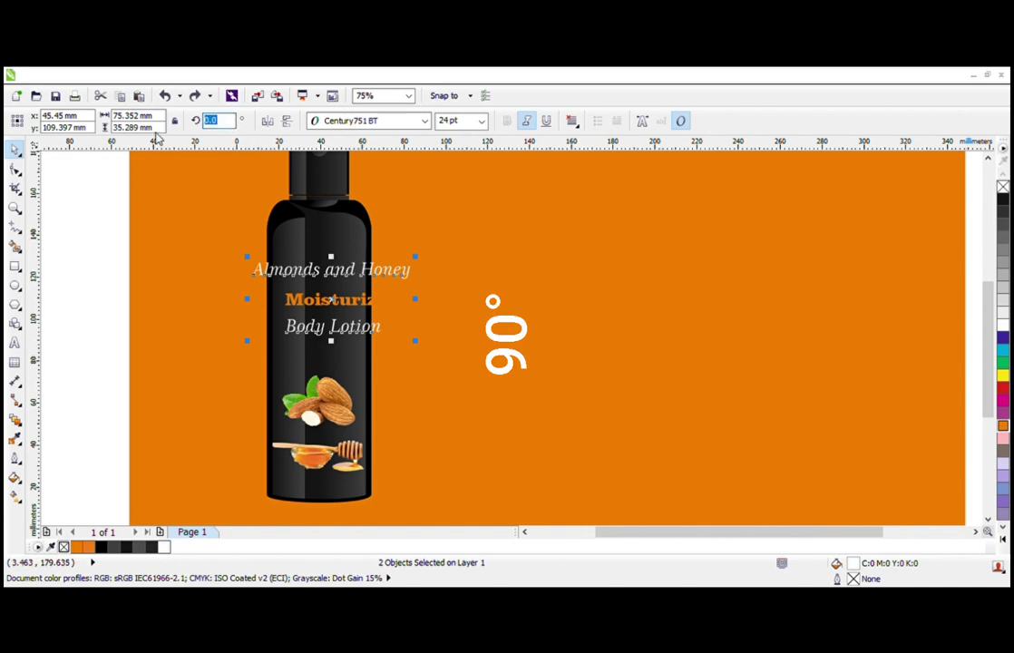
pyautogui.write('90')
pyautogui.press('Return')
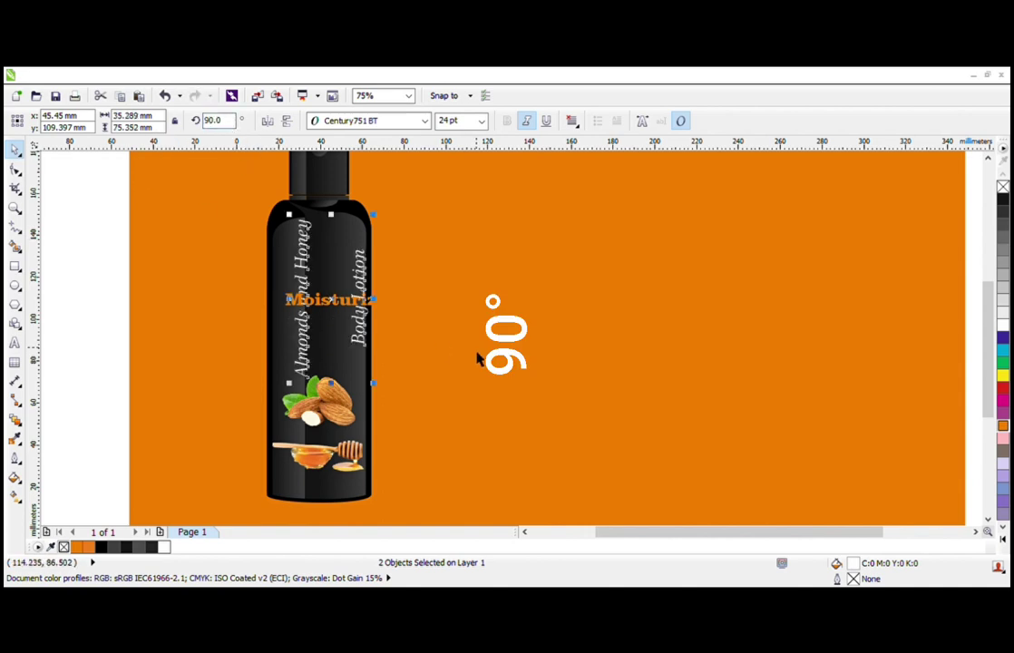
# Step: Rotate "Moisturizing" by 90 degrees and space it between the "Almonds and Honey" and "Body Lotion" lines
pyautogui.click(328, 313)
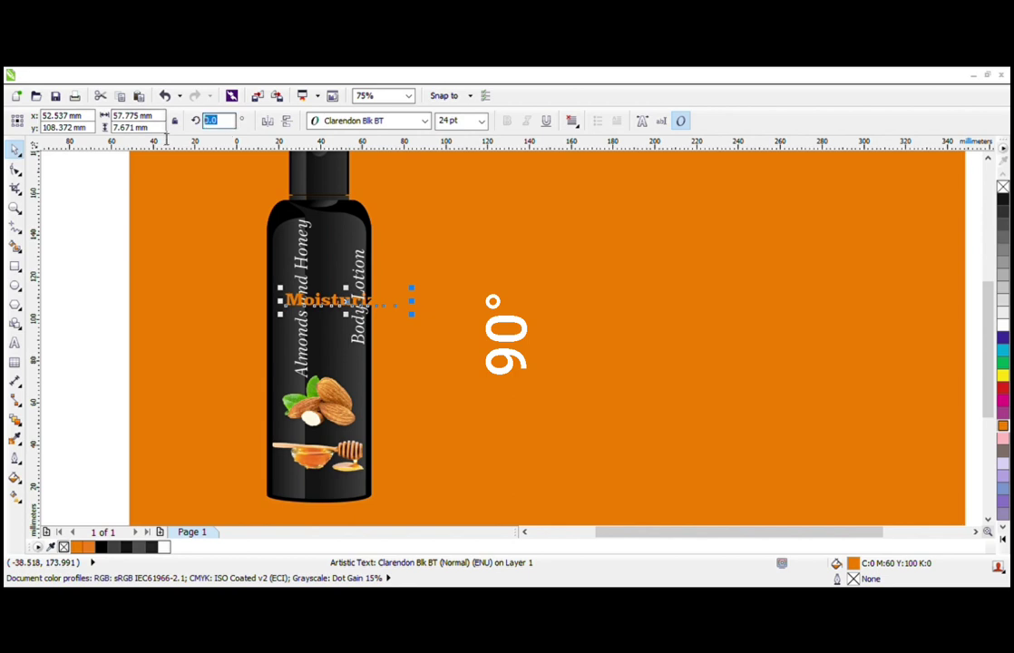
pyautogui.write('90')
pyautogui.press('Return')
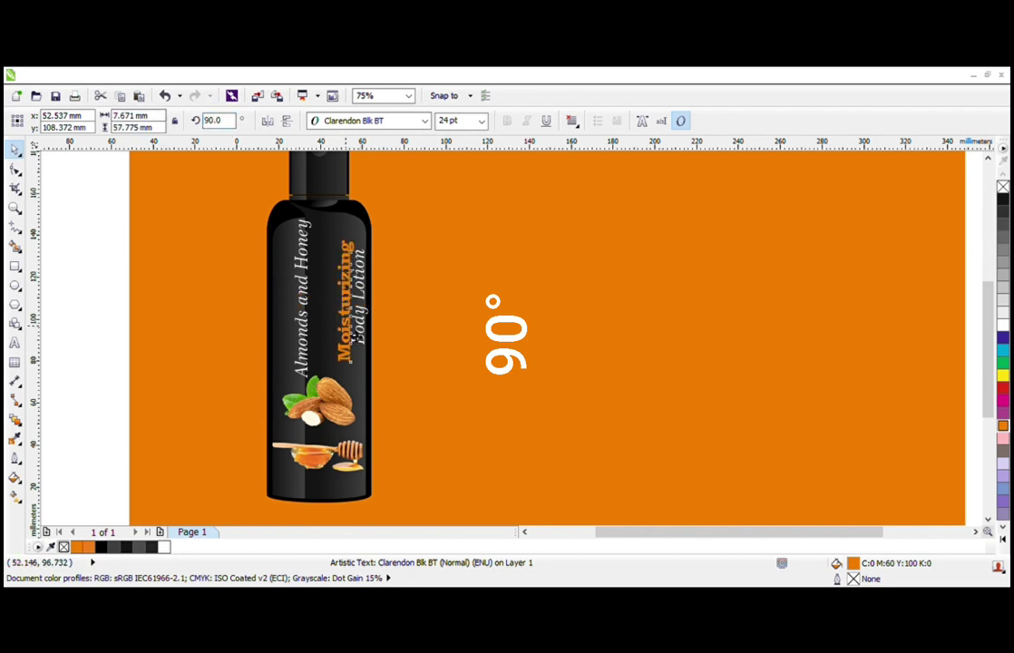
pyautogui.moveTo(345, 327); pyautogui.dragTo(295, 336)
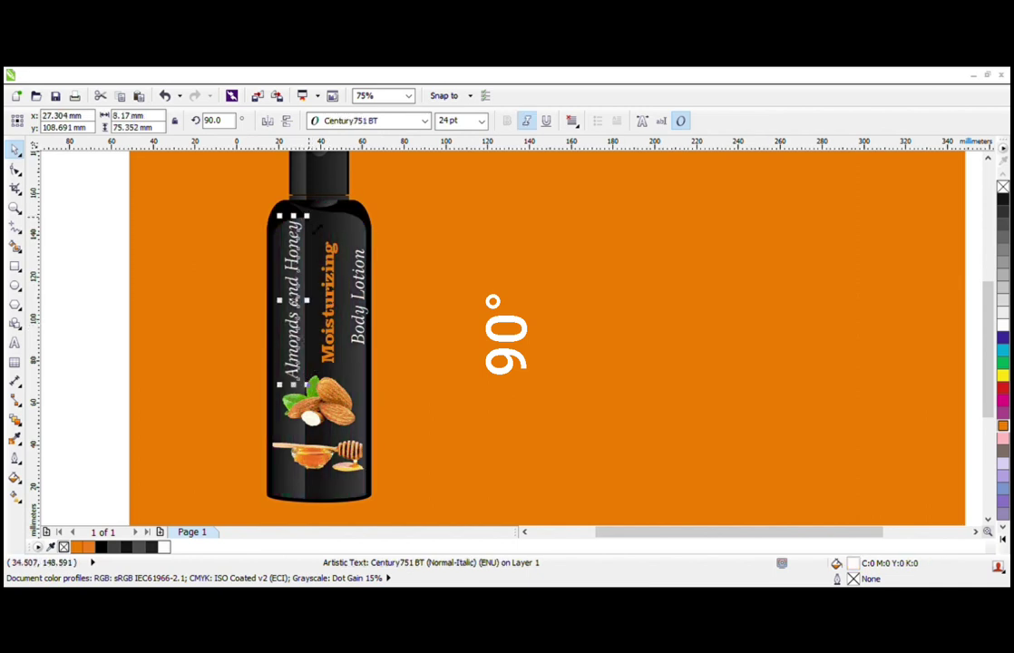
# Step: Scale "Almonds and Honey" and "Body Lotion" down to about 17.8 pt and move "Body Lotion" close beside "Moisturizing"
pyautogui.moveTo(308, 217); pyautogui.dragTo(327, 247)
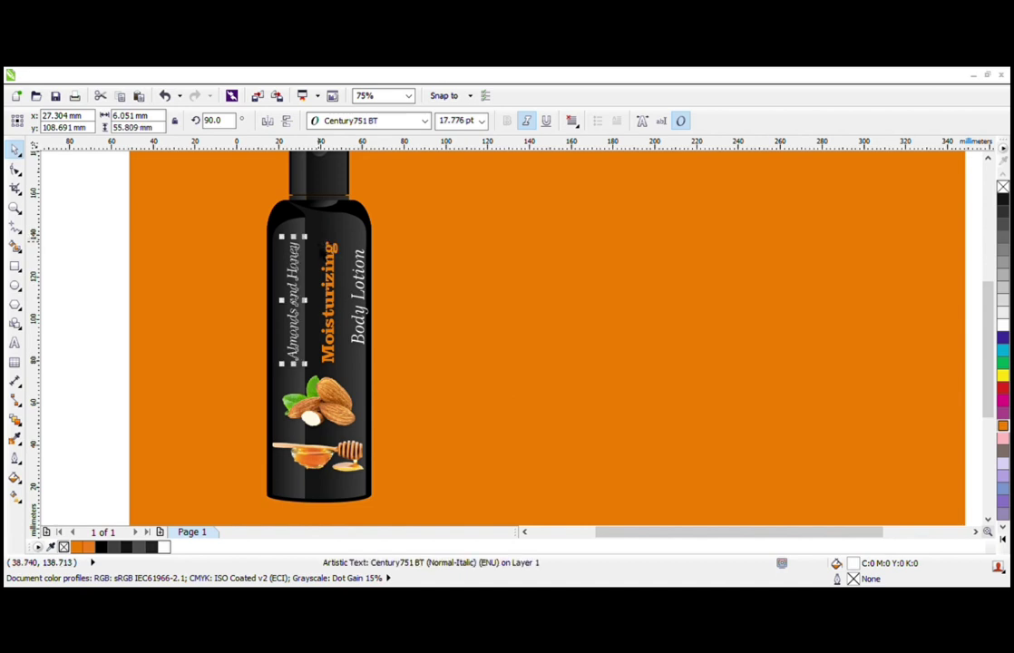
pyautogui.click(358, 295)
pyautogui.hotkey('ctrl', 'r')
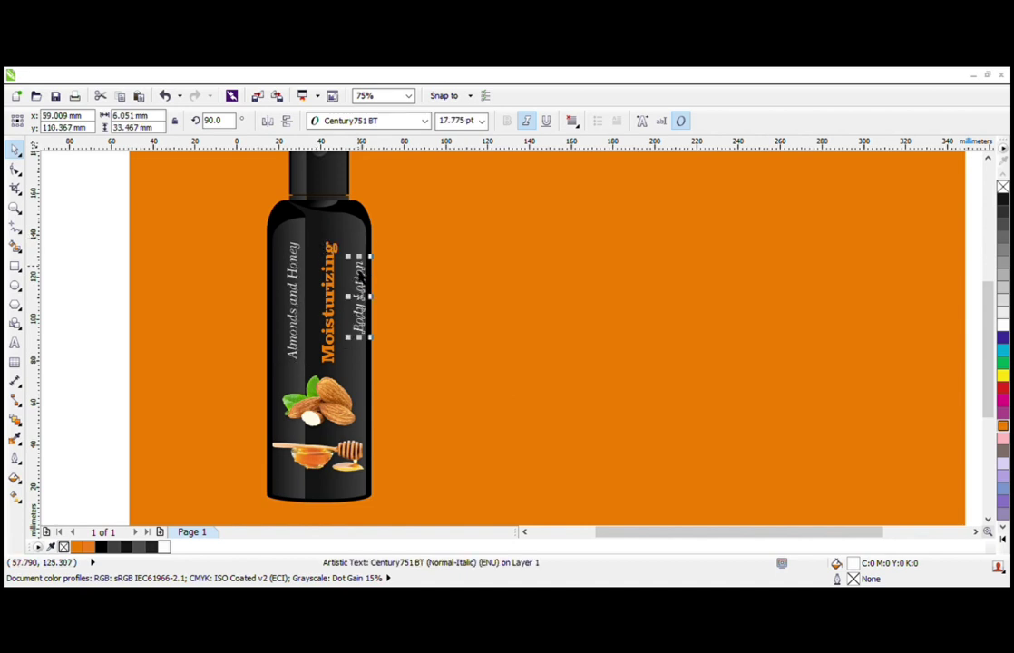
pyautogui.moveTo(373, 314); pyautogui.dragTo(360, 316)
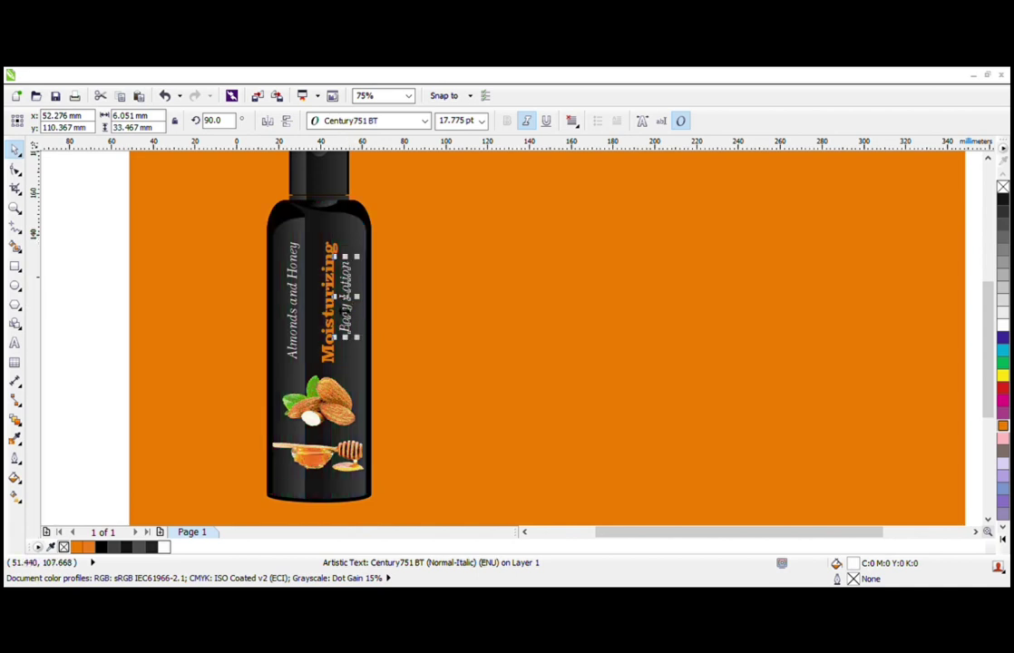
pyautogui.click(333, 306)
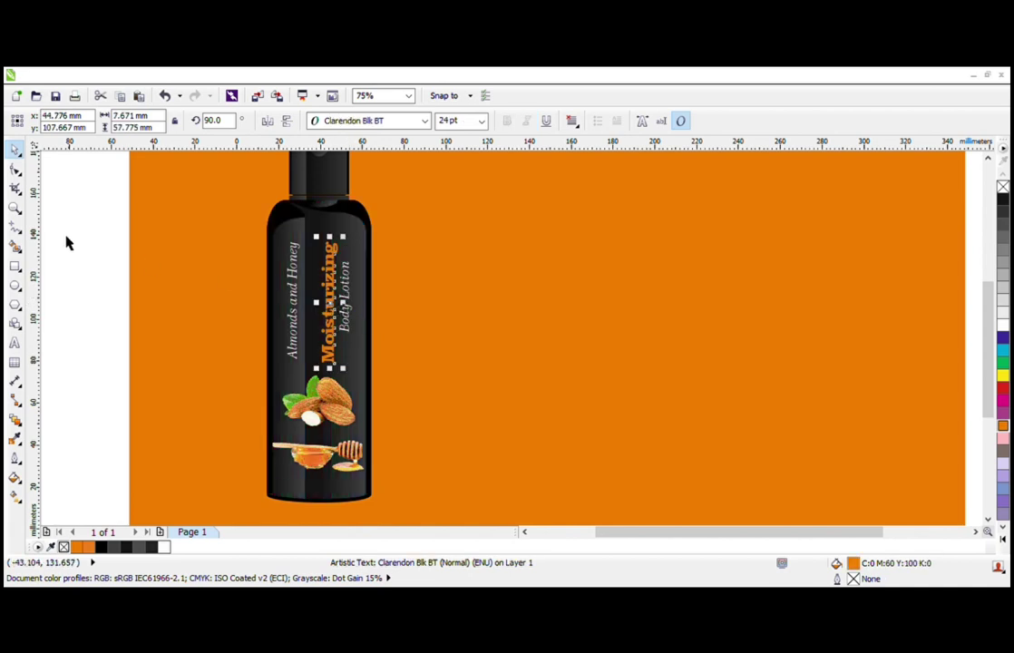
# Step: Shrink the almond image to about 26.4% and move it down close above the honey image
pyautogui.click(15, 207)
pyautogui.moveTo(155, 207); pyautogui.dragTo(504, 496)
pyautogui.press('space')
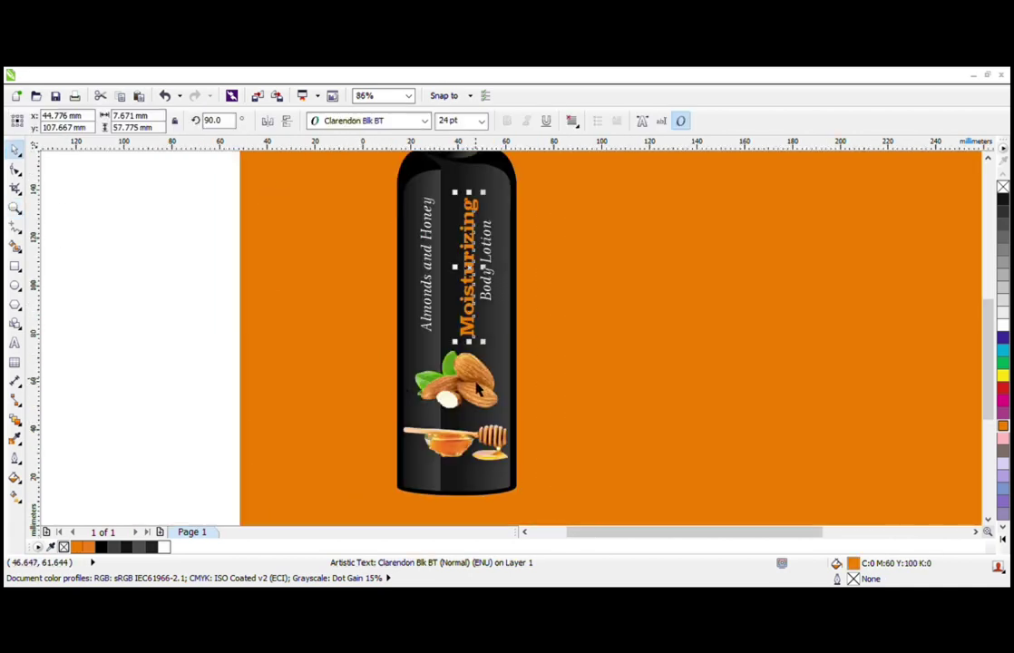
pyautogui.click(454, 410)
pyautogui.scroll(2, 481, 408)
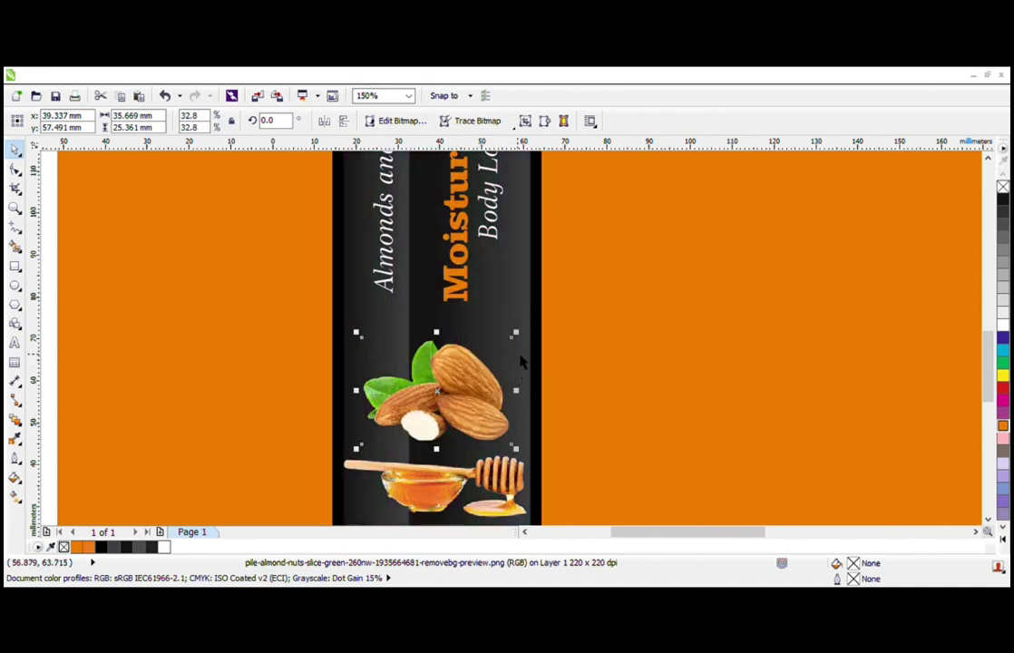
pyautogui.moveTo(517, 333); pyautogui.dragTo(502, 342)
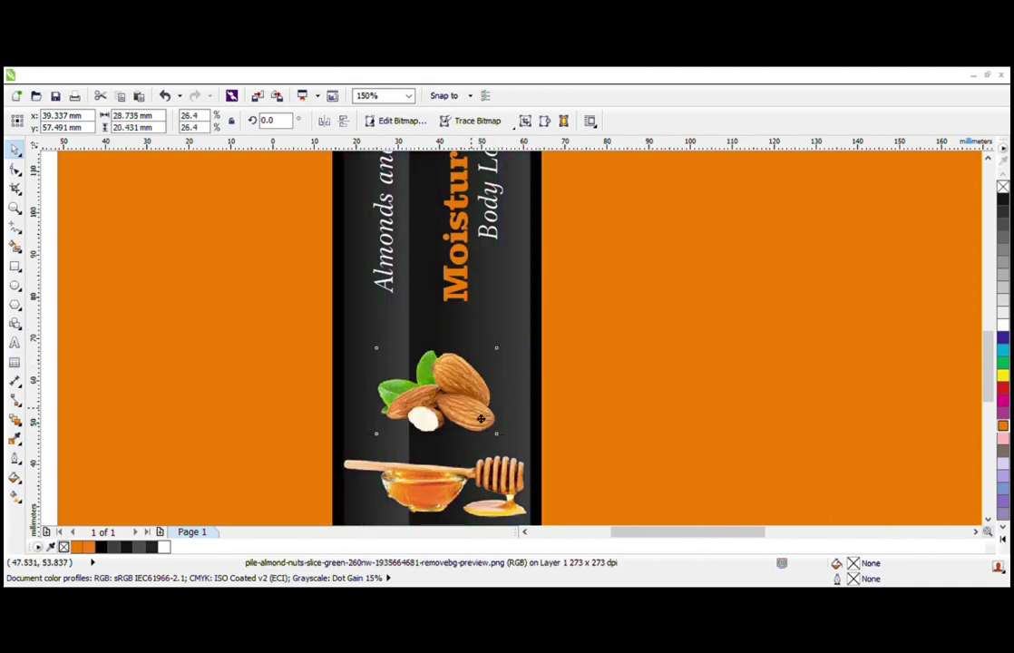
pyautogui.moveTo(482, 415); pyautogui.dragTo(481, 435)
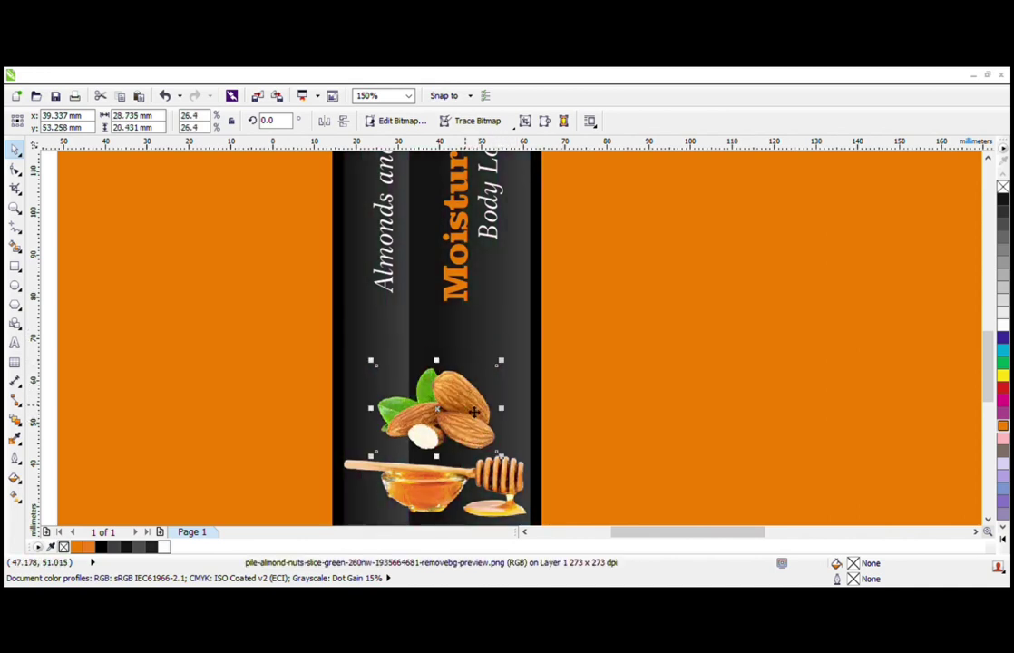
# Step: Enlarge the "Moisturizing" text to about 31 pt
pyautogui.scroll(-2, 388, 356)
pyautogui.press('z')
pyautogui.moveTo(241, 184); pyautogui.dragTo(664, 382)
pyautogui.press('space')
pyautogui.scroll(-1, 394, 309)
pyautogui.click(421, 332)
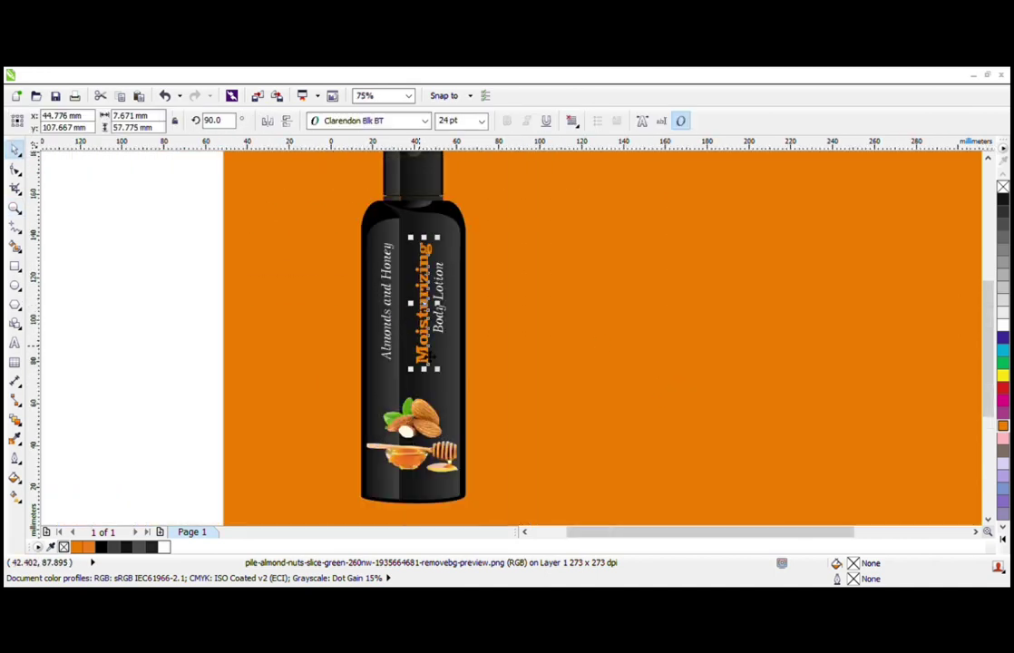
pyautogui.moveTo(399, 382); pyautogui.dragTo(397, 386)
pyautogui.moveTo(408, 239); pyautogui.dragTo(404, 239)
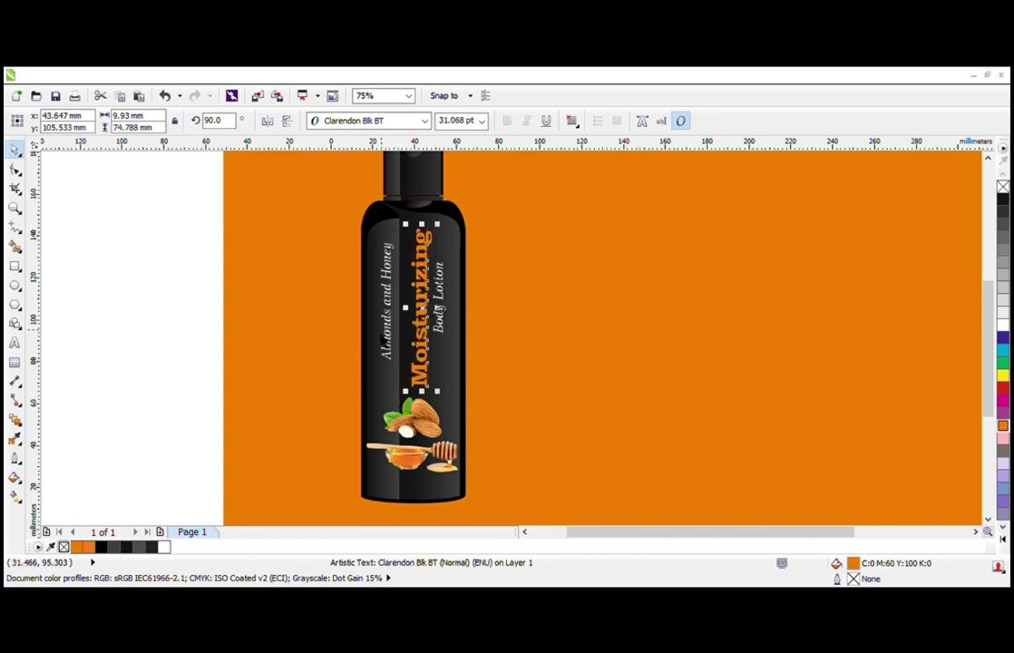
# Step: Reposition the "Moisturizing" text so it sits midway between the two white text lines
pyautogui.scroll(2, 379, 299)
pyautogui.moveTo(405, 305); pyautogui.dragTo(422, 303)
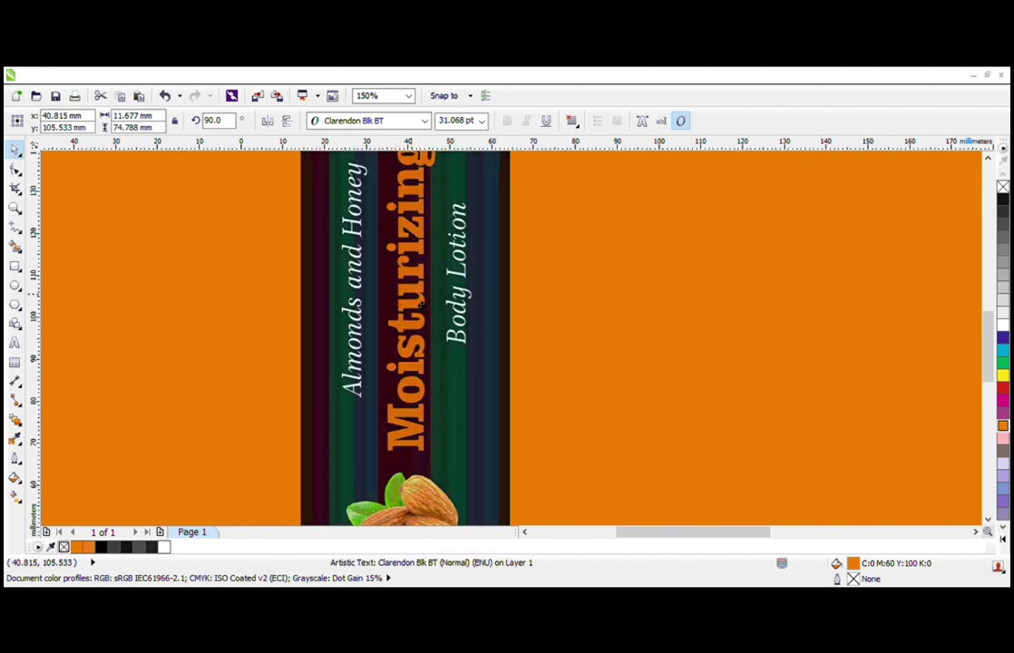
pyautogui.scroll(-2, 408, 313)
pyautogui.click(460, 344)
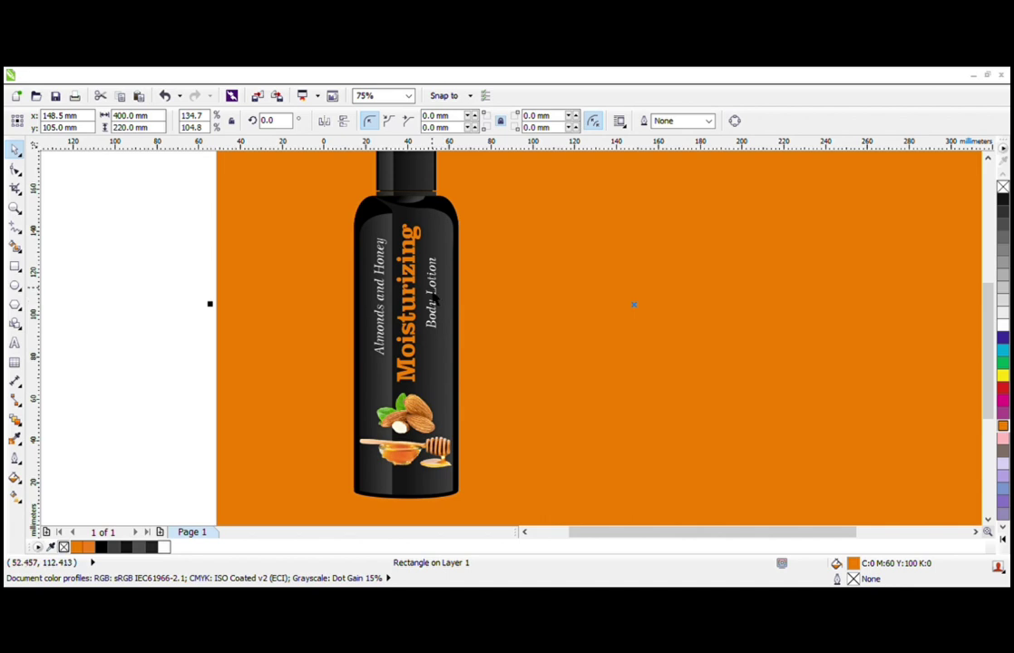
pyautogui.click(440, 332)
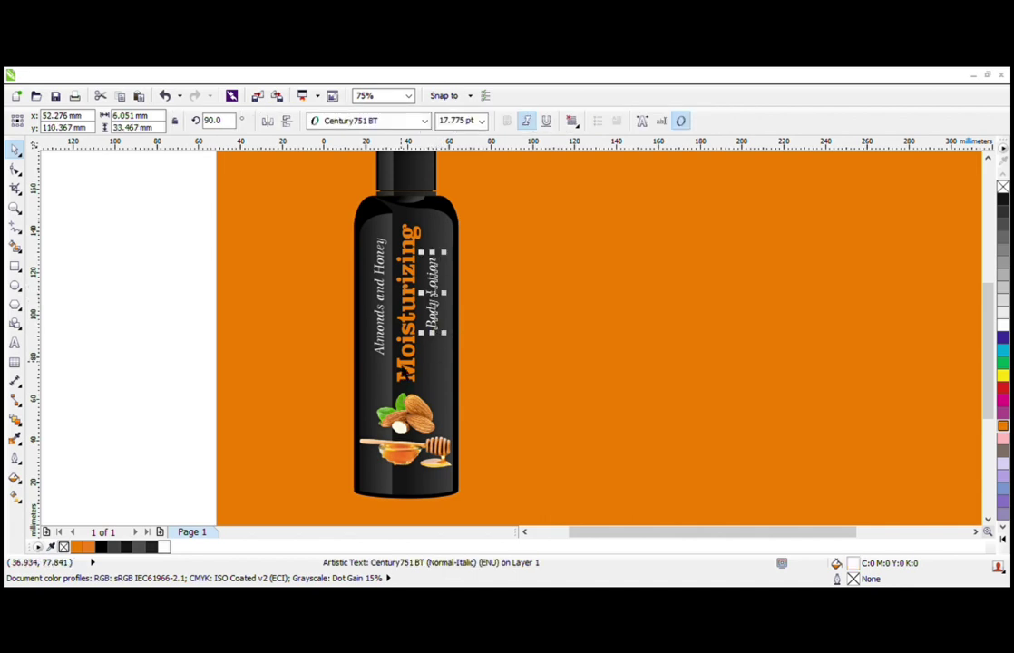
pyautogui.click(408, 370)
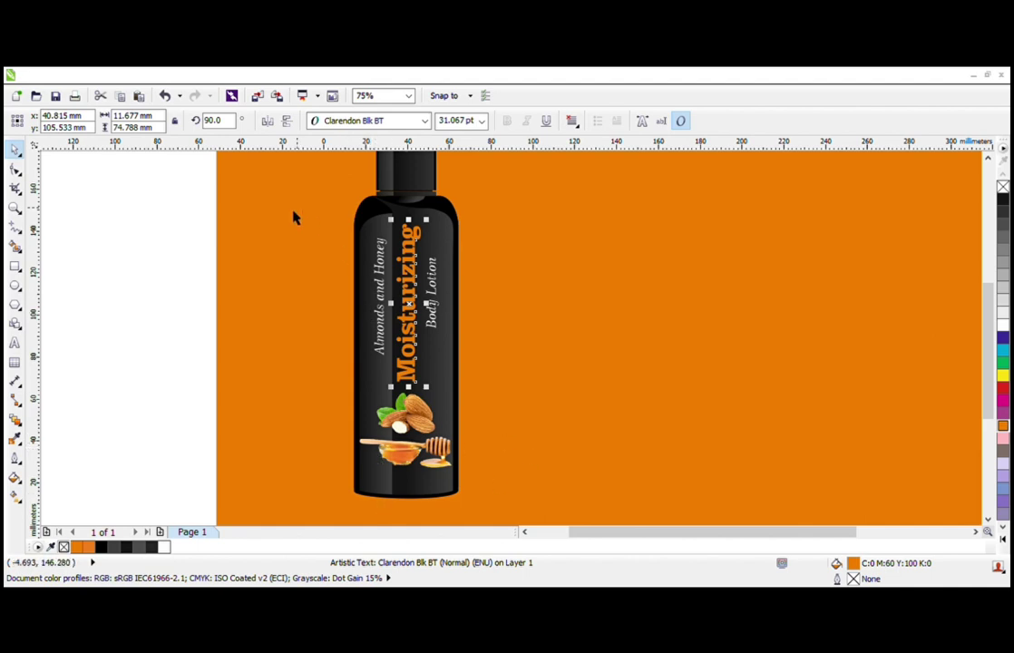
# Step: Set all three label text lines in Century Gothic and make them bold
pyautogui.moveTo(205, 208); pyautogui.dragTo(549, 421)
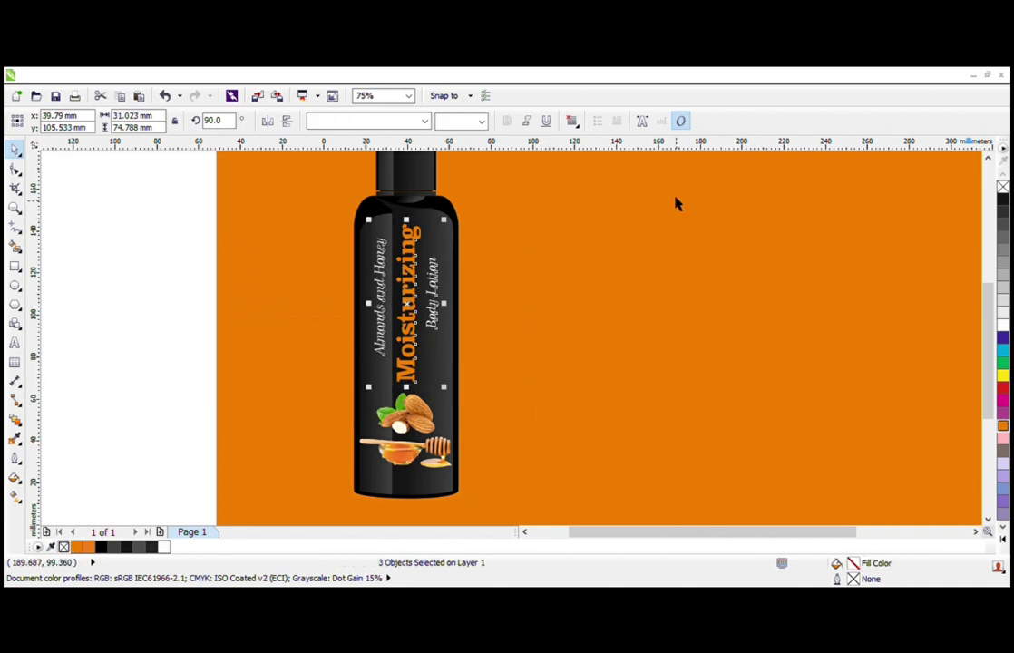
pyautogui.click(403, 122)
pyautogui.write('Century')
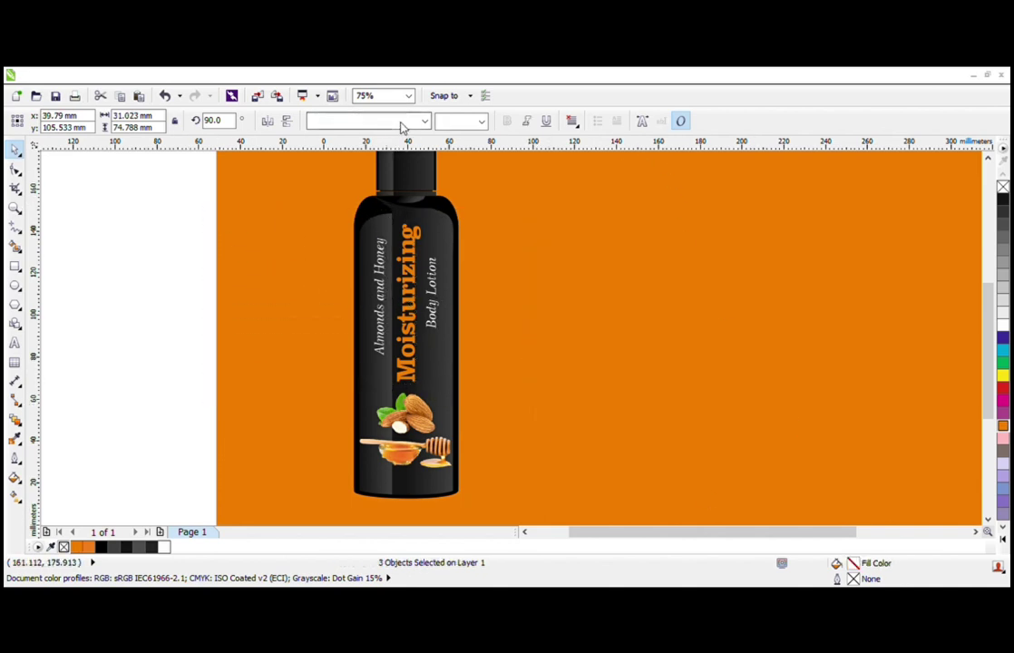
pyautogui.press('Return')
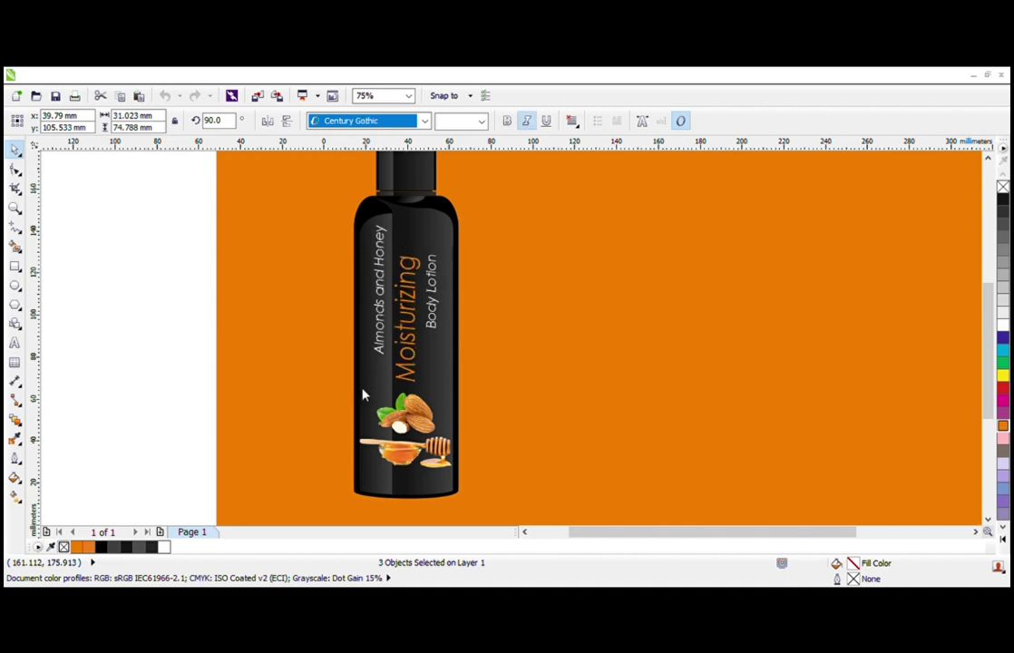
pyautogui.press('Down')
pyautogui.press('Down')
pyautogui.press('Down')
pyautogui.press('Down')
pyautogui.press('Down')
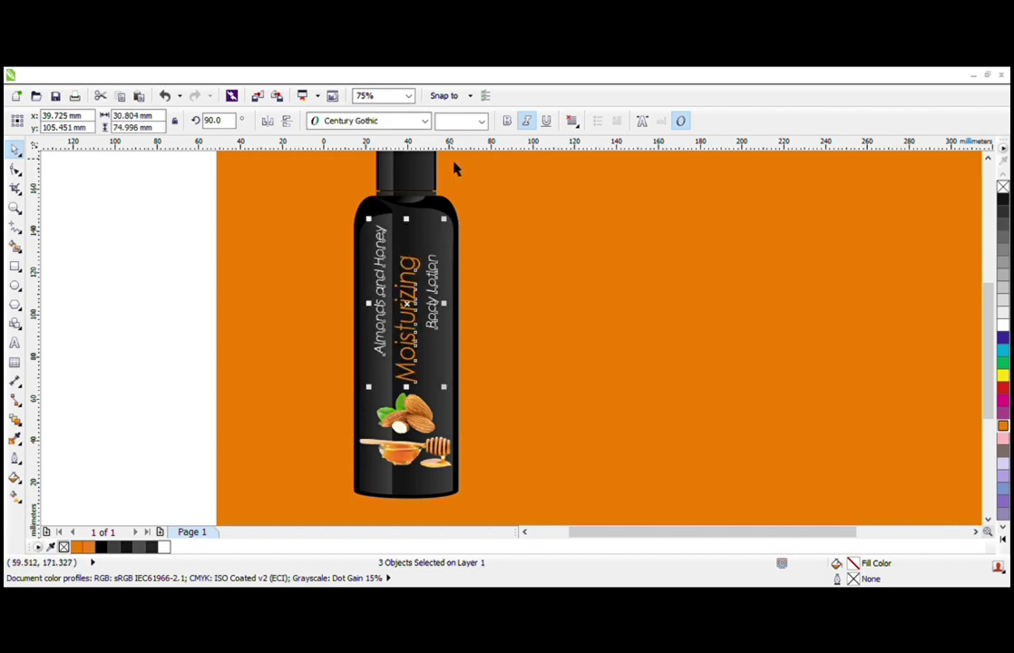
pyautogui.click(510, 123)
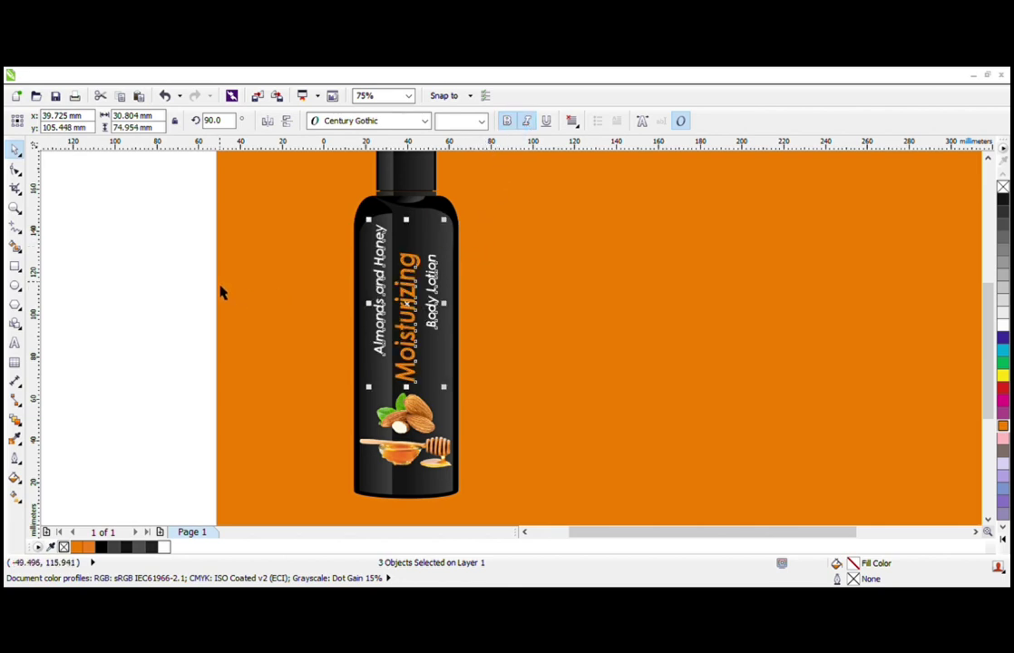
# Step: Remove the italics from "Almonds and Honey", "Body Lotion" and "Moisturizing", keeping all three lines bold
pyautogui.click(315, 312)
pyautogui.click(382, 327)
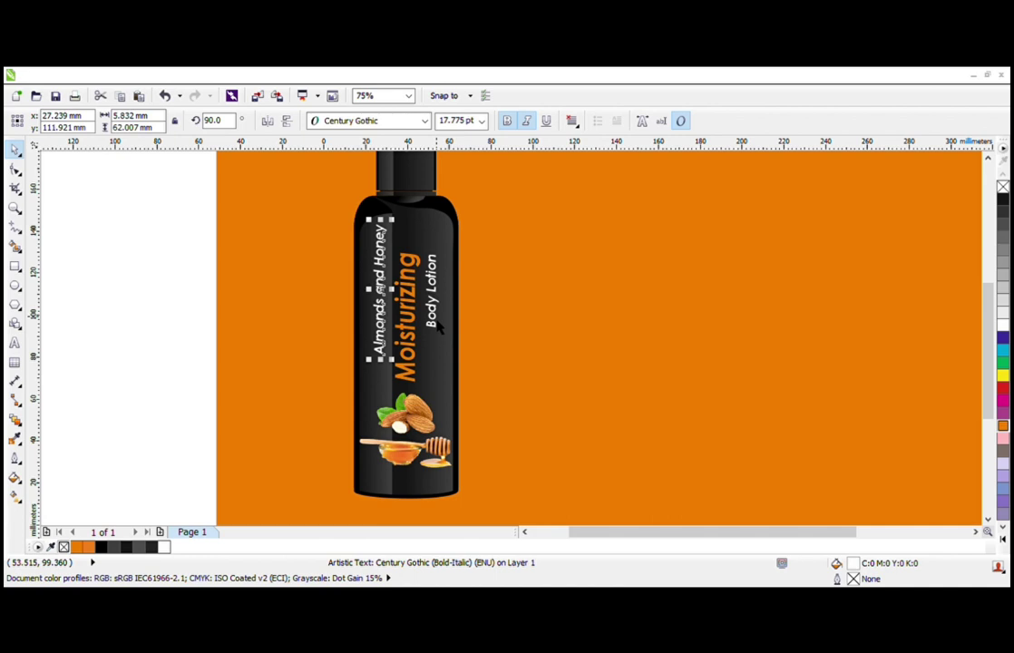
pyautogui.keyDown('shift'); pyautogui.click(435, 322); pyautogui.keyUp('shift')
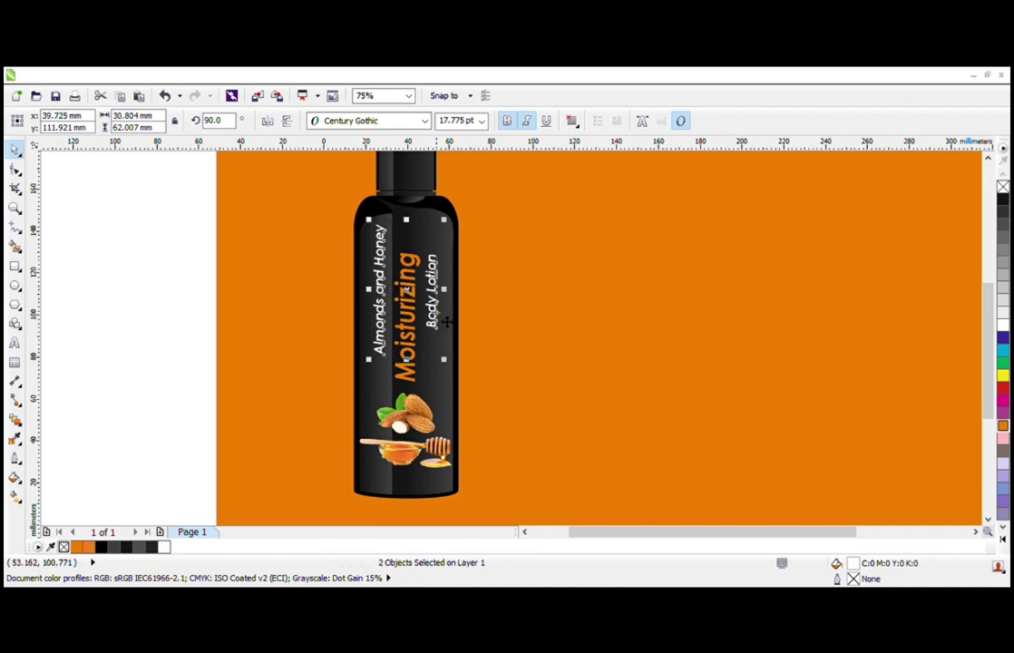
pyautogui.click(526, 122)
pyautogui.press('Tab')
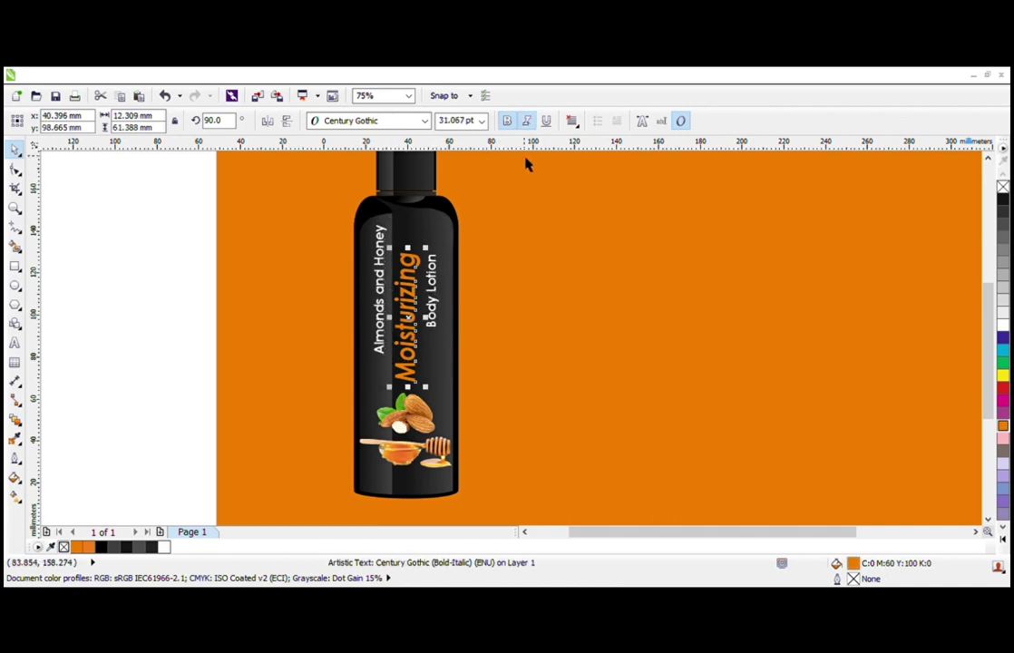
pyautogui.click(526, 122)
pyautogui.click(507, 122)
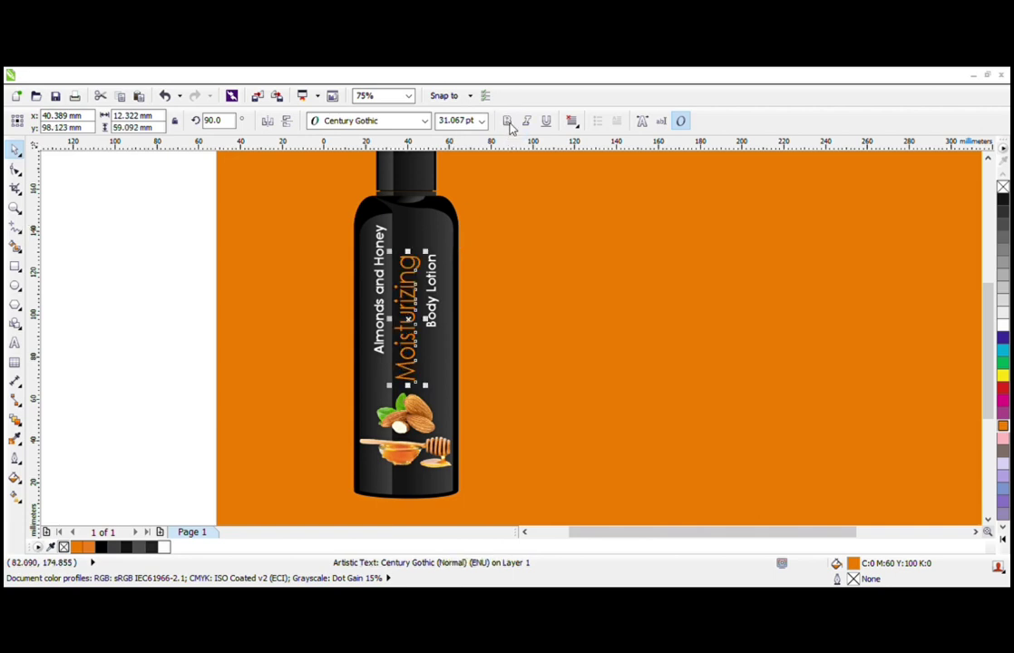
pyautogui.click(507, 121)
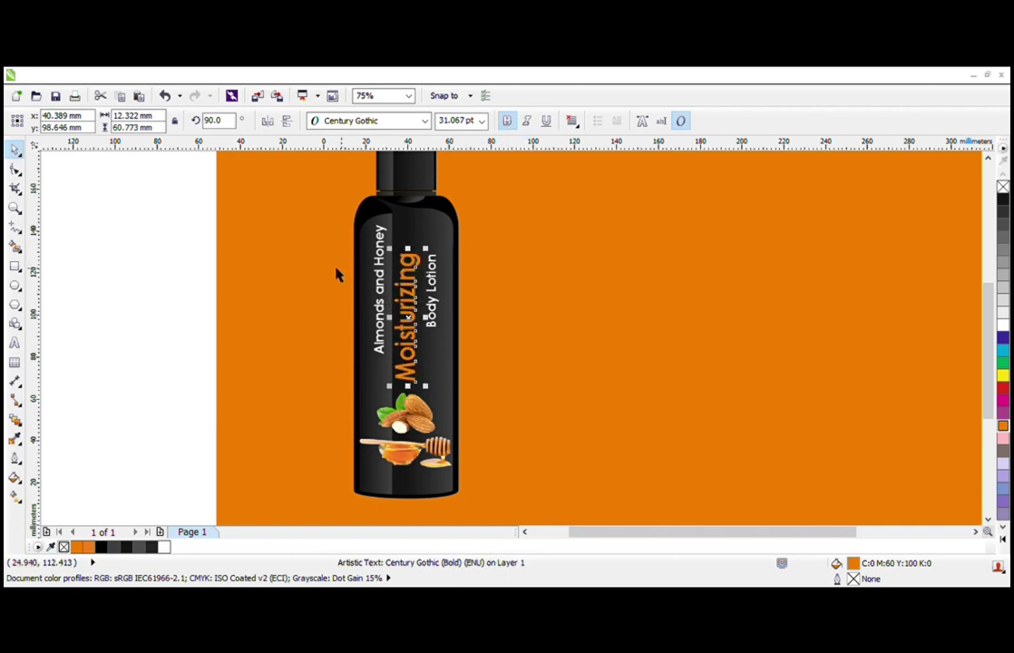
# Step: Align the three vertical text lines by their centres and position them on the bottle above the almond image
pyautogui.moveTo(194, 198); pyautogui.dragTo(468, 406)
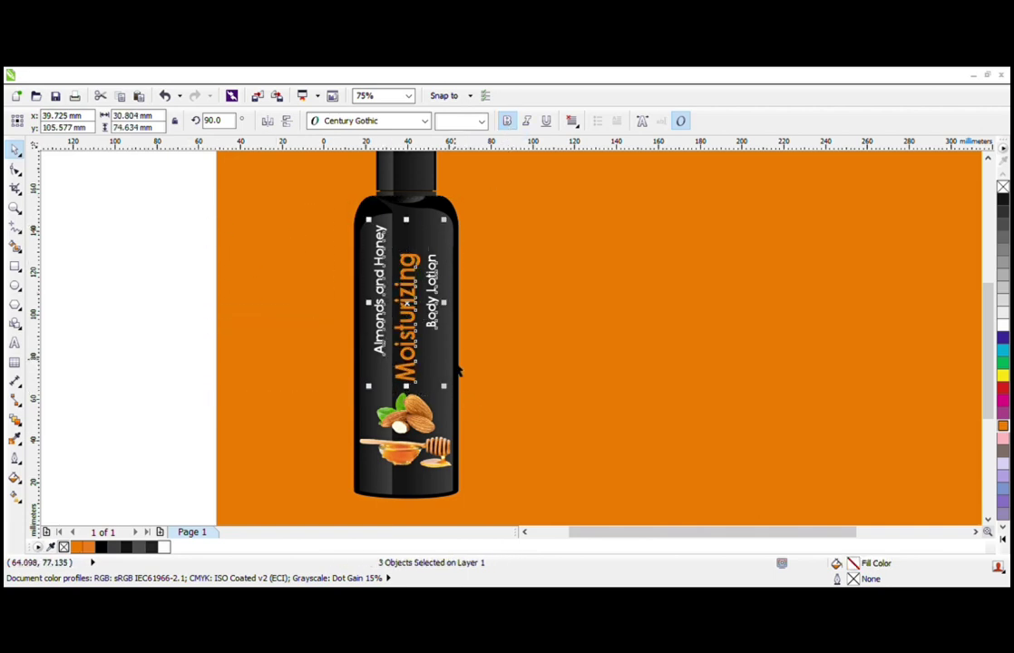
pyautogui.moveTo(448, 314); pyautogui.dragTo(451, 330)
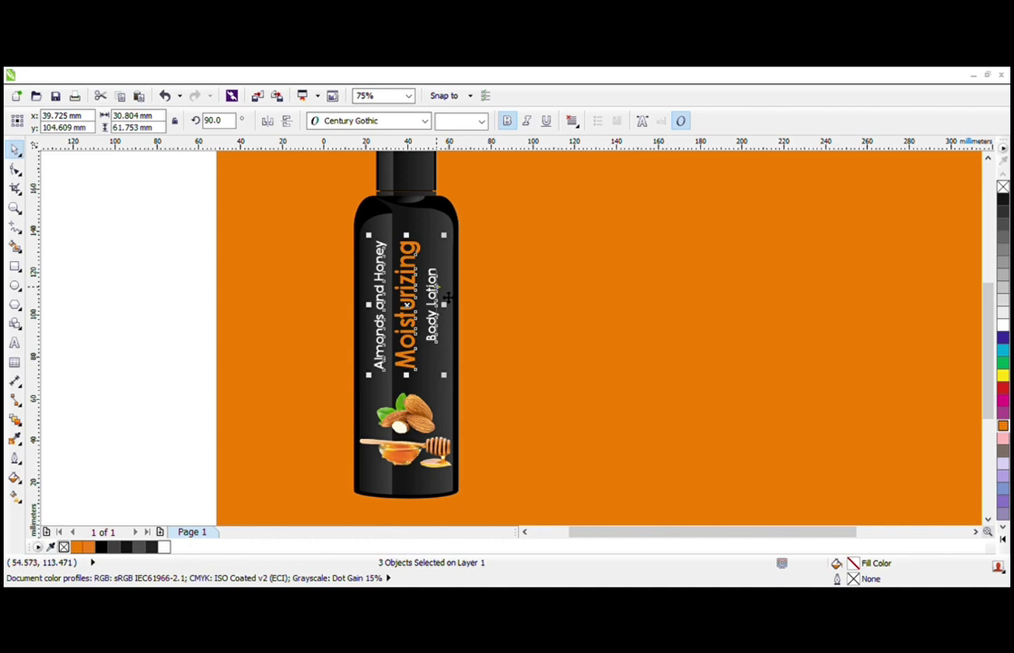
# Step: Nudge the "Moisturizing" text towards "Body Lotion" and stretch it lengthwise at both ends to about 70.6 mm long
pyautogui.click(206, 272)
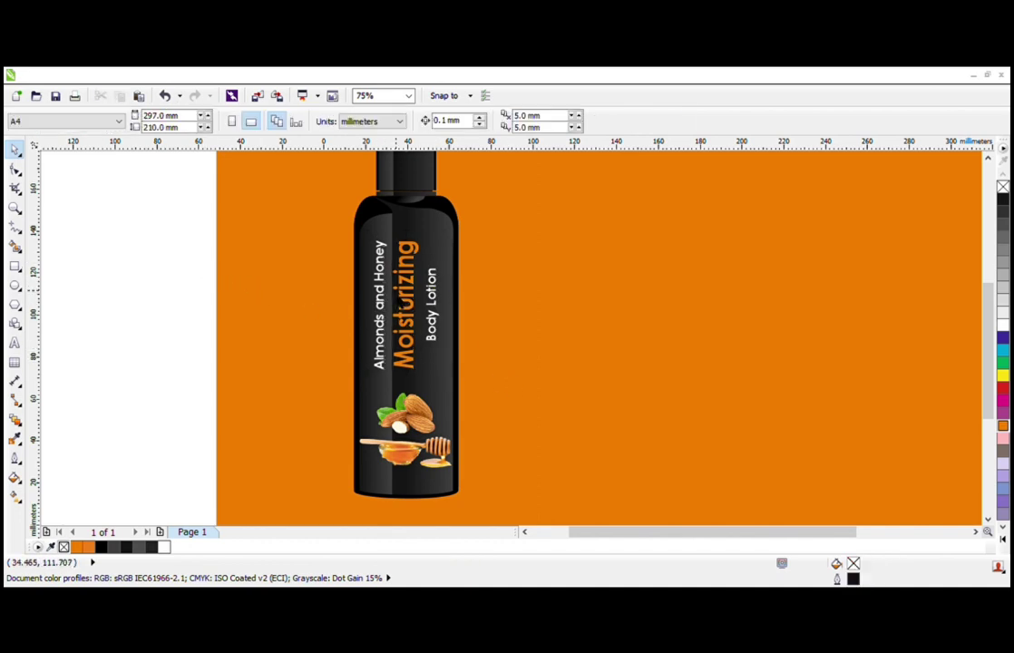
pyautogui.click(408, 284)
pyautogui.scroll(2, 418, 289)
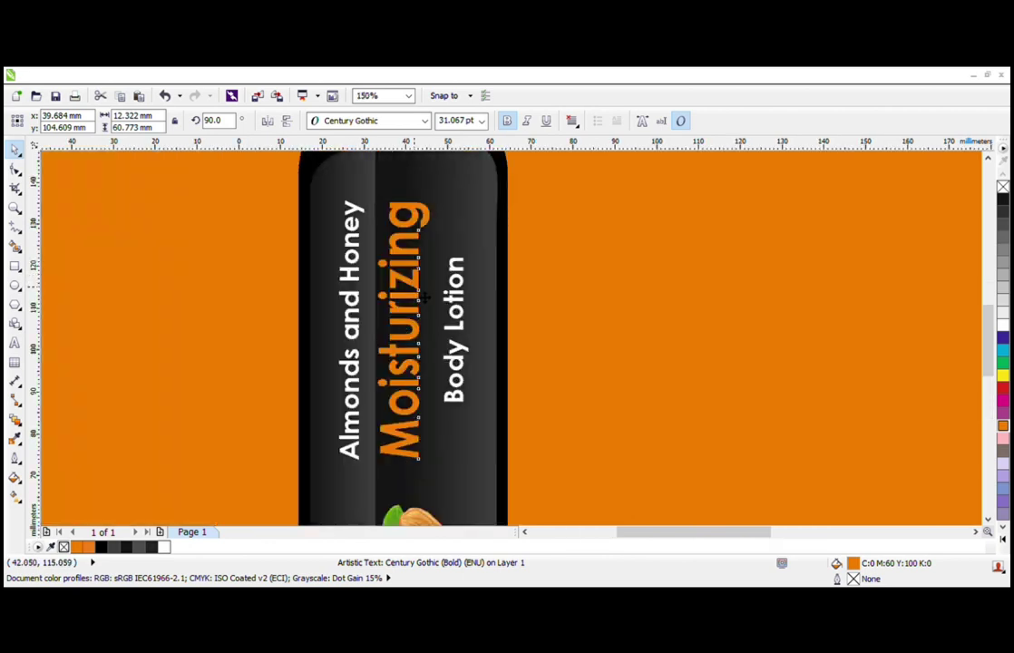
pyautogui.scroll(-2, 422, 263)
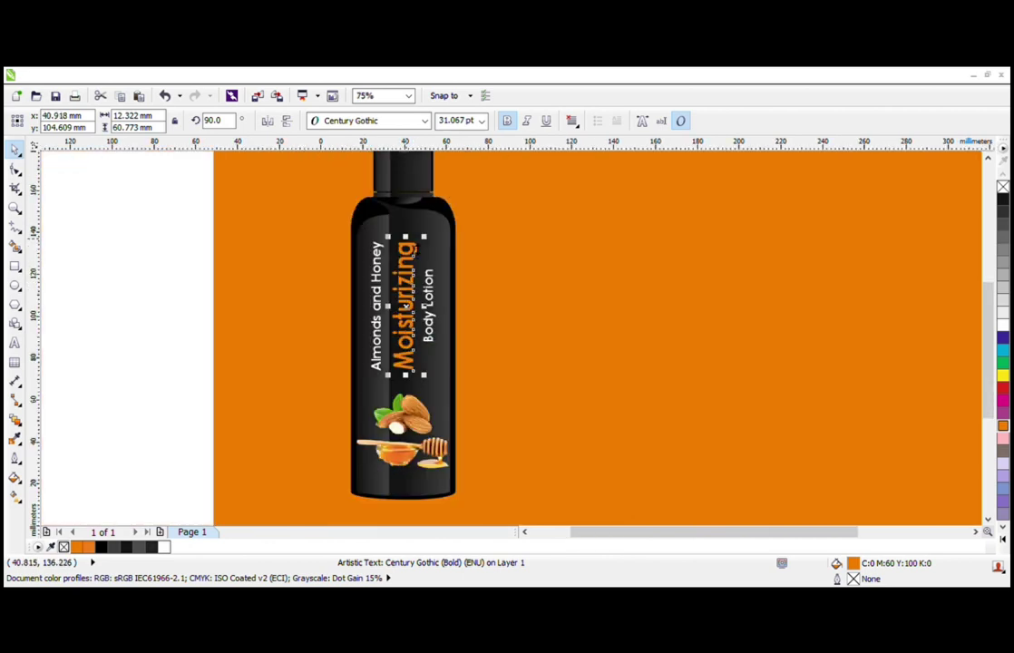
pyautogui.moveTo(406, 239); pyautogui.dragTo(367, 223)
pyautogui.moveTo(405, 375); pyautogui.dragTo(405, 380)
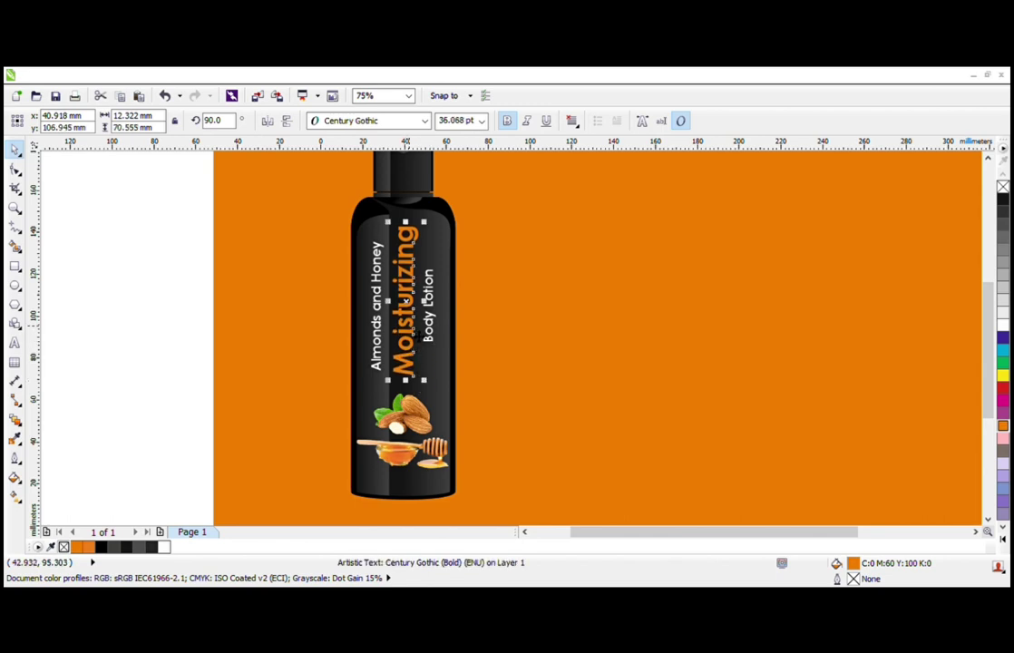
# Step: Shrink "Almonds and Honey" about its centre to about 15.6 pt and apply the same scaling to "Body Lotion"
pyautogui.click(373, 318)
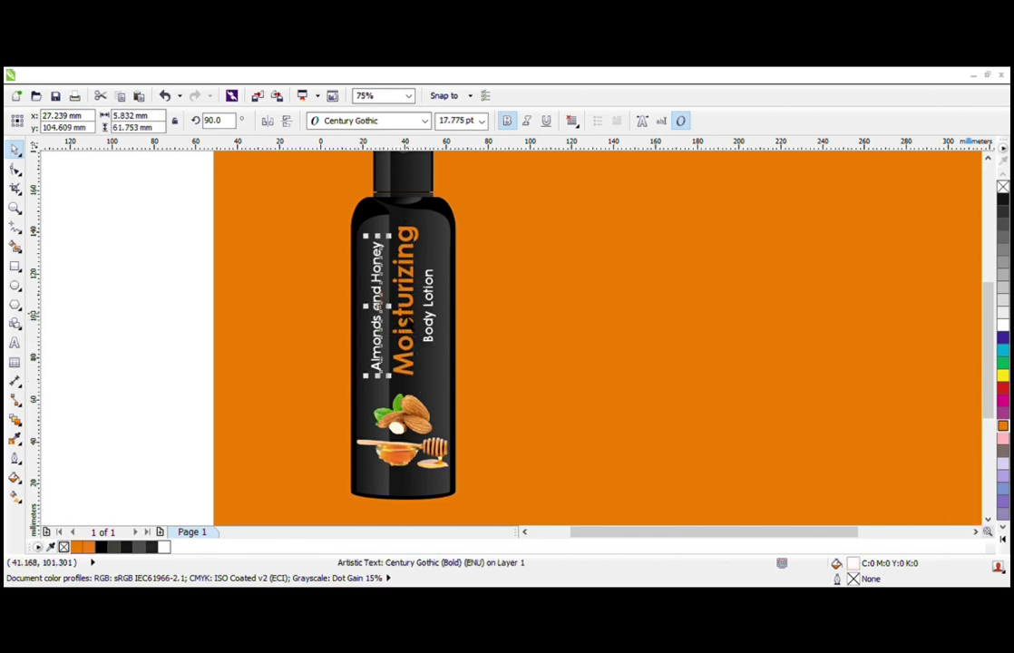
pyautogui.click(170, 319)
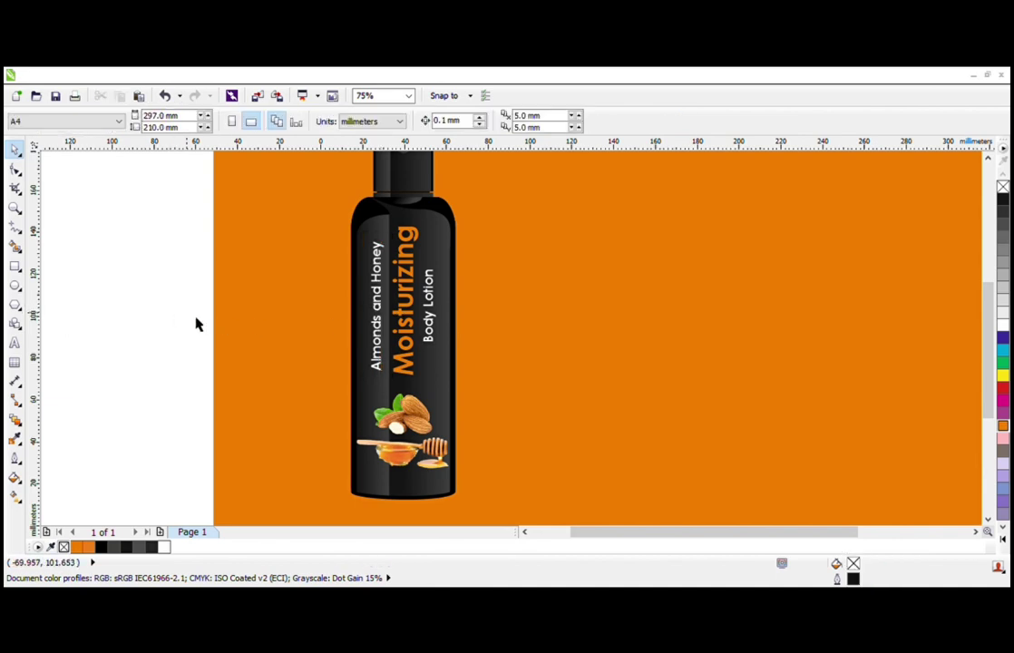
pyautogui.click(381, 287)
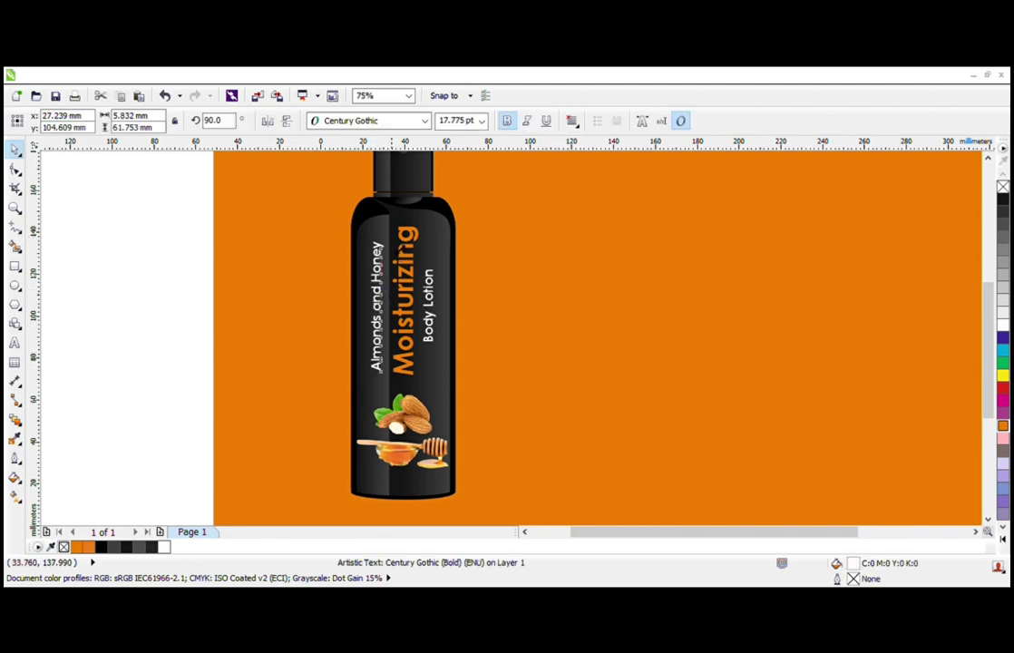
pyautogui.moveTo(401, 247); pyautogui.dragTo(405, 257)
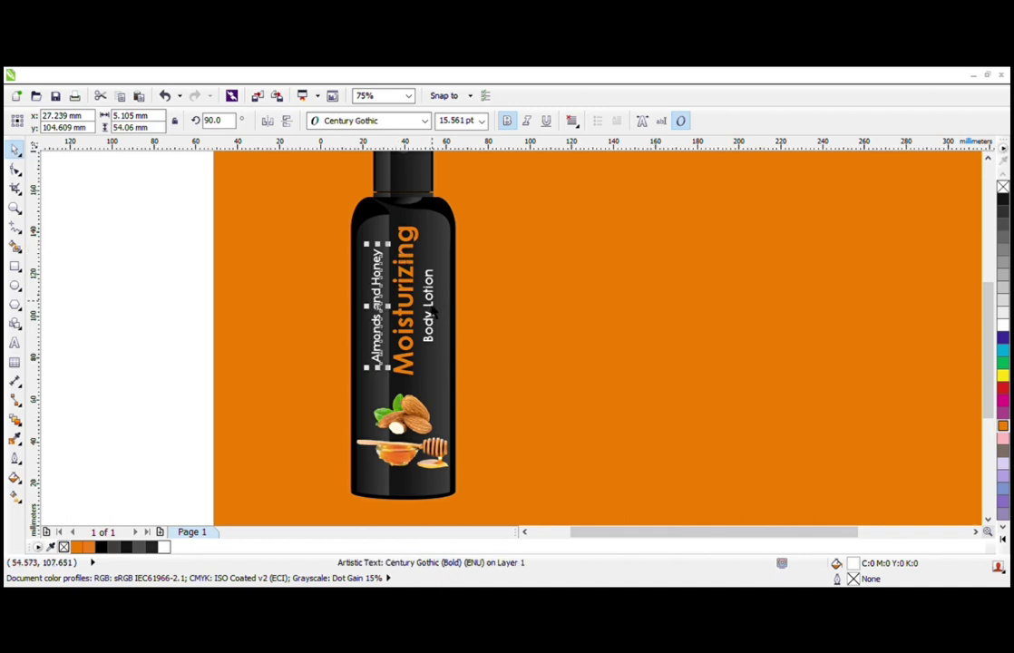
pyautogui.click(432, 303)
pyautogui.hotkey('ctrl', 'r')
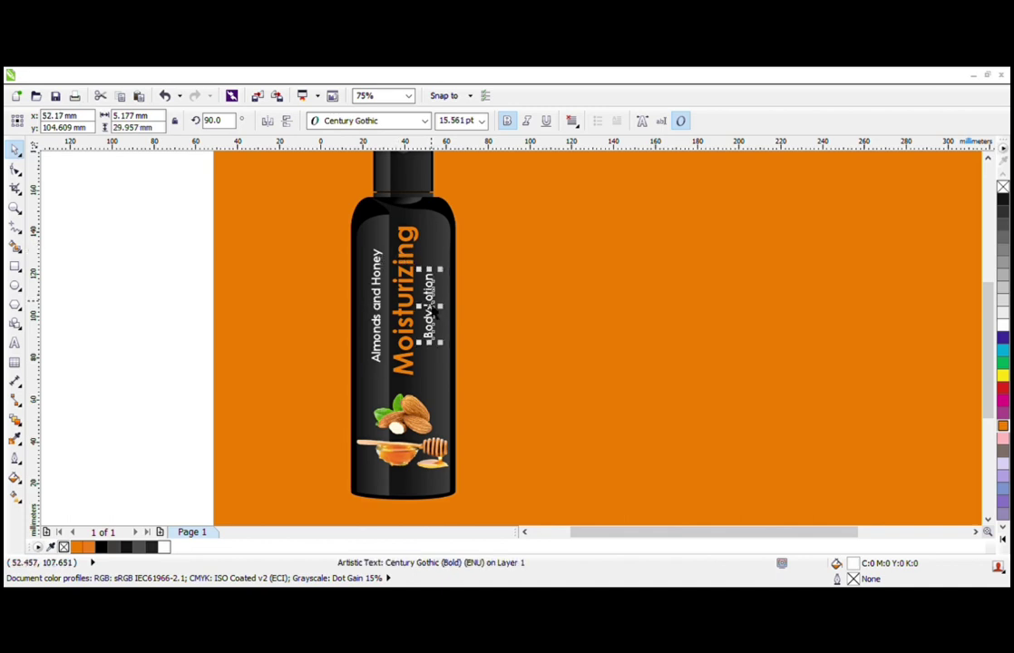
pyautogui.click(260, 301)
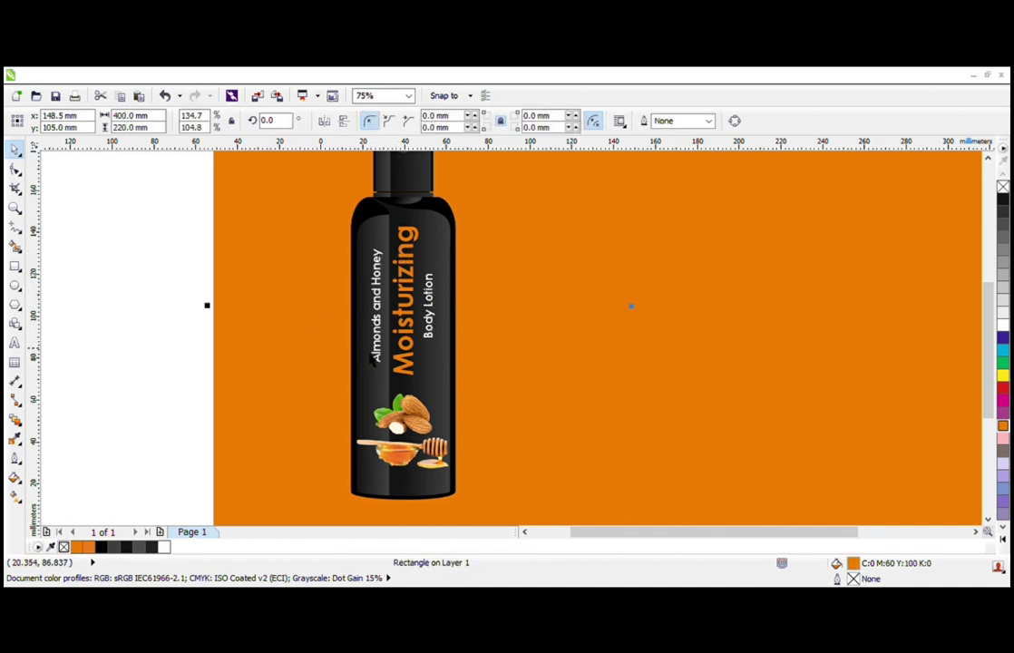
# Step: Add the text "100 ml" below the honey image near the base of the bottle
pyautogui.press('z')
pyautogui.press('F3')
pyautogui.moveTo(366, 289); pyautogui.dragTo(672, 421)
pyautogui.scroll(-1, 405, 354)
pyautogui.moveTo(268, 223); pyautogui.dragTo(643, 481)
pyautogui.press('space')
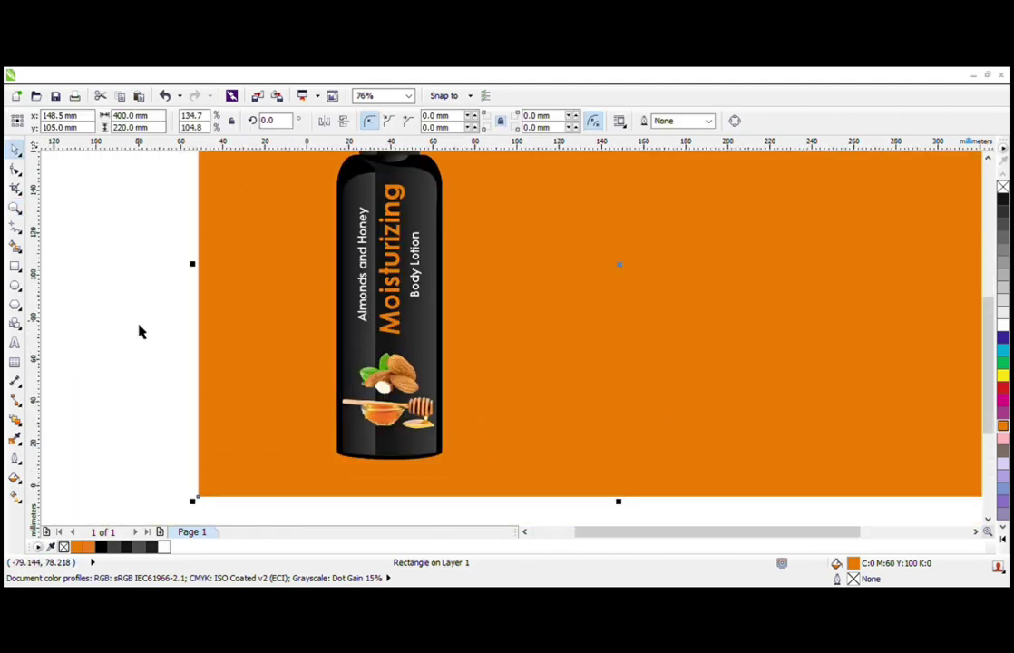
pyautogui.click(154, 335)
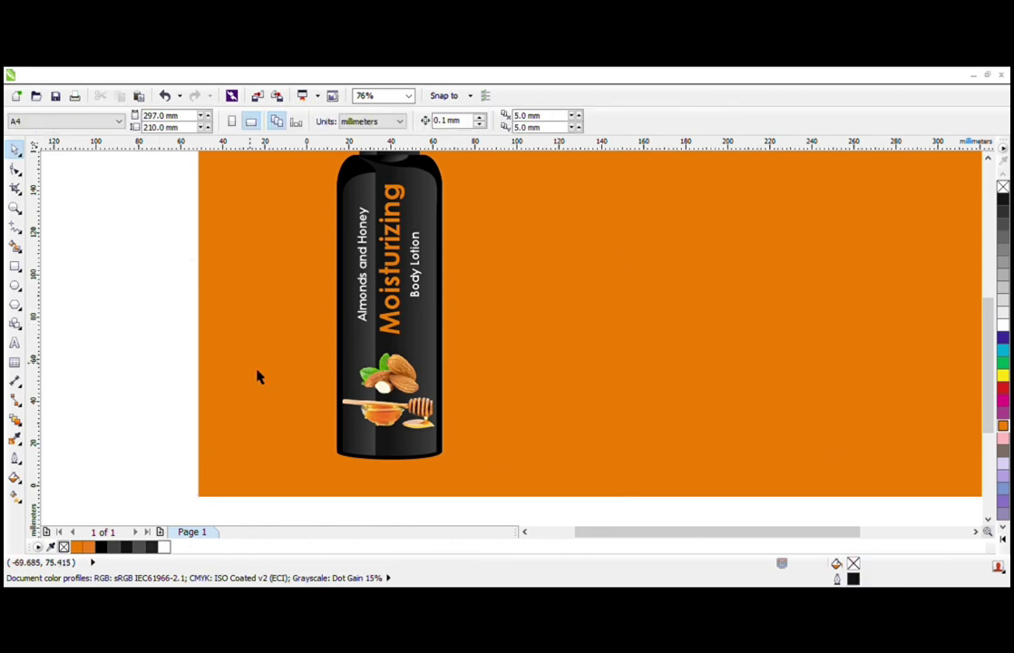
pyautogui.click(15, 344)
pyautogui.click(384, 445)
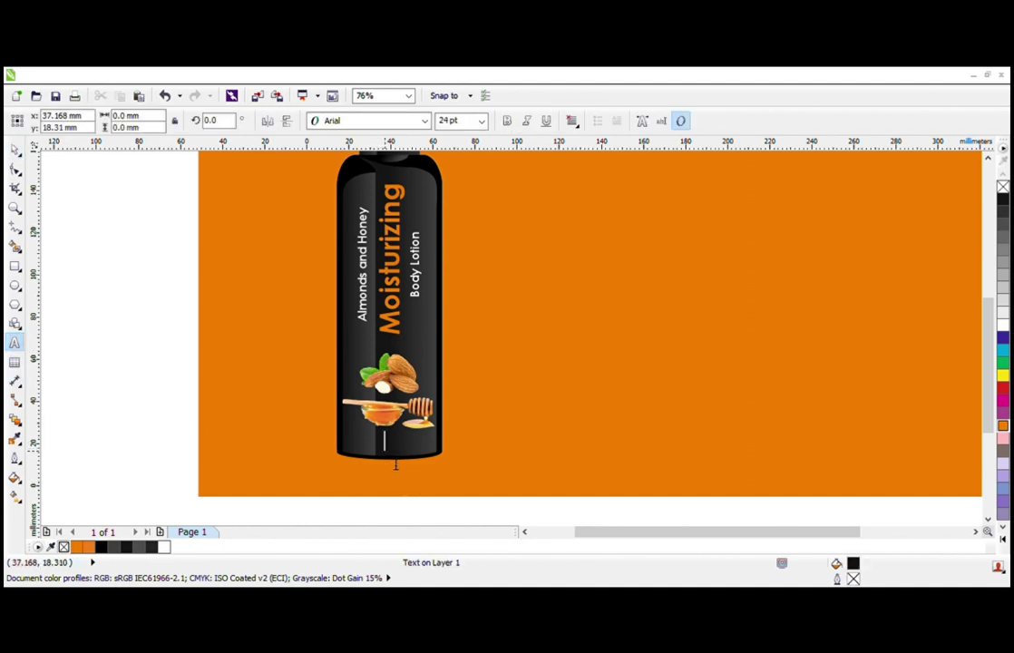
pyautogui.write('25')
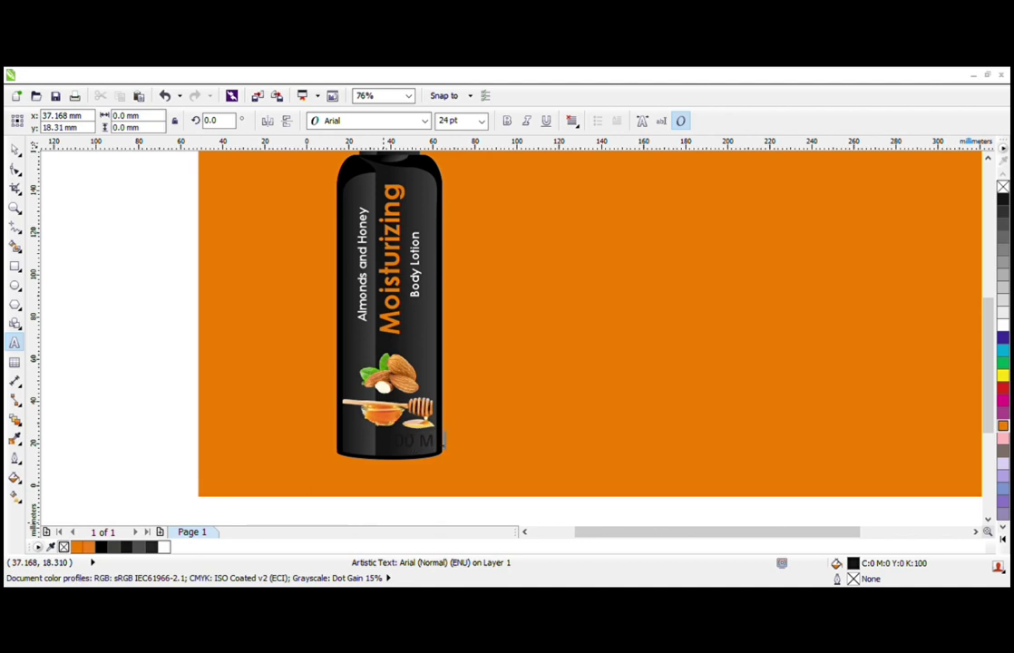
pyautogui.hotkey('ctrl', 'a')
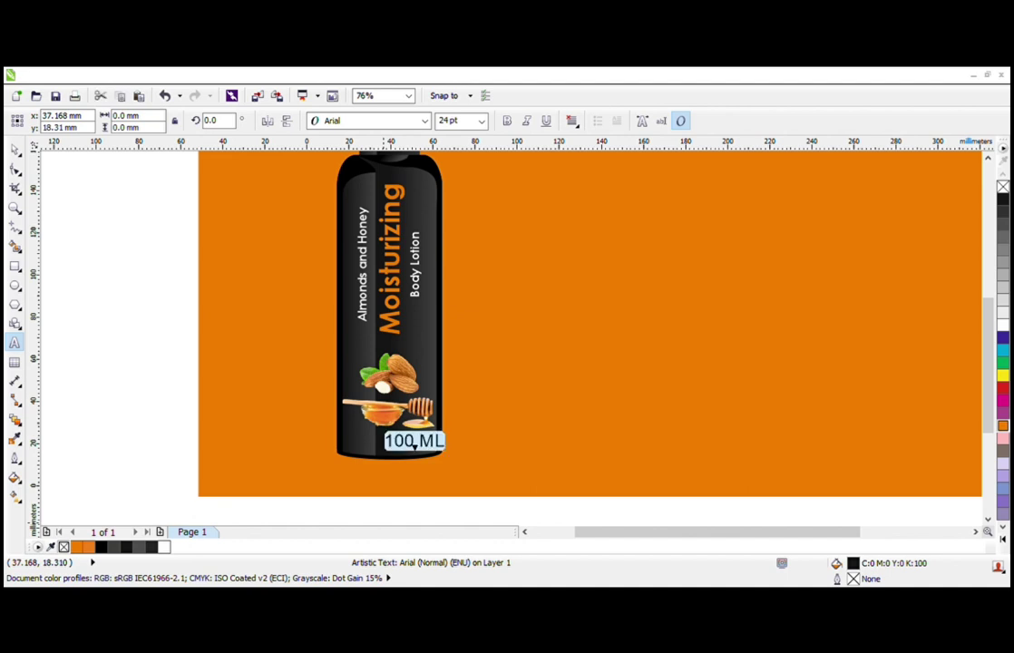
pyautogui.press('Delete')
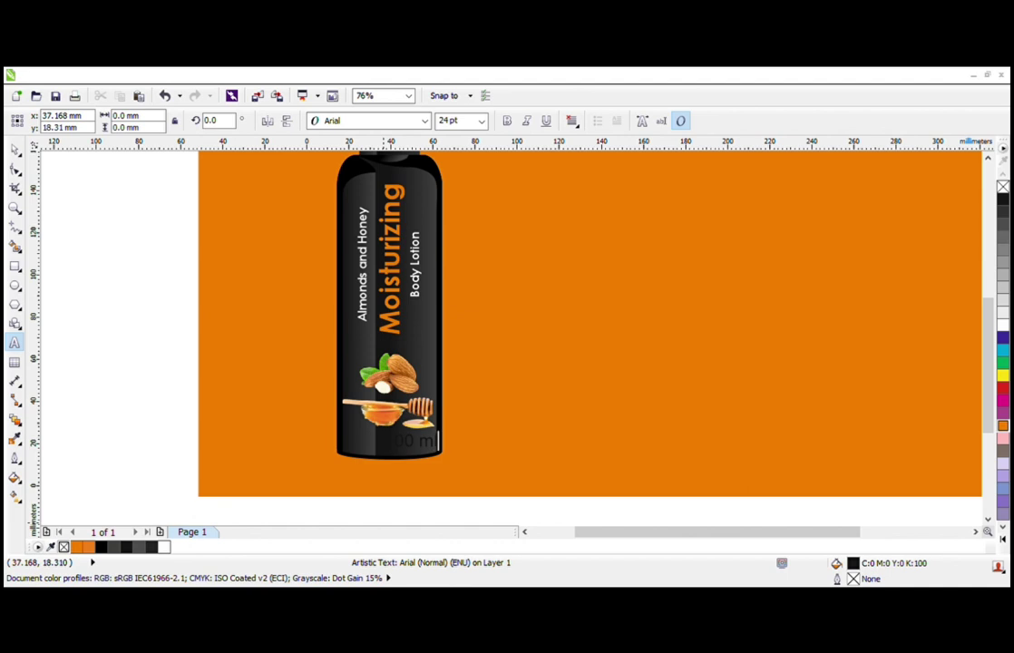
pyautogui.press('Escape')
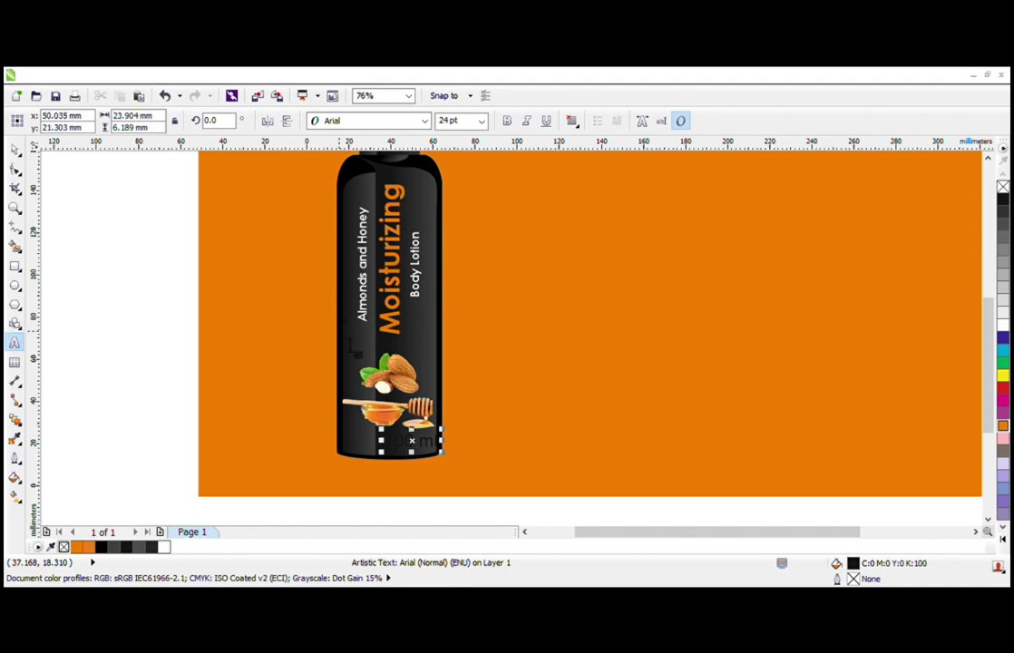
# Step: Colour the "100 ml" text orange and make it bold, italic and underlined
pyautogui.click(12, 211)
pyautogui.press('space')
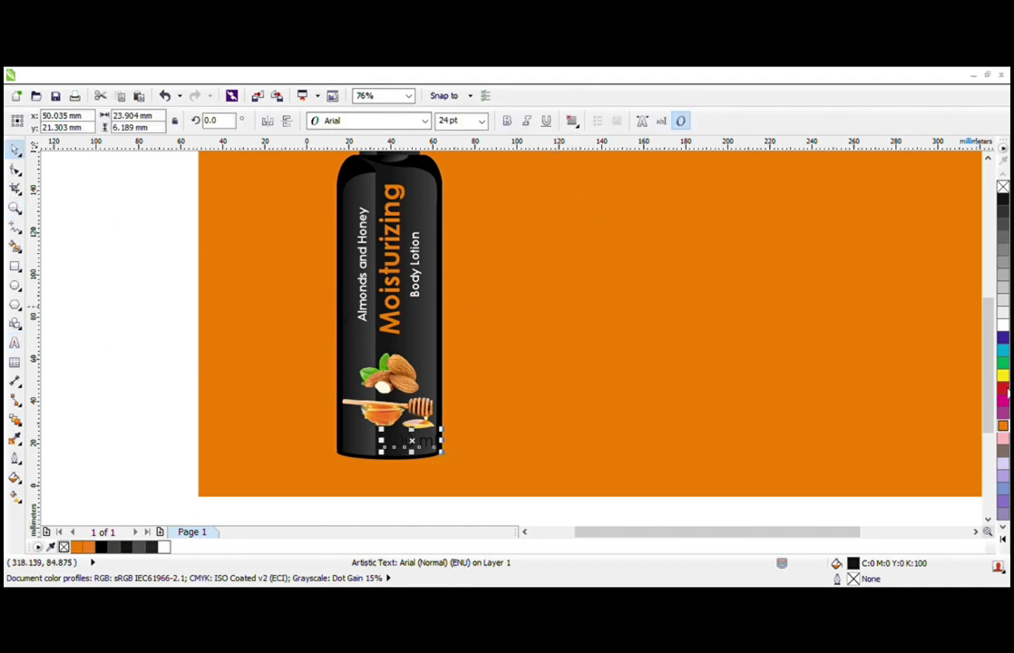
pyautogui.click(1003, 426)
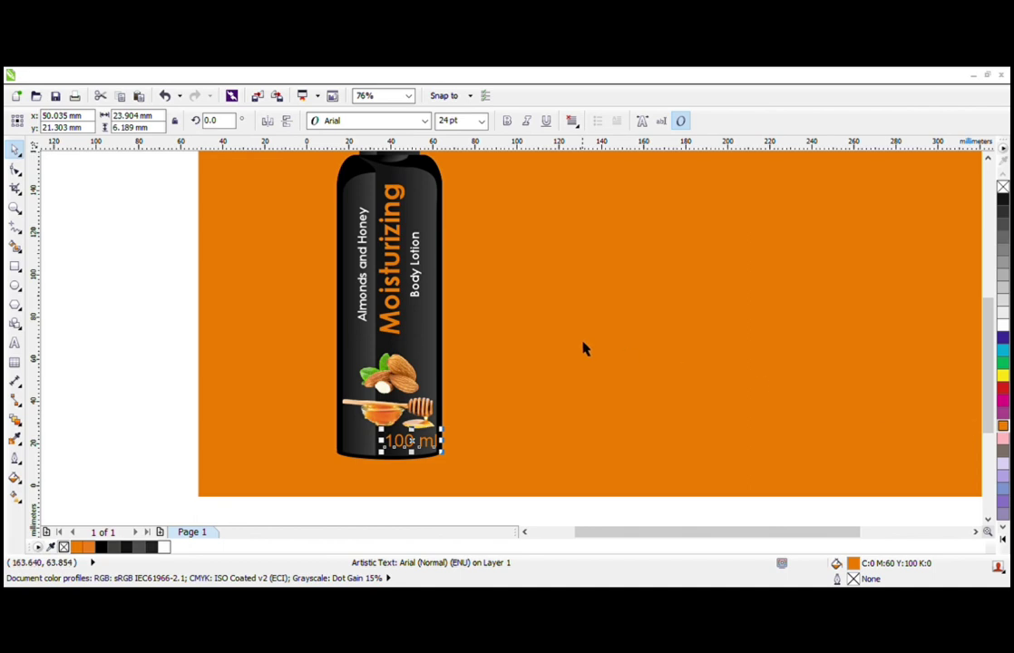
pyautogui.click(527, 127)
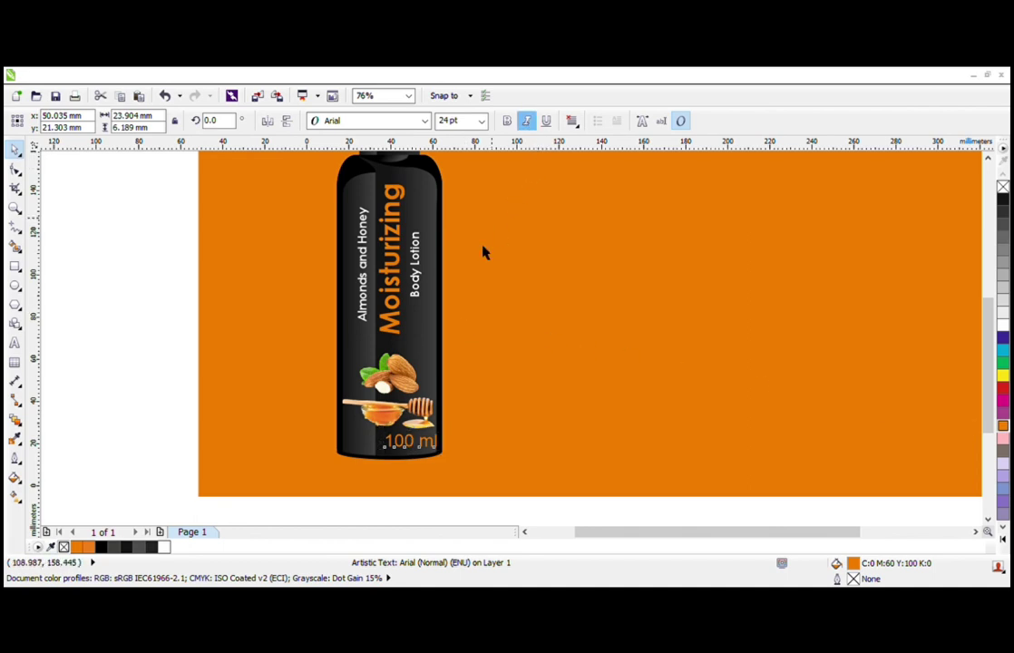
pyautogui.click(546, 121)
pyautogui.scroll(3, 430, 475)
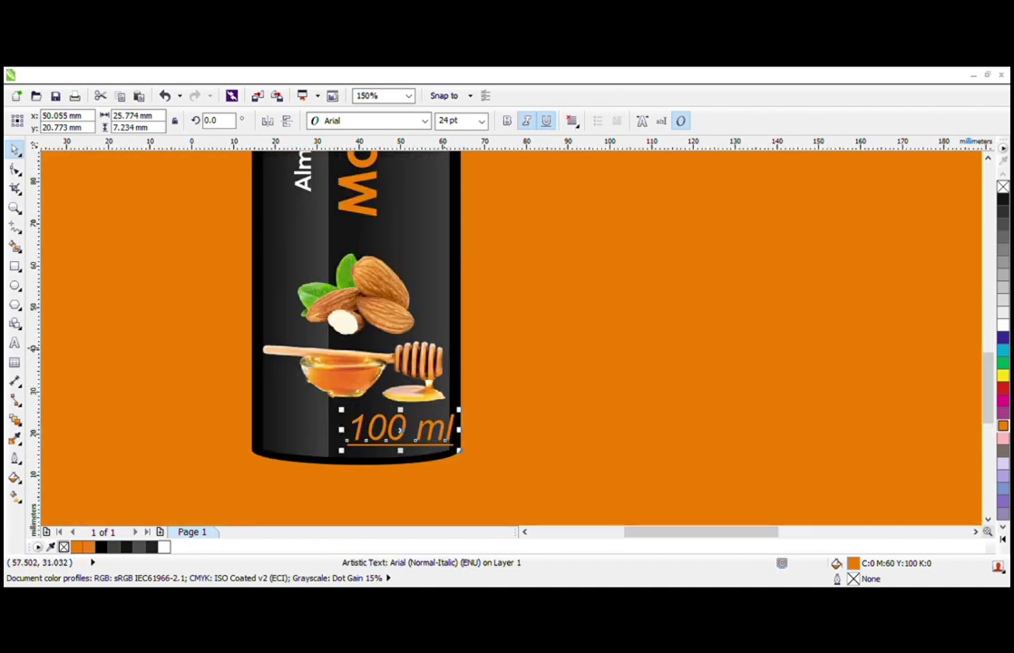
pyautogui.click(507, 121)
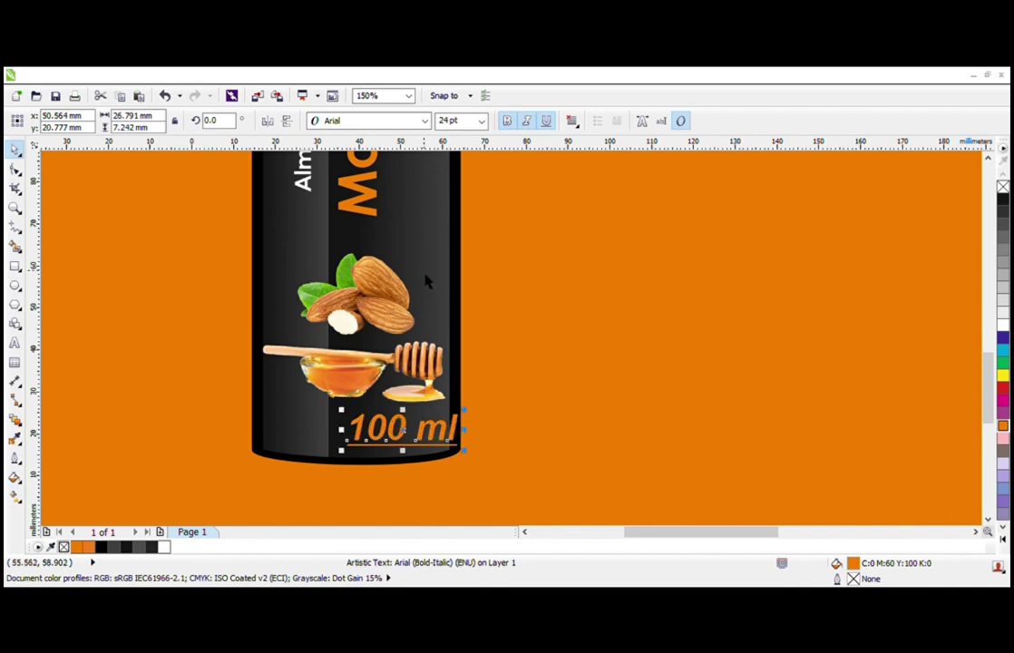
# Step: Centre the "100 ml" text horizontally on the bottle and scale it down to 50%, about 12 pt
pyautogui.keyDown('shift'); pyautogui.click(428, 281); pyautogui.keyUp('shift')
pyautogui.press('c')
pyautogui.click(409, 421)
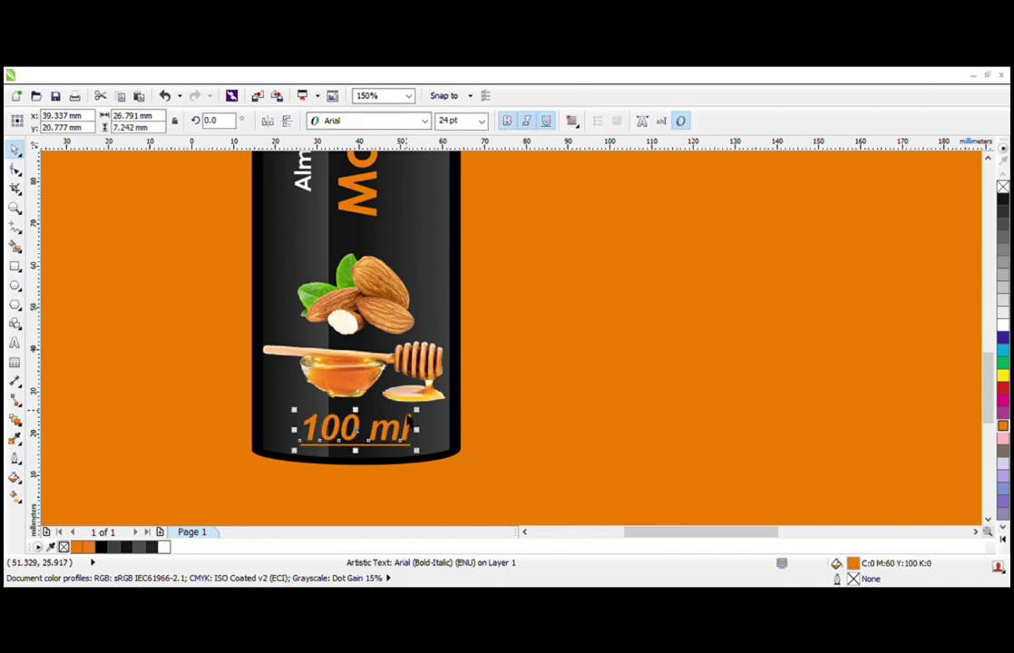
pyautogui.moveTo(413, 413); pyautogui.dragTo(394, 409)
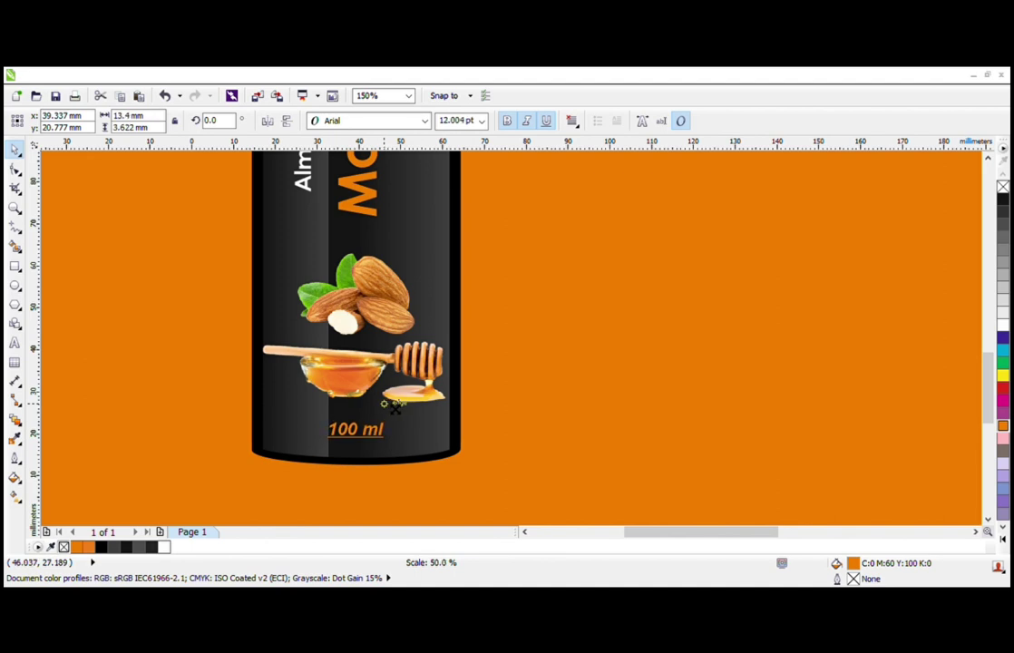
pyautogui.moveTo(395, 408); pyautogui.dragTo(395, 409)
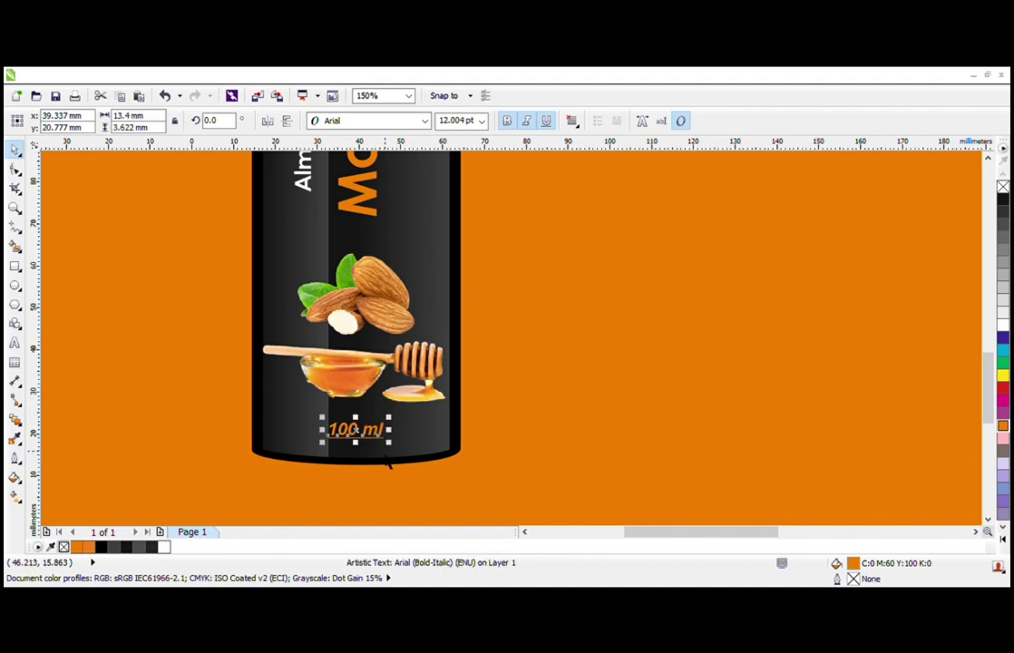
# Step: Scale the "100 ml" text down slightly from one corner
pyautogui.scroll(2, 387, 432)
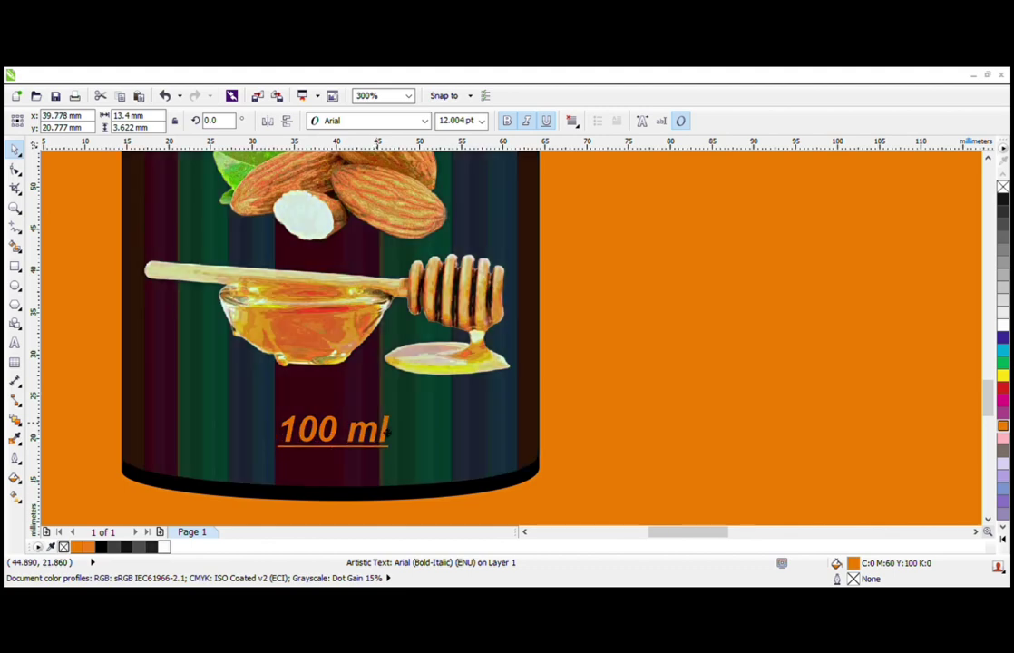
pyautogui.scroll(-1, 372, 416)
pyautogui.press('F3')
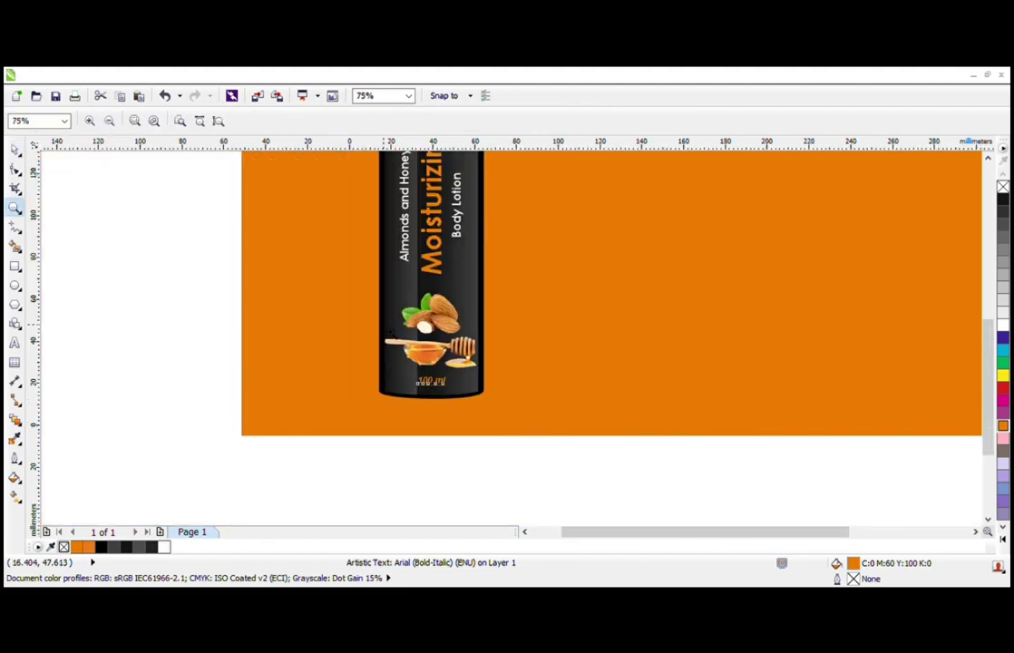
pyautogui.click(447, 398)
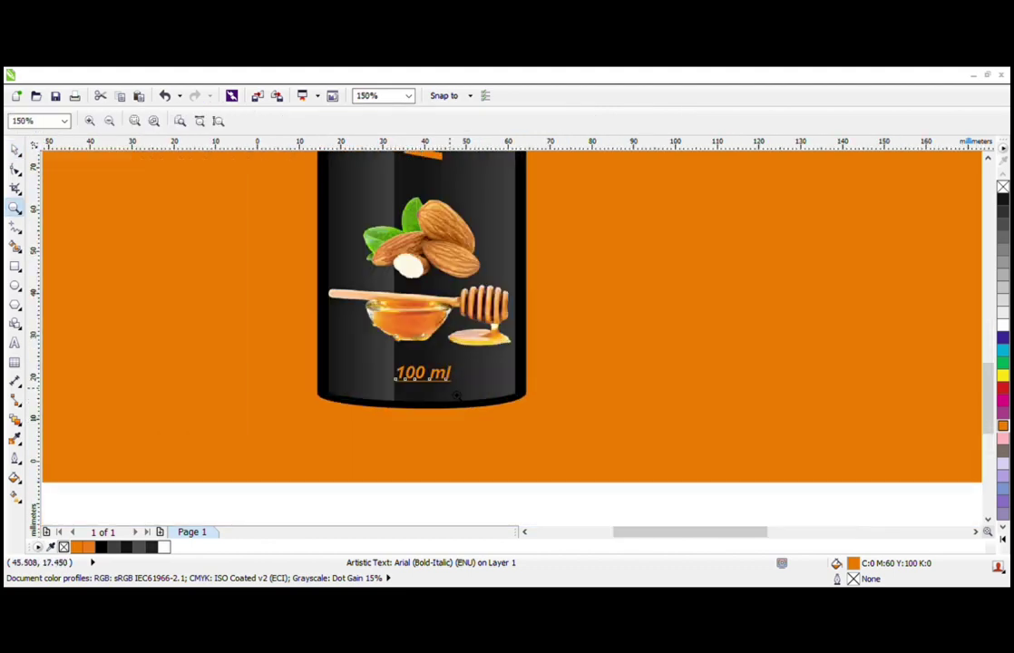
pyautogui.press('space')
pyautogui.moveTo(453, 389)
pyautogui.mouseDown()
pyautogui.moveTo(465, 399)
pyautogui.moveTo(453, 393)
pyautogui.mouseUp()
pyautogui.press('F2')
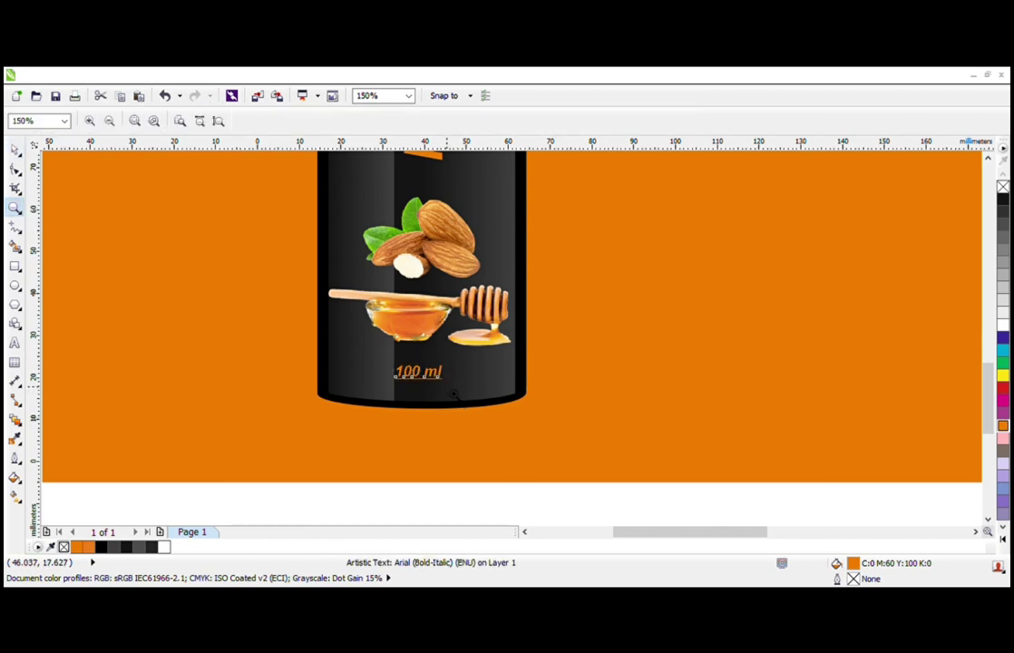
# Step: Examine the whole bottle and its label layout against the orange background
pyautogui.press('F3')
pyautogui.moveTo(436, 325); pyautogui.dragTo(571, 417)
pyautogui.press('F2')
pyautogui.press('F3')
pyautogui.press('F3')
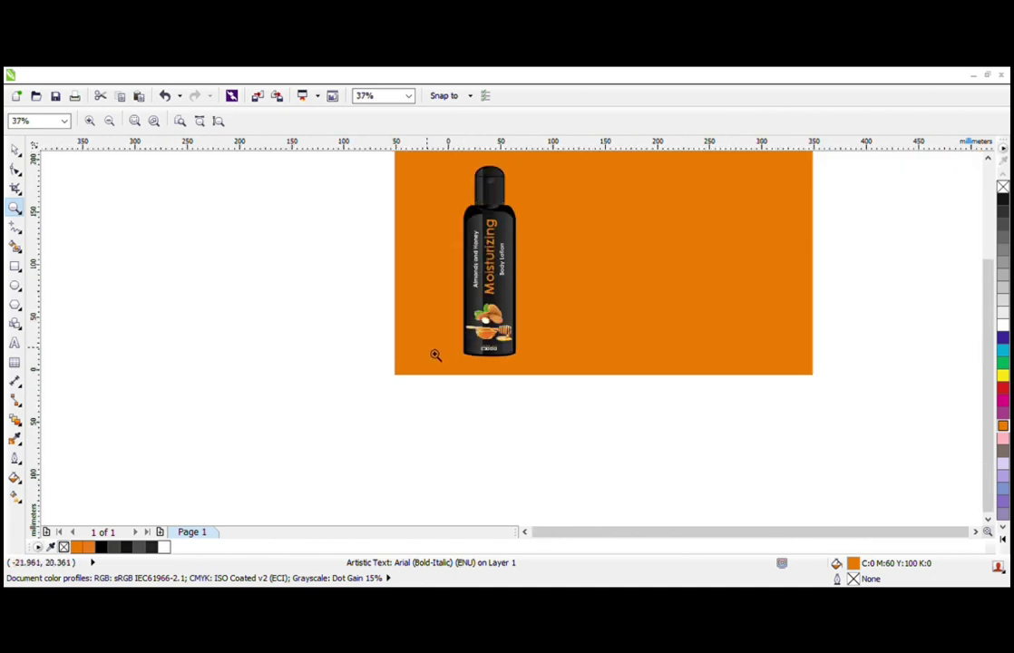
pyautogui.moveTo(398, 398); pyautogui.dragTo(764, 109)
pyautogui.press('space')
pyautogui.click(232, 314)
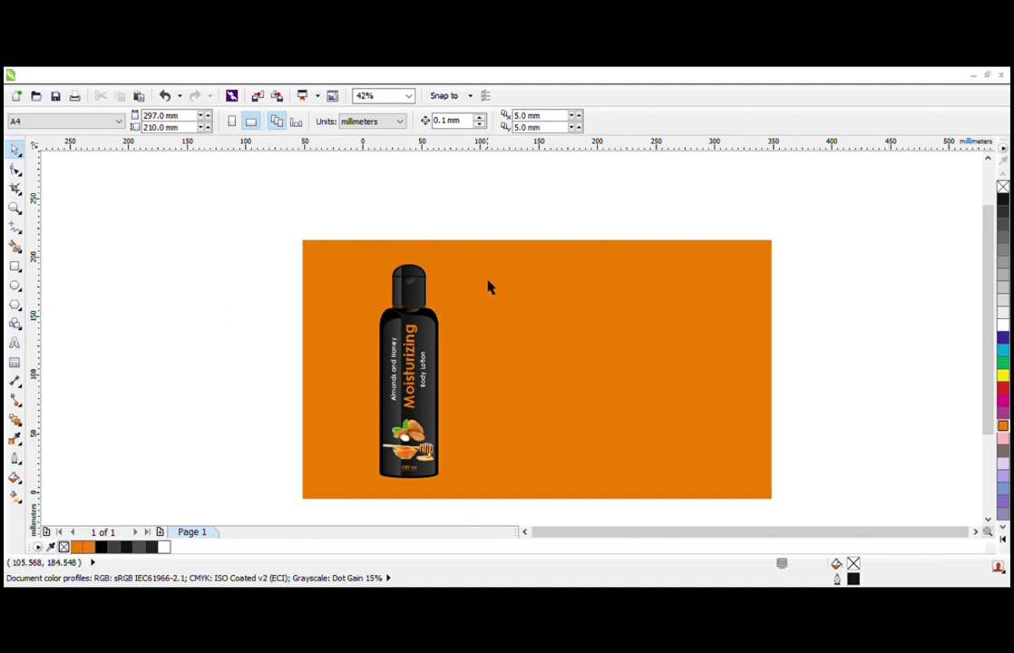
pyautogui.press('z')
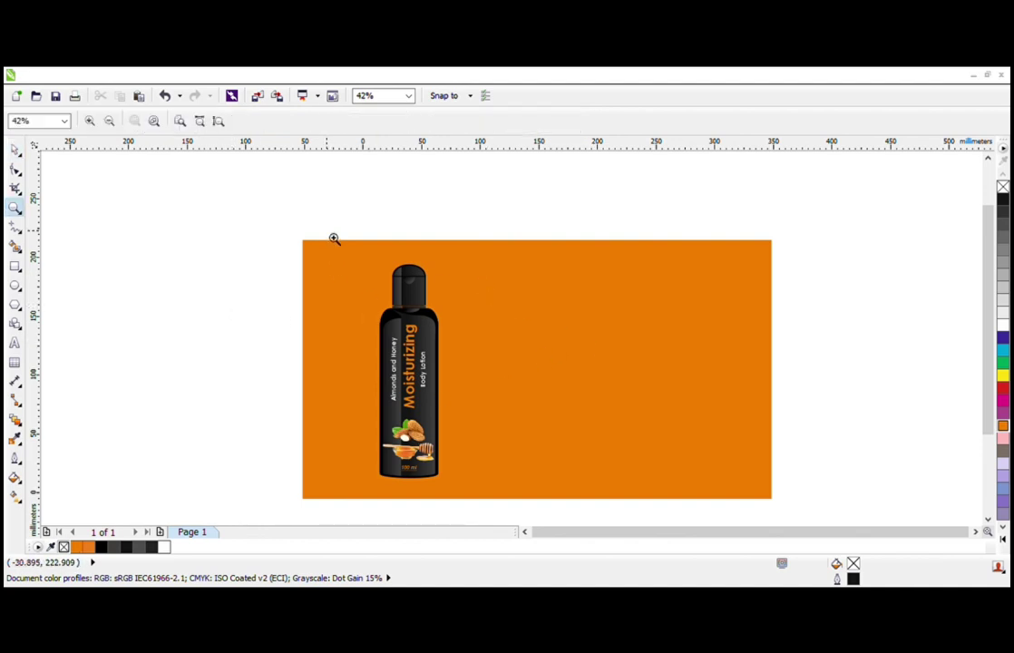
pyautogui.moveTo(341, 246); pyautogui.dragTo(649, 521)
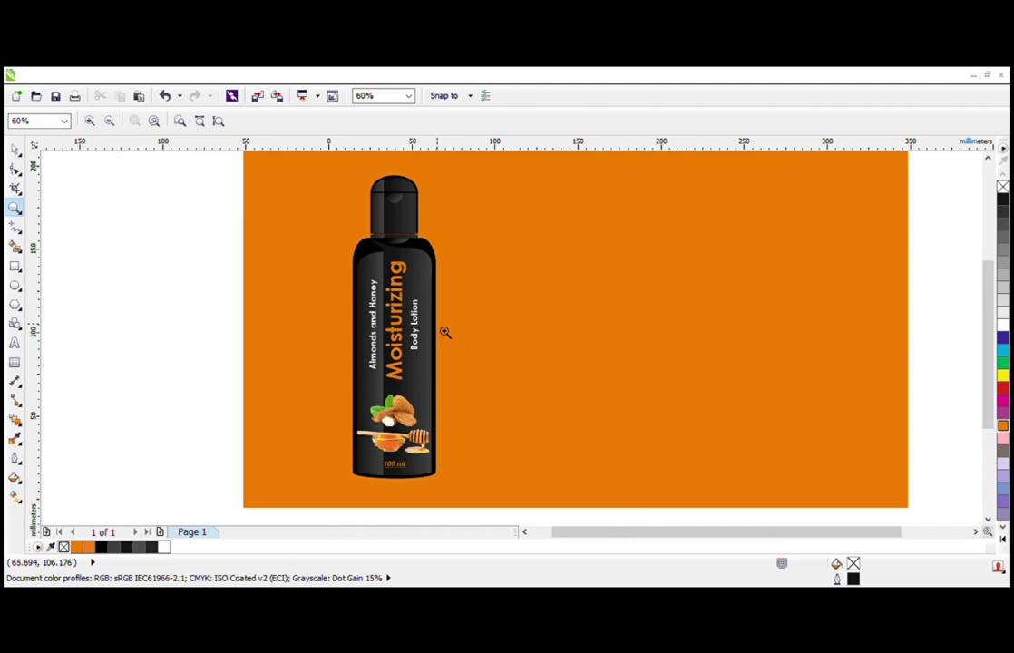
# Step: Group all the bottle, image and label text objects together, leaving out the orange background
pyautogui.scroll(-2, 442, 329)
pyautogui.press('space')
pyautogui.moveTo(376, 214); pyautogui.dragTo(470, 428)
pyautogui.hotkey('ctrl', 'g')
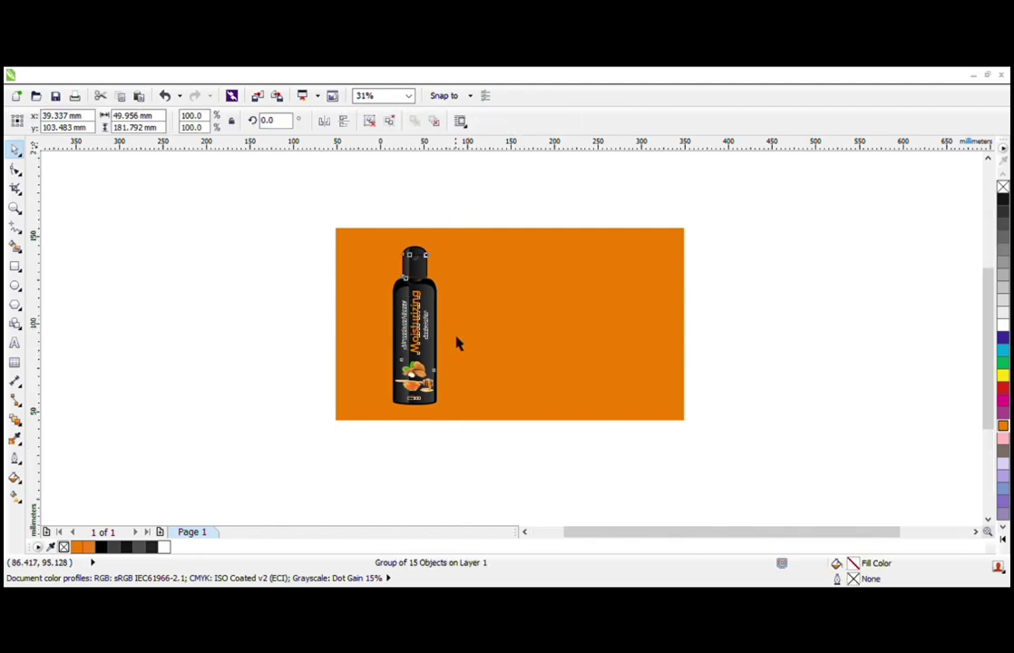
pyautogui.scroll(2, 457, 344)
pyautogui.scroll(-2, 400, 337)
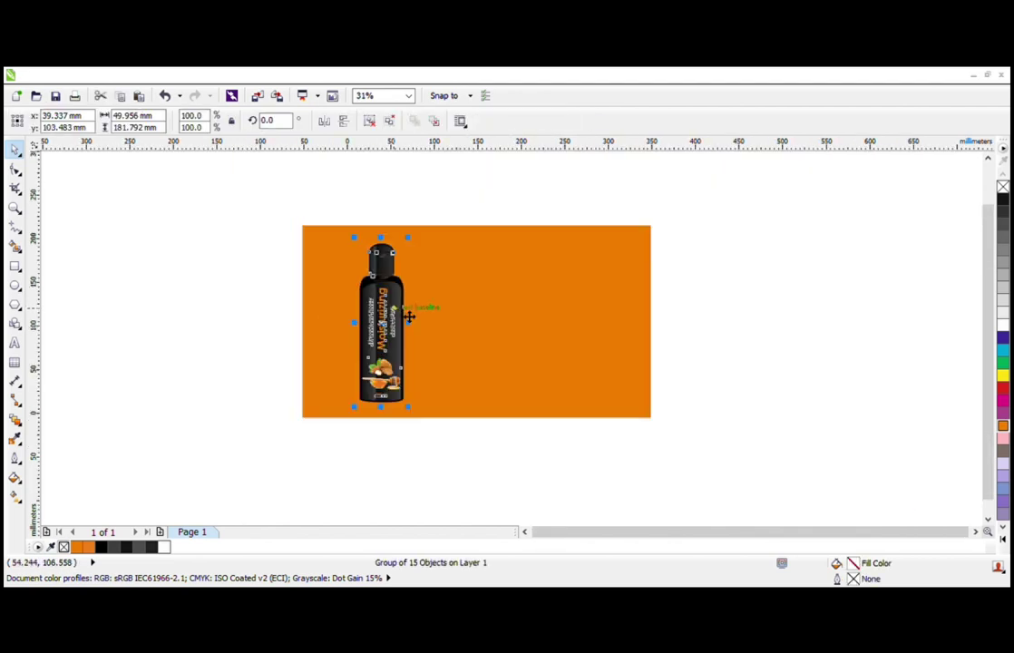
# Step: Duplicate the bottle group beside the original, rotate the copy 270° so it lies horizontally, and align its base level with the upright bottle's
pyautogui.scroll(2, 410, 252)
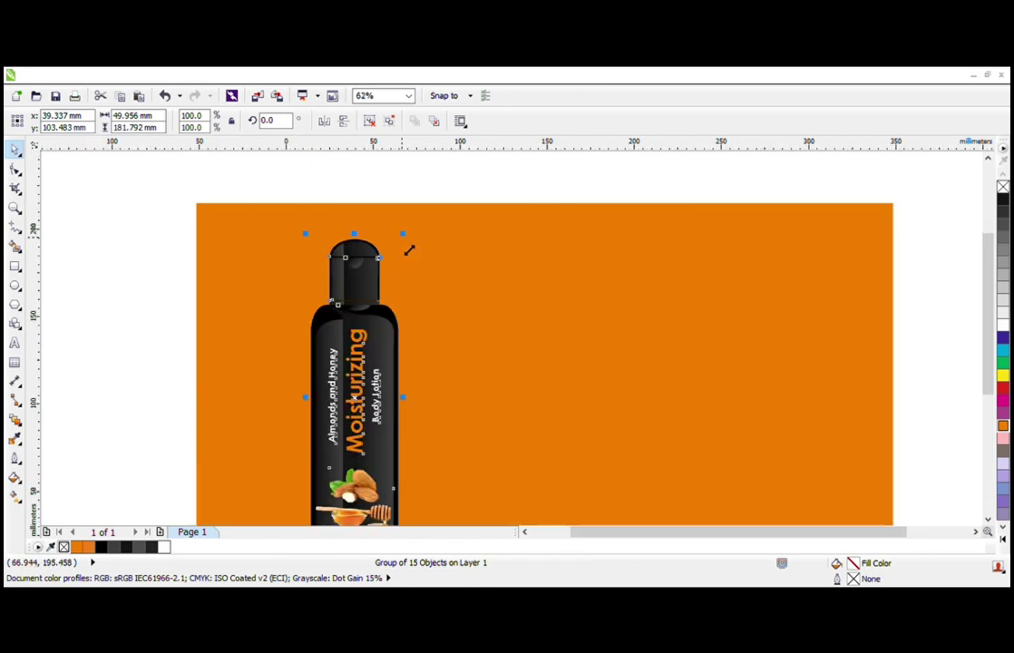
pyautogui.scroll(-2, 409, 251)
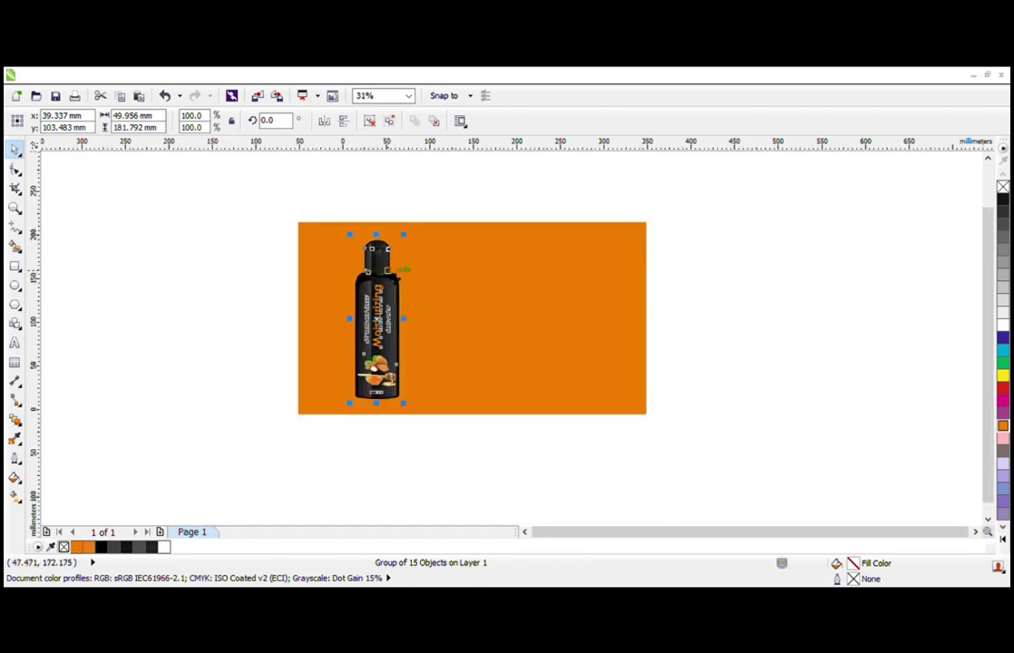
pyautogui.moveTo(392, 336); pyautogui.dragTo(447, 337)
pyautogui.rightClick(446, 338)
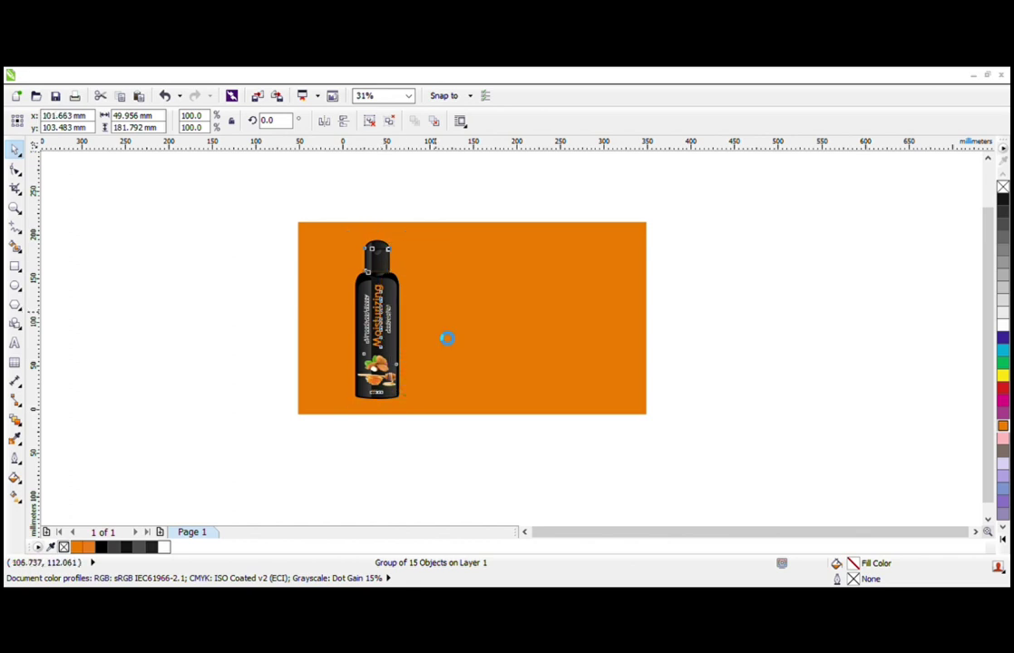
pyautogui.click(461, 304)
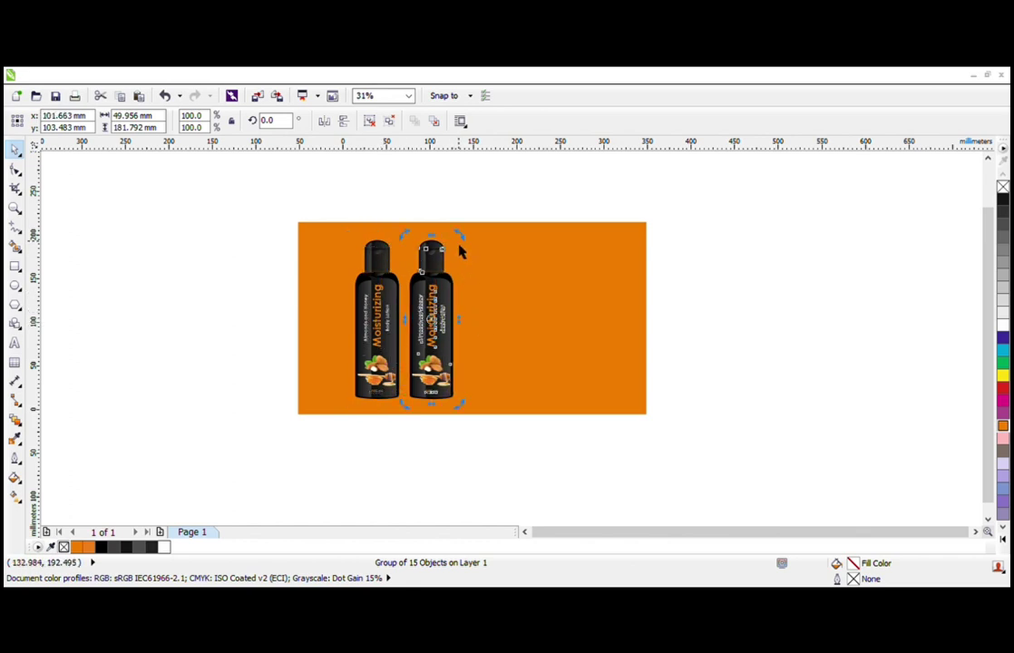
pyautogui.moveTo(459, 234); pyautogui.dragTo(511, 357)
pyautogui.moveTo(422, 330); pyautogui.dragTo(478, 388)
# Step: Select the upright and lying bottles together and mirror a copy of both vertically, directly below the originals
pyautogui.keyDown('shift'); pyautogui.click(371, 378); pyautogui.keyUp('shift')
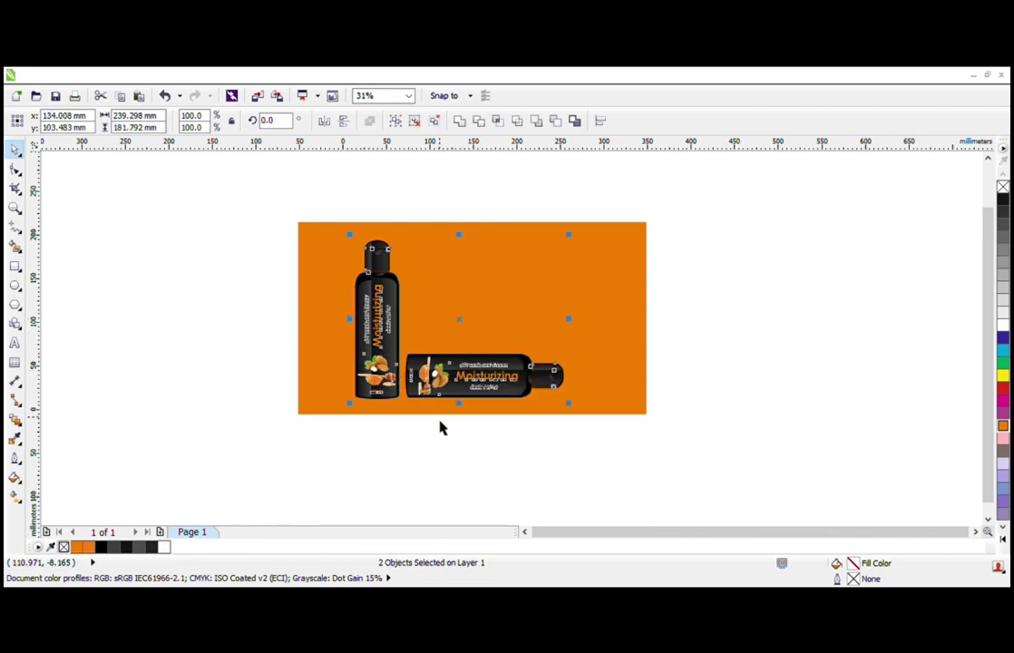
pyautogui.click(449, 453)
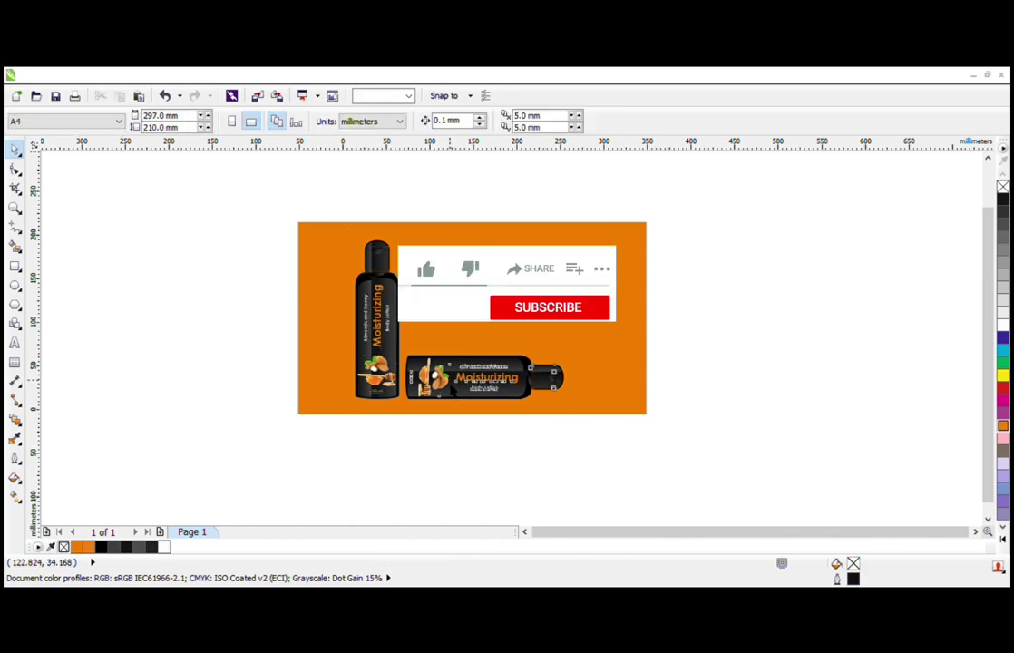
pyautogui.click(450, 383)
pyautogui.keyDown('shift'); pyautogui.click(381, 366); pyautogui.keyUp('shift')
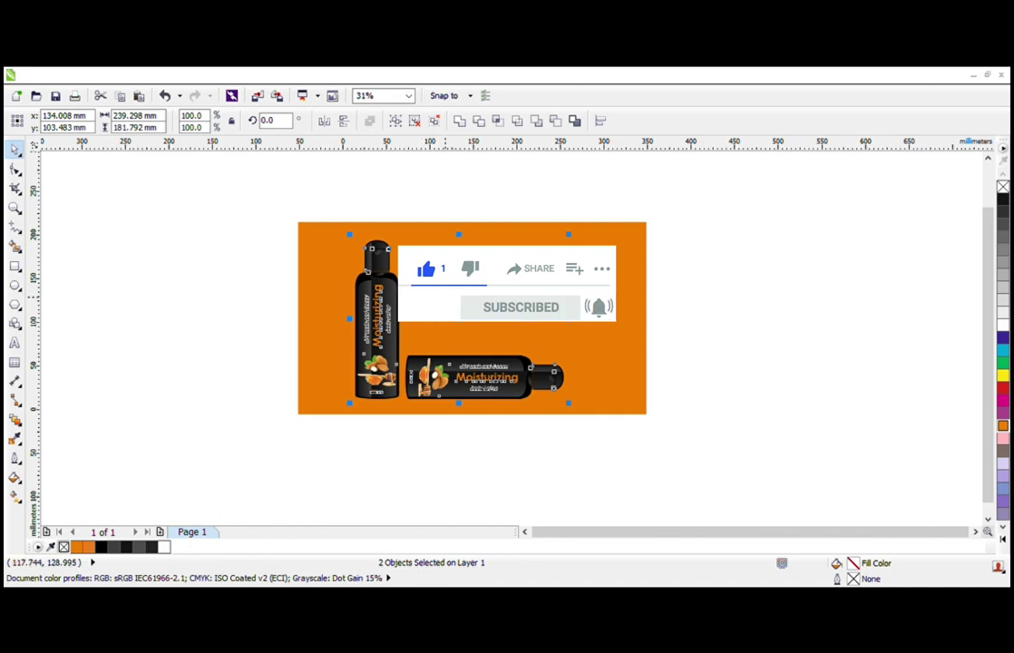
pyautogui.click(445, 298)
pyautogui.click(388, 350)
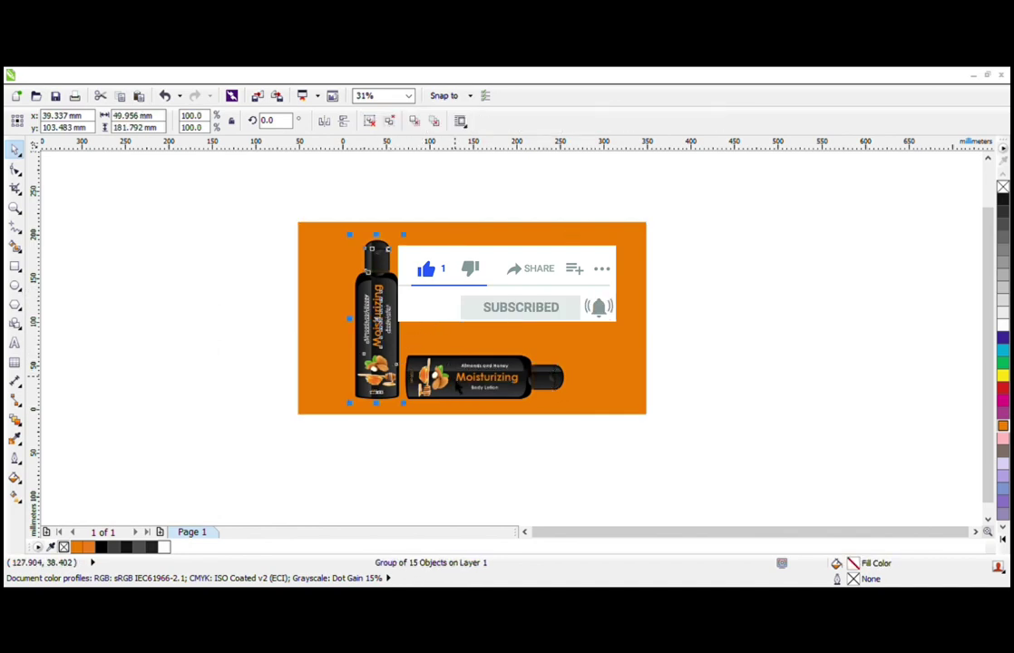
pyautogui.keyDown('shift'); pyautogui.click(453, 380); pyautogui.keyUp('shift')
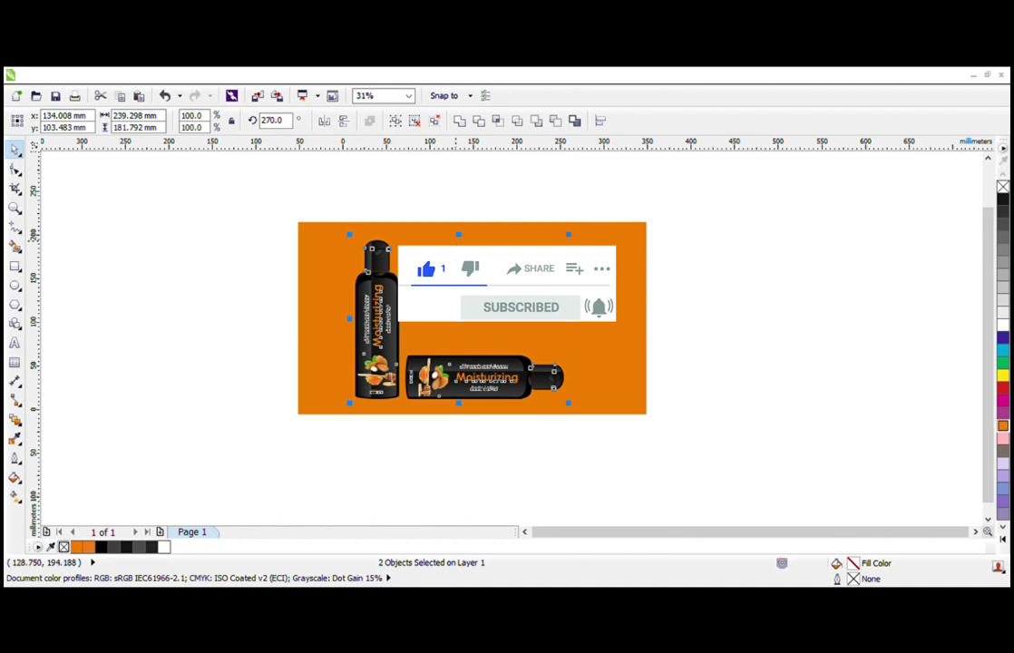
pyautogui.moveTo(473, 245); pyautogui.dragTo(453, 456)
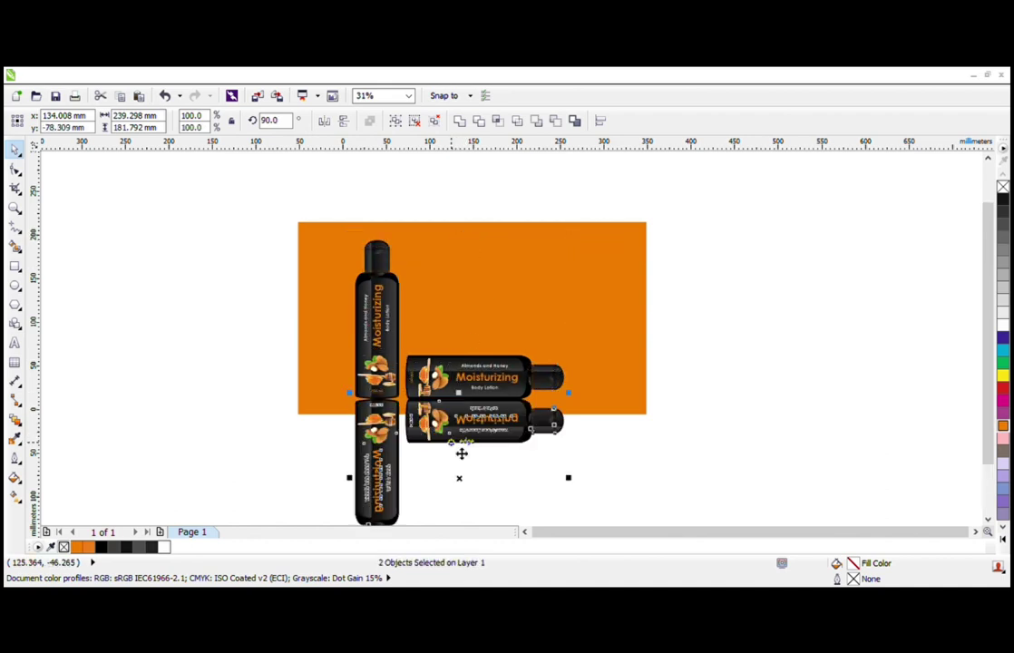
pyautogui.click(460, 481)
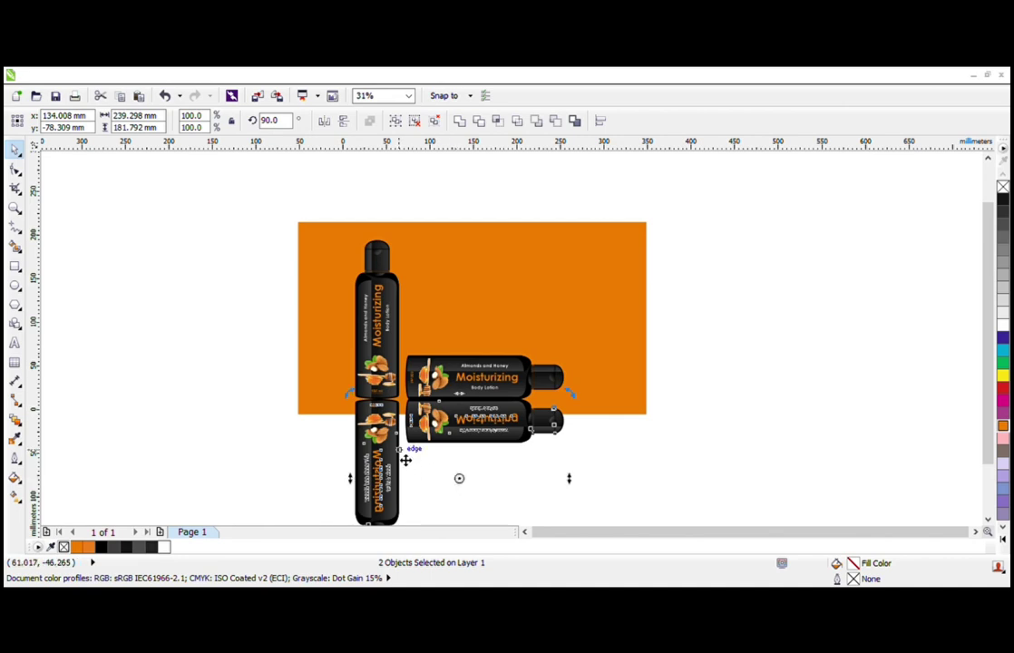
pyautogui.click(306, 438)
# Step: Convert the upright and lying mirrored bottle copies to separate bitmaps, using CMYK at 300 dpi for the lying one
pyautogui.click(363, 424)
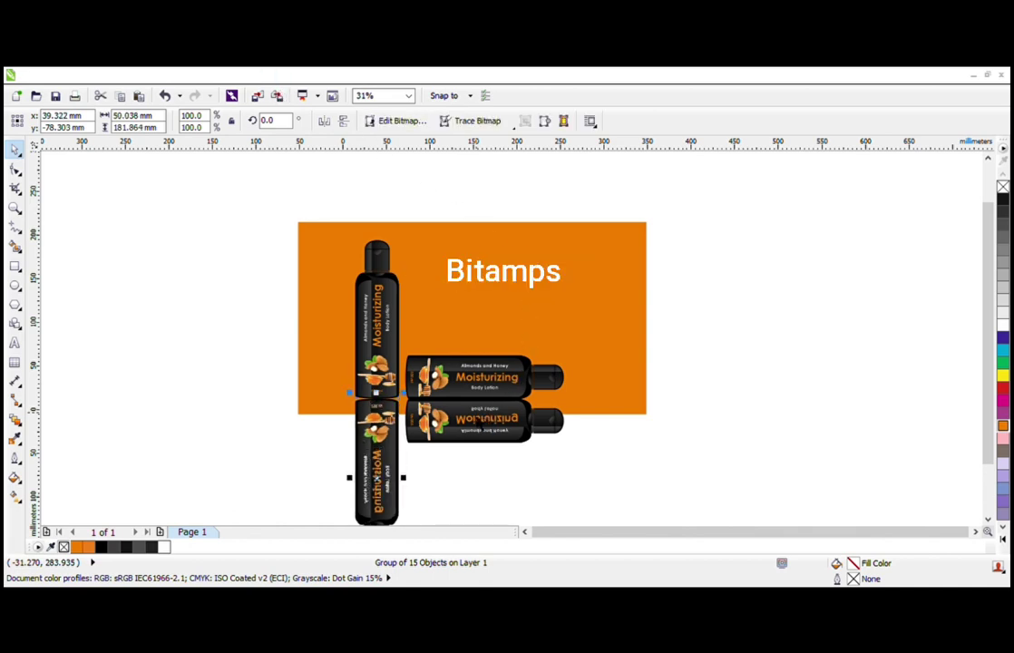
pyautogui.click(485, 420)
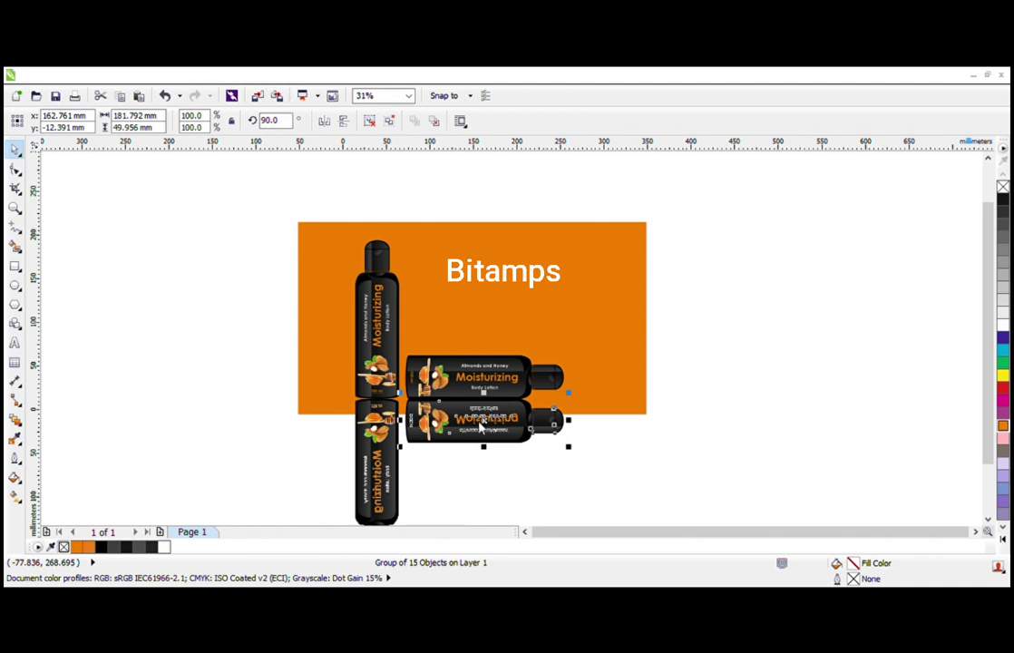
pyautogui.click(493, 442)
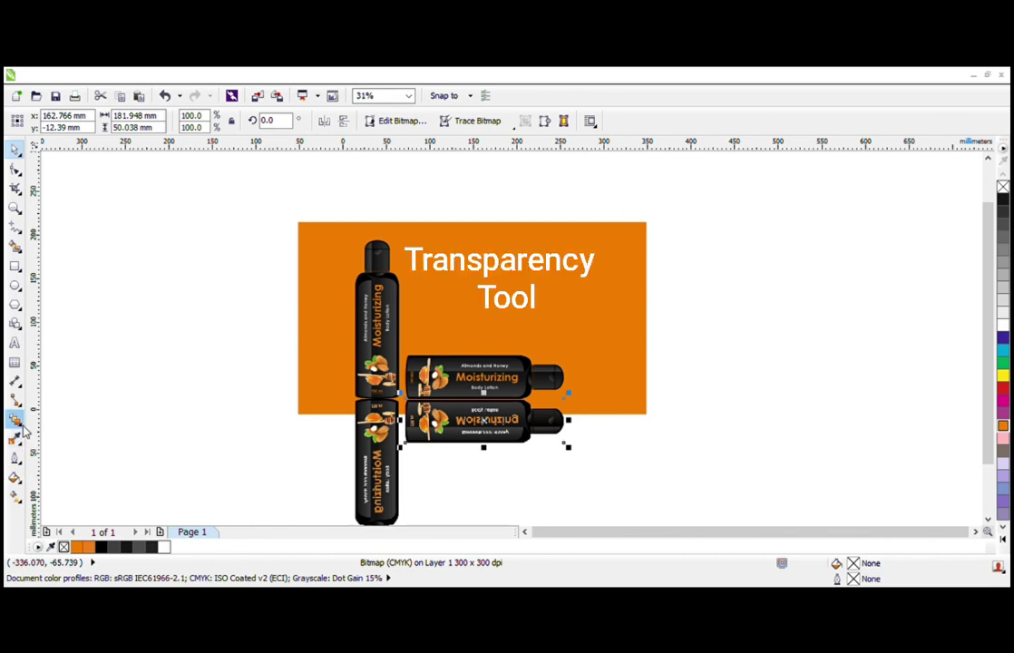
# Step: Apply a linear transparency at 270° to the lying bottle's mirrored copy, fading it out from its upper edge downward
pyautogui.click(82, 519)
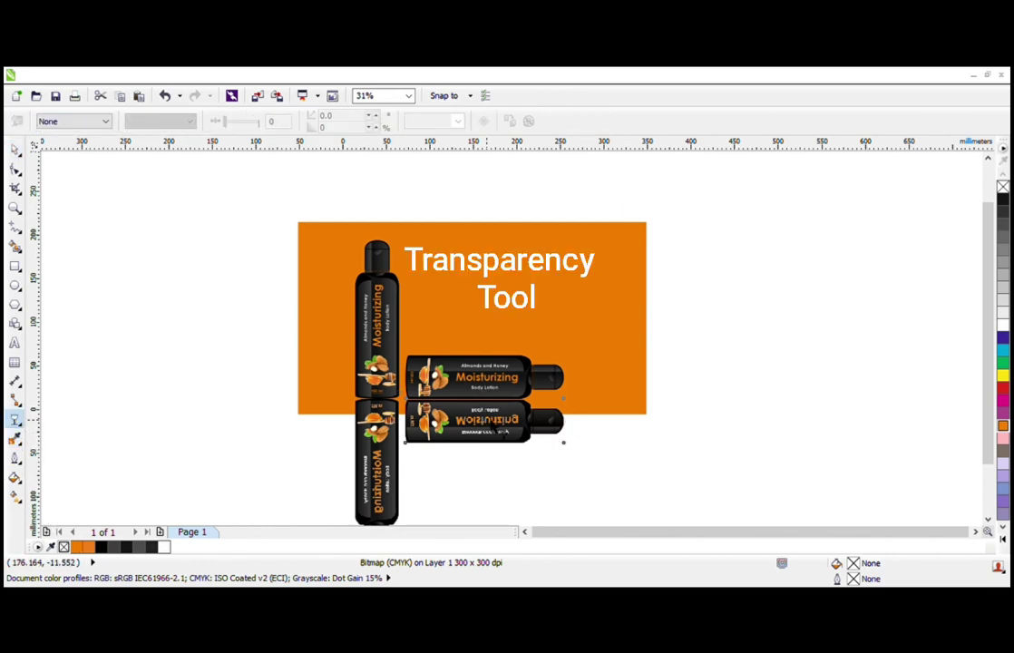
pyautogui.moveTo(477, 413); pyautogui.dragTo(471, 389)
pyautogui.click(483, 397)
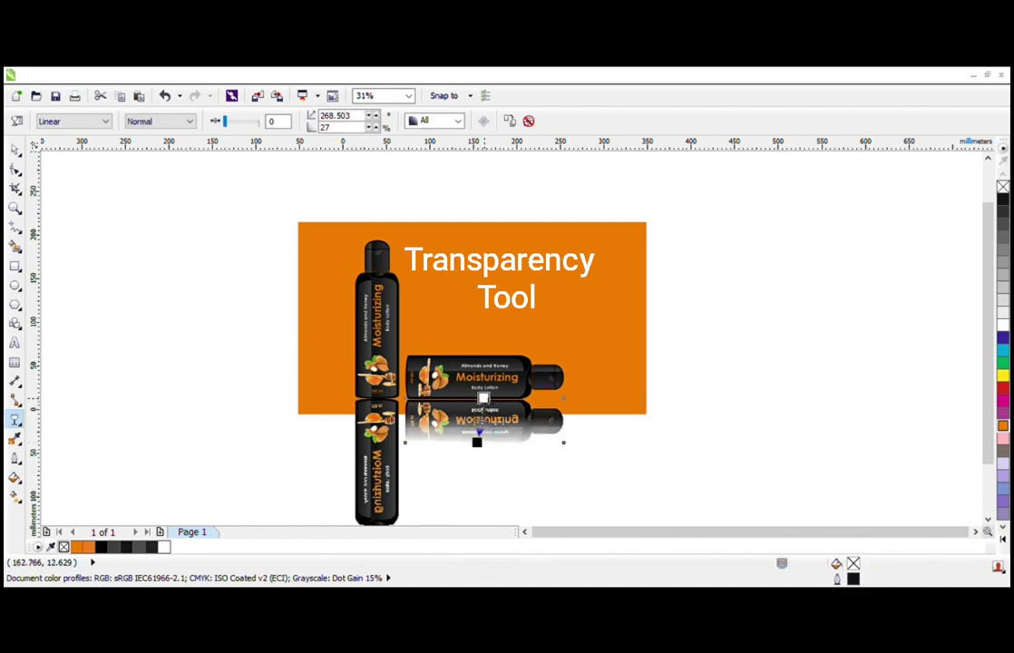
pyautogui.moveTo(478, 389); pyautogui.dragTo(478, 398)
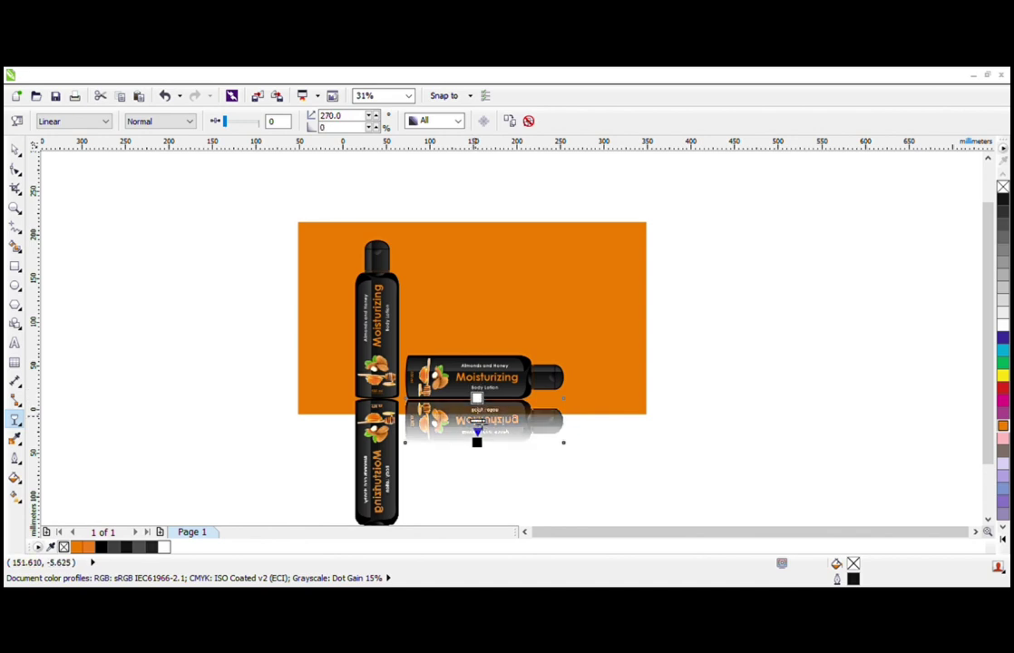
pyautogui.scroll(1, 474, 419)
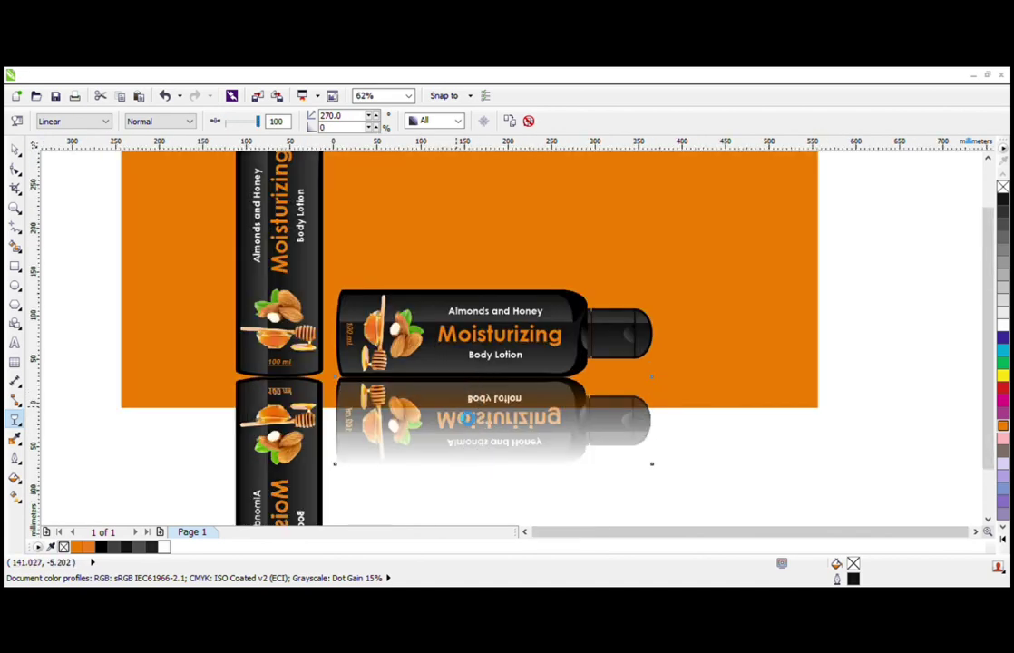
pyautogui.scroll(-2, 469, 421)
pyautogui.press('space')
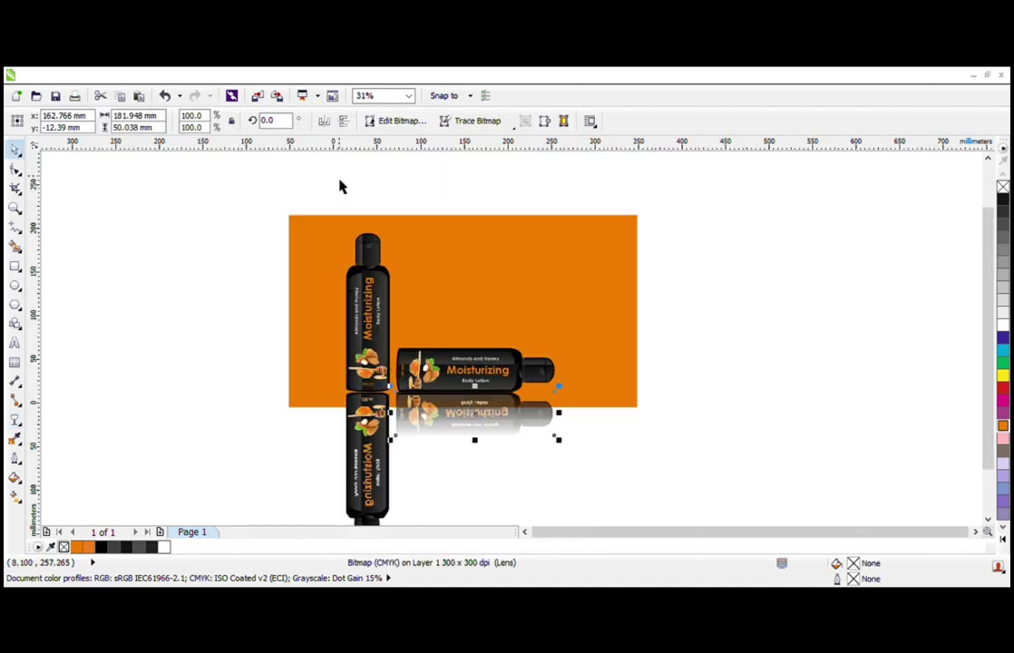
# Step: Move both bottles and their mirrored copies up together by about 20 mm on the orange background
pyautogui.moveTo(341, 184); pyautogui.dragTo(552, 485)
pyautogui.scroll(2, 361, 306)
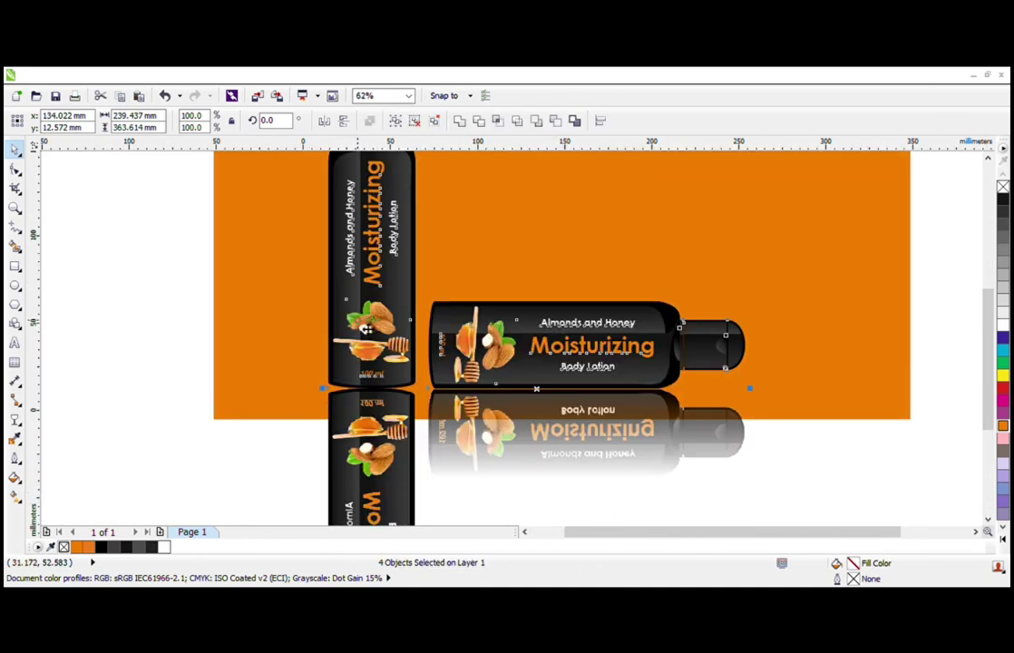
pyautogui.moveTo(366, 329); pyautogui.dragTo(368, 317)
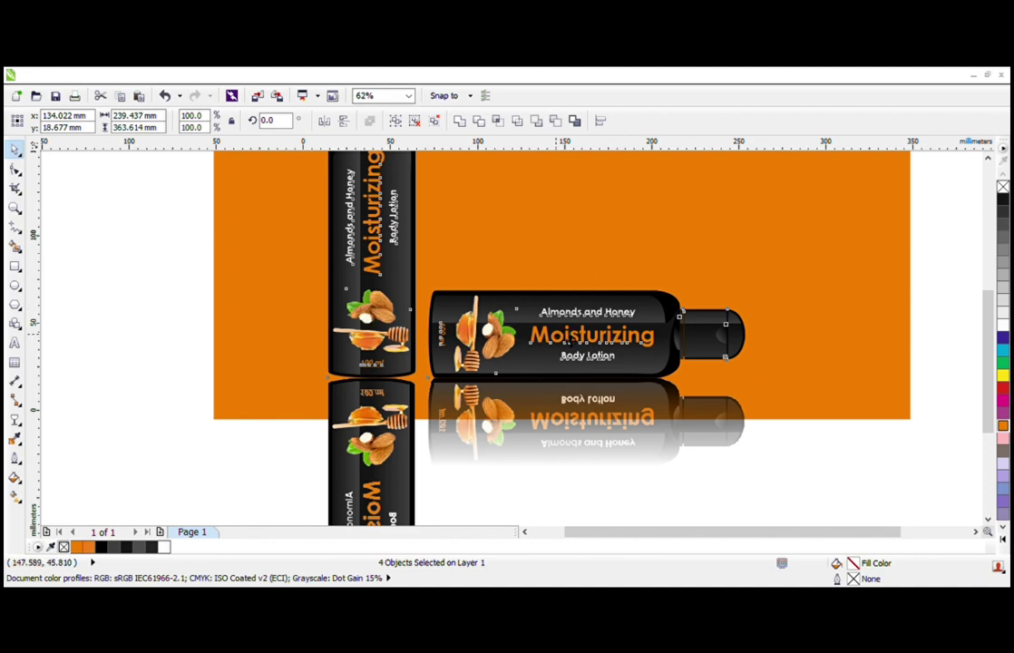
pyautogui.moveTo(470, 330); pyautogui.dragTo(471, 318)
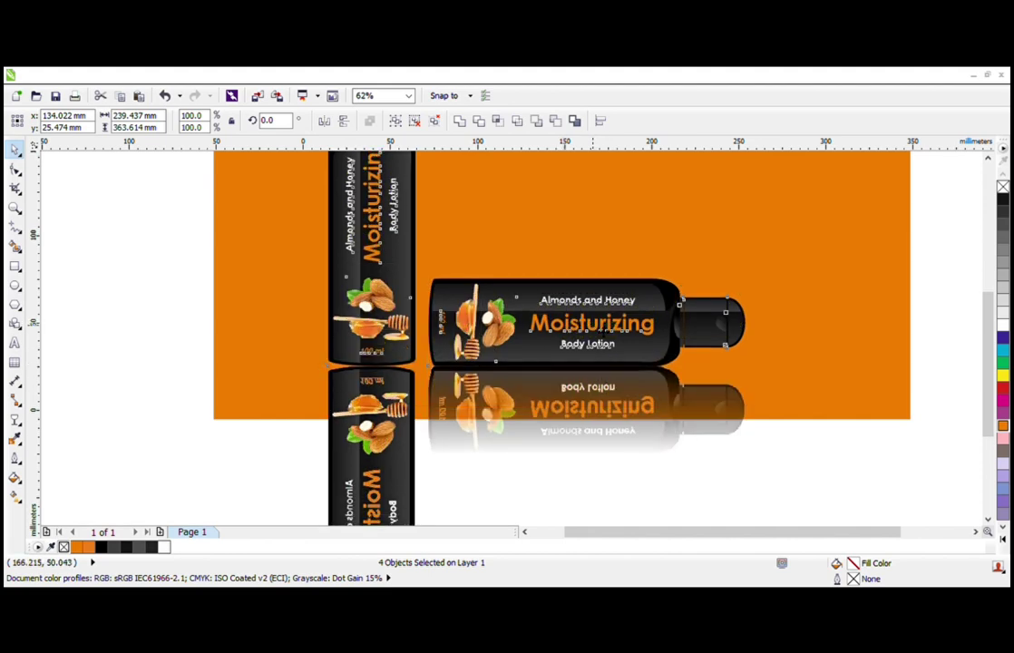
pyautogui.moveTo(592, 325); pyautogui.dragTo(593, 313)
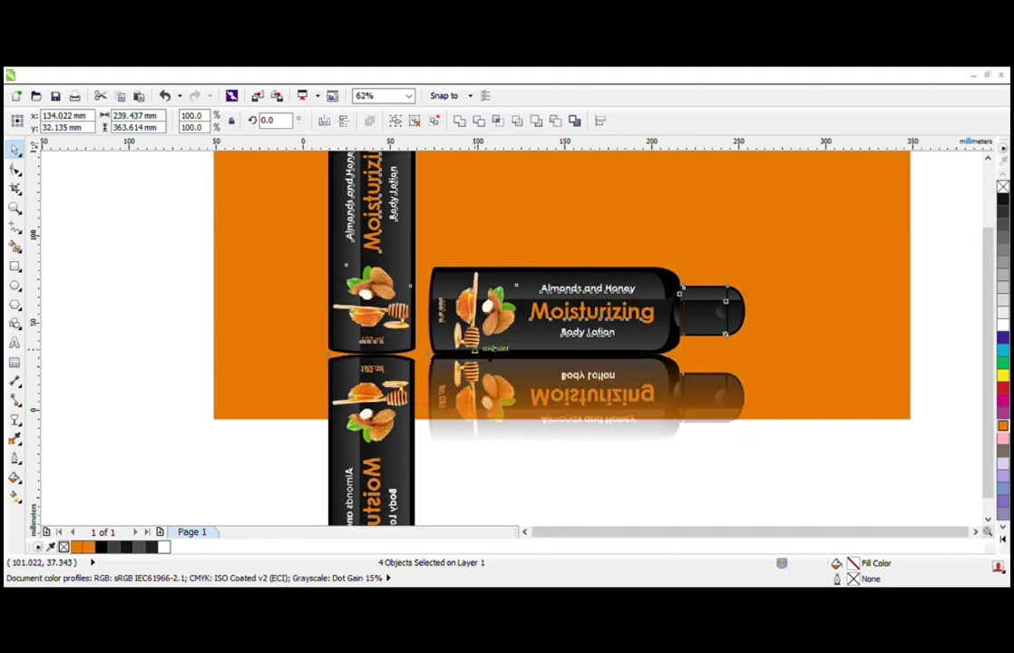
pyautogui.scroll(-1, 479, 345)
pyautogui.click(517, 443)
pyautogui.press('Escape')
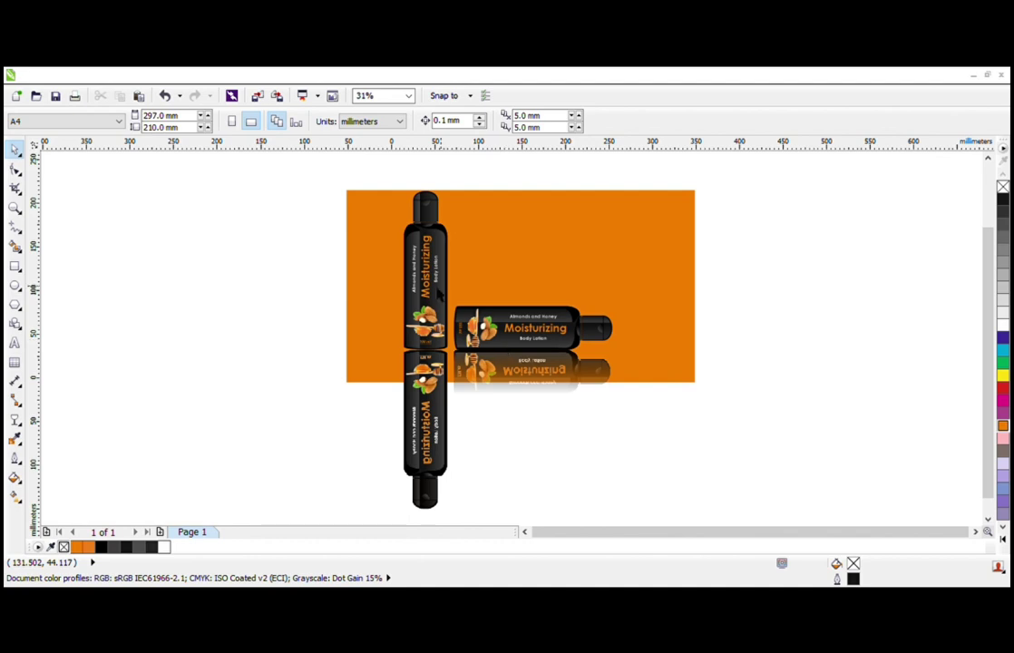
# Step: Scale both bottles and their mirrored copies down together to about 227 × 345 mm overall, fitting the upright bottle within the orange background
pyautogui.moveTo(384, 174); pyautogui.dragTo(647, 495)
pyautogui.scroll(-2, 600, 233)
pyautogui.scroll(2, 608, 210)
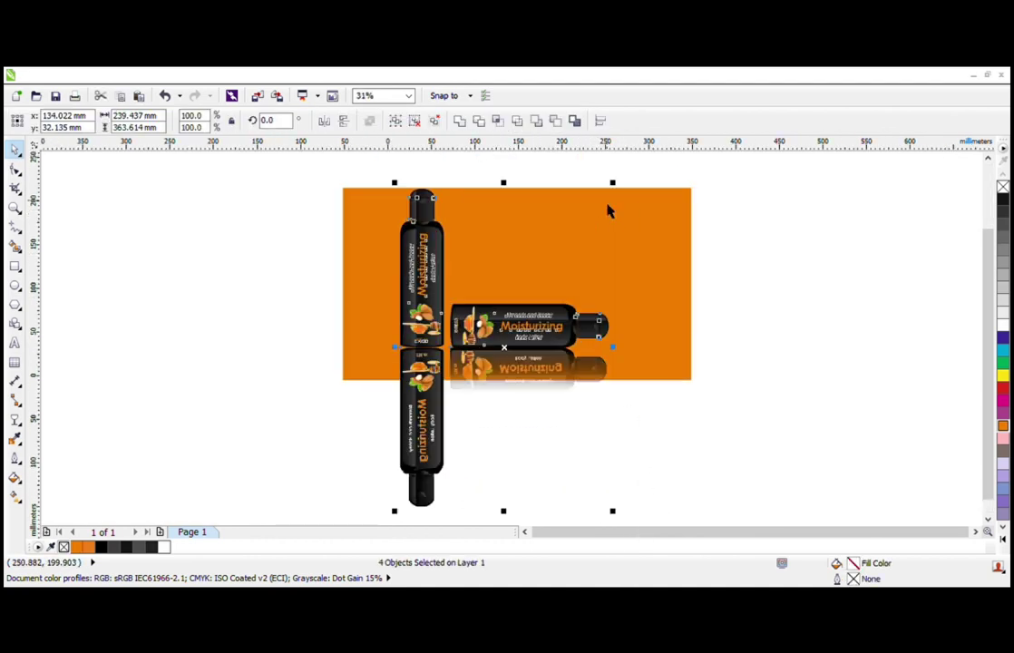
pyautogui.scroll(2, 611, 195)
pyautogui.moveTo(621, 195); pyautogui.dragTo(607, 215)
pyautogui.scroll(-2, 607, 222)
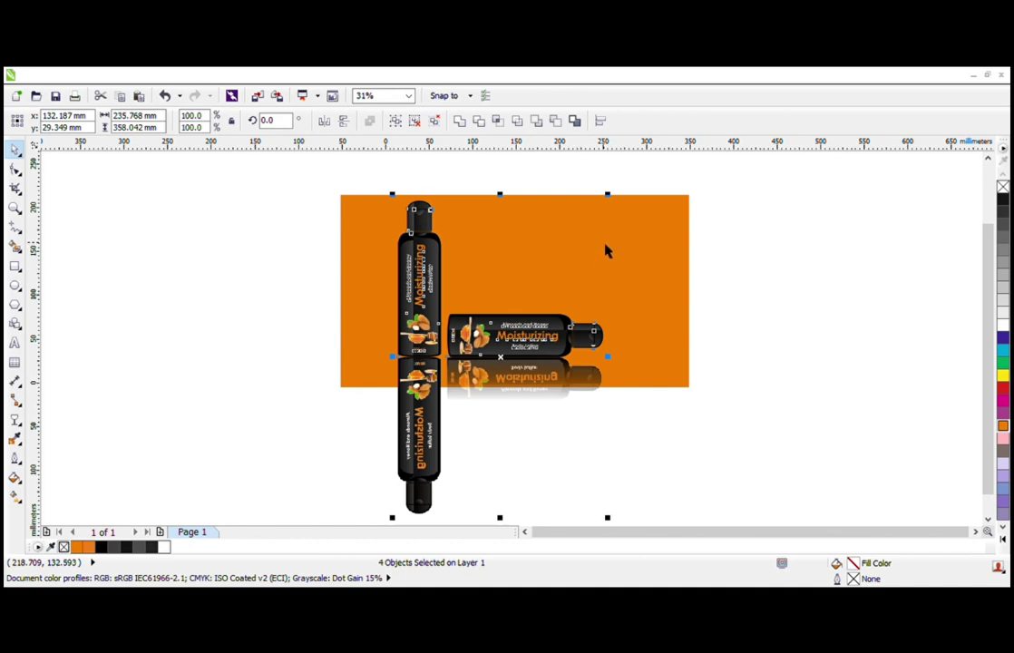
pyautogui.moveTo(616, 209); pyautogui.dragTo(611, 224)
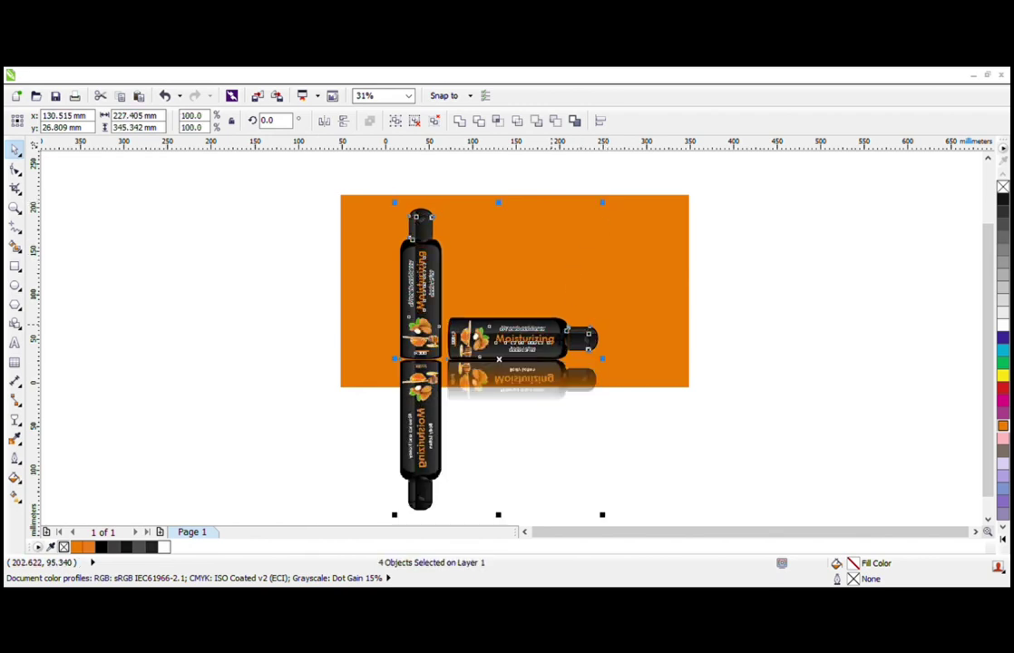
# Step: Convert the scaled mirrored copy of the upright bottle to a bitmap again in CMYK at 300 dpi
pyautogui.click(503, 443)
pyautogui.click(425, 420)
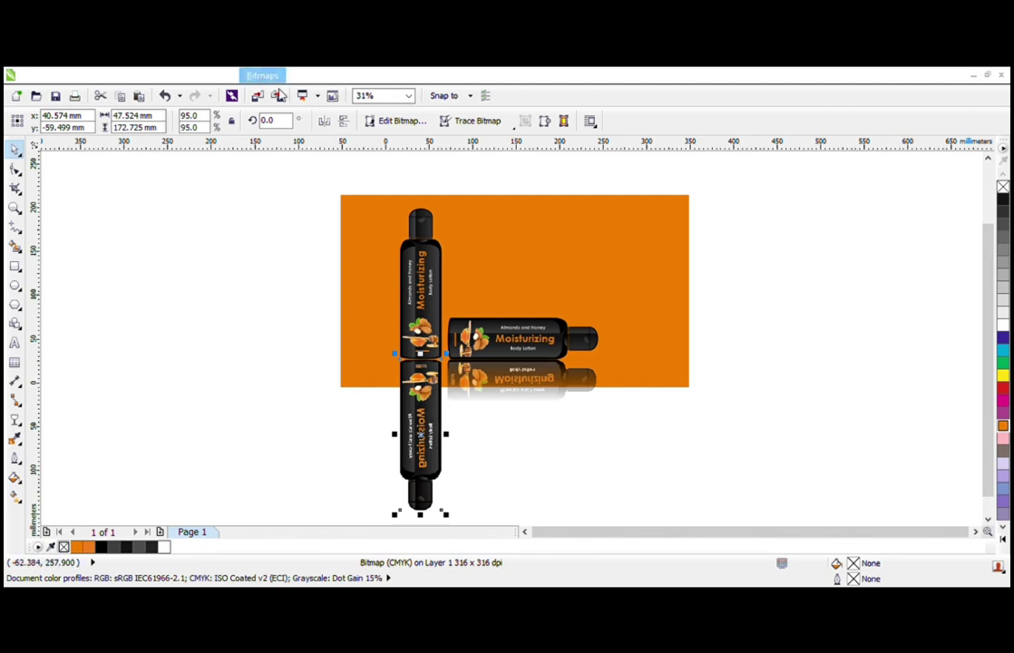
pyautogui.click(469, 410)
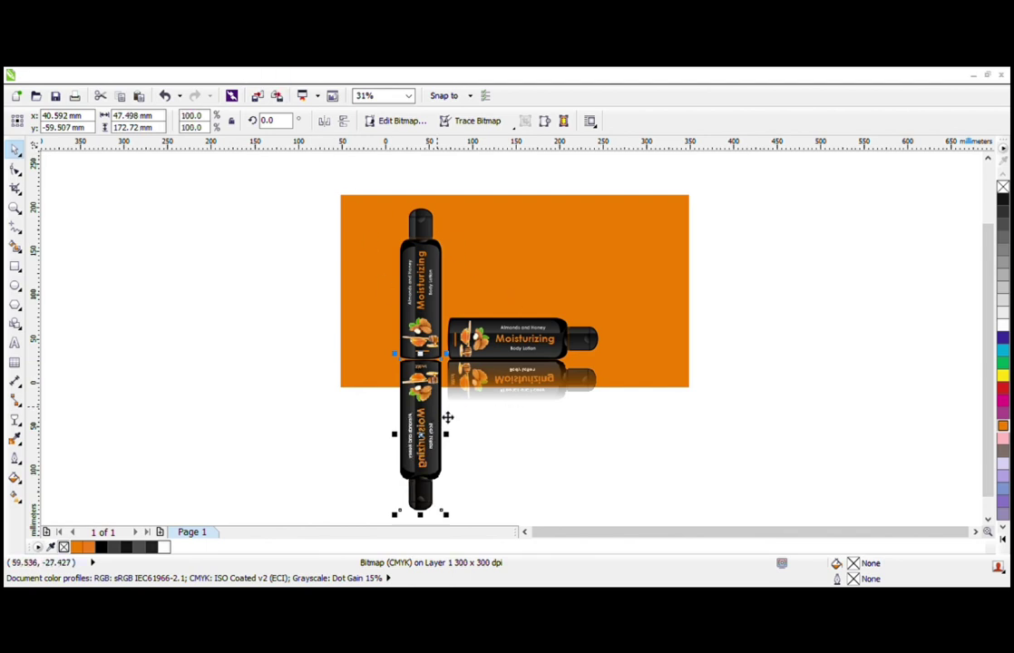
# Step: Soften the lying bottle's reflection by starting its transparency at the bottle's upper edge and ending it at the orange background's lower edge
pyautogui.scroll(2, 441, 400)
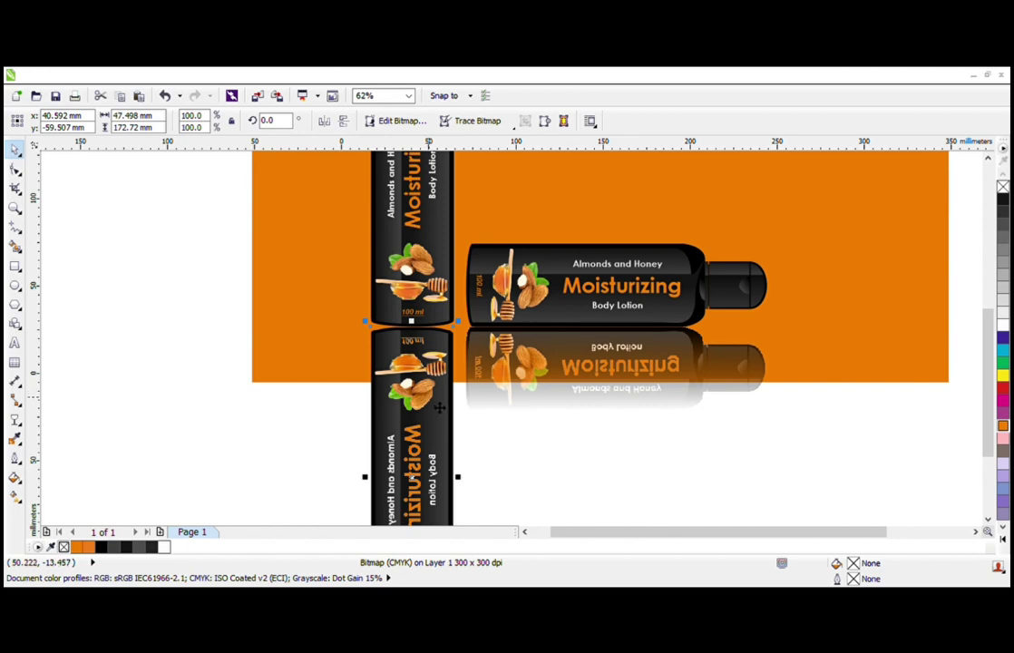
pyautogui.click(521, 398)
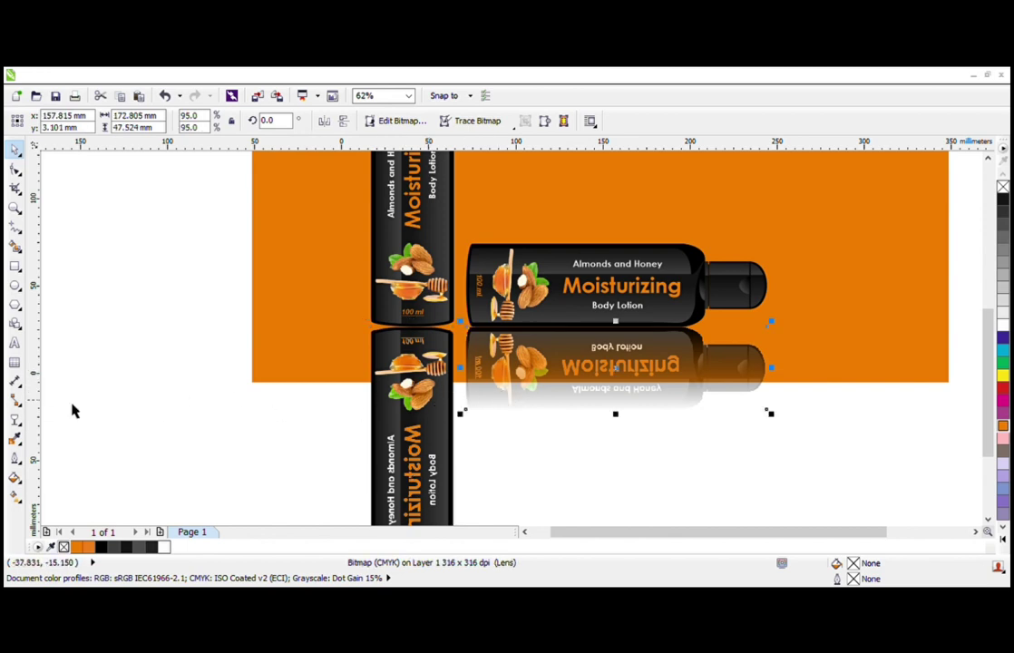
pyautogui.click(15, 419)
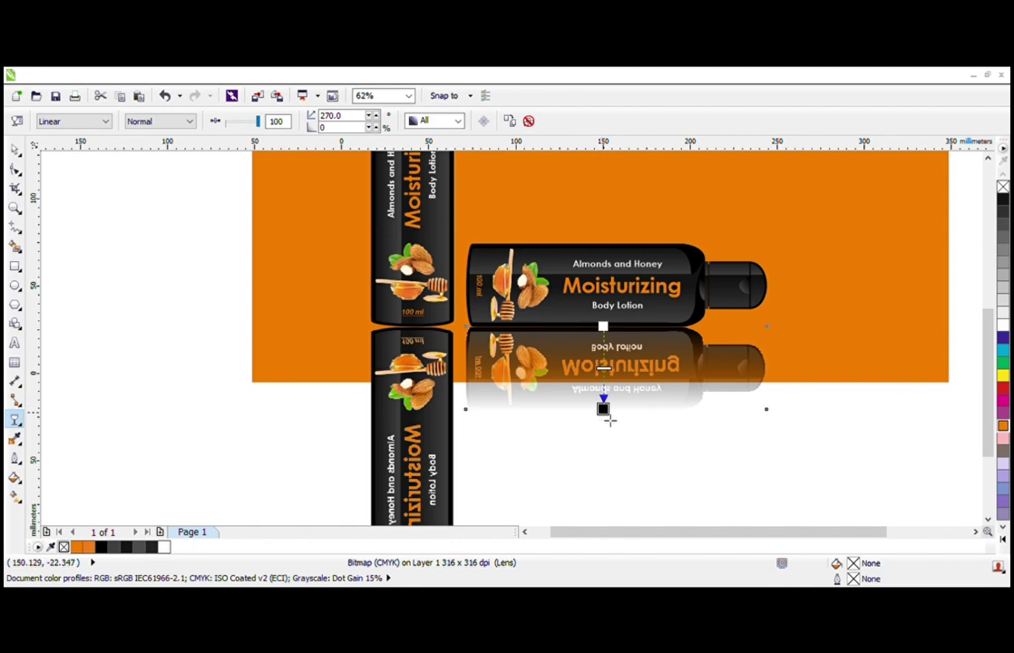
pyautogui.moveTo(604, 409); pyautogui.dragTo(607, 396)
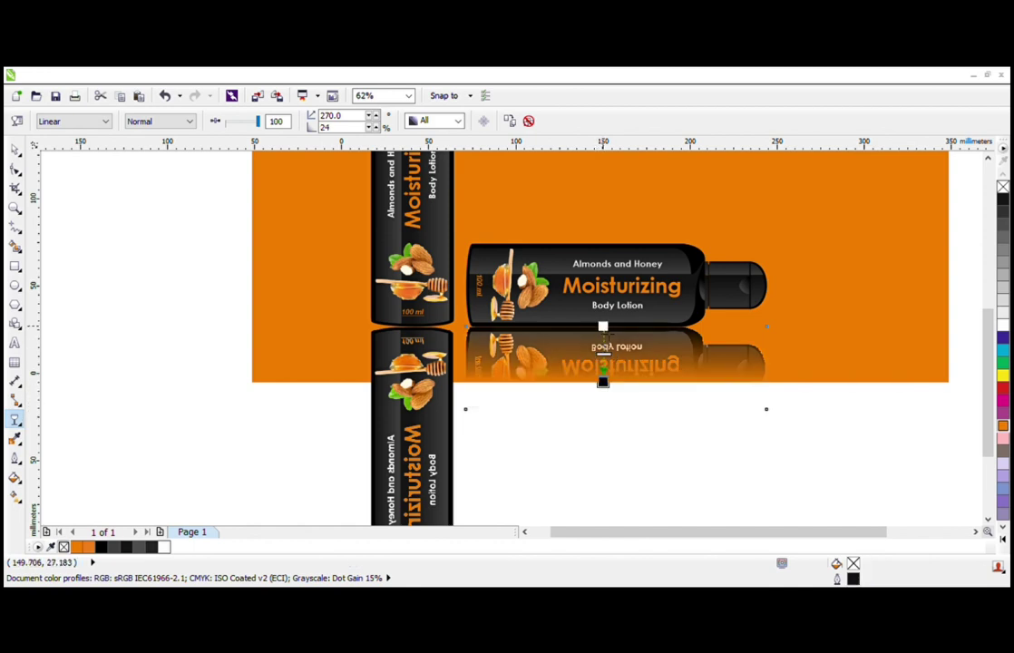
pyautogui.moveTo(603, 326); pyautogui.dragTo(603, 245)
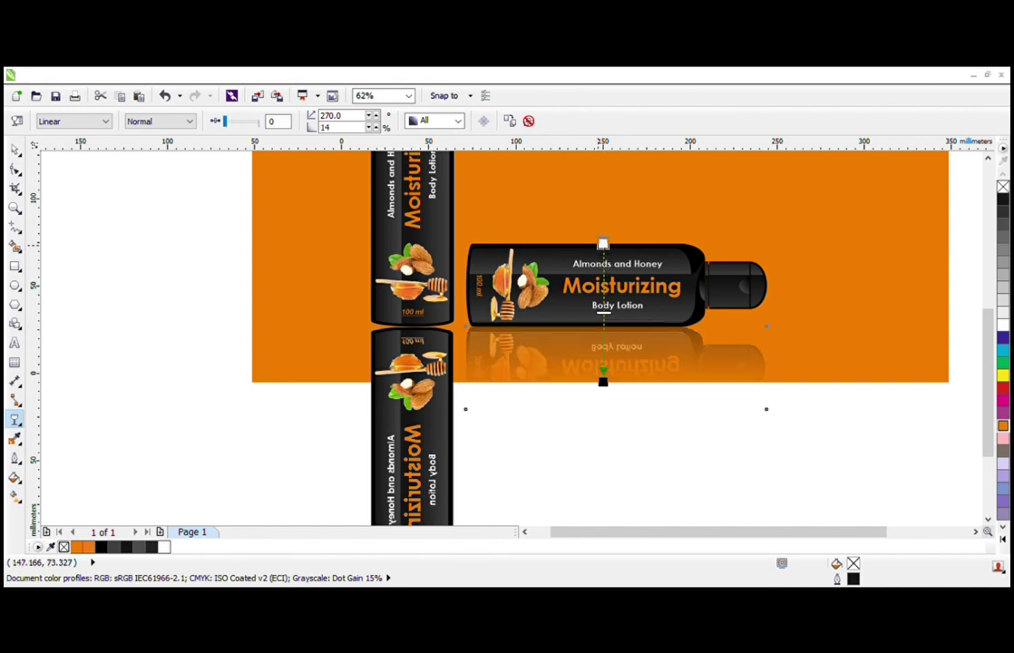
pyautogui.press('space')
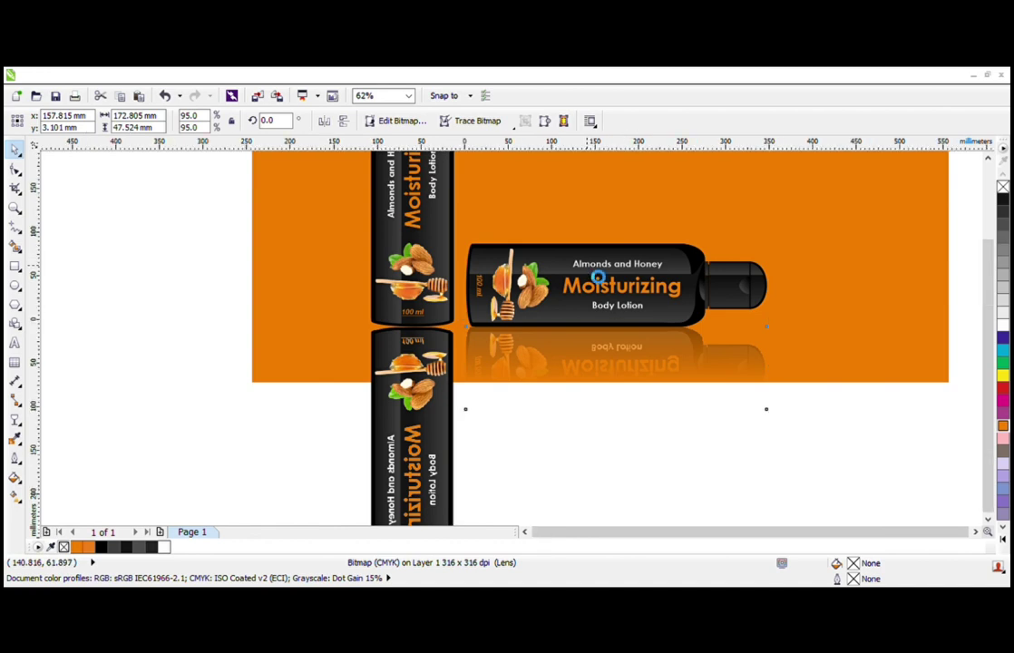
# Step: Fade the upright bottle's mirrored copy with a linear transparency starting on the bottle's lower part and ending at the orange background's lower edge
pyautogui.scroll(-2, 616, 389)
pyautogui.click(616, 390)
pyautogui.click(507, 362)
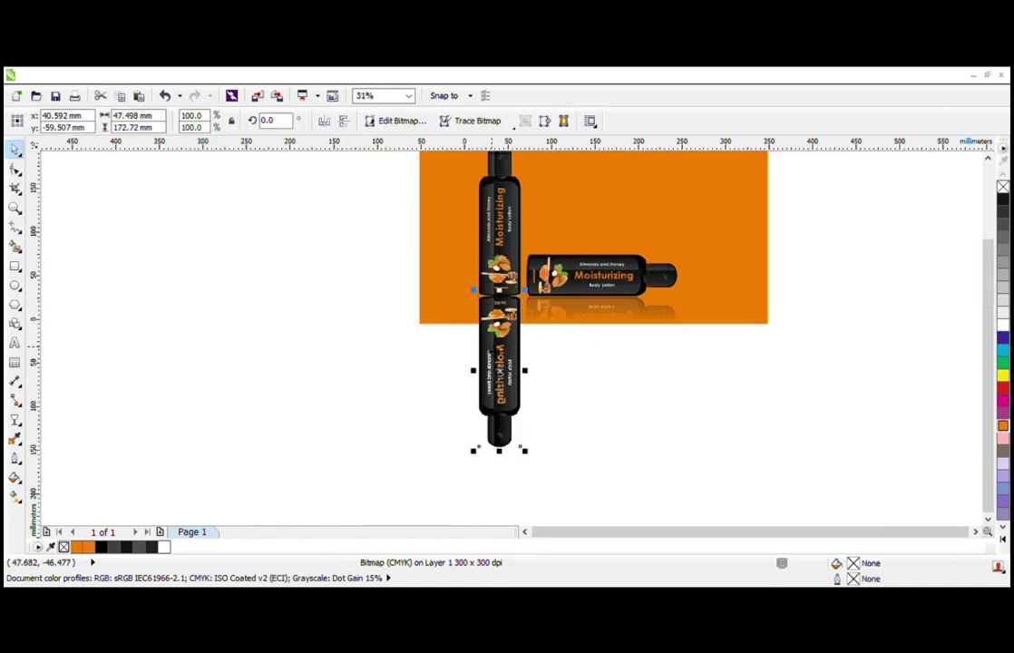
pyautogui.click(15, 420)
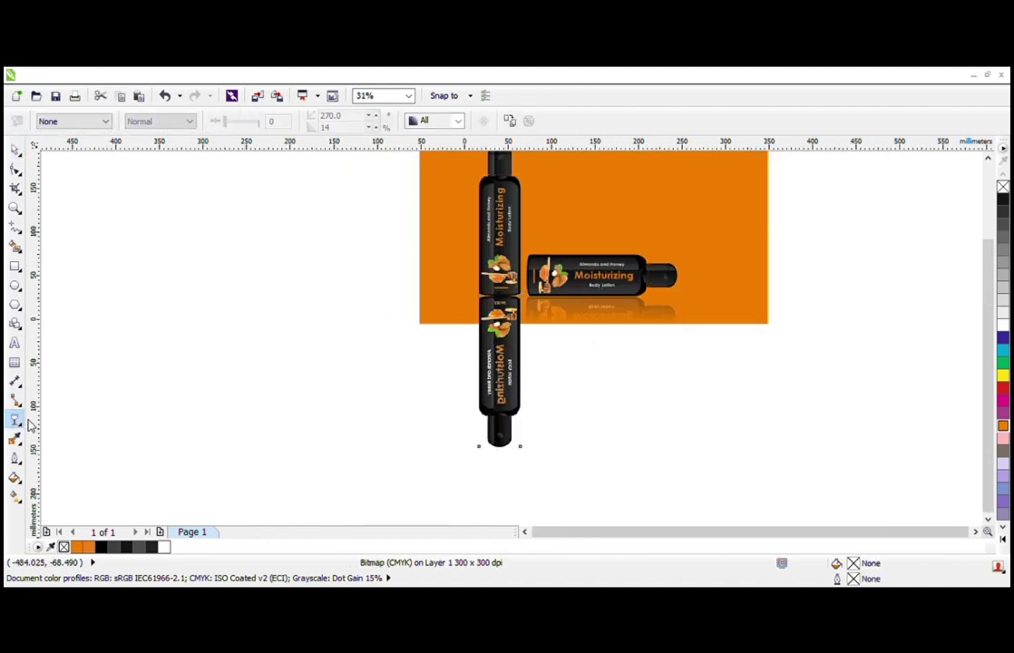
pyautogui.moveTo(494, 303); pyautogui.dragTo(493, 326)
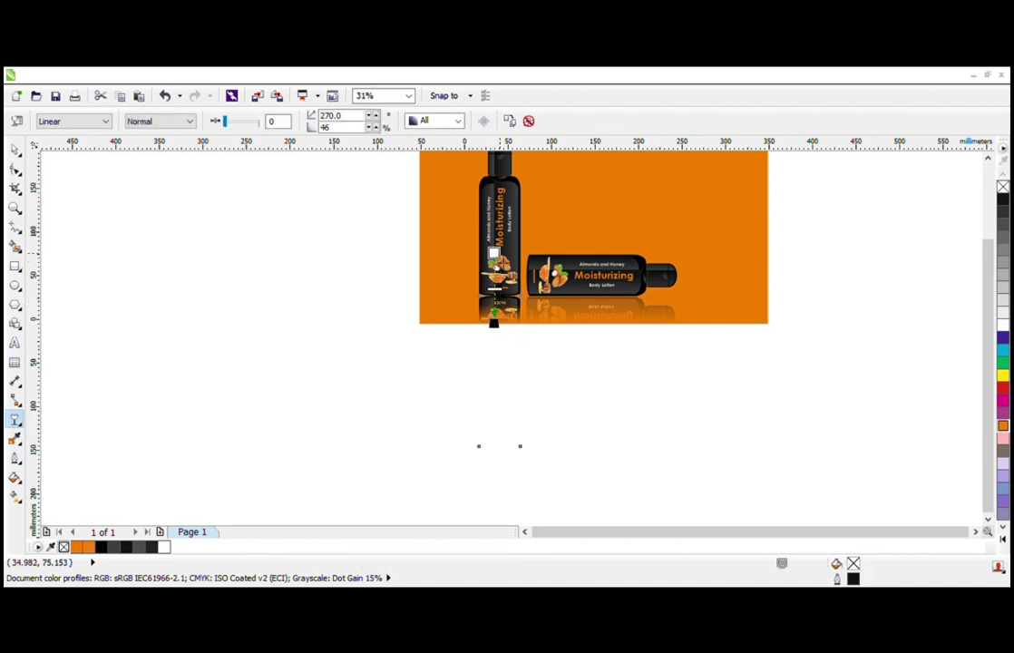
pyautogui.scroll(1, 523, 272)
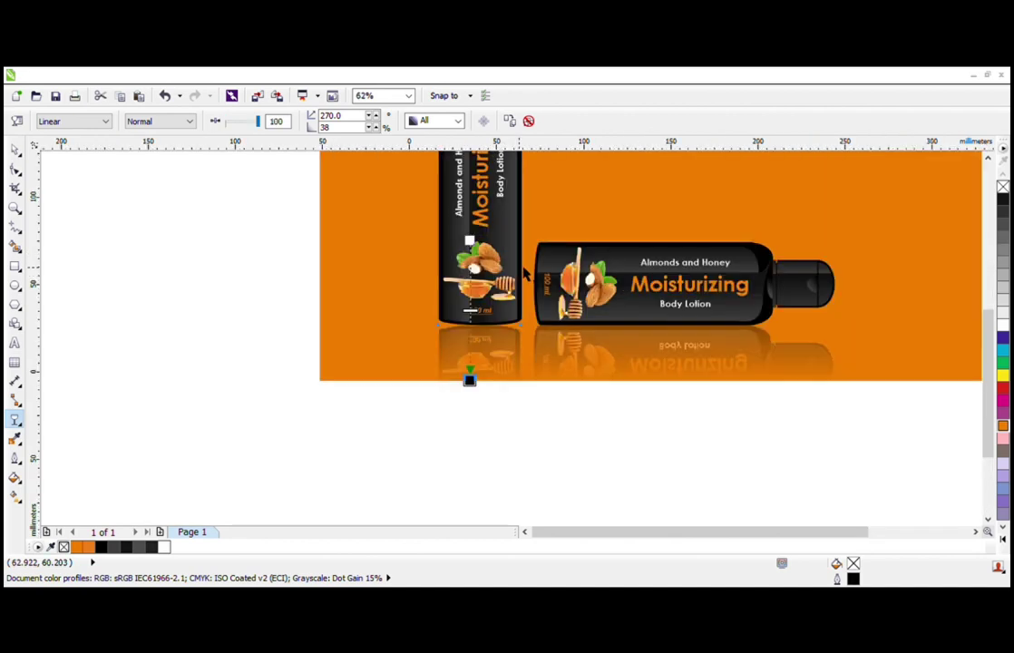
pyautogui.press('space')
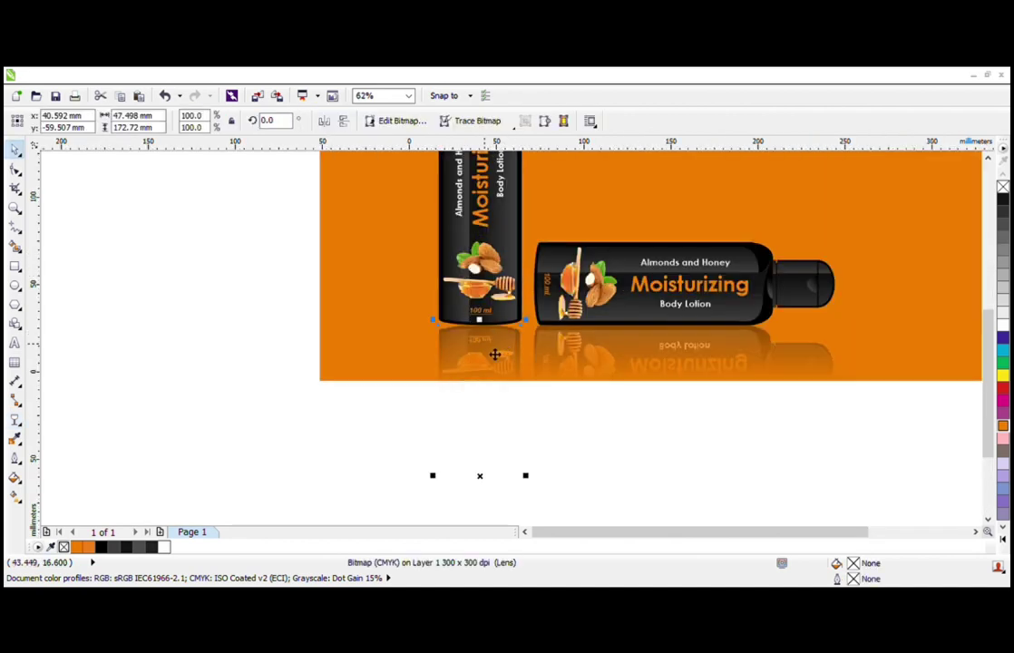
# Step: Put the upright bottle in front of its reflection and move the reflection up about 5 mm to meet the bottle's curved base
pyautogui.scroll(1, 491, 349)
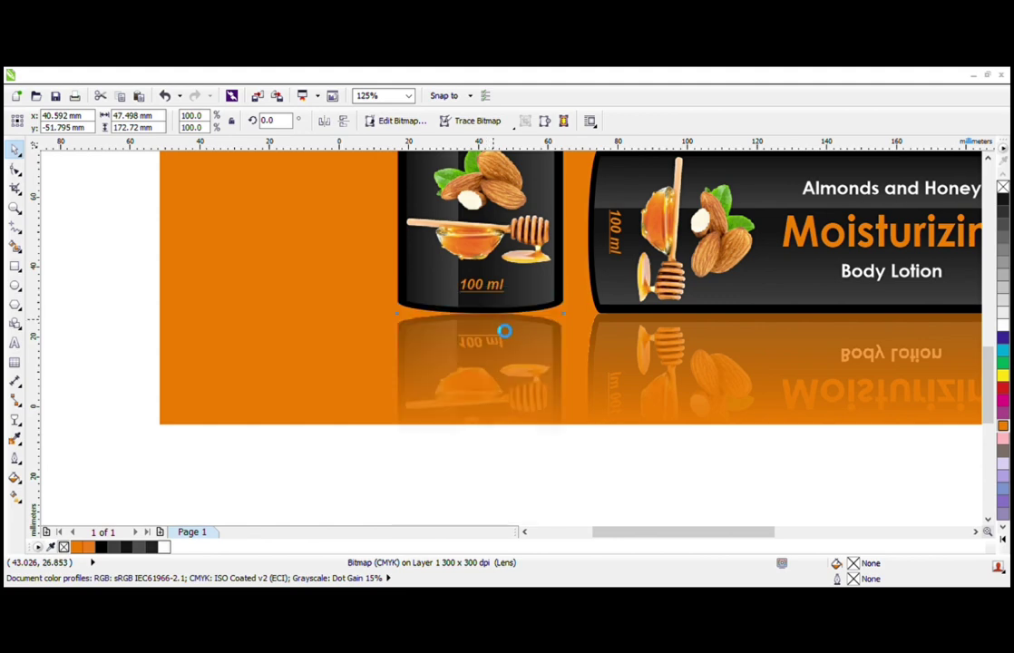
pyautogui.scroll(-1, 486, 344)
pyautogui.click(481, 263)
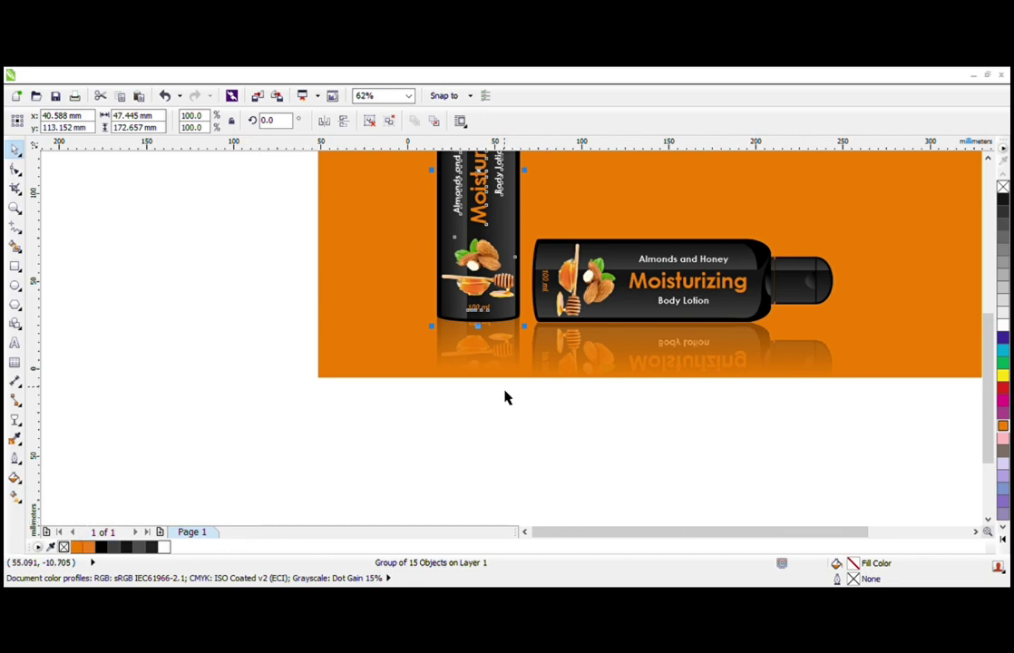
pyautogui.scroll(1, 489, 357)
pyautogui.click(490, 358)
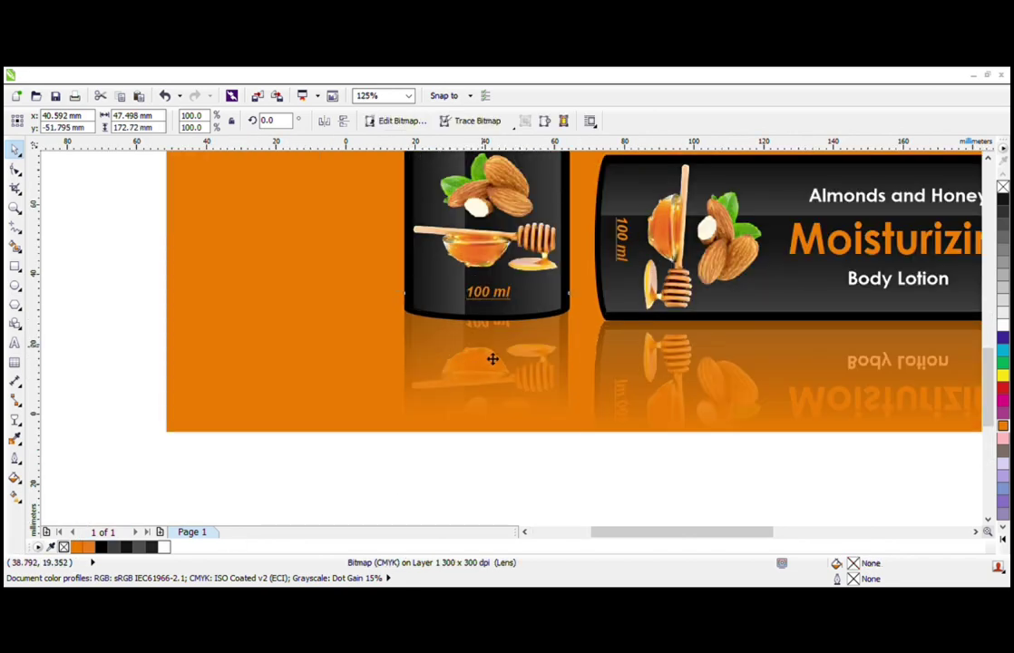
pyautogui.scroll(1, 459, 356)
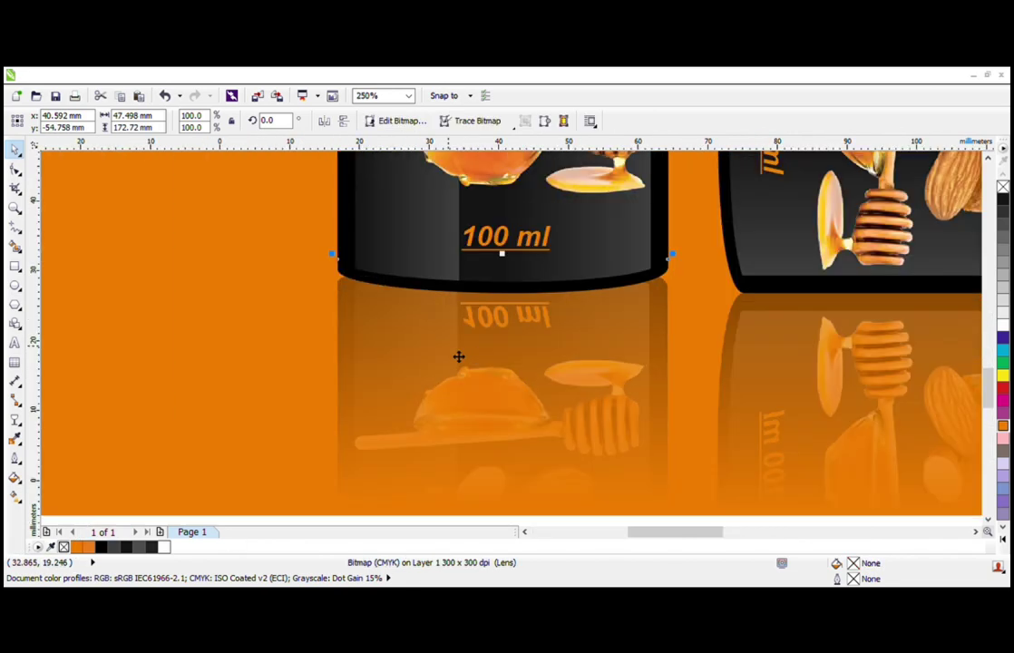
pyautogui.scroll(-2, 454, 356)
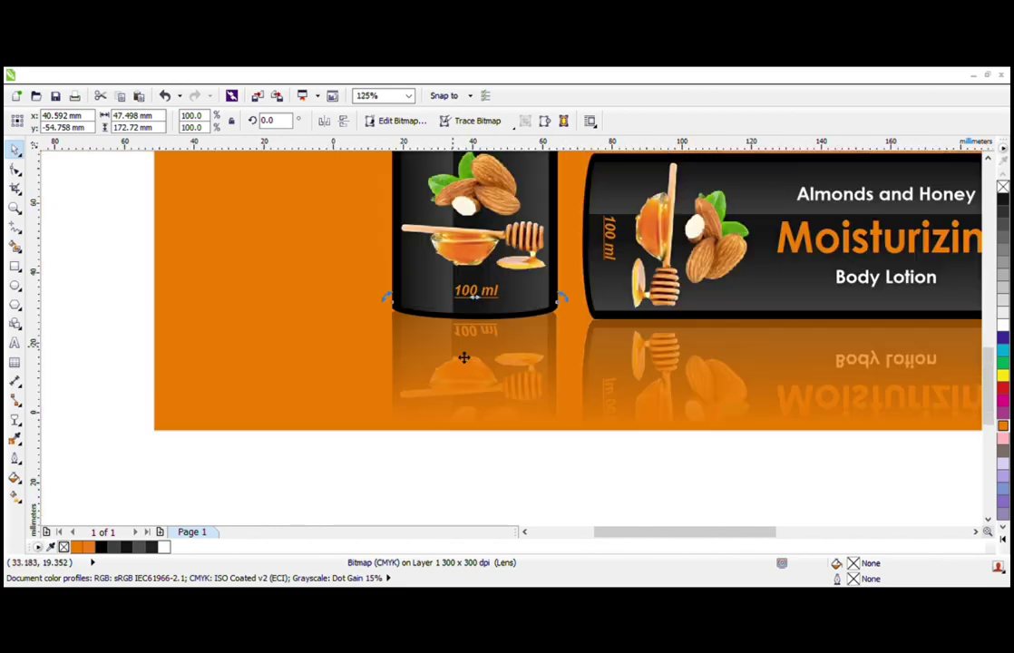
pyautogui.click(534, 431)
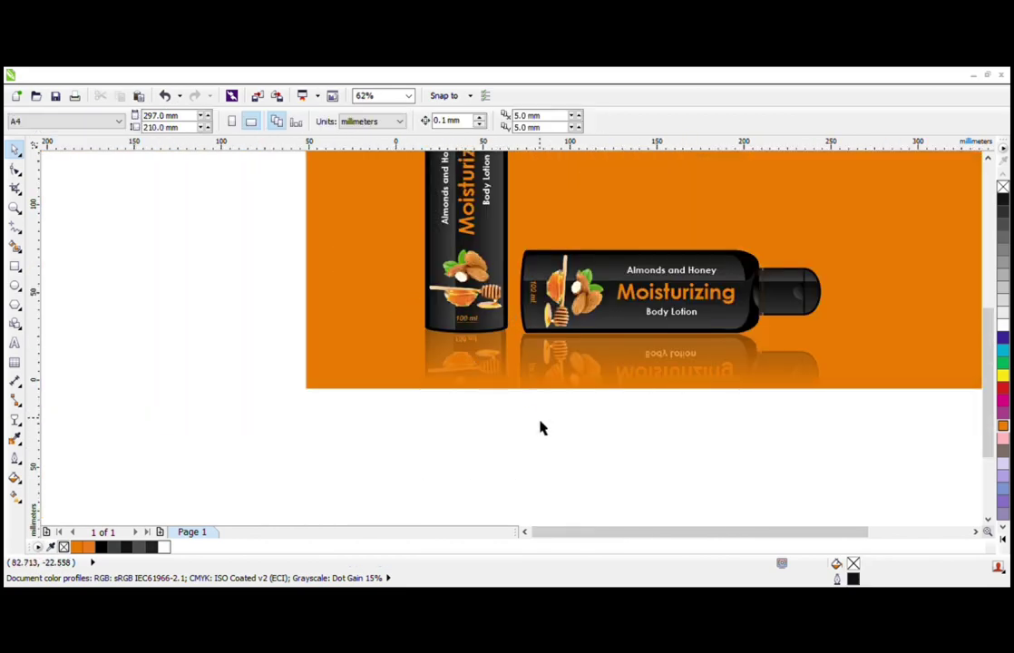
pyautogui.scroll(-1, 599, 391)
pyautogui.click(596, 387)
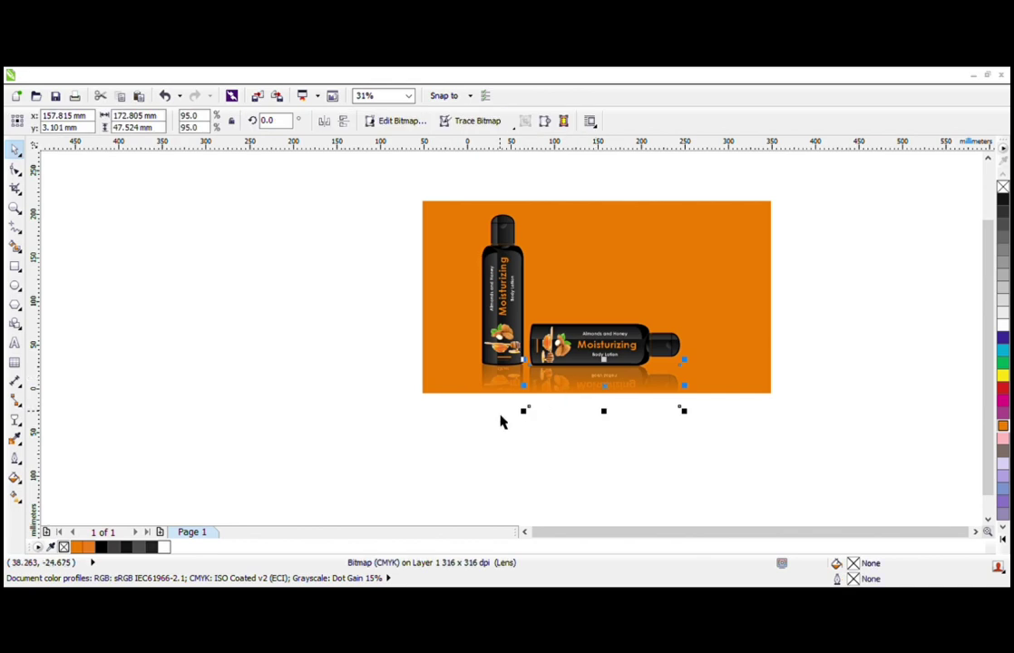
pyautogui.click(519, 422)
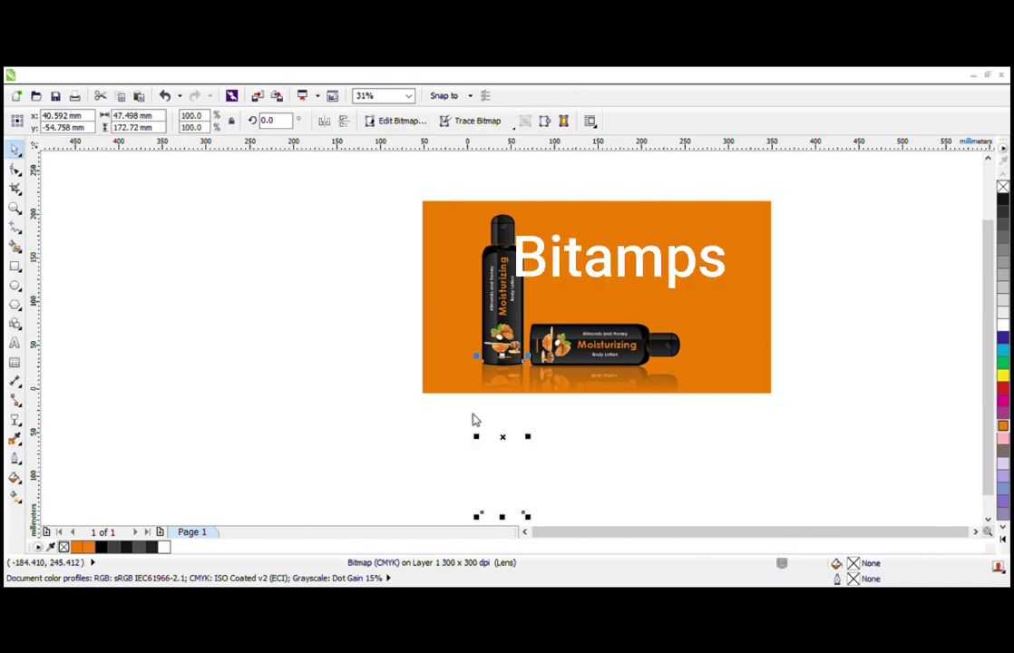
pyautogui.click(576, 390)
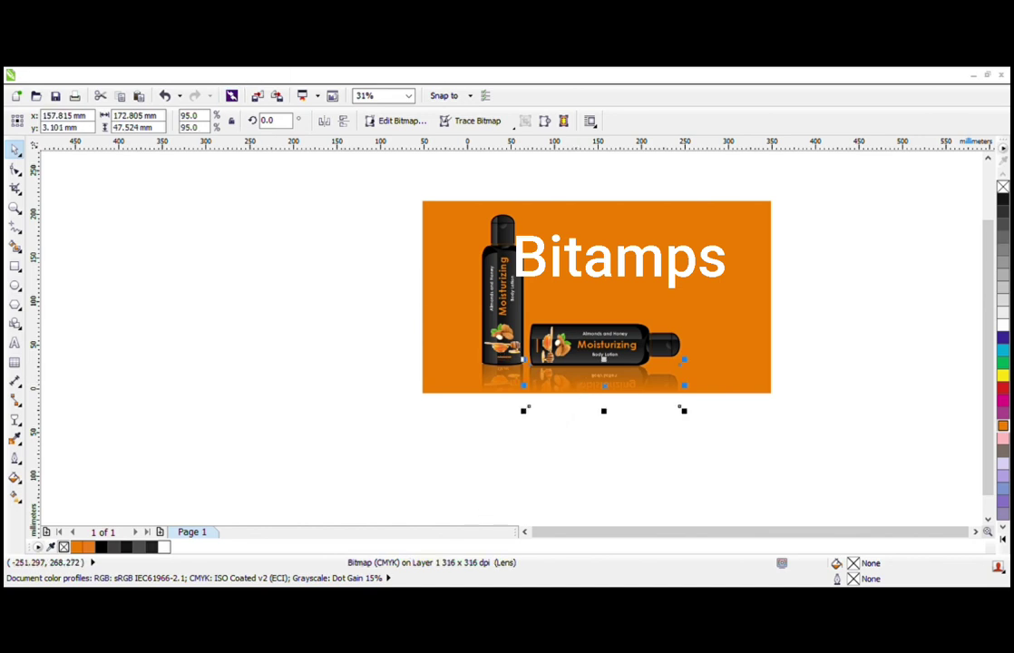